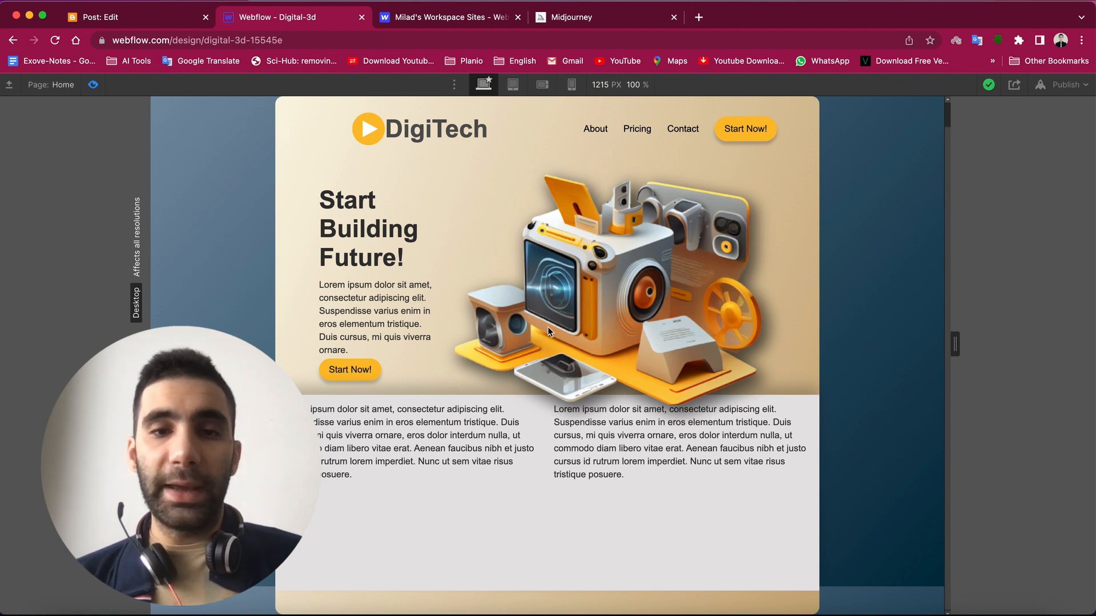
# - Narrow the DigiTech page preview to a width of 1197 px
pyautogui.moveTo(955, 344)
pyautogui.mouseDown()
pyautogui.moveTo(1008, 342)
pyautogui.moveTo(796, 318)
pyautogui.moveTo(976, 335)
pyautogui.moveTo(949, 343)
pyautogui.mouseUp()
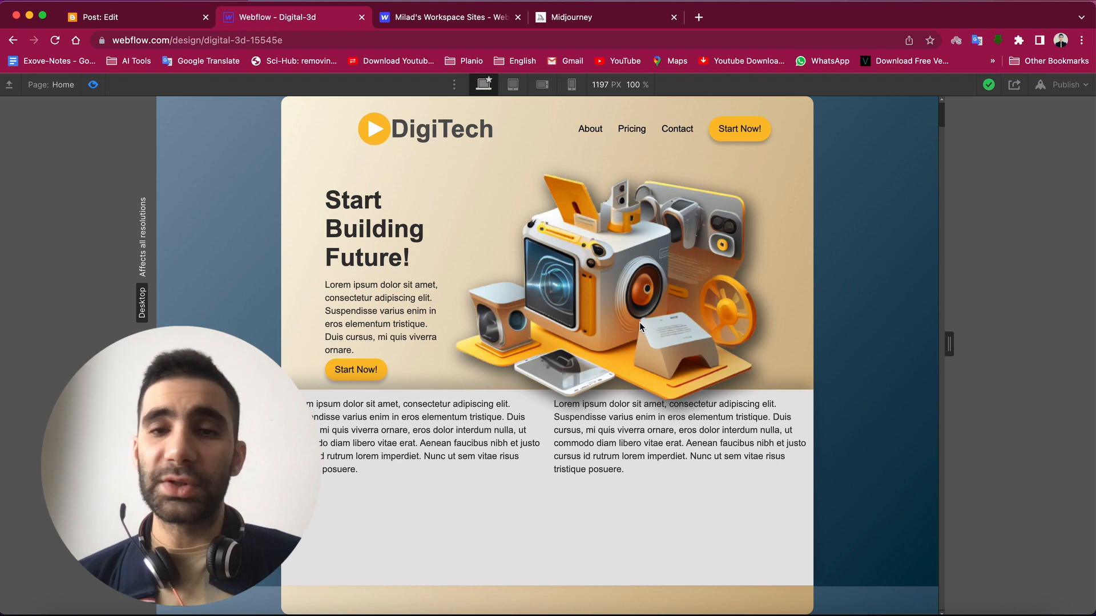
# - Switch to the Midjourney website, join the beta and accept the Discord server invite
pyautogui.click(585, 19)
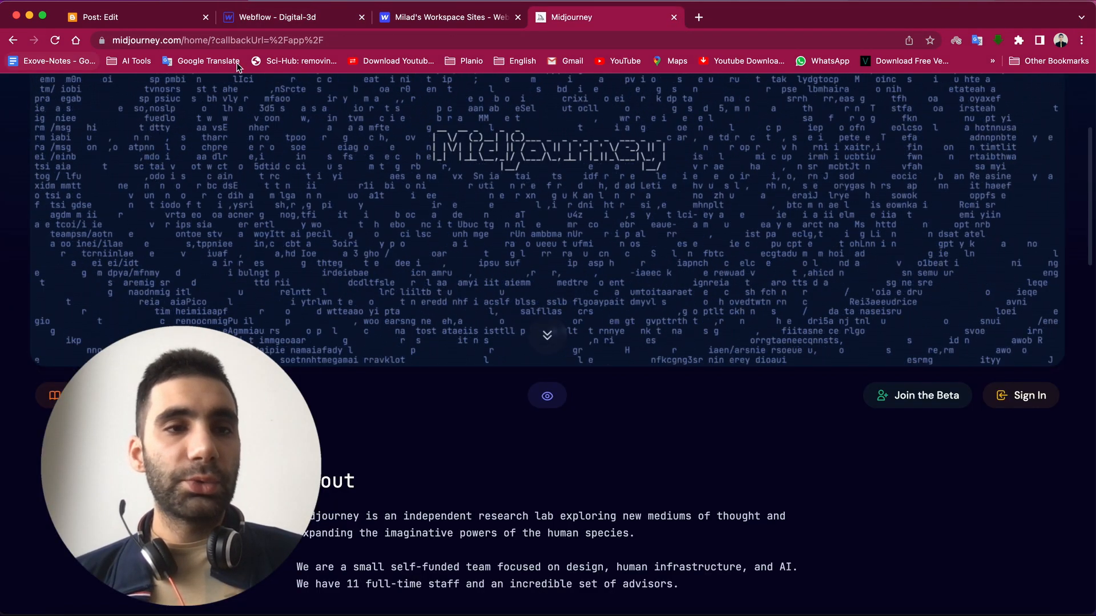
pyautogui.scroll(-15, 640, 482)
pyautogui.scroll(13, 697, 362)
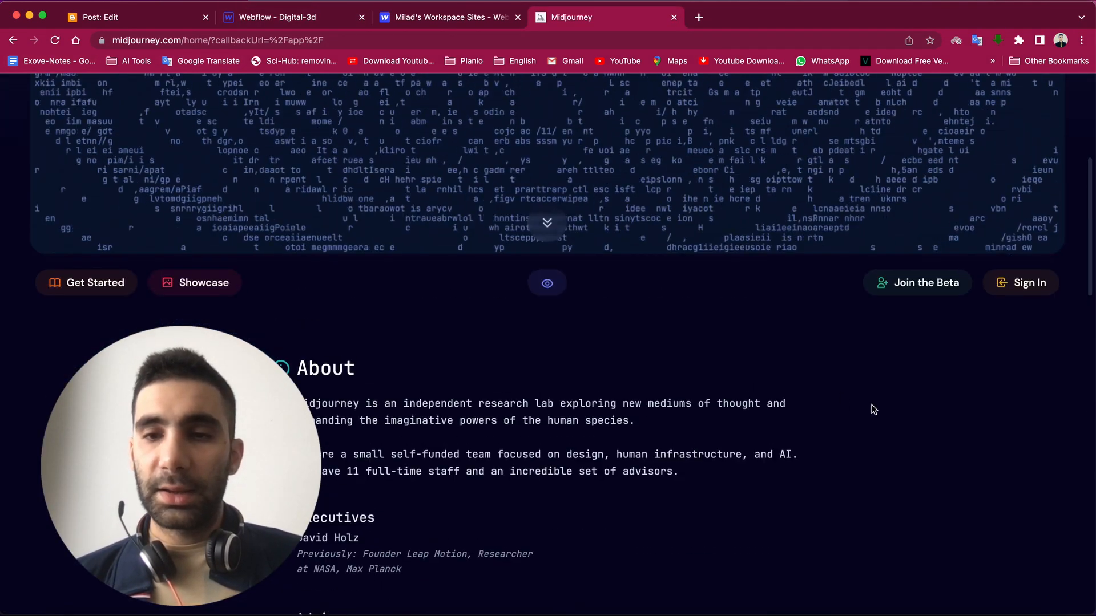
pyautogui.click(926, 282)
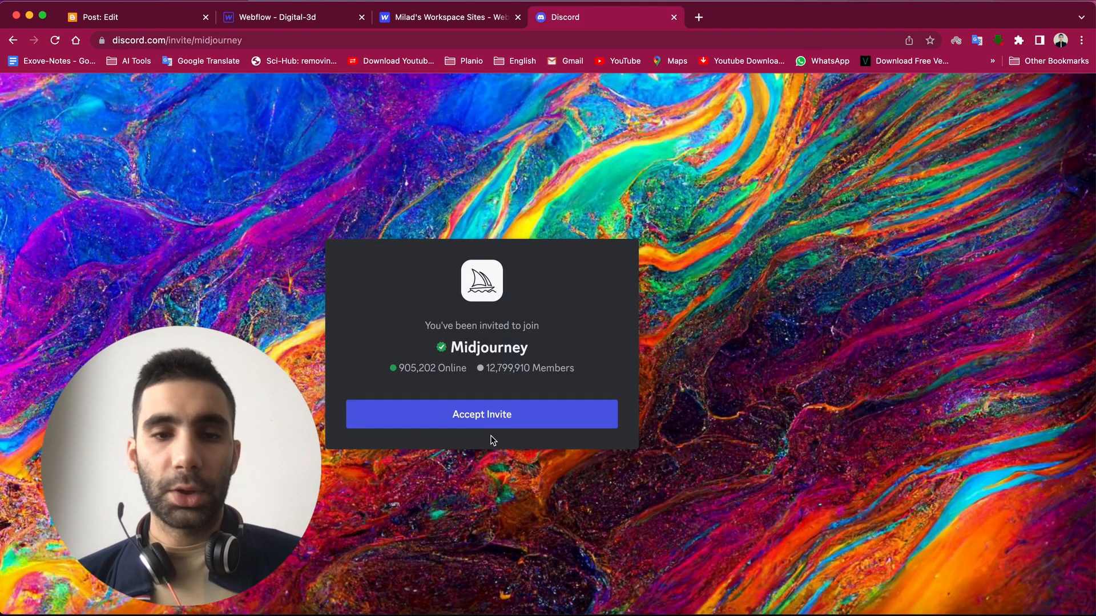
pyautogui.click(512, 422)
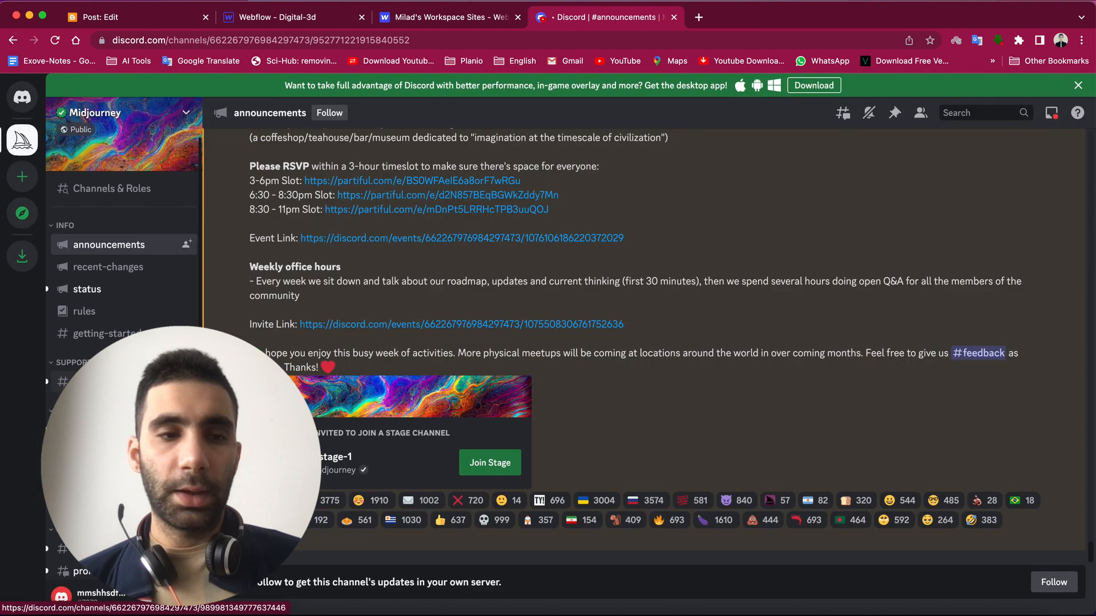
# - Enter the newbies-188 channel on the Midjourney server and browse the prompts and images posted there
pyautogui.scroll(-3, 107, 320)
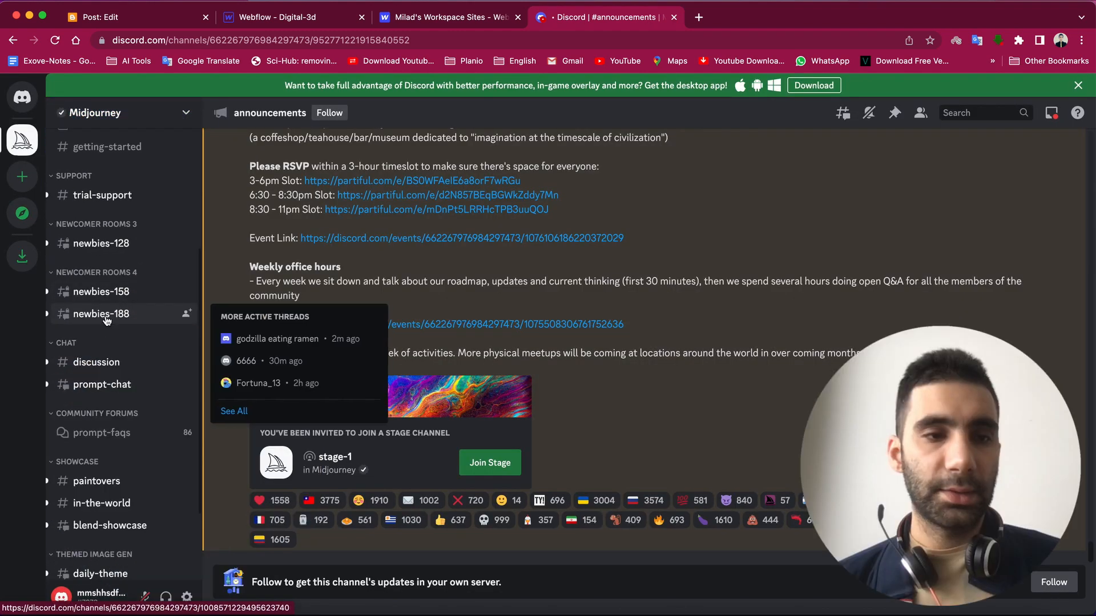
pyautogui.click(106, 321)
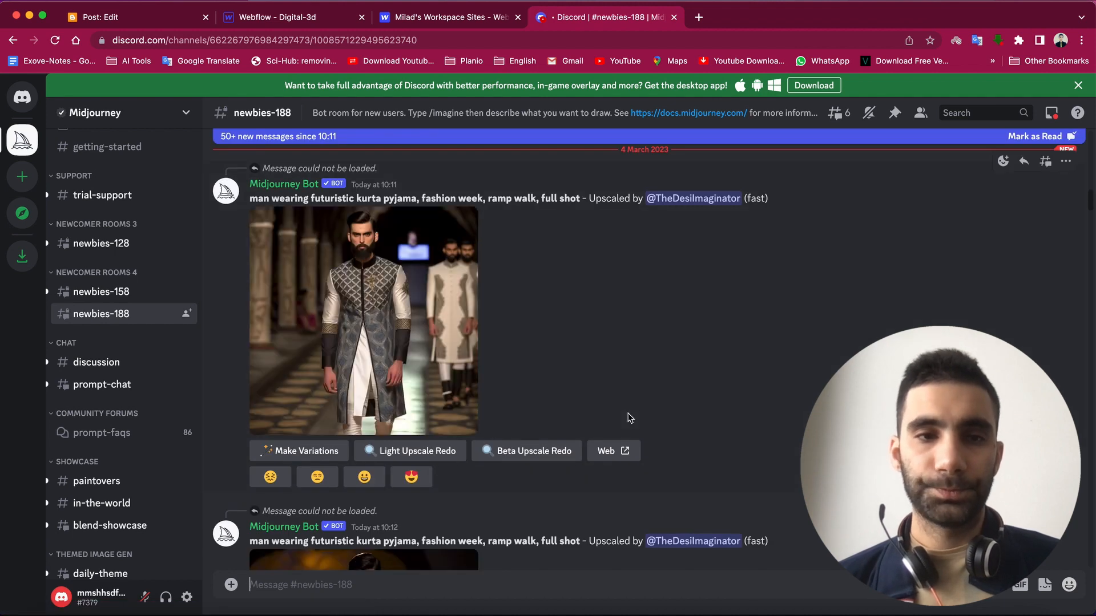
pyautogui.scroll(-15, 630, 419)
pyautogui.scroll(-10, 630, 418)
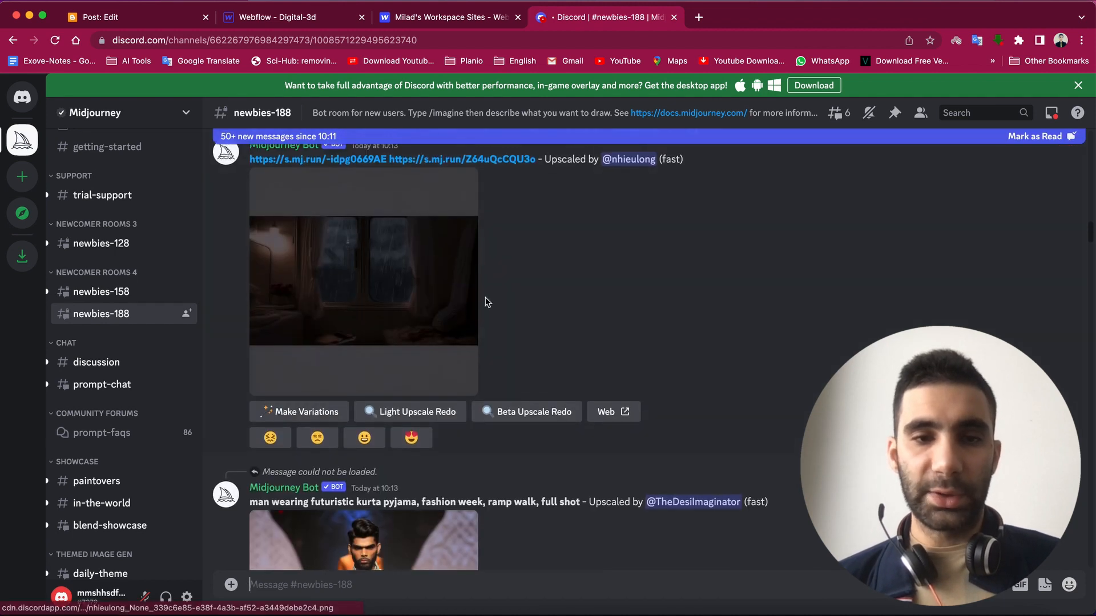
pyautogui.scroll(-5, 514, 331)
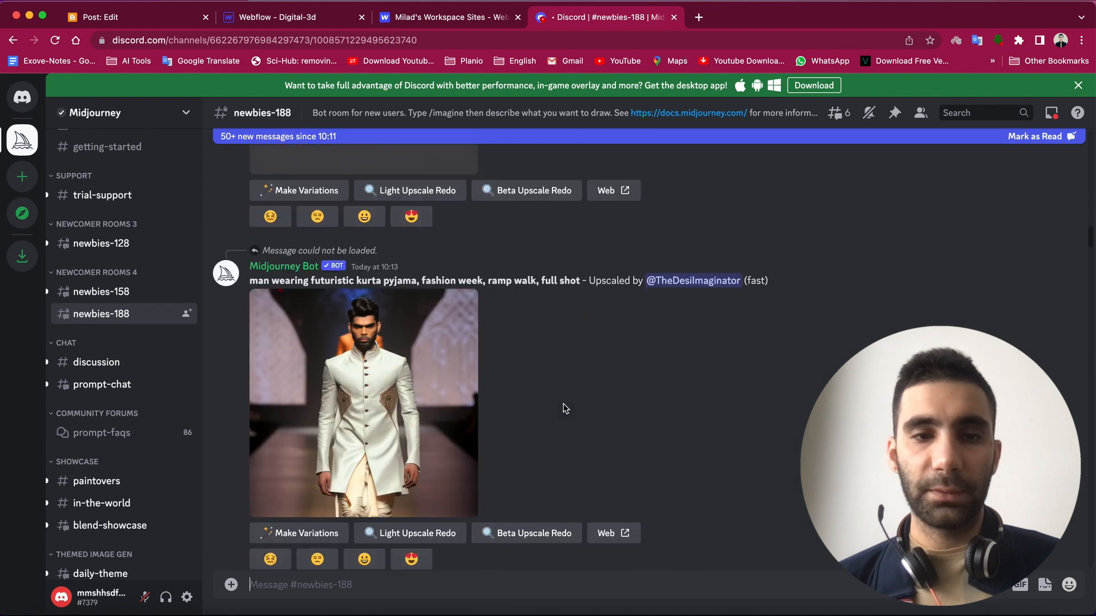
pyautogui.scroll(-10, 551, 375)
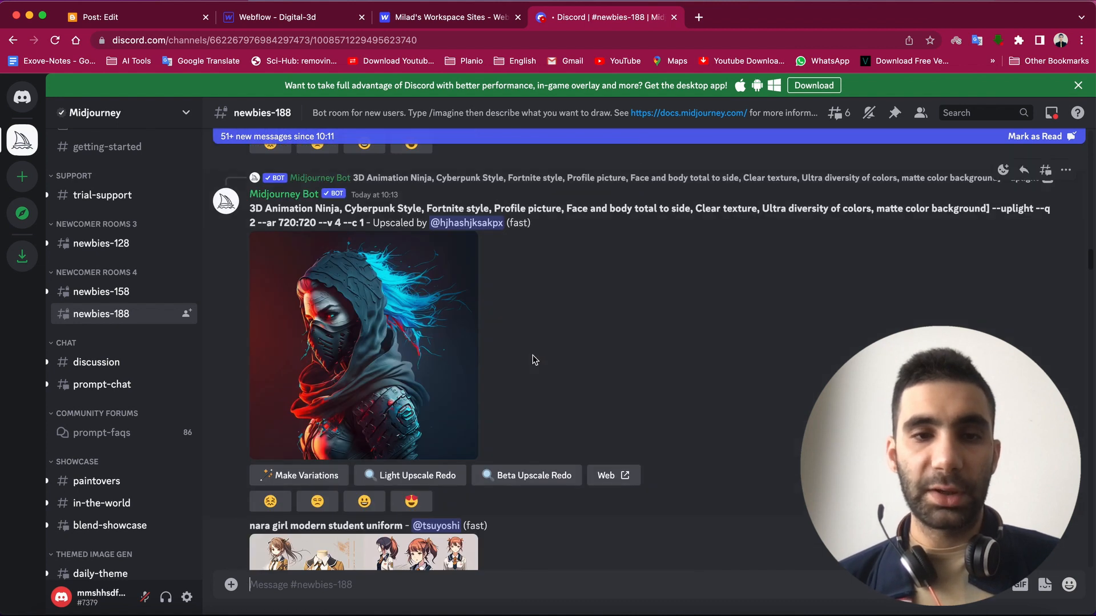
pyautogui.scroll(-10, 551, 371)
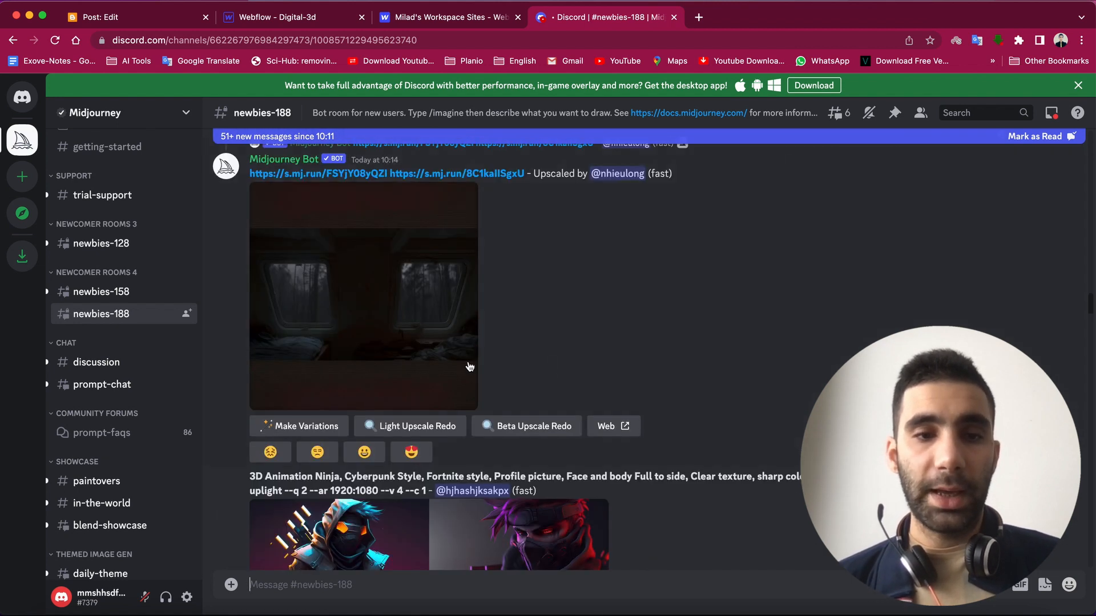
pyautogui.scroll(3, 404, 274)
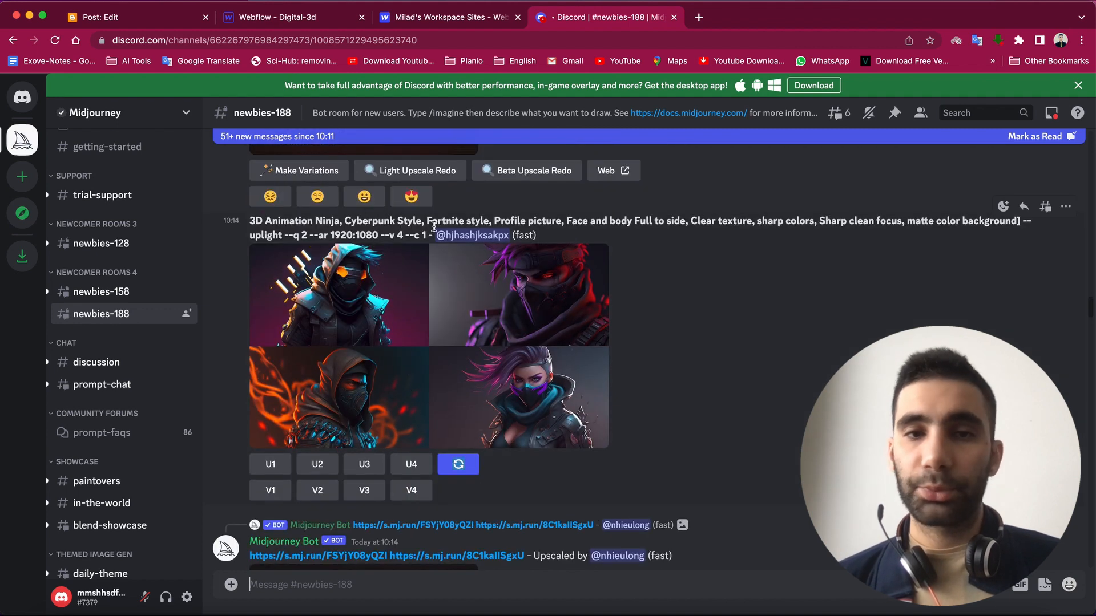
pyautogui.scroll(-15, 482, 476)
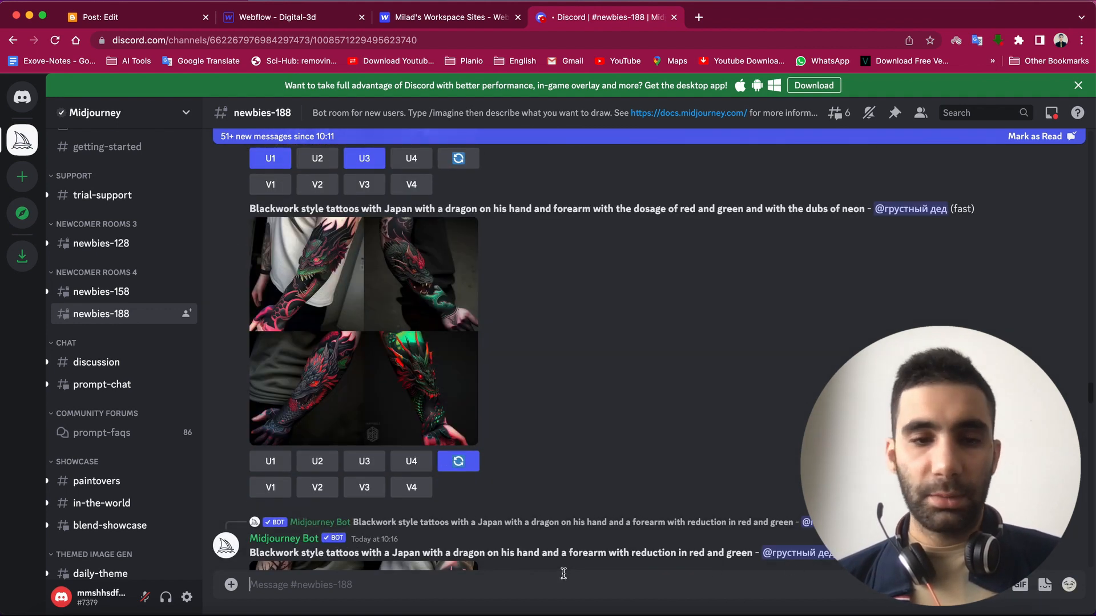
# - Submit an /imagine request with the prompt "website theme design about digital products, UI/UX, 3d style, template, frontend --ar 3:2"
pyautogui.click(563, 574)
pyautogui.write('/im')
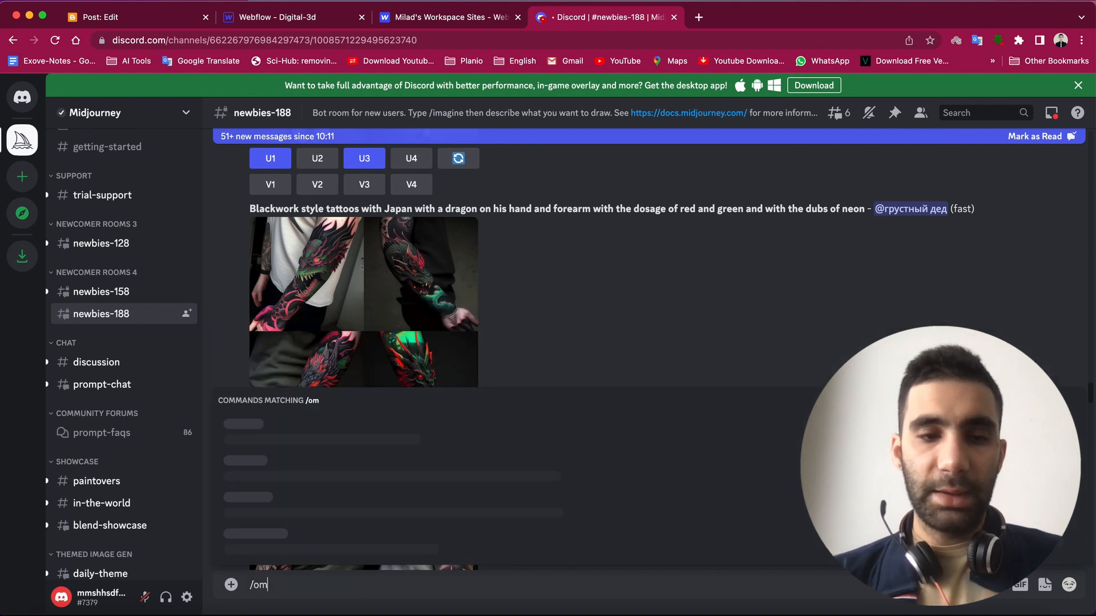
pyautogui.write('agin')
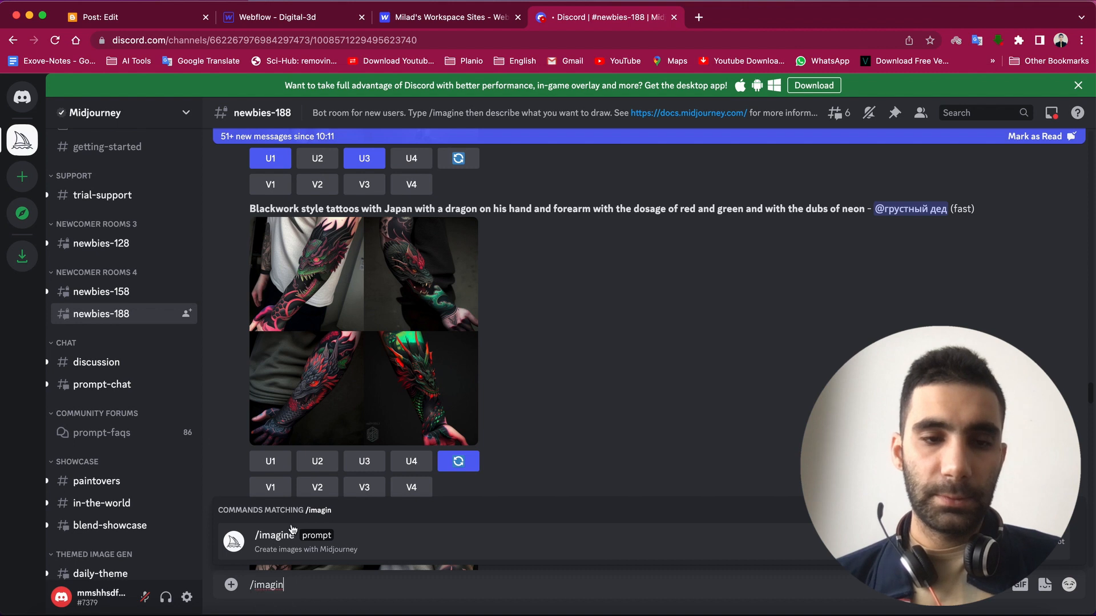
pyautogui.click(291, 558)
pyautogui.write('website theme design about digital products, UI/UX, 3d style, template, frontend')
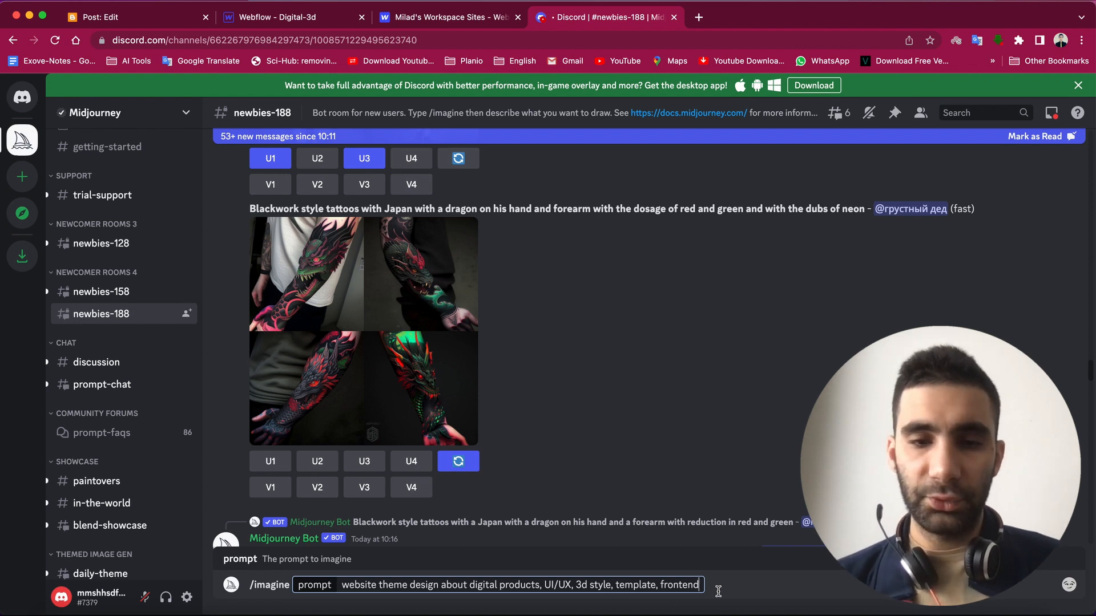
pyautogui.write('--a')
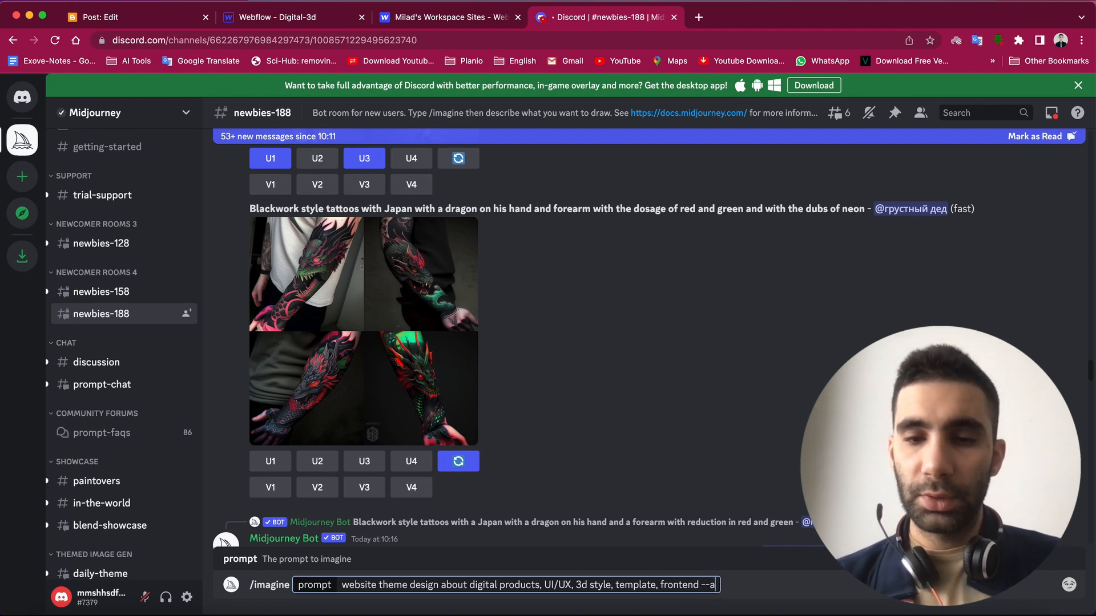
pyautogui.write('r 3:2')
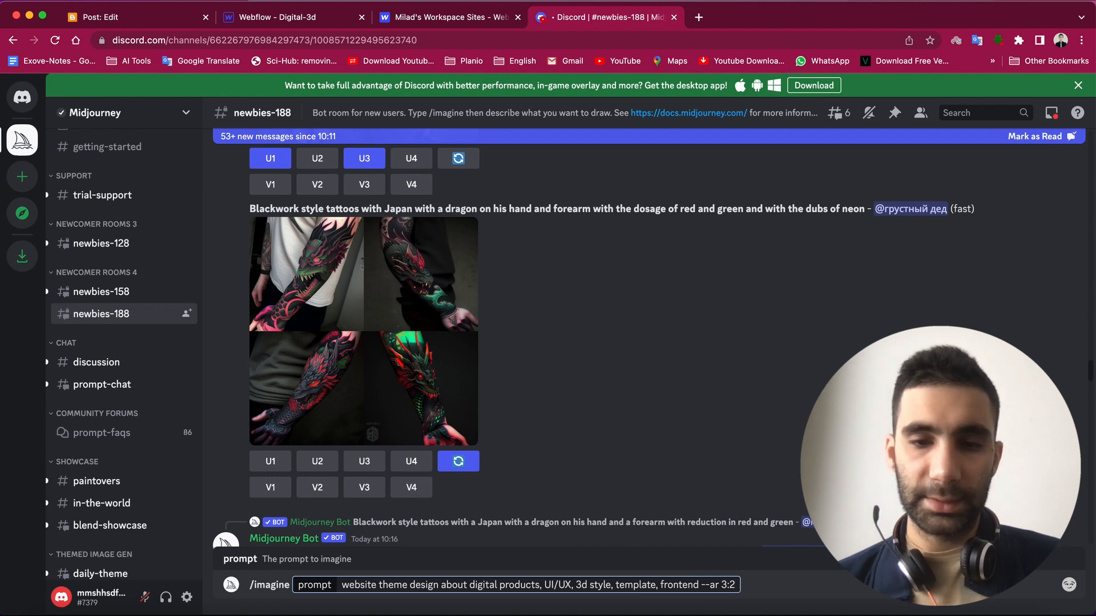
pyautogui.press('Return')
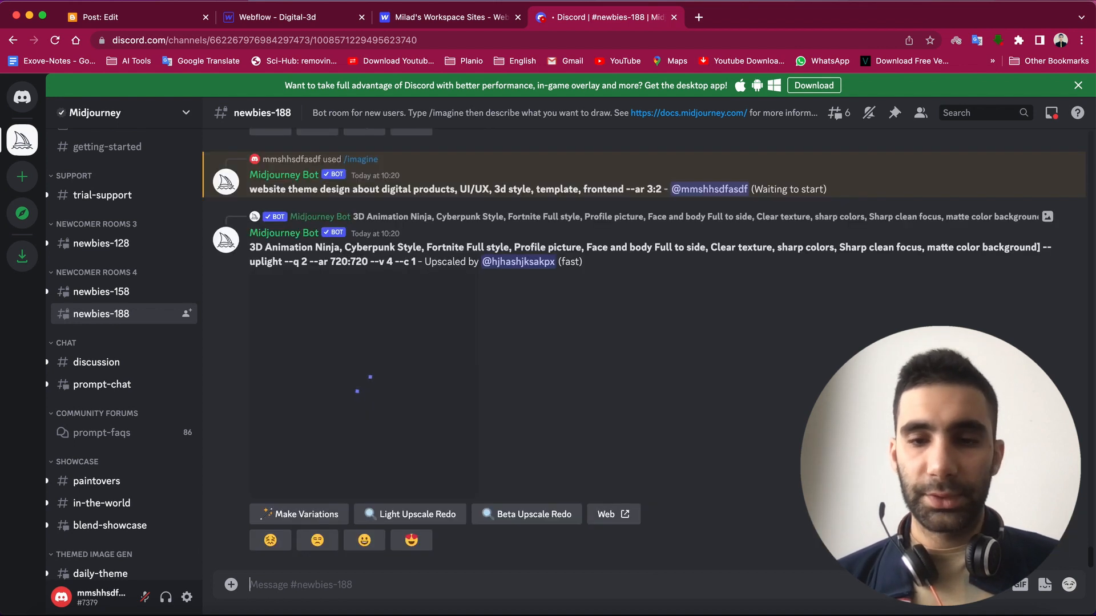
# - Find the generated website theme grid in the channel and examine its four designs enlarged
pyautogui.scroll(5, 698, 545)
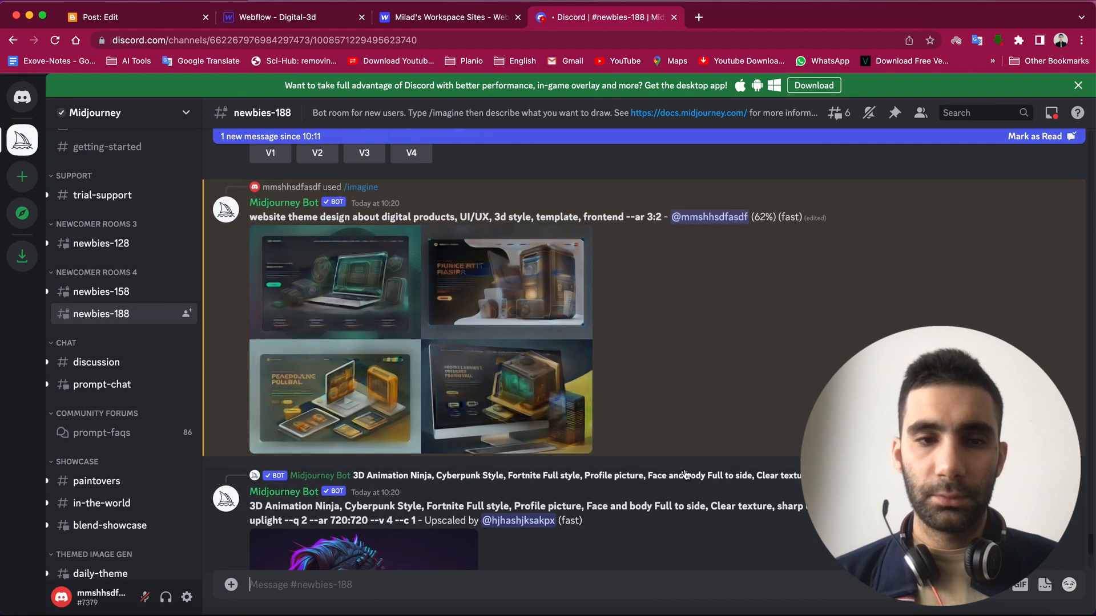
pyautogui.scroll(1, 686, 474)
pyautogui.scroll(-5, 686, 474)
pyautogui.scroll(5, 687, 474)
pyautogui.scroll(-10, 686, 474)
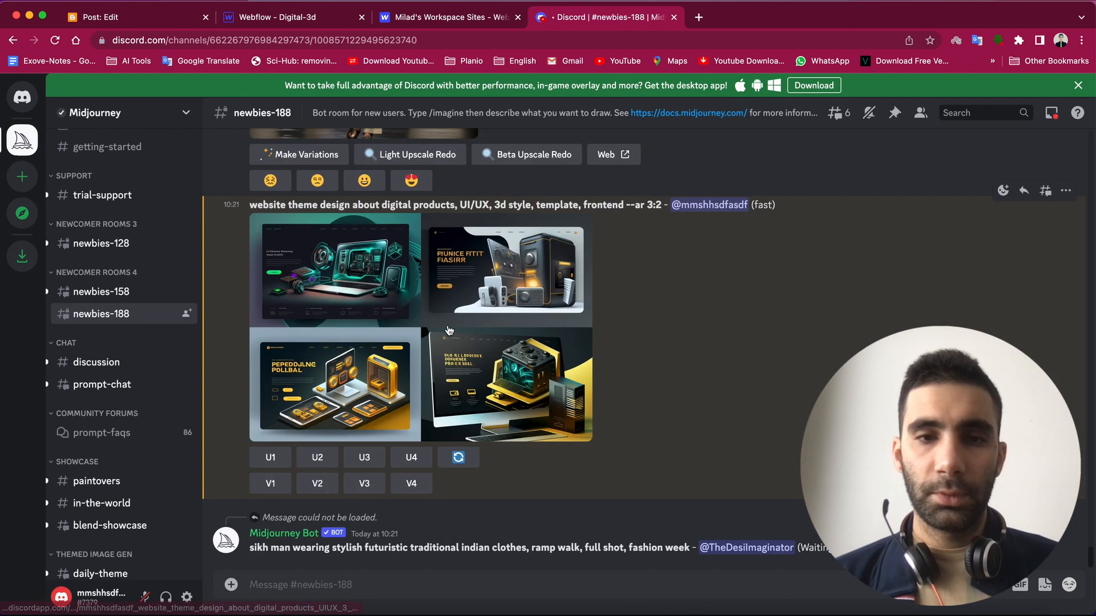
pyautogui.click(394, 333)
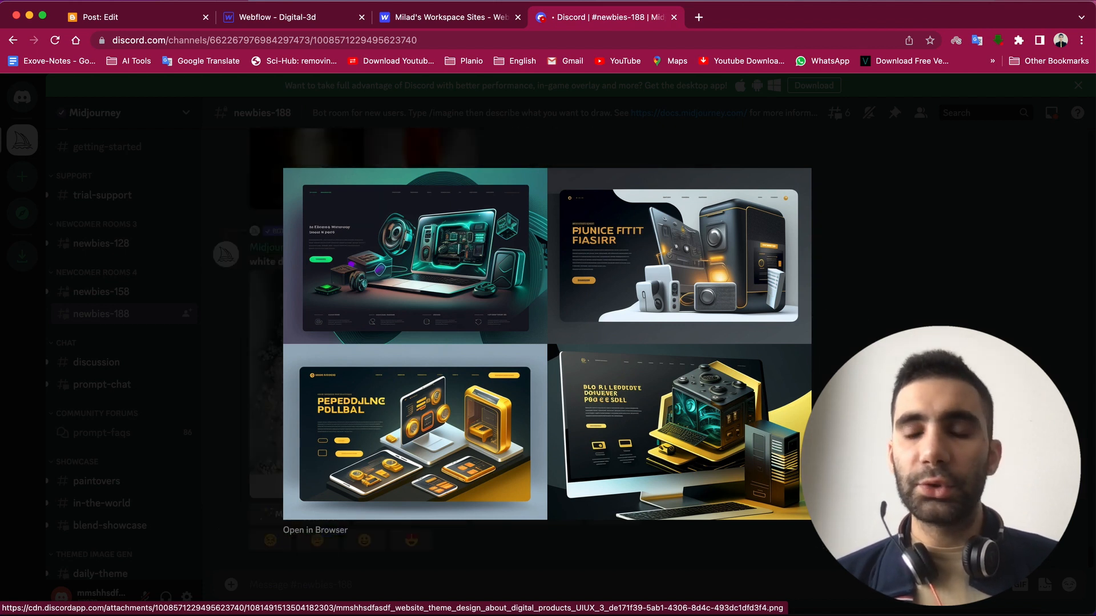
pyautogui.press('Escape')
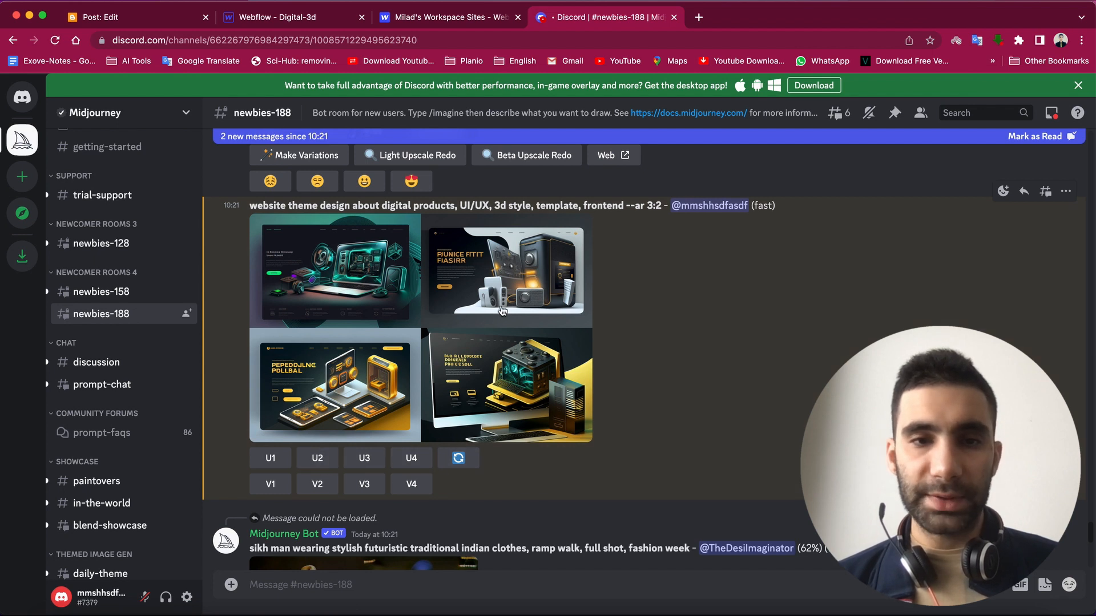
# - Upscale the second design of the website theme grid and look for the result in the channel
pyautogui.click(316, 458)
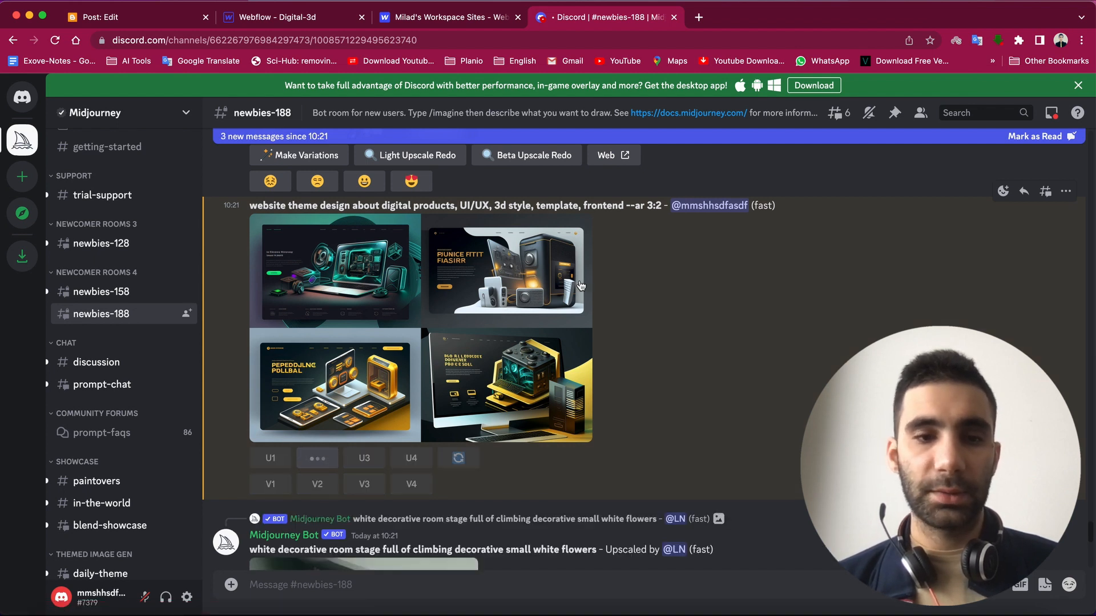
pyautogui.scroll(-7, 472, 459)
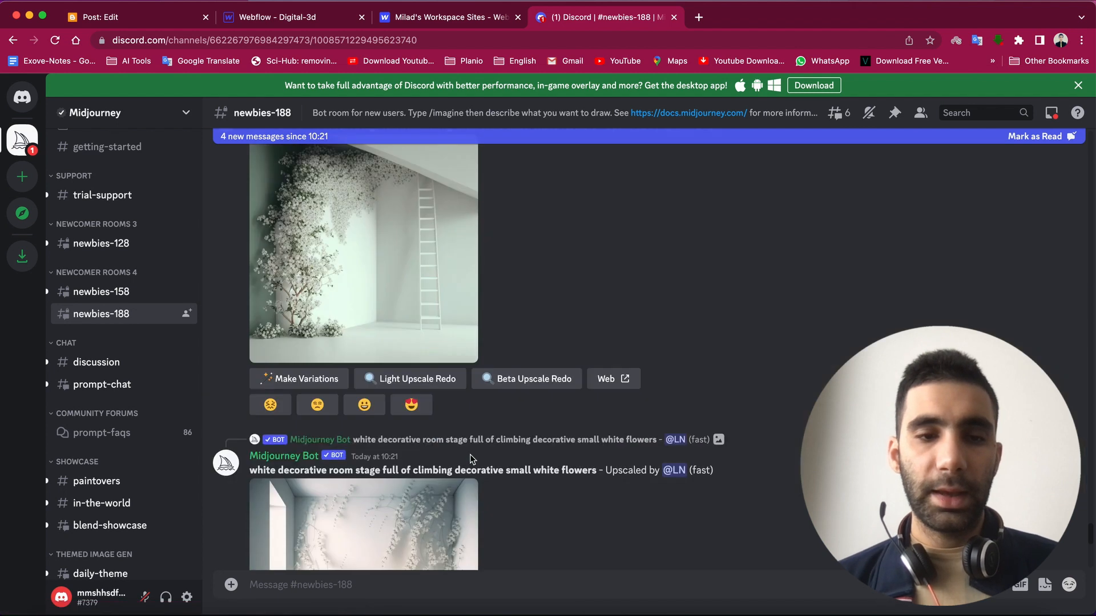
pyautogui.scroll(-10, 472, 459)
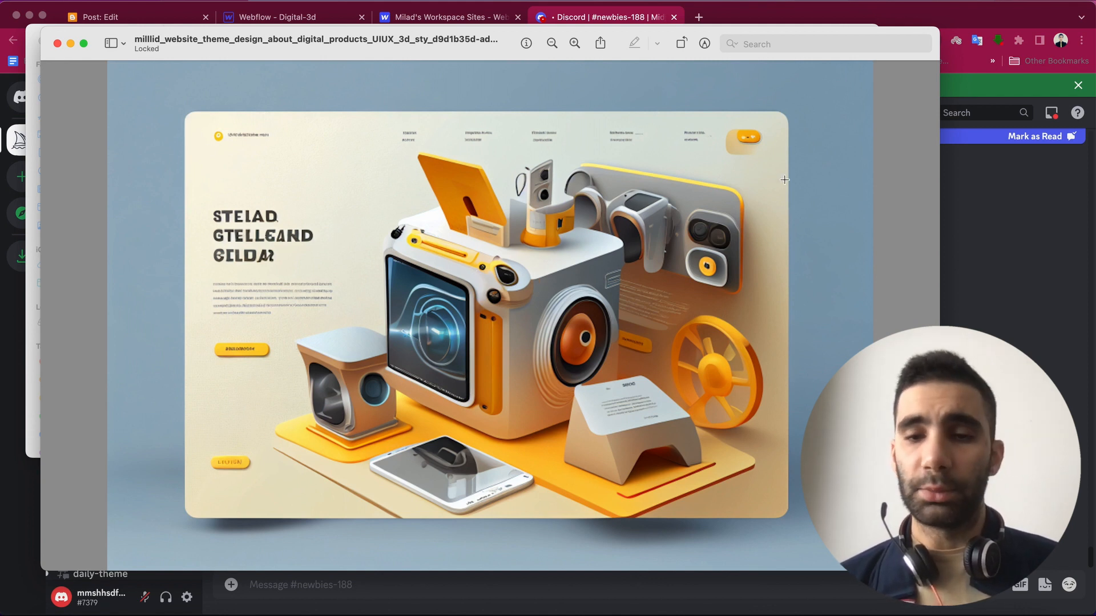
# - Open Photopea in a new browser tab and load the website theme image with the orange 3D devices
pyautogui.click(699, 17)
pyautogui.write('phot')
pyautogui.press('Return')
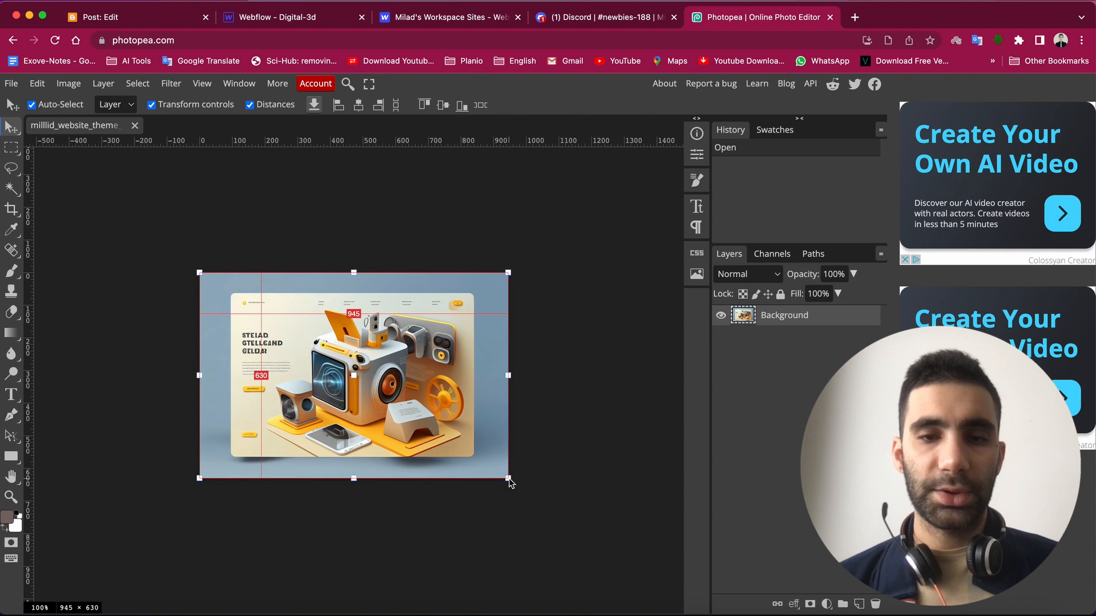
# - Select the group of 3D devices with the Polygonal Lasso, leaving out the headline text and navigation
pyautogui.moveTo(509, 479); pyautogui.dragTo(637, 570)
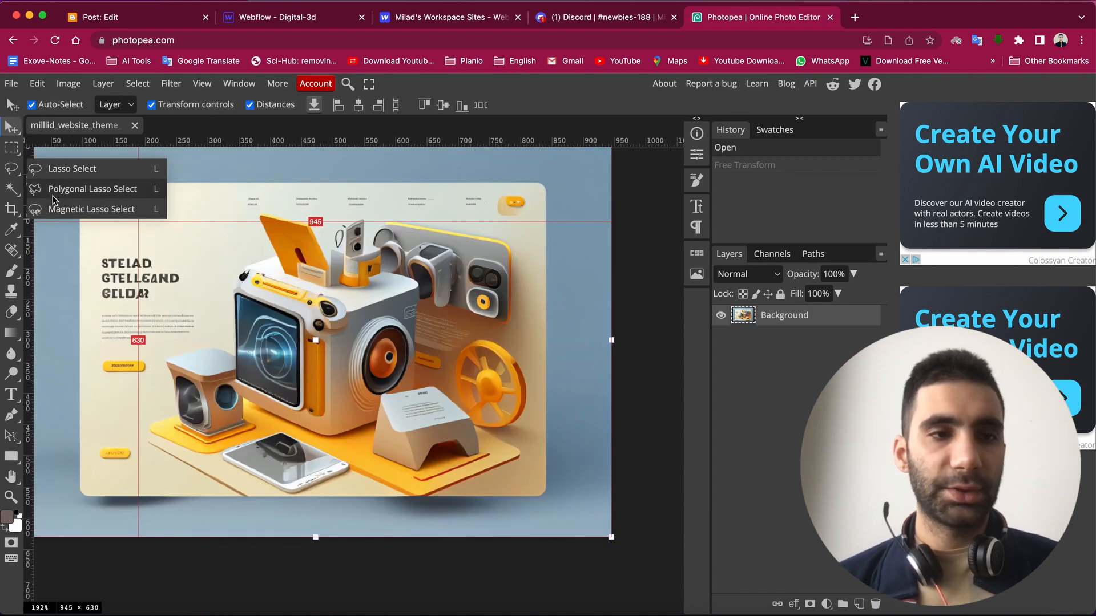
pyautogui.click(54, 192)
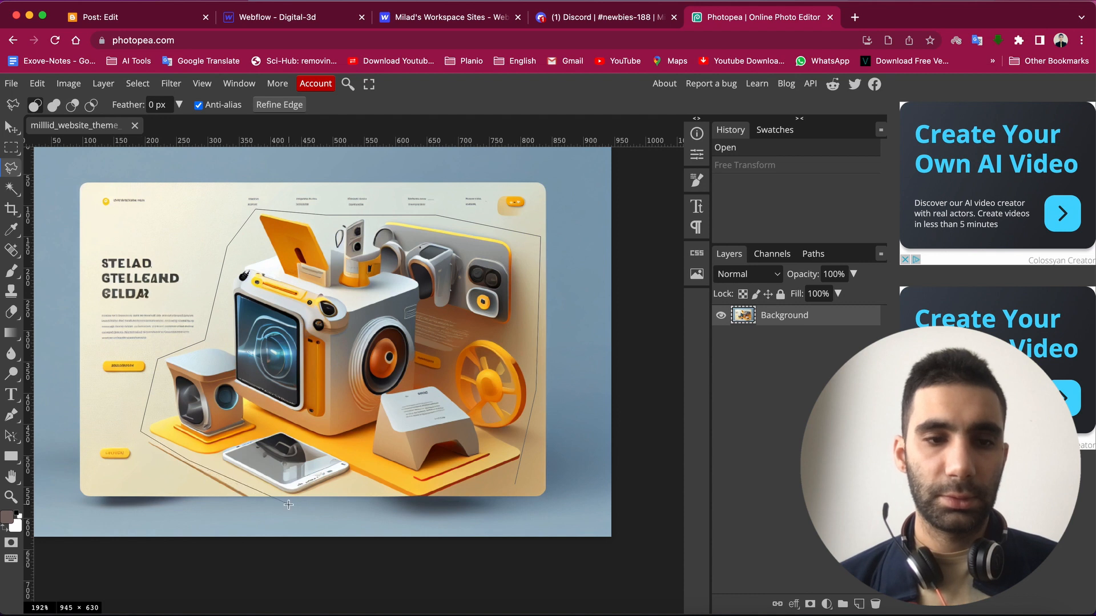
pyautogui.doubleClick(515, 484)
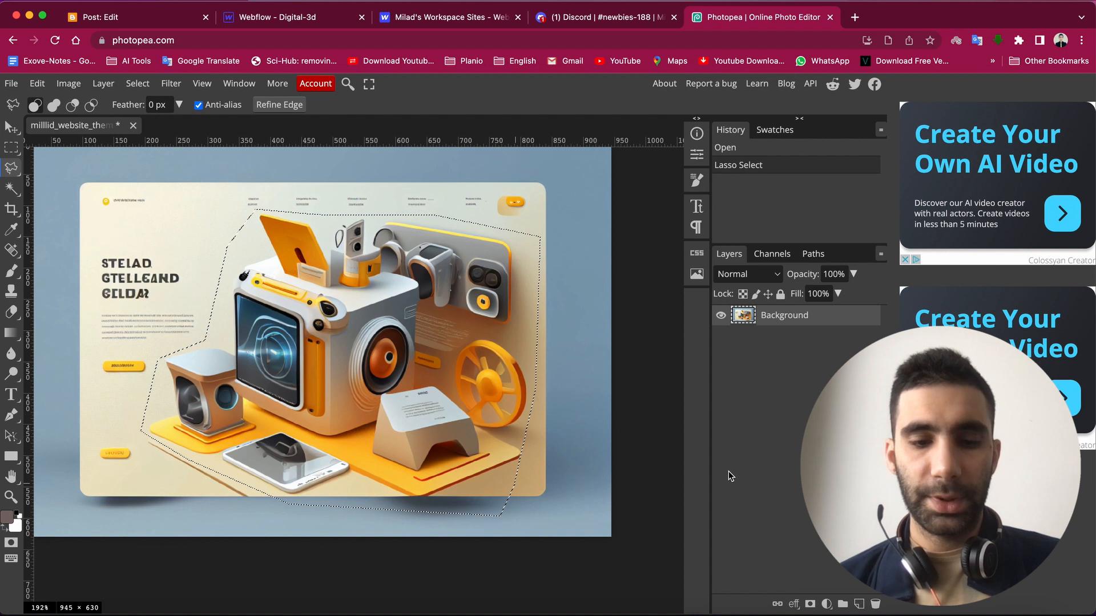
# - Copy the selected devices into a new 640 × 493 px project and hide its white Background layer
pyautogui.click(11, 84)
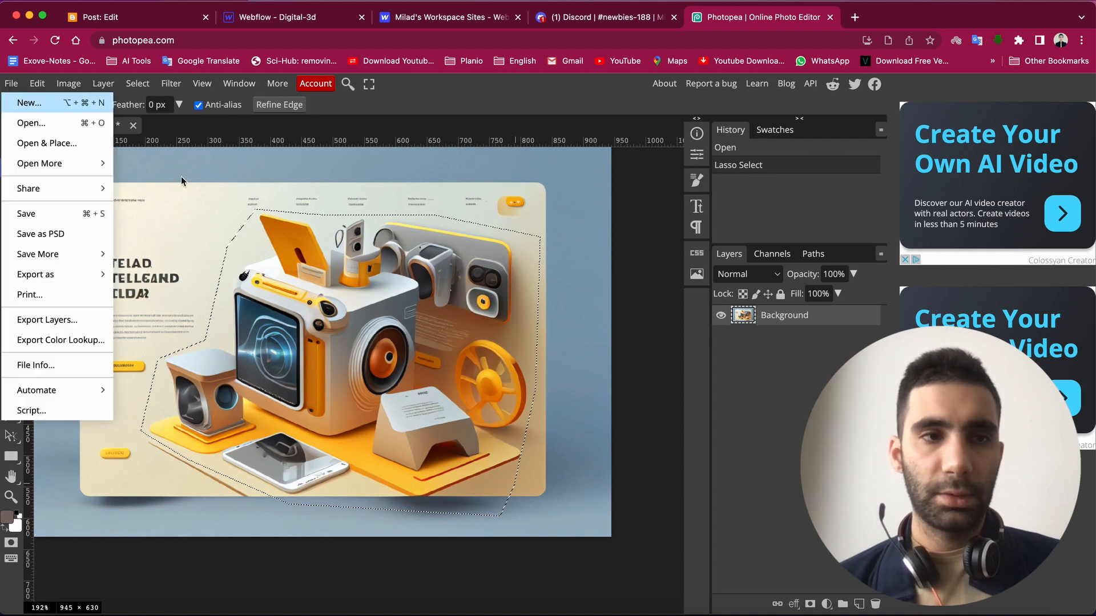
pyautogui.click(29, 103)
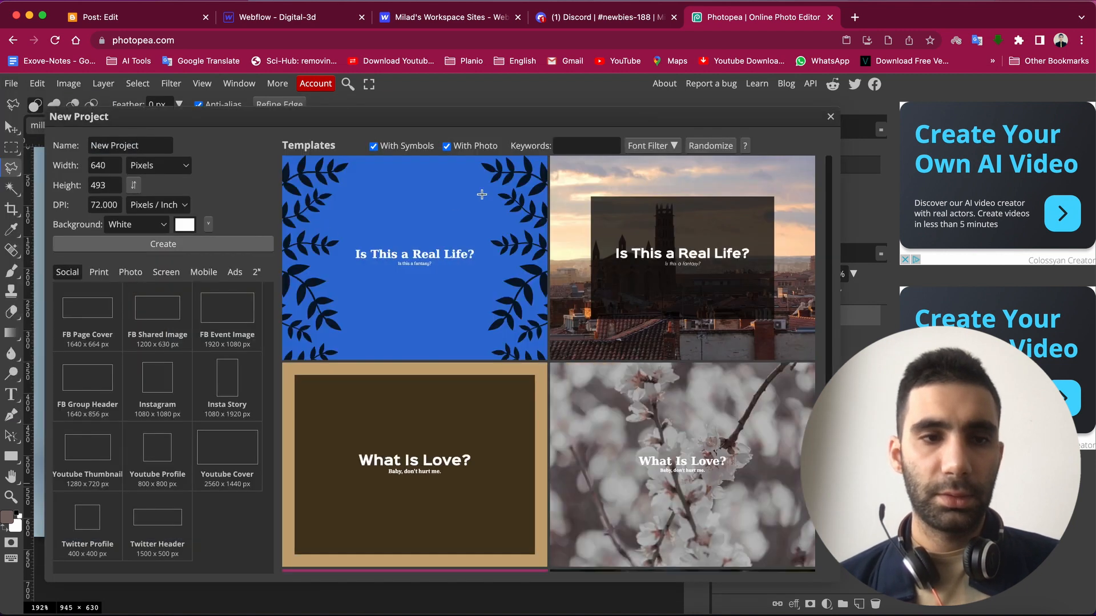
pyautogui.click(143, 243)
pyautogui.press('super+v')
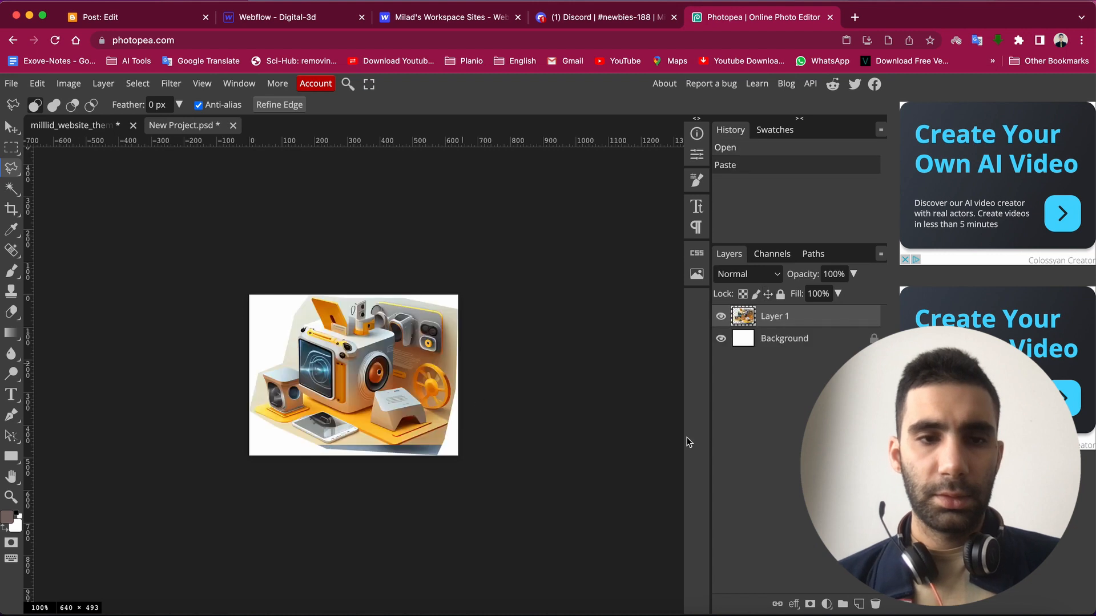
pyautogui.click(721, 338)
pyautogui.scroll(3, 503, 337)
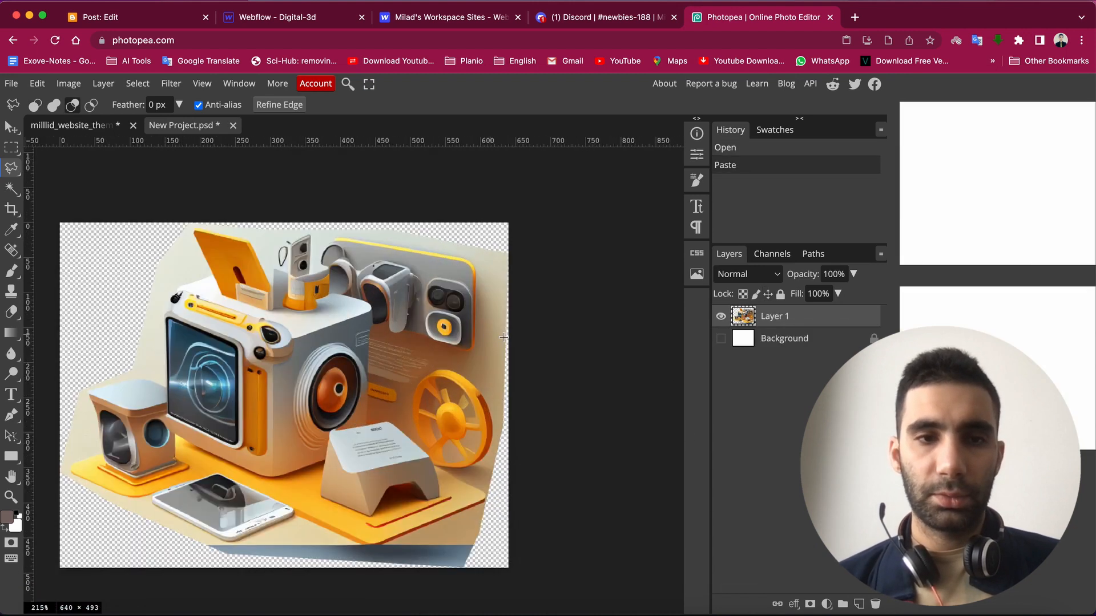
pyautogui.scroll(1, 419, 339)
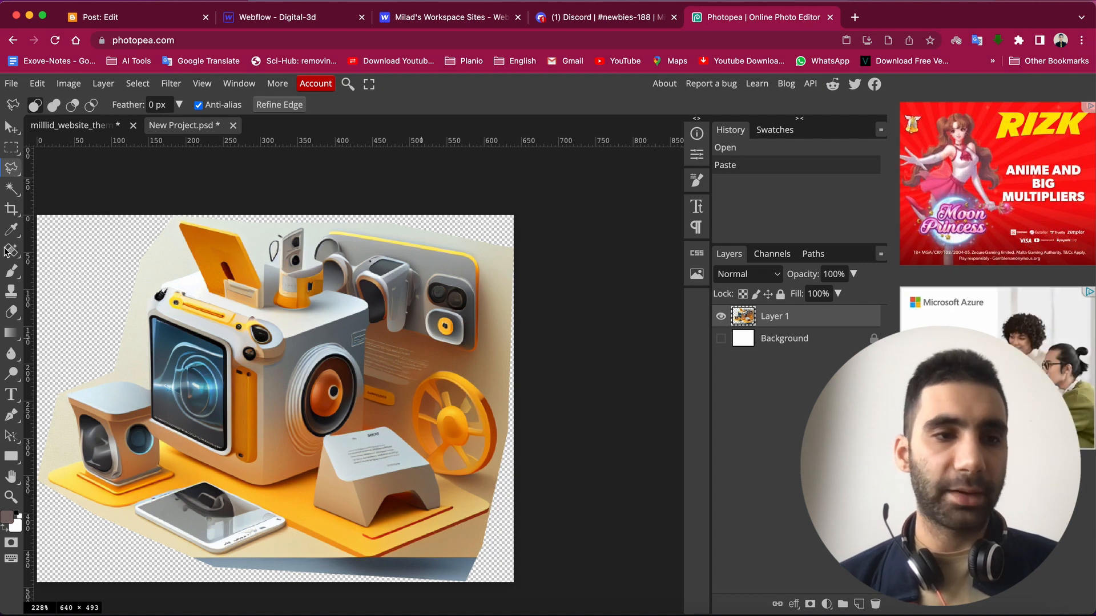
# - Set the Magic Wand tolerance to 10 for picking out the background around the devices
pyautogui.press('w')
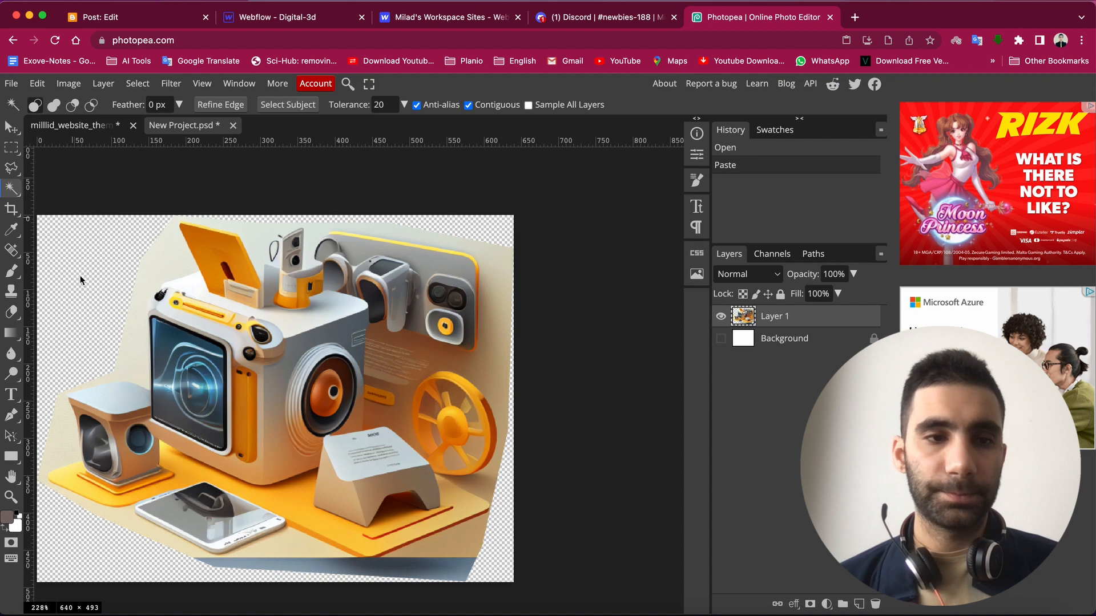
pyautogui.click(152, 269)
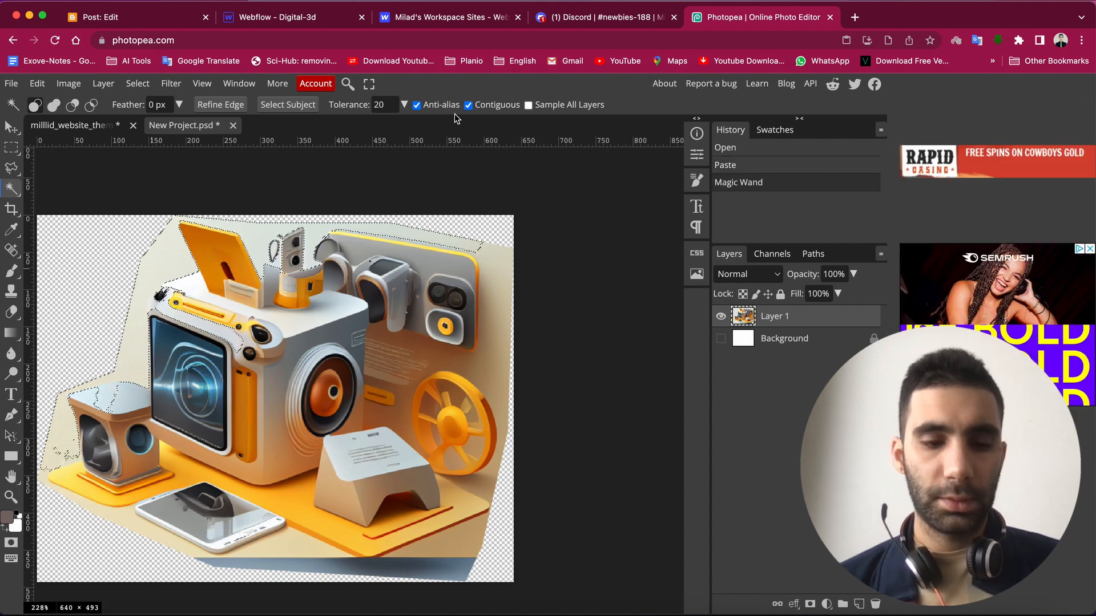
pyautogui.press('super+d')
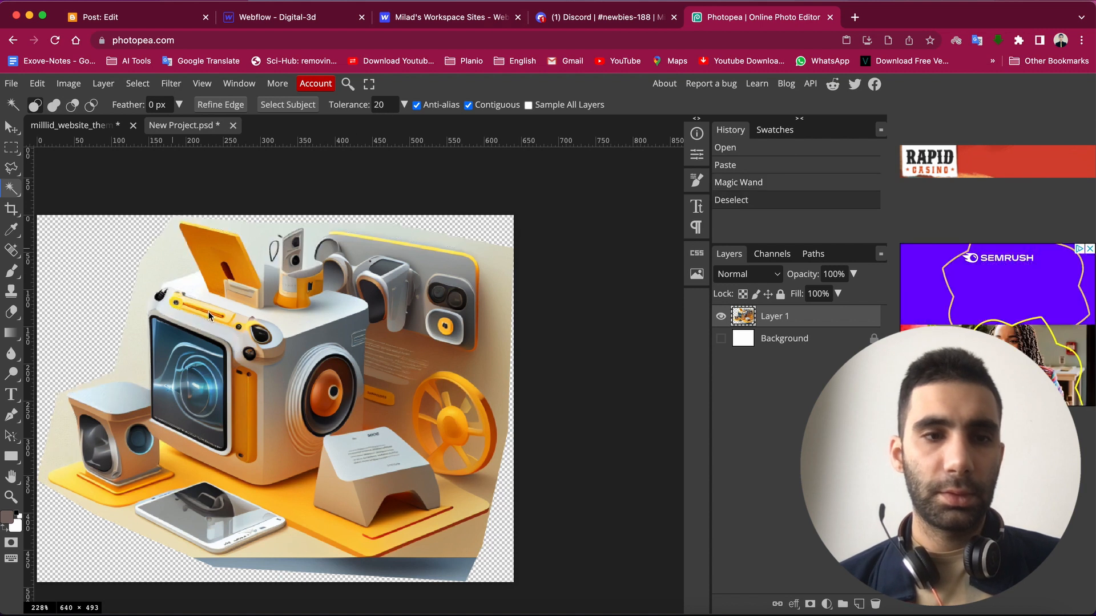
pyautogui.doubleClick(384, 104)
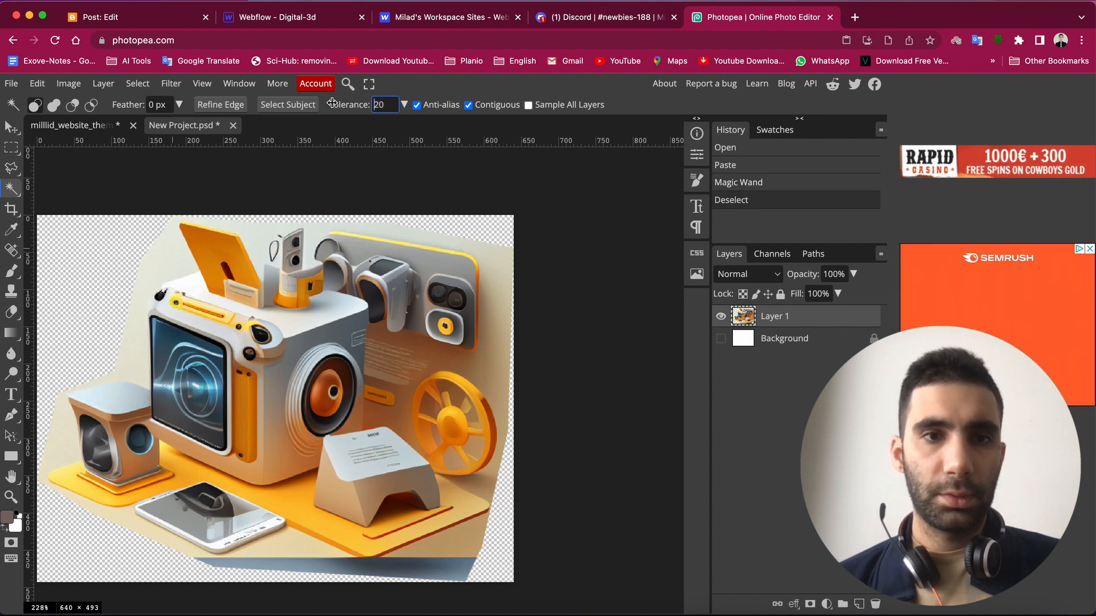
pyautogui.write('1000')
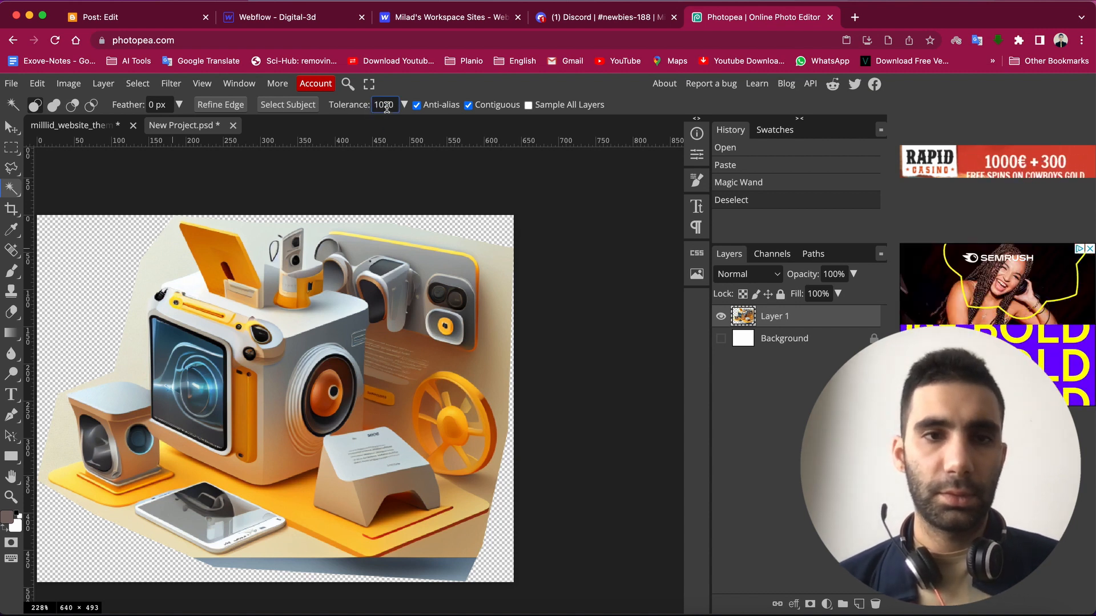
pyautogui.doubleClick(385, 105)
pyautogui.write('10')
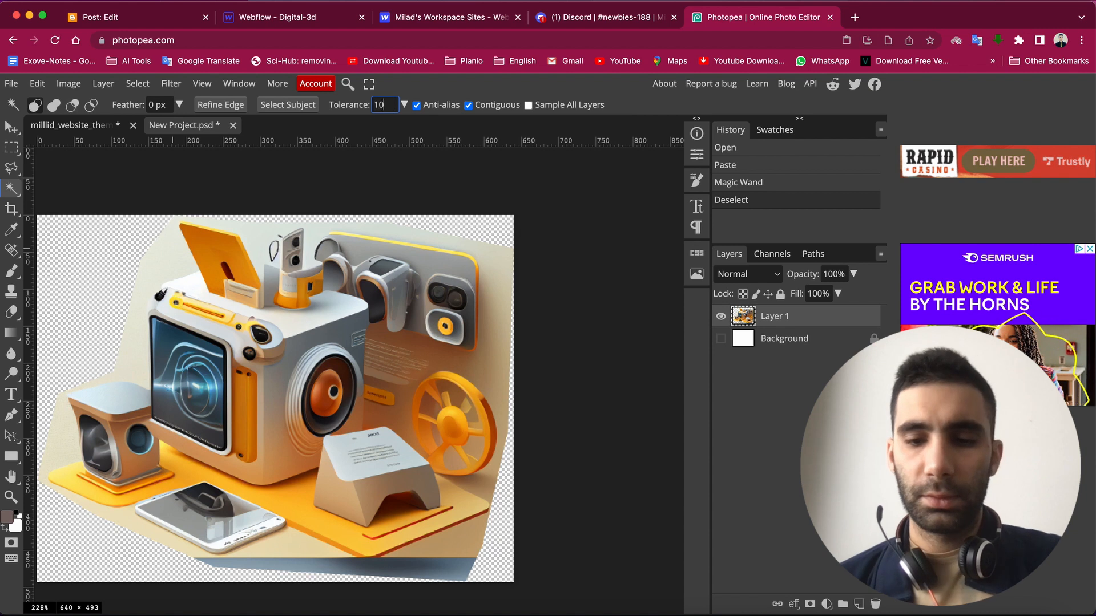
pyautogui.press('Return')
# - Delete the pale background areas above the camera, around the tilted orange tablet and along the upper edge of the grey panel
pyautogui.click(168, 259)
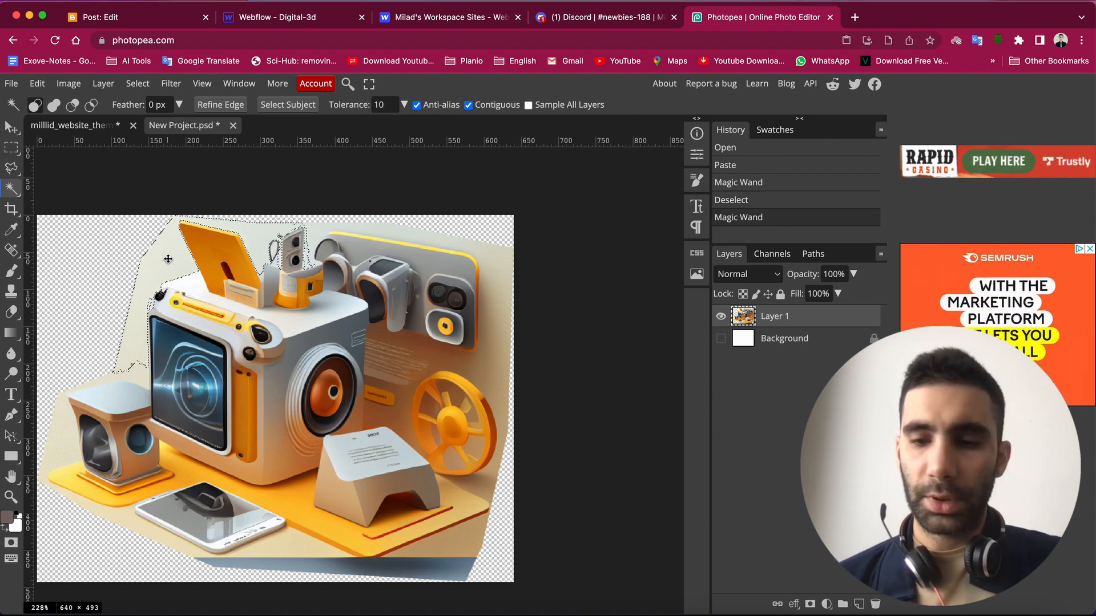
pyautogui.press('Delete')
pyautogui.click(465, 242)
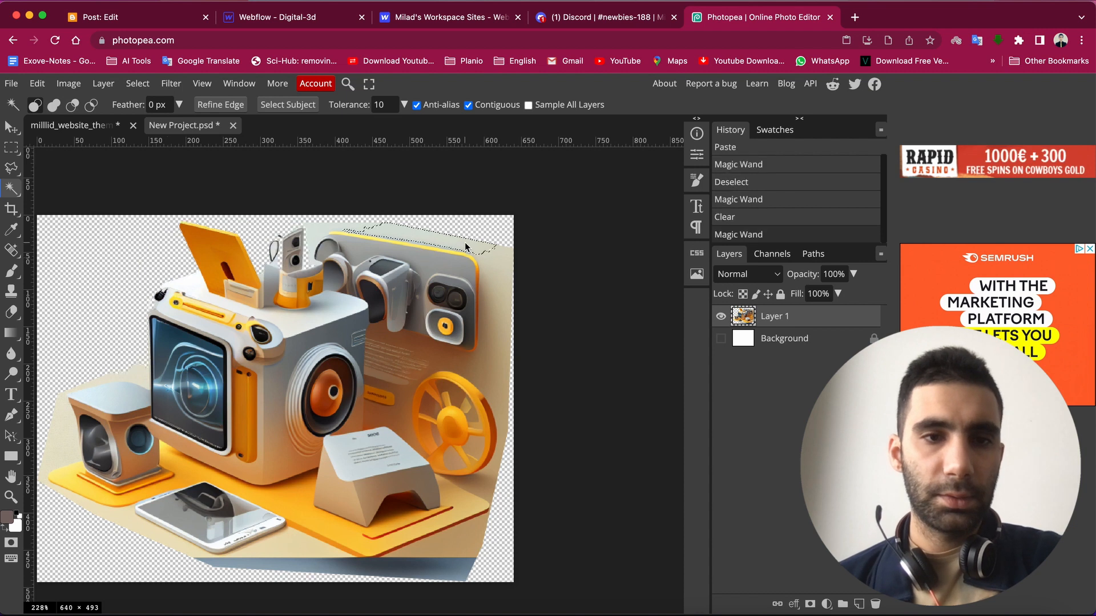
pyautogui.press('Delete')
pyautogui.click(321, 230)
pyautogui.press('Delete')
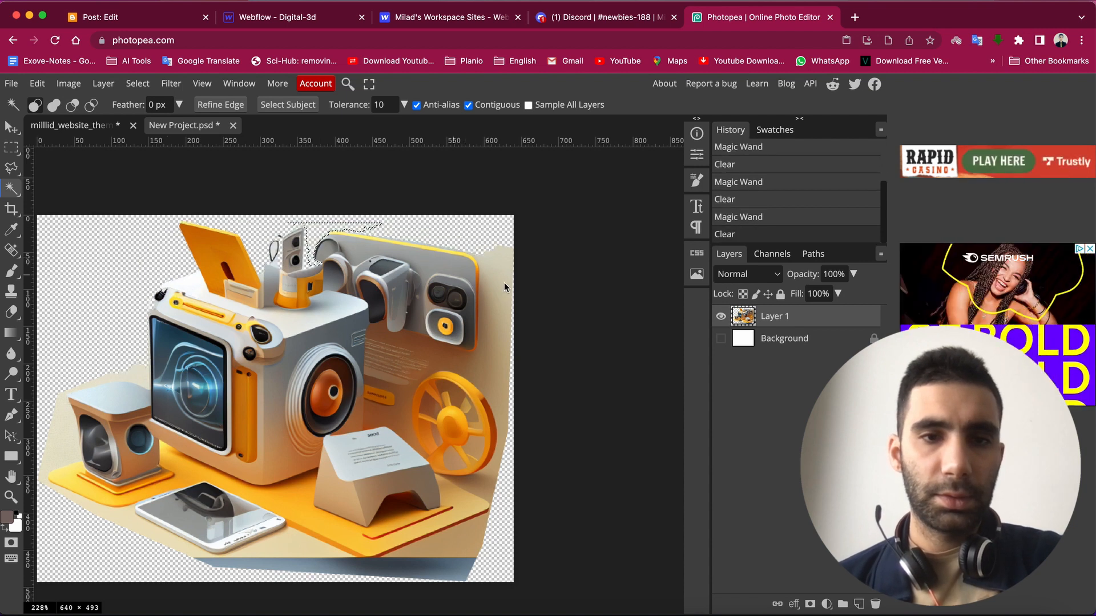
# - Delete the beige background bands beside the grey panel and around the outer side of the orange wheel with the Magic Wand
pyautogui.click(504, 283)
pyautogui.press('Delete')
pyautogui.click(505, 261)
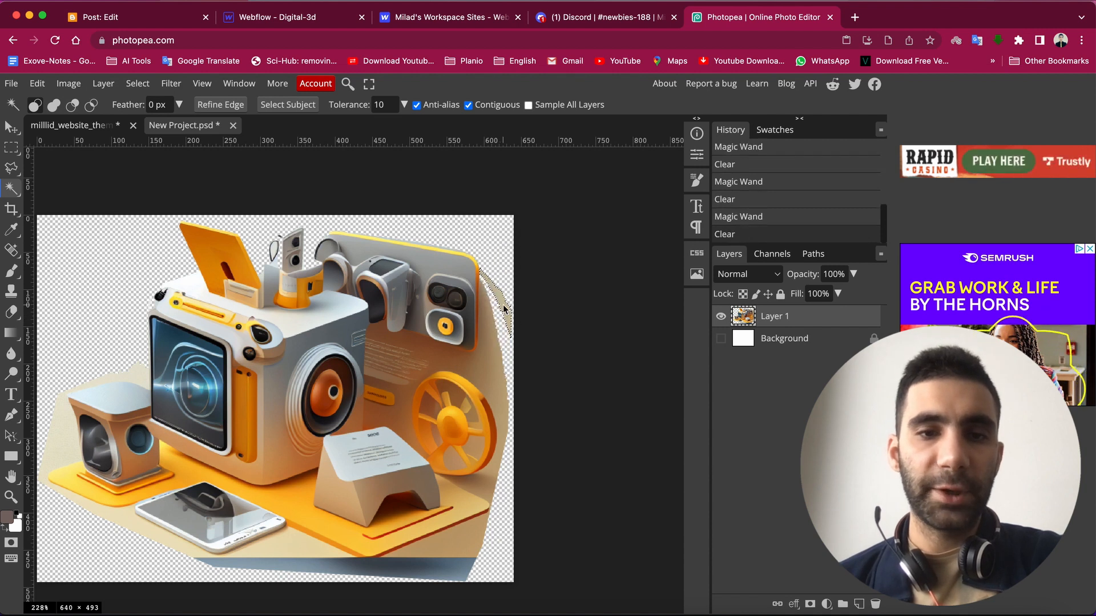
pyautogui.click(502, 303)
pyautogui.press('Delete')
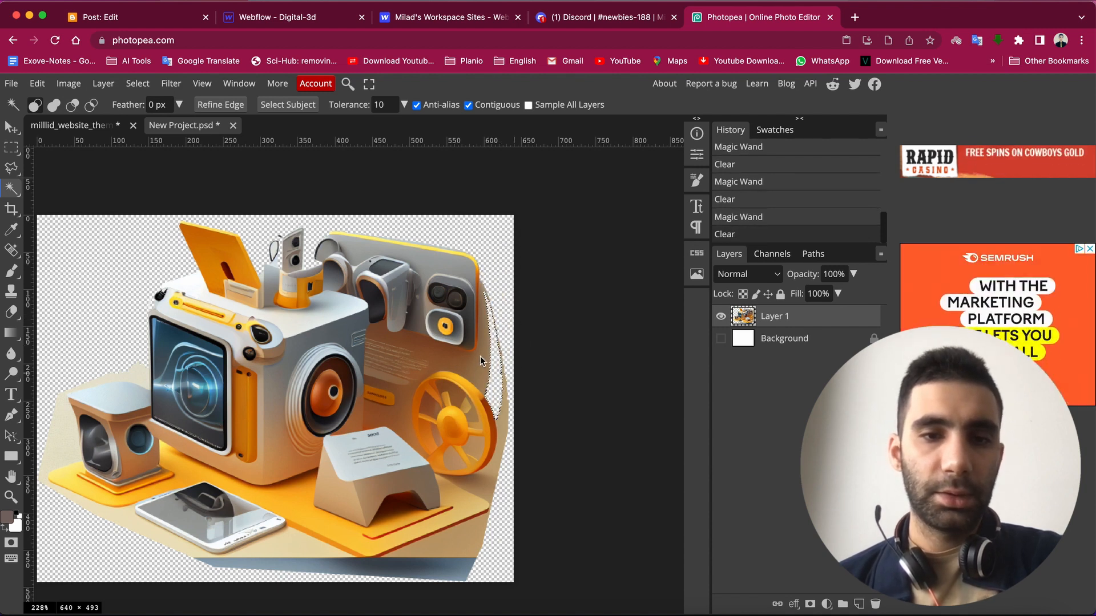
pyautogui.click(486, 361)
pyautogui.press('Delete')
pyautogui.click(505, 406)
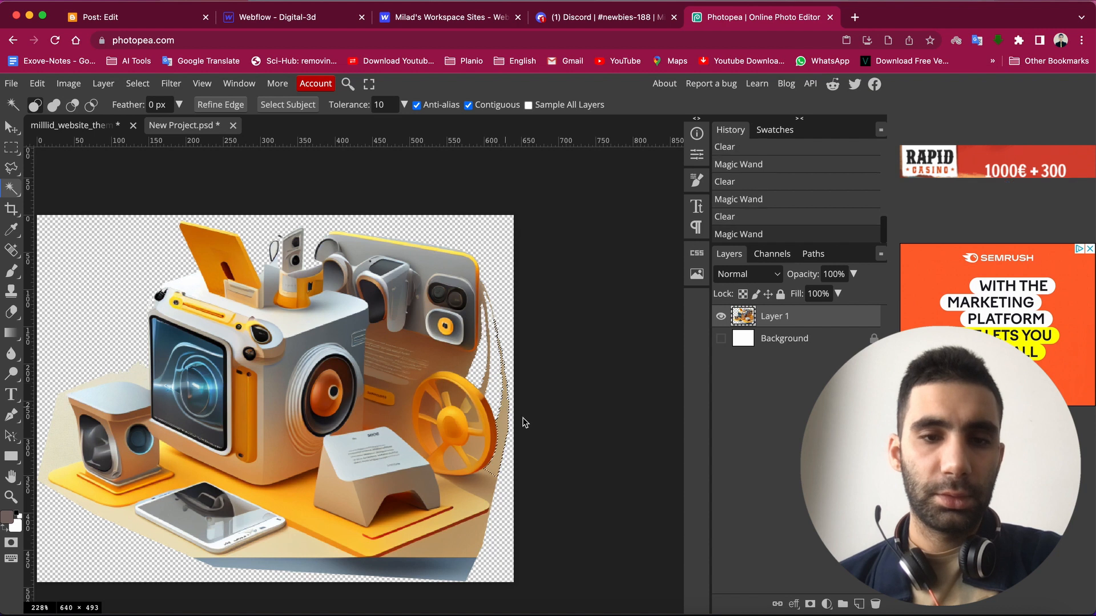
pyautogui.press('Delete')
pyautogui.click(488, 492)
pyautogui.press('Delete')
# - Delete the beige corner beside the orange platform's front edge and the main parts of the blue strip below it
pyautogui.click(467, 539)
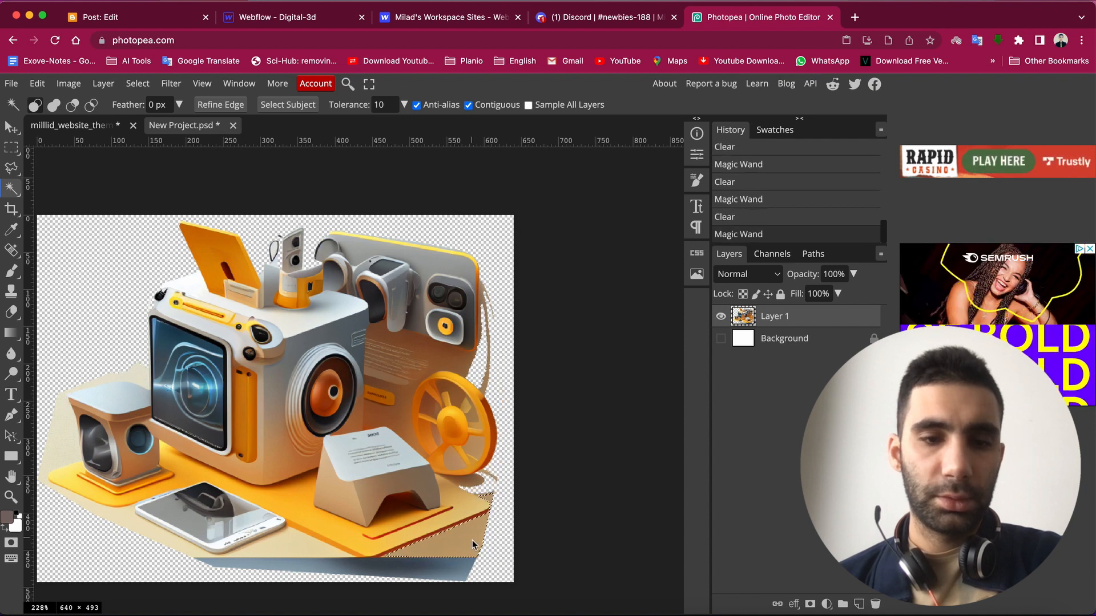
pyautogui.press('Delete')
pyautogui.click(457, 580)
pyautogui.press('Delete')
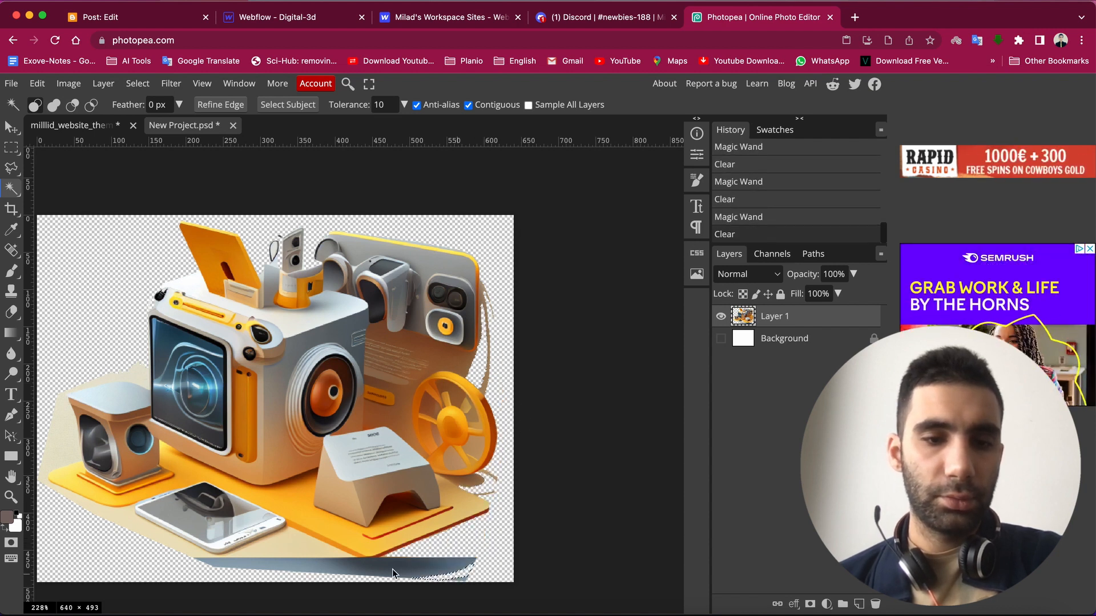
pyautogui.click(371, 565)
pyautogui.press('Delete')
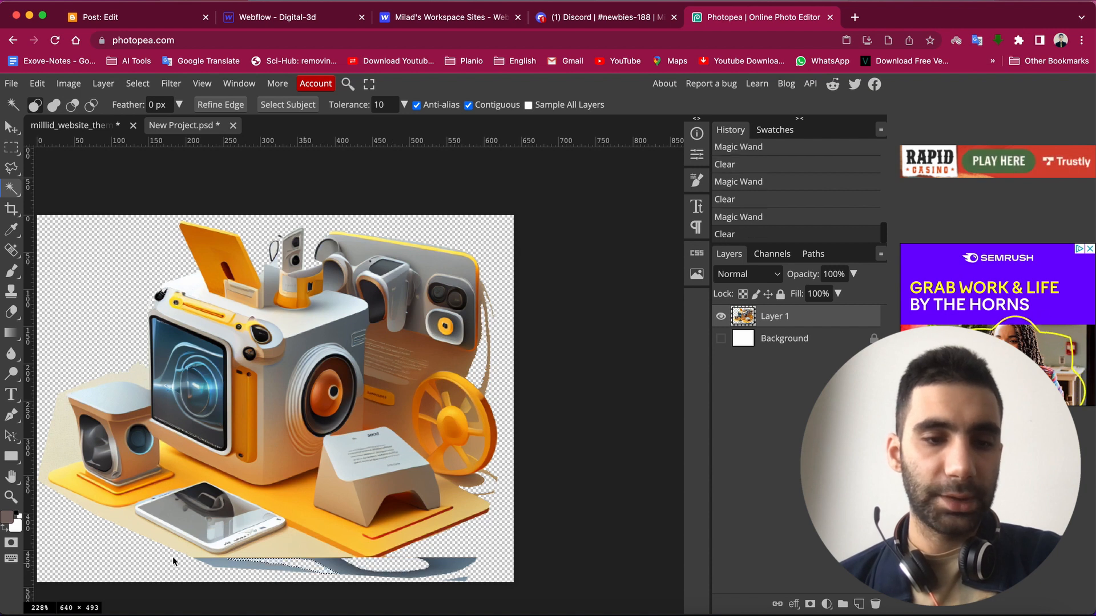
# - Delete the beige areas around the small speaker, below the phone and between phone and platform, and clear the selection
pyautogui.click(122, 519)
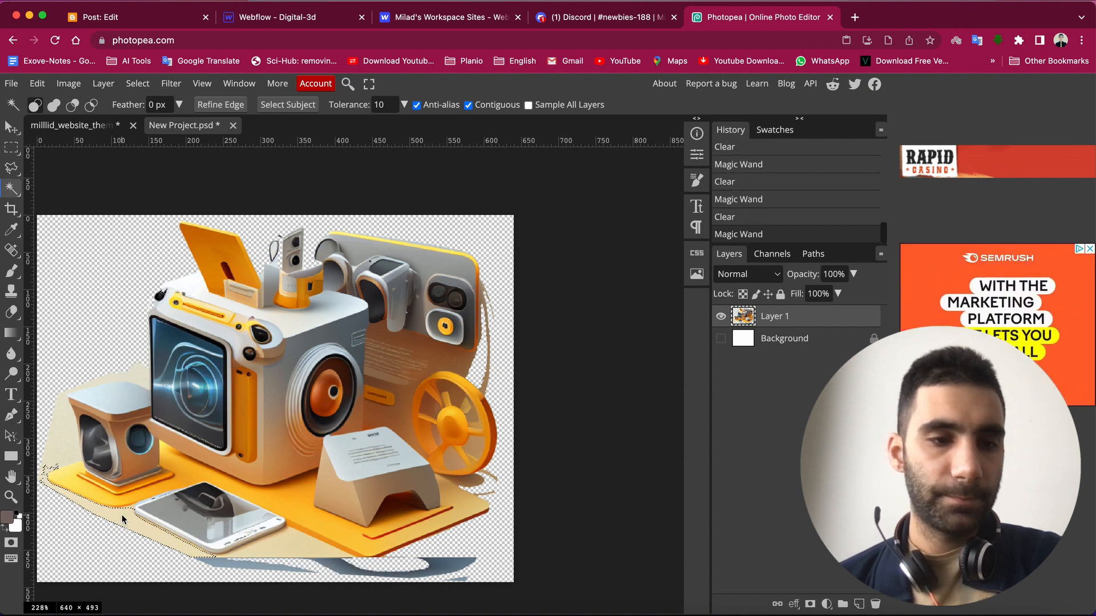
pyautogui.press('Delete')
pyautogui.click(54, 450)
pyautogui.press('Delete')
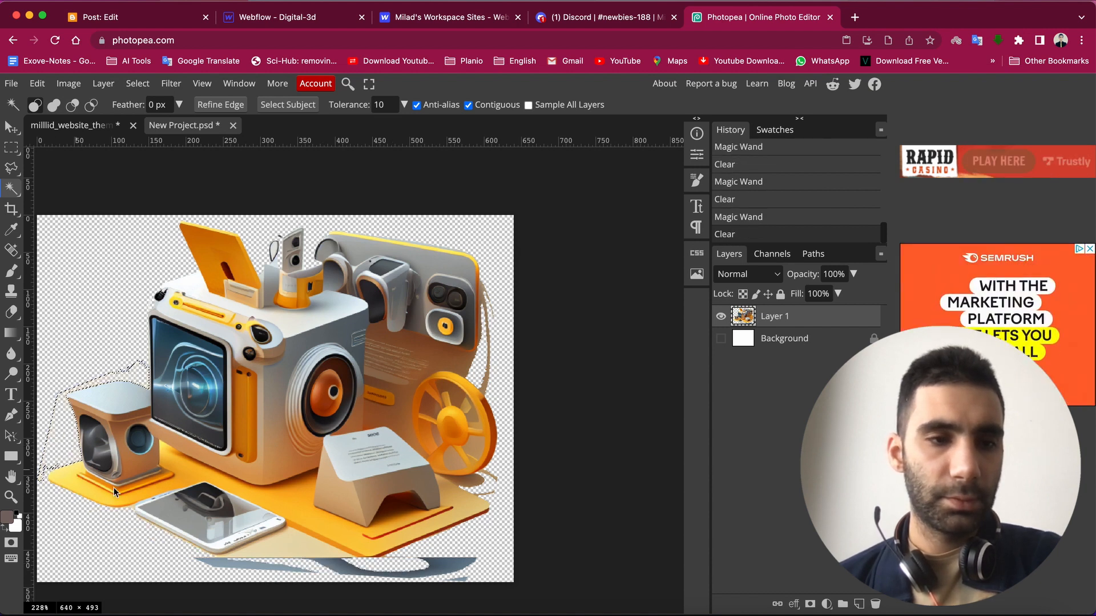
pyautogui.click(301, 551)
pyautogui.press('Delete')
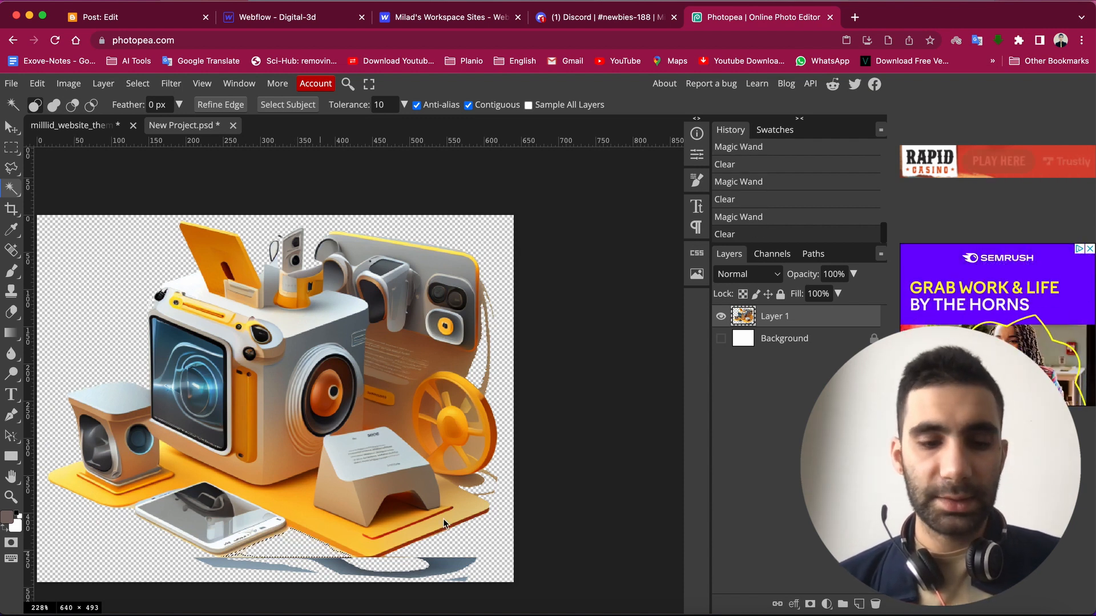
pyautogui.hotkey('ctrl', 'd')
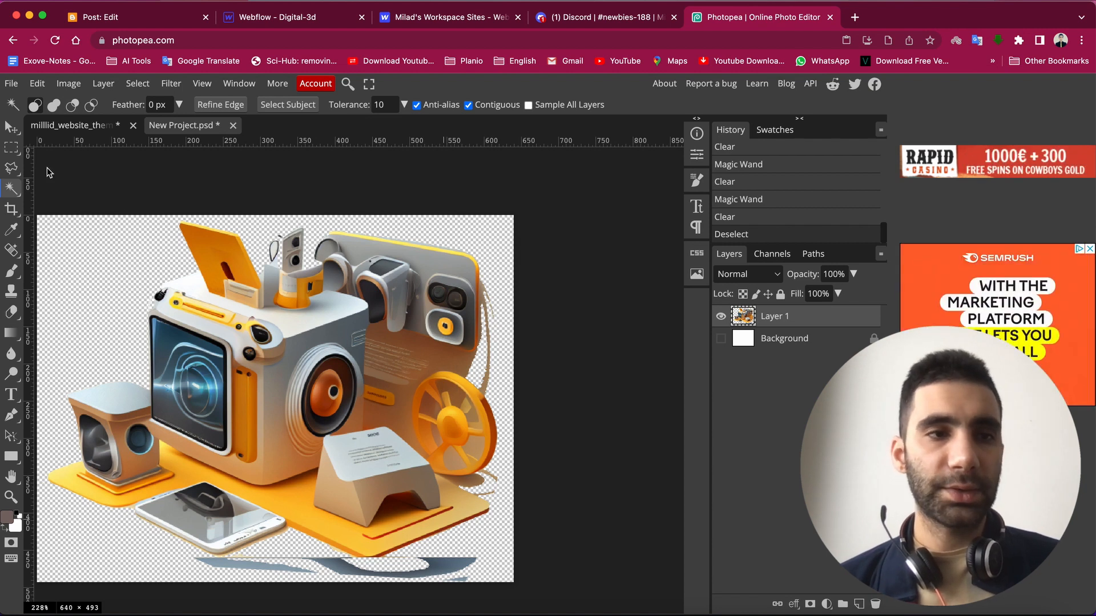
# - Apply a drop shadow to Layer 1 with 22% opacity, 130° angle, 26 px distance and 13 px size
pyautogui.moveTo(209, 173); pyautogui.dragTo(300, 112)
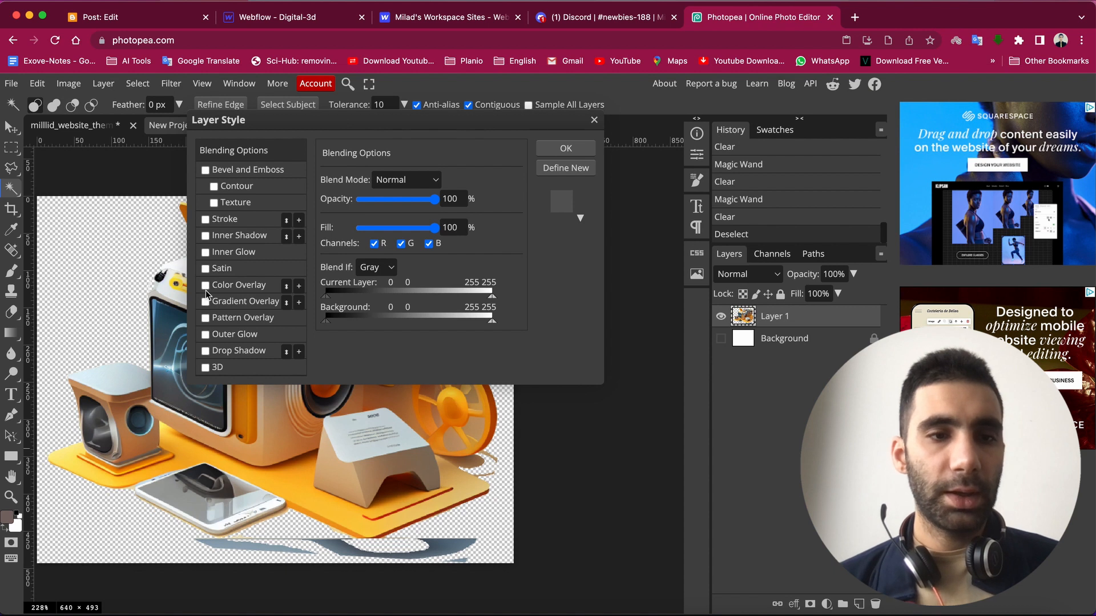
pyautogui.click(205, 351)
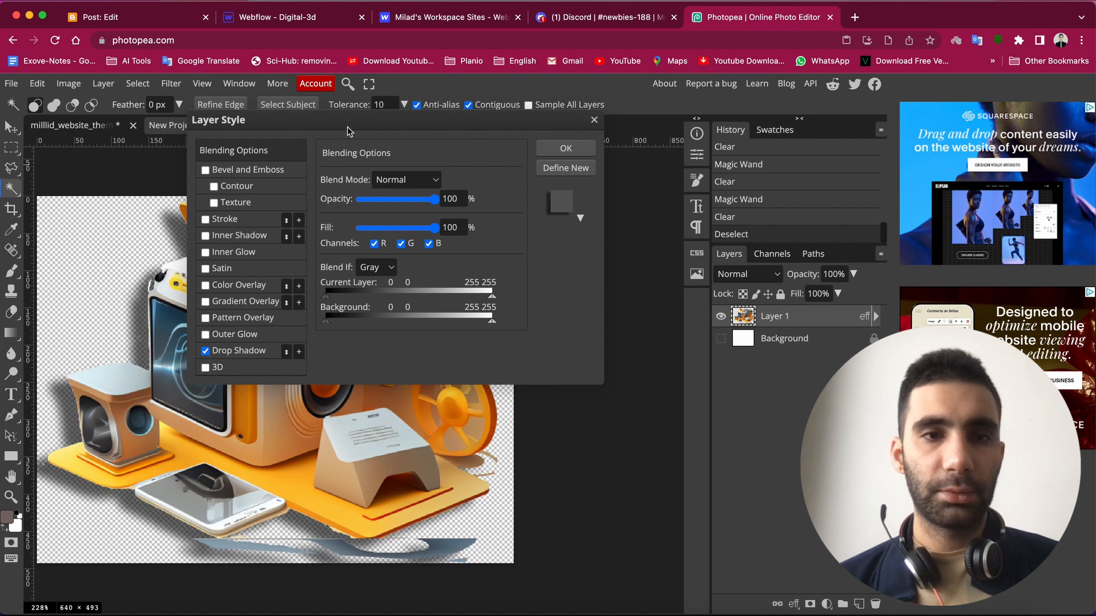
pyautogui.moveTo(347, 131); pyautogui.dragTo(731, 150)
pyautogui.click(631, 370)
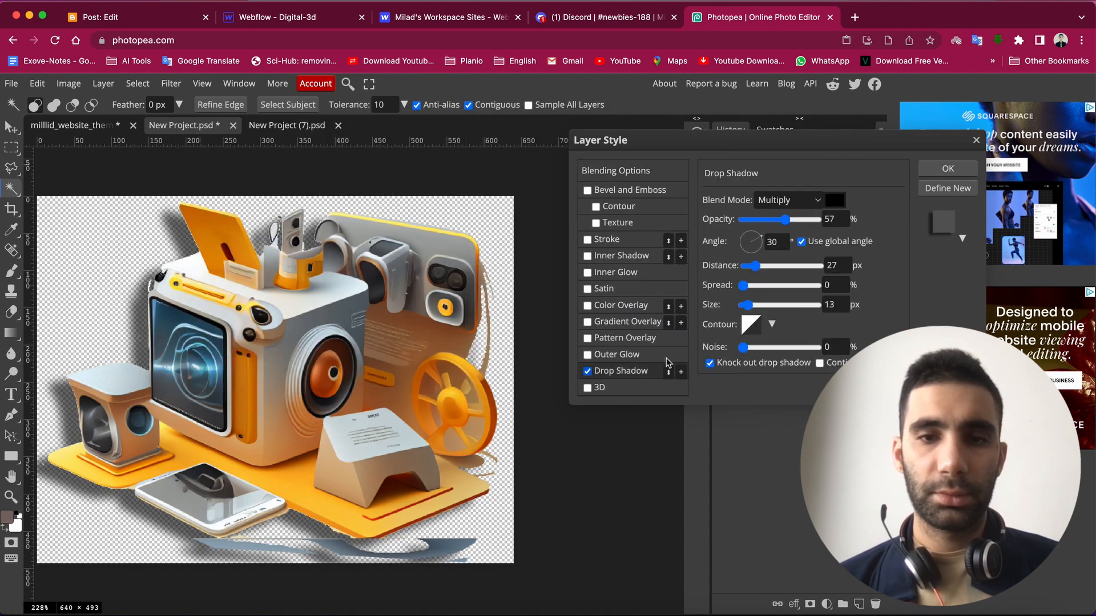
pyautogui.moveTo(786, 220); pyautogui.dragTo(735, 222)
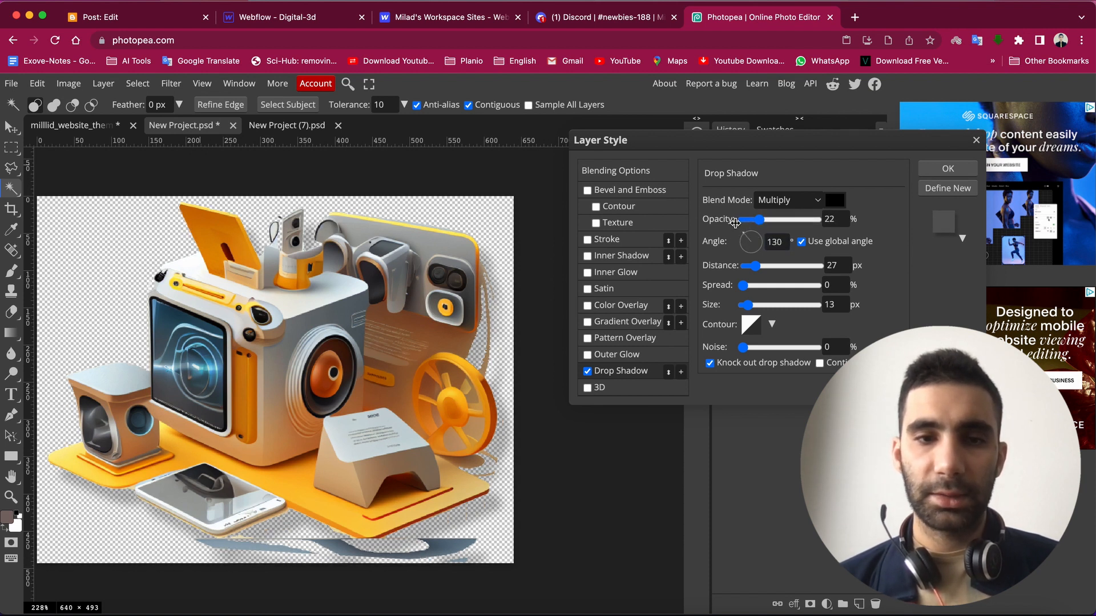
pyautogui.moveTo(755, 275); pyautogui.dragTo(756, 275)
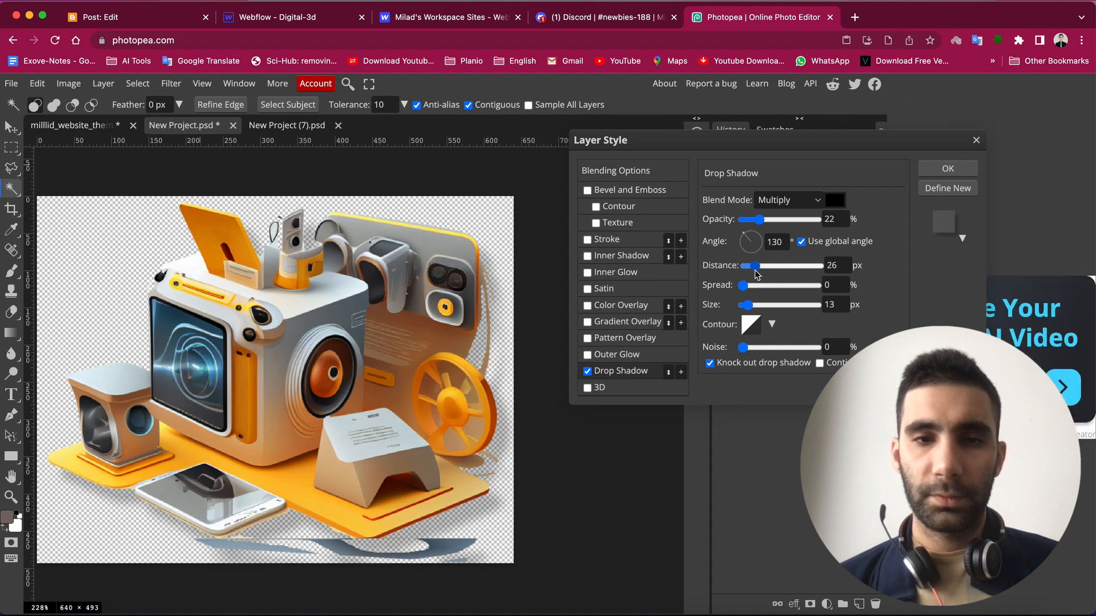
pyautogui.click(945, 169)
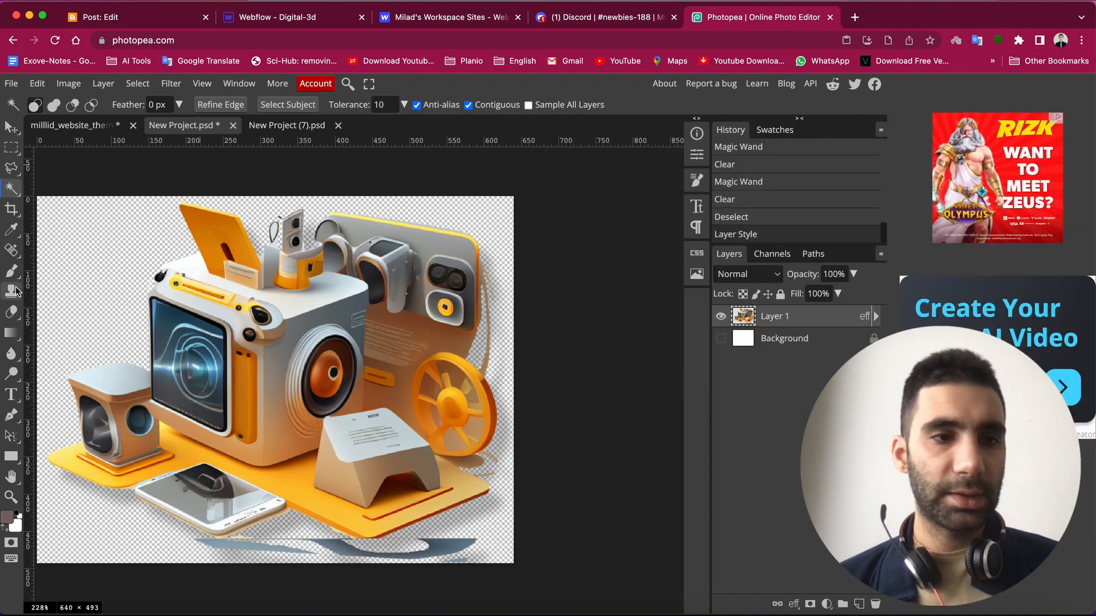
# - Erase the leftover blue strip fragments below the orange platform with a 200 px eraser brush
pyautogui.click(11, 311)
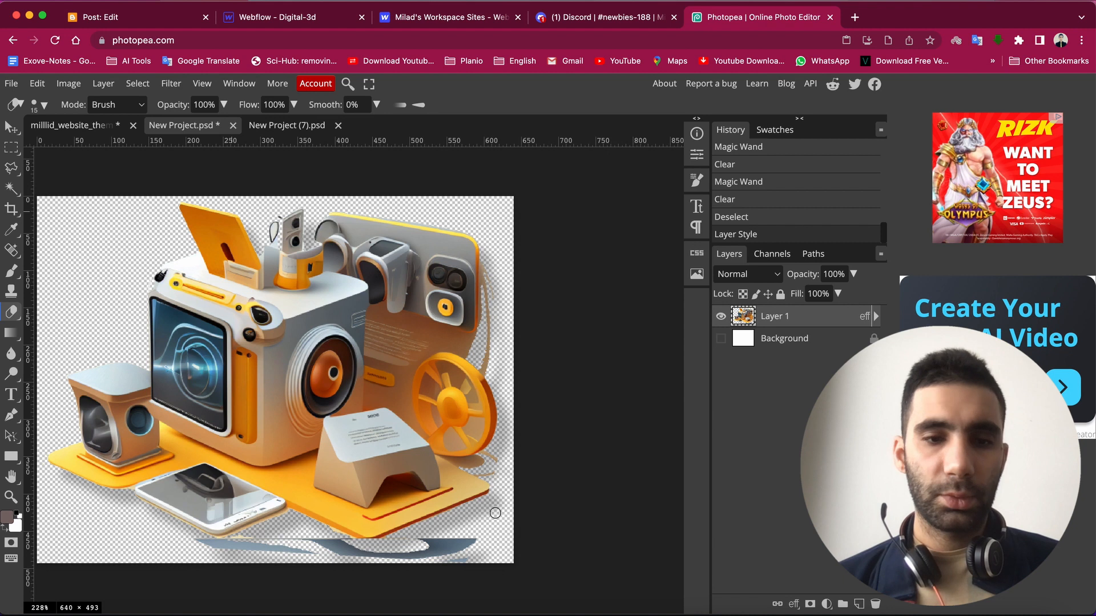
pyautogui.rightClick(441, 527)
pyautogui.click(576, 484)
pyautogui.click(646, 369)
pyautogui.click(508, 608)
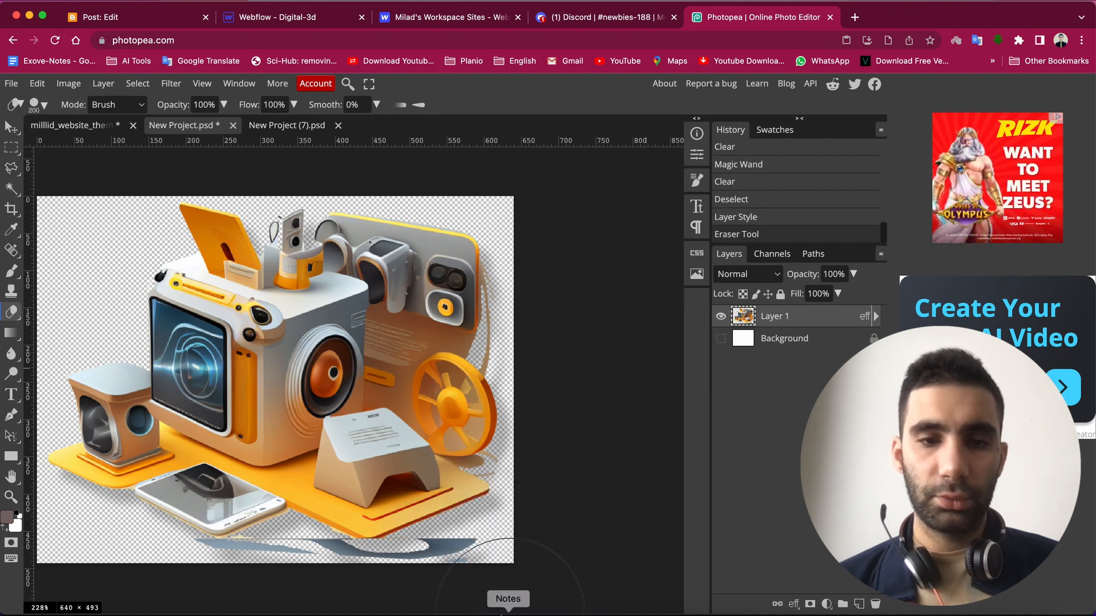
pyautogui.moveTo(507, 608); pyautogui.dragTo(403, 611)
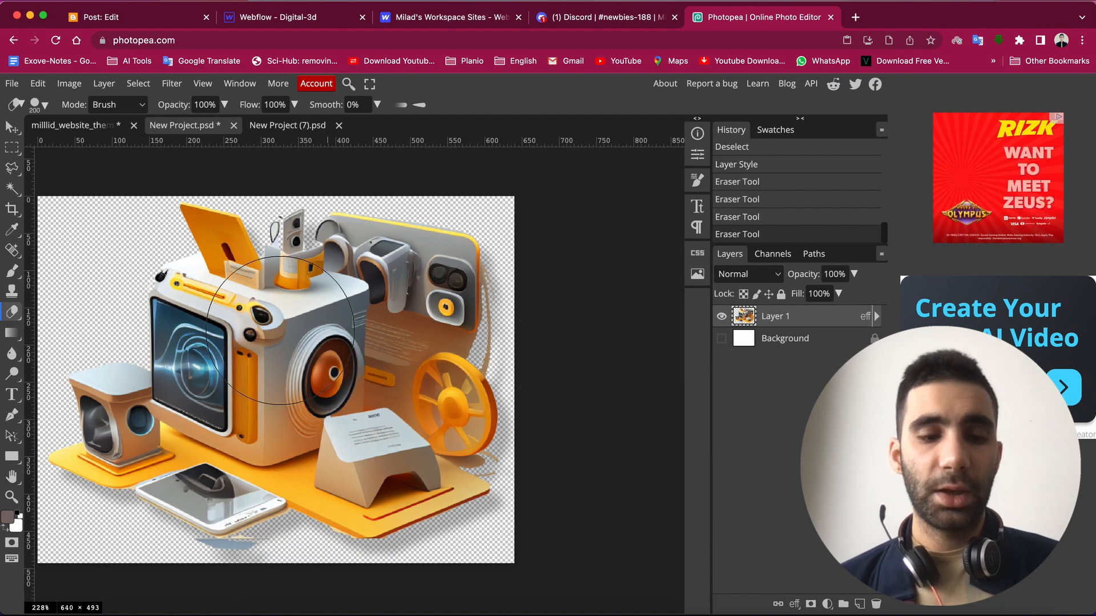
# - Bring up the finished cutout in New Project (7).psd and switch to the Webflow dashboard
pyautogui.click(273, 127)
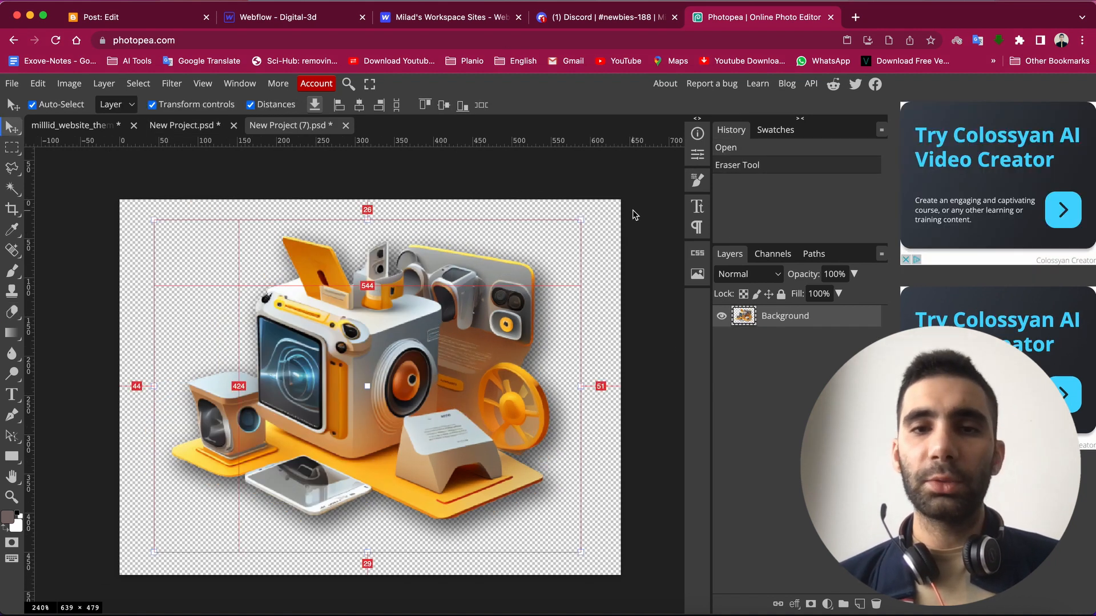
pyautogui.click(635, 215)
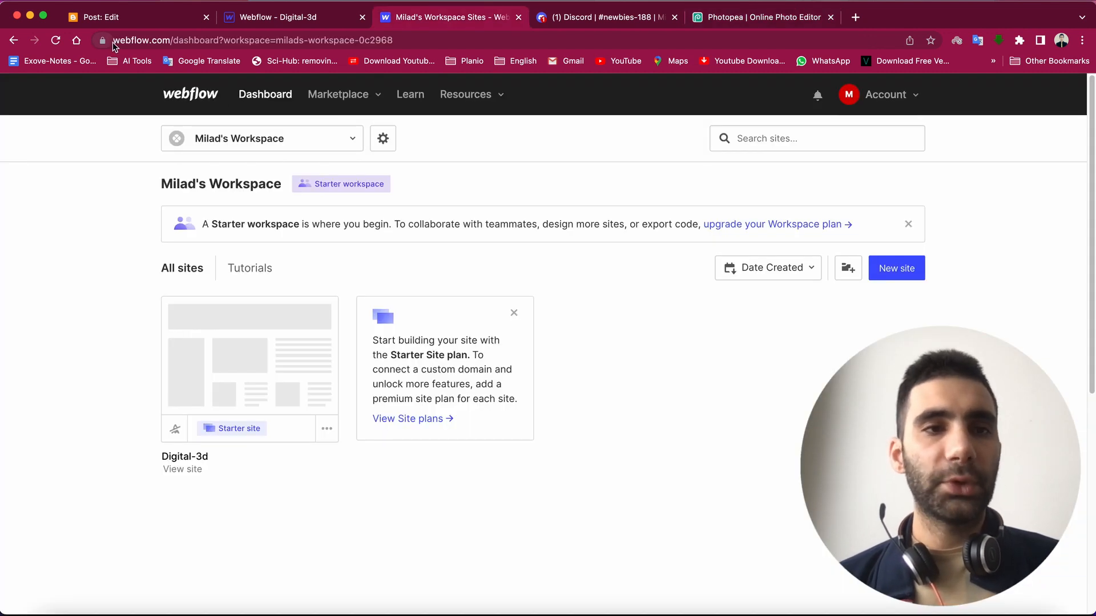
pyautogui.click(300, 133)
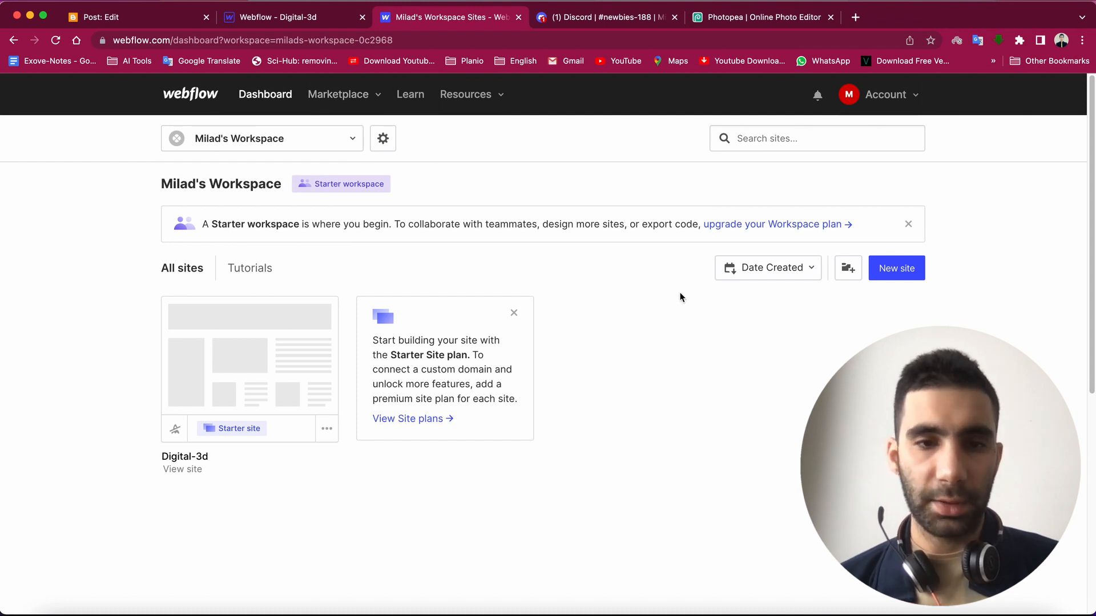
# - Start a new site from the Blank Site preset and clear the suggested site name
pyautogui.click(897, 269)
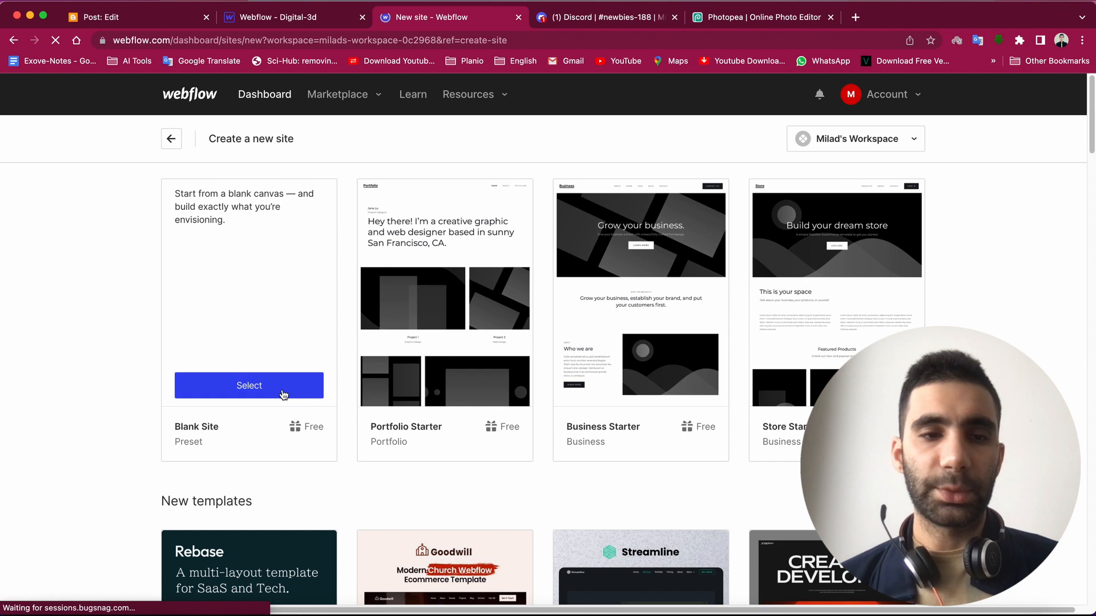
pyautogui.click(288, 384)
pyautogui.tripleClick(500, 184)
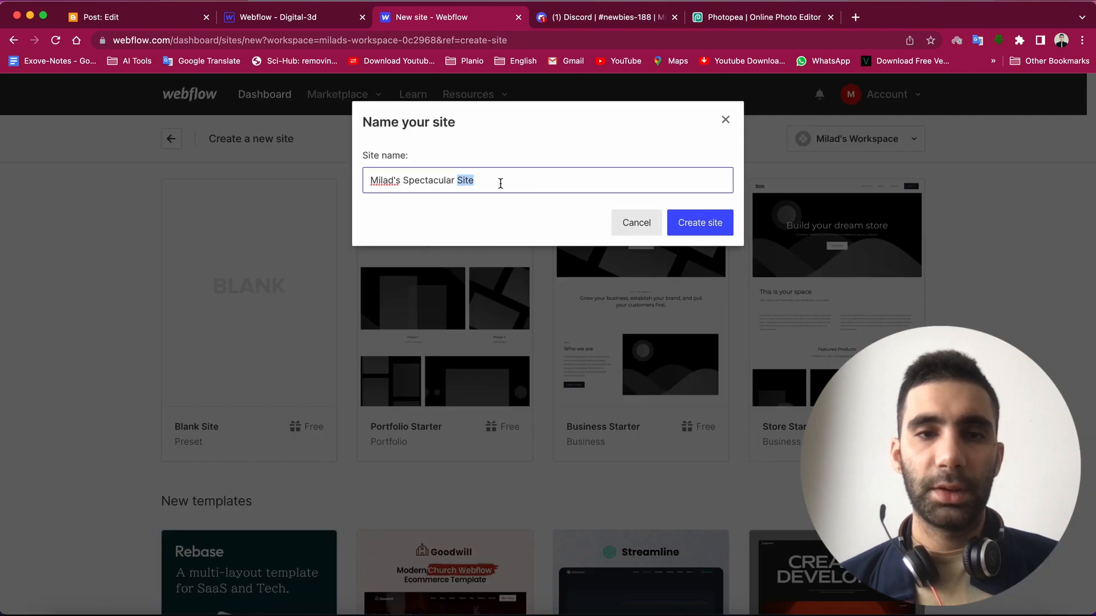
pyautogui.write('di')
pyautogui.press('BackSpace')
pyautogui.press('BackSpace')
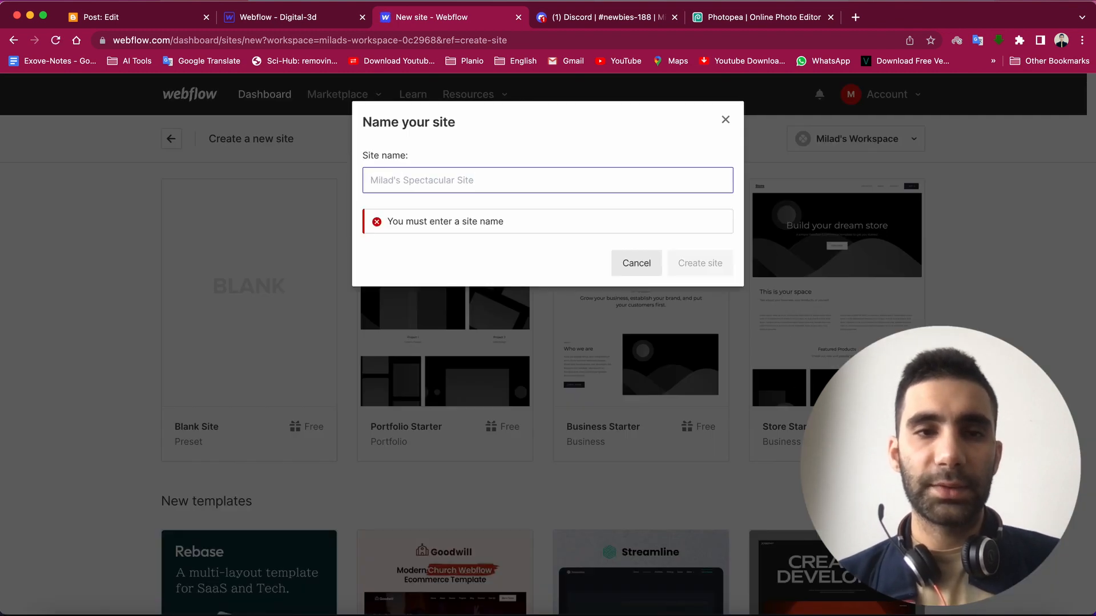
pyautogui.write('Ttech')
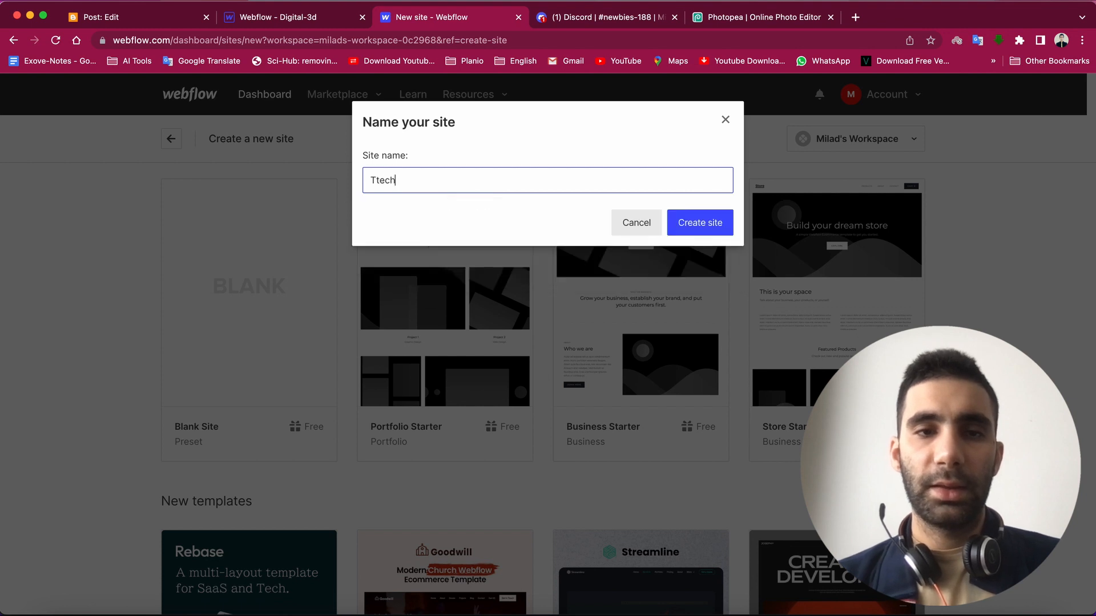
pyautogui.press('BackSpace')
pyautogui.press('BackSpace')
pyautogui.press('BackSpace')
pyautogui.press('BackSpace')
pyautogui.write('echDig')
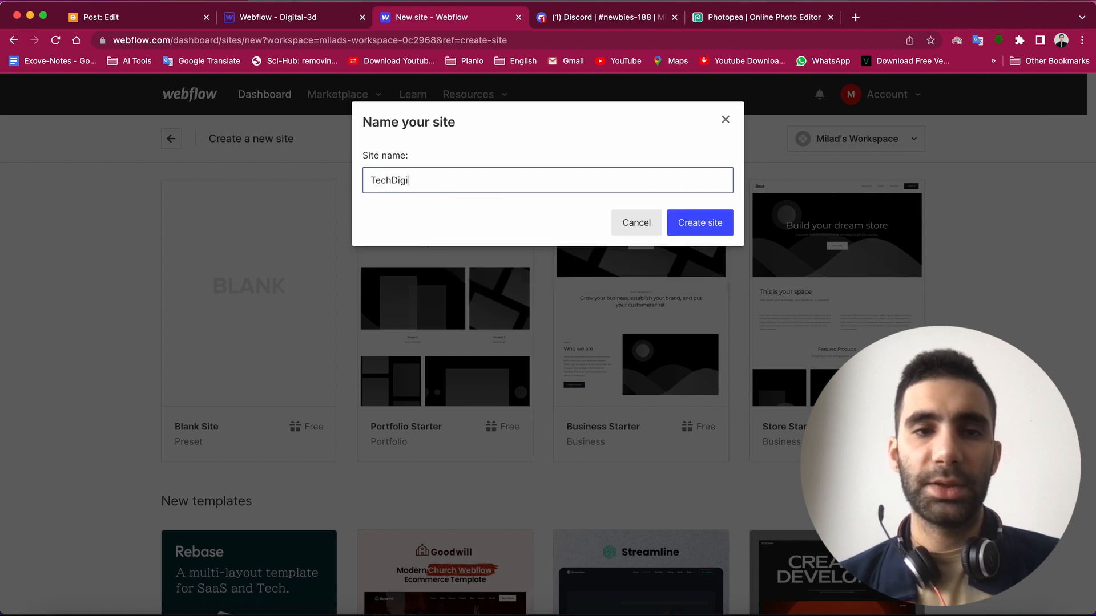
pyautogui.write('i')
pyautogui.press('BackSpace')
pyautogui.press('BackSpace')
pyautogui.press('BackSpace')
pyautogui.press('BackSpace')
pyautogui.press('BackSpace')
pyautogui.press('BackSpace')
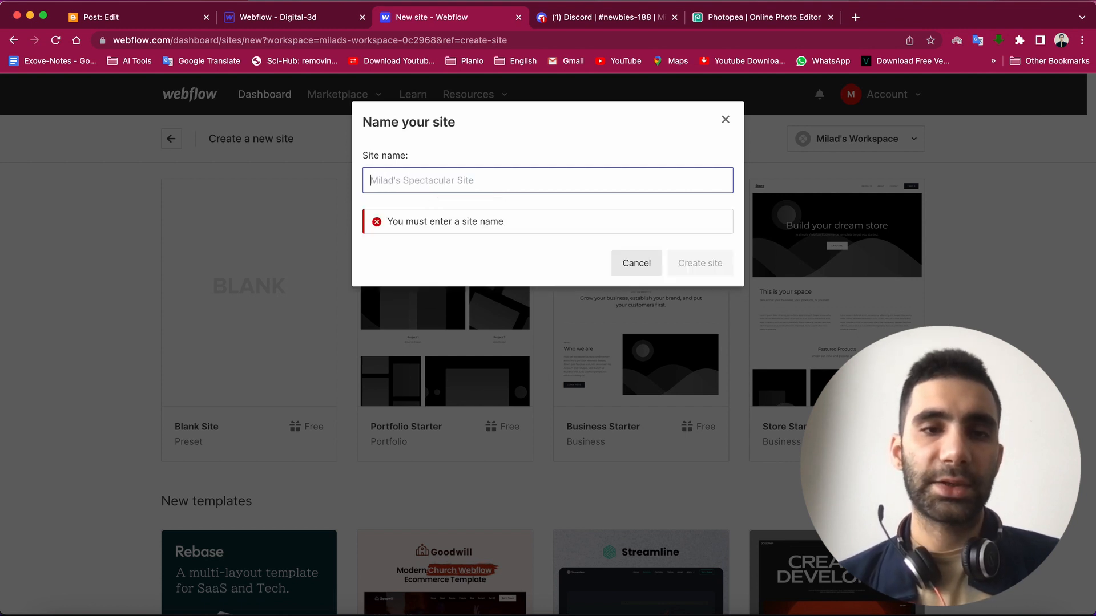
# - Name the site DigiTech and create it
pyautogui.write('DigiTech')
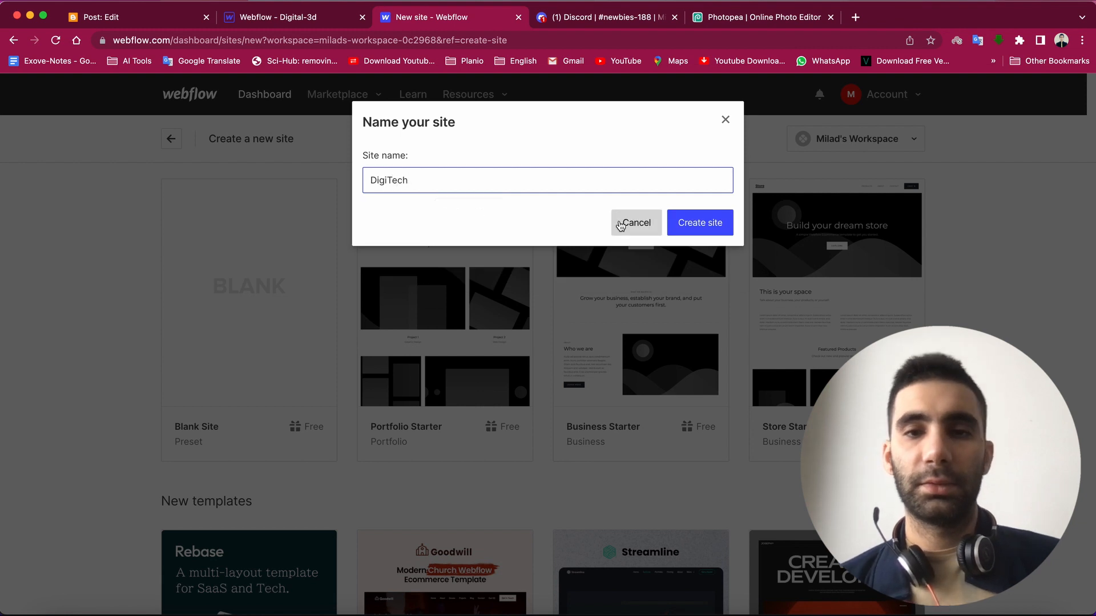
pyautogui.click(698, 221)
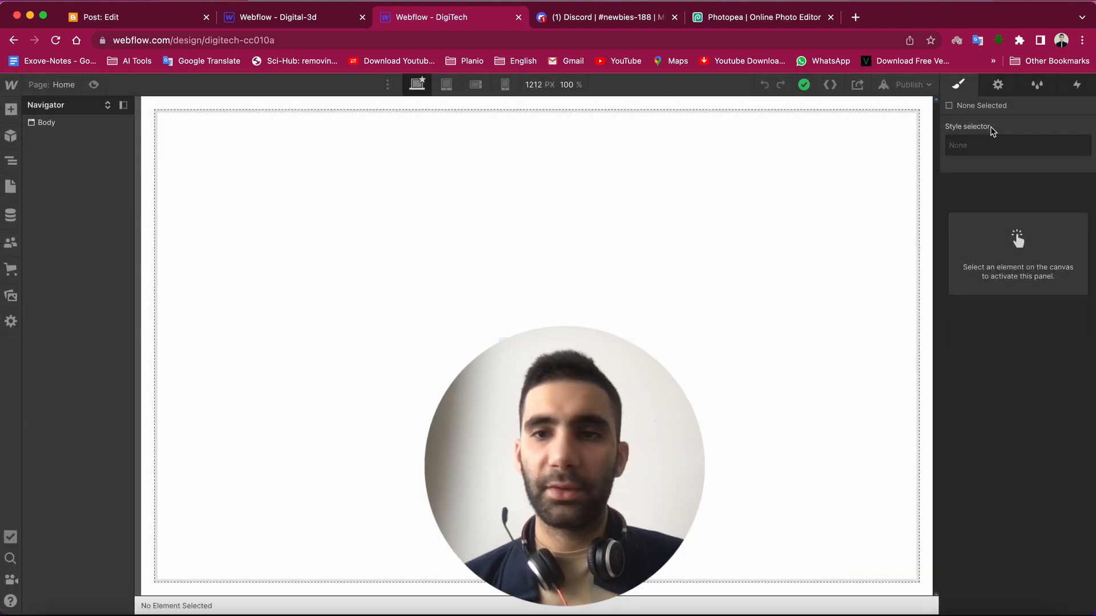
# - Add a div block inside the page body
pyautogui.click(51, 123)
pyautogui.click(11, 109)
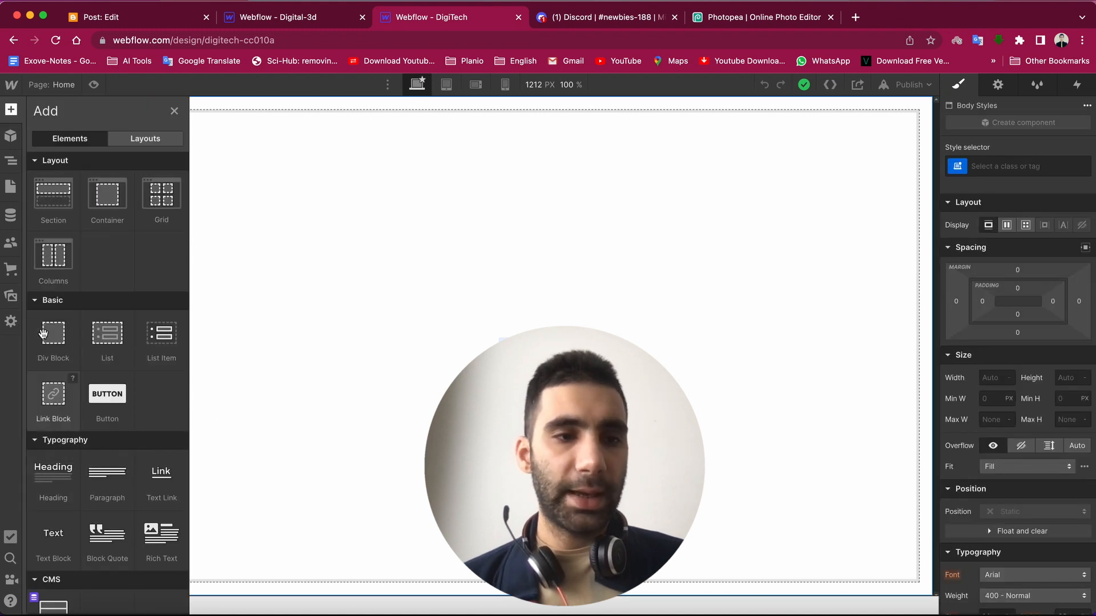
pyautogui.click(65, 345)
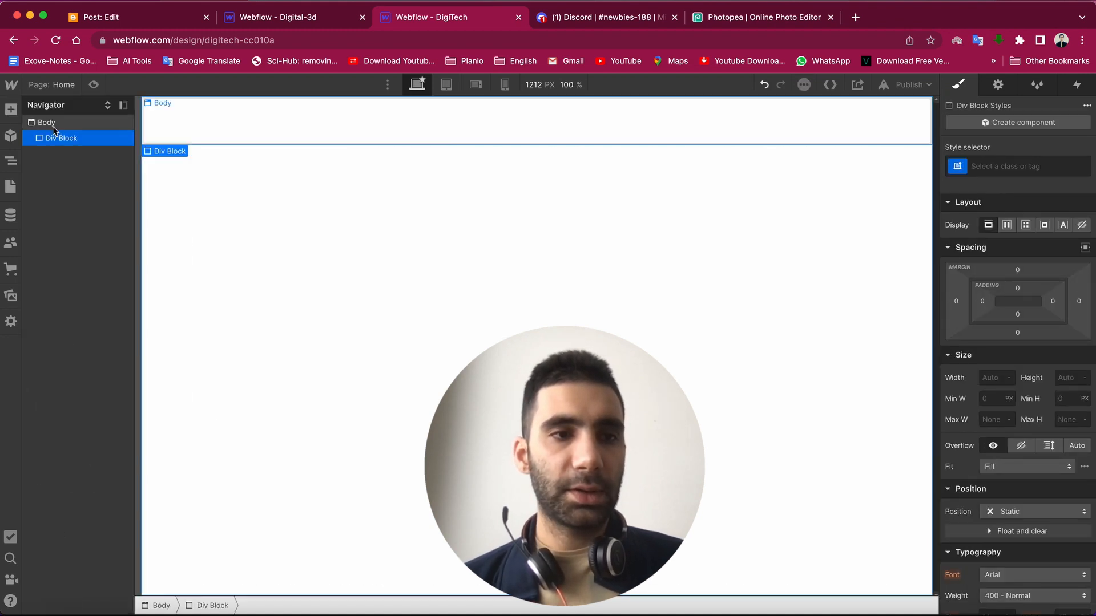
# - Add three sections inside the div block, one below the other
pyautogui.click(11, 110)
pyautogui.click(54, 206)
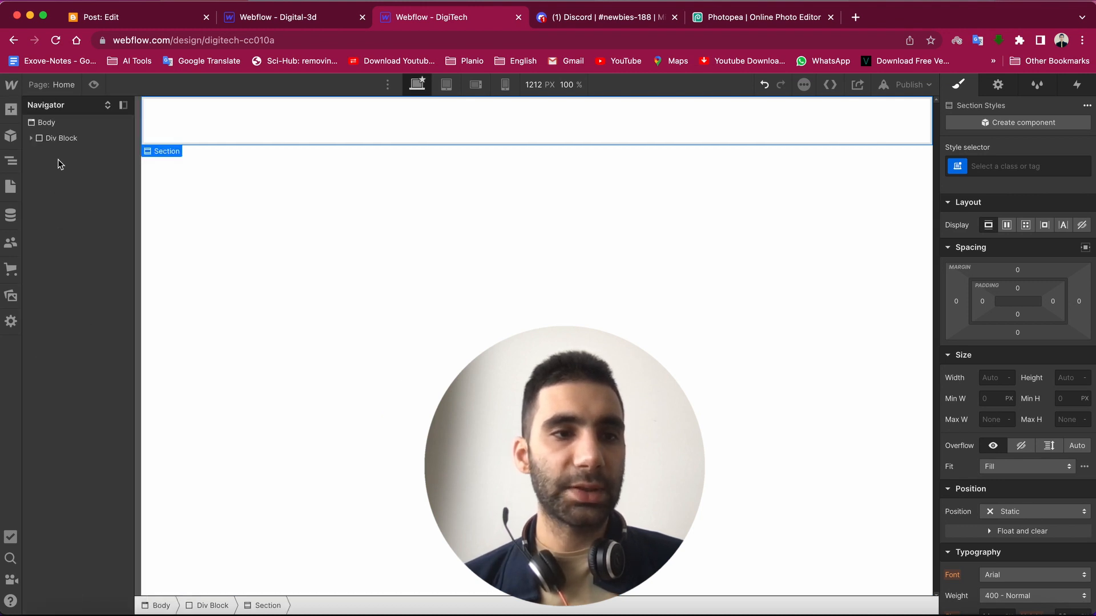
pyautogui.click(31, 139)
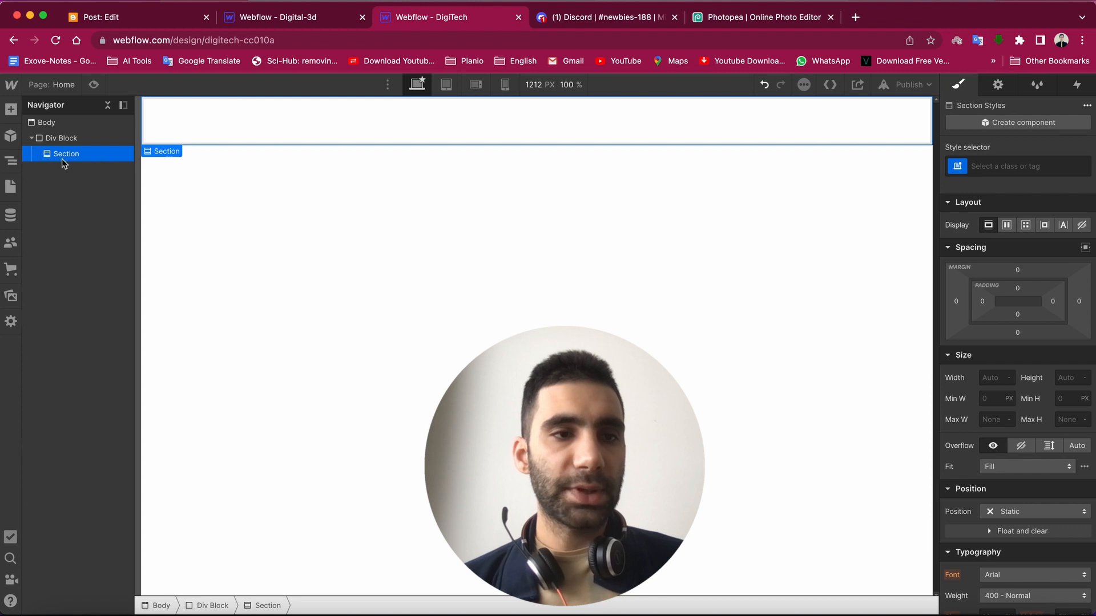
pyautogui.click(52, 138)
pyautogui.click(11, 110)
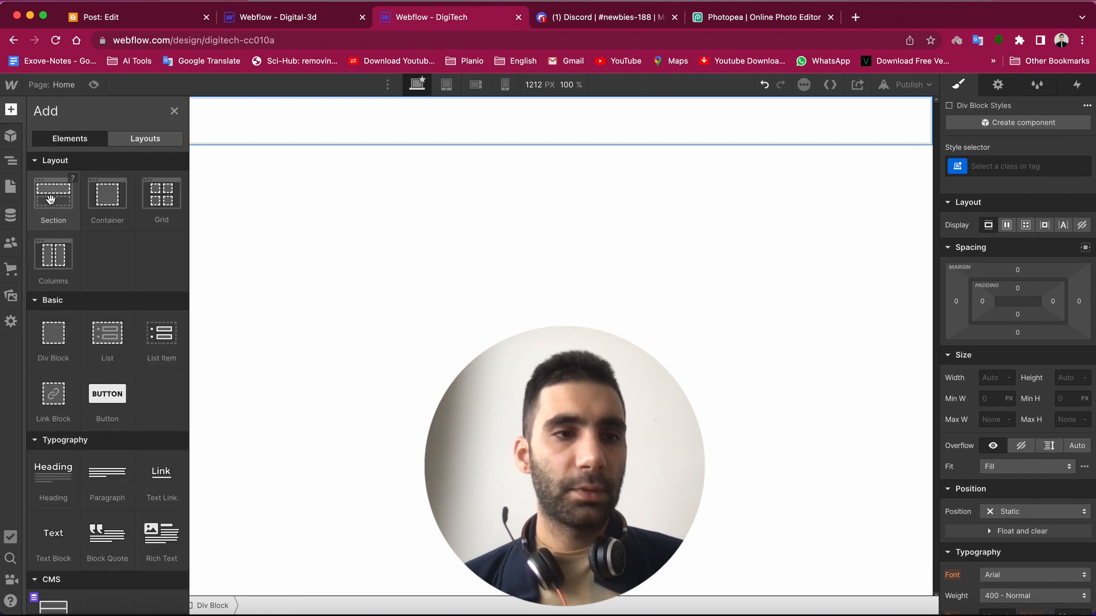
pyautogui.click(51, 203)
pyautogui.click(60, 138)
pyautogui.click(11, 110)
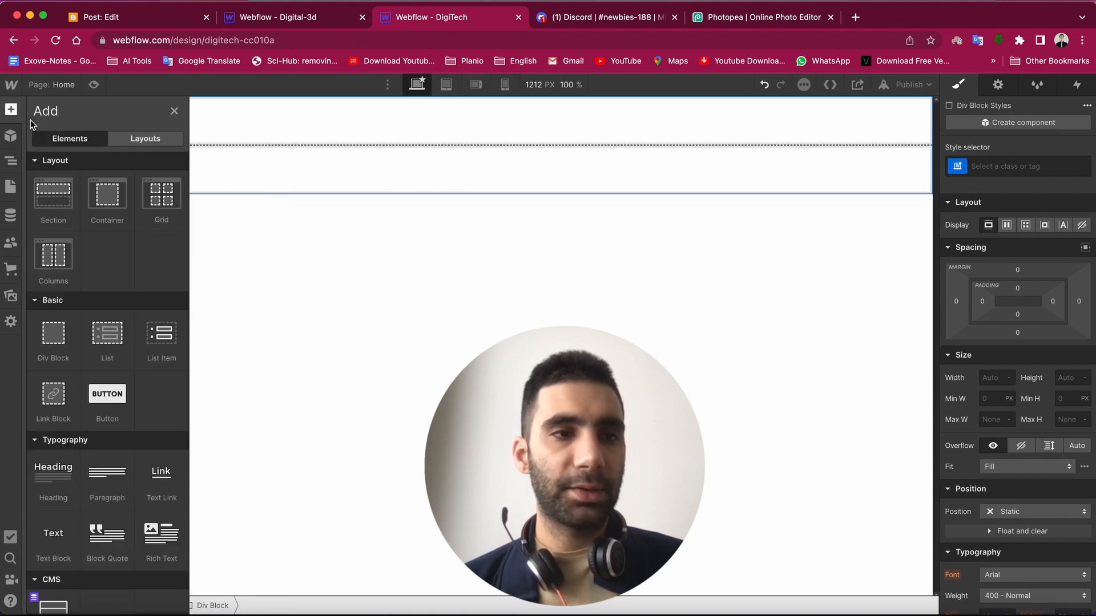
pyautogui.click(53, 191)
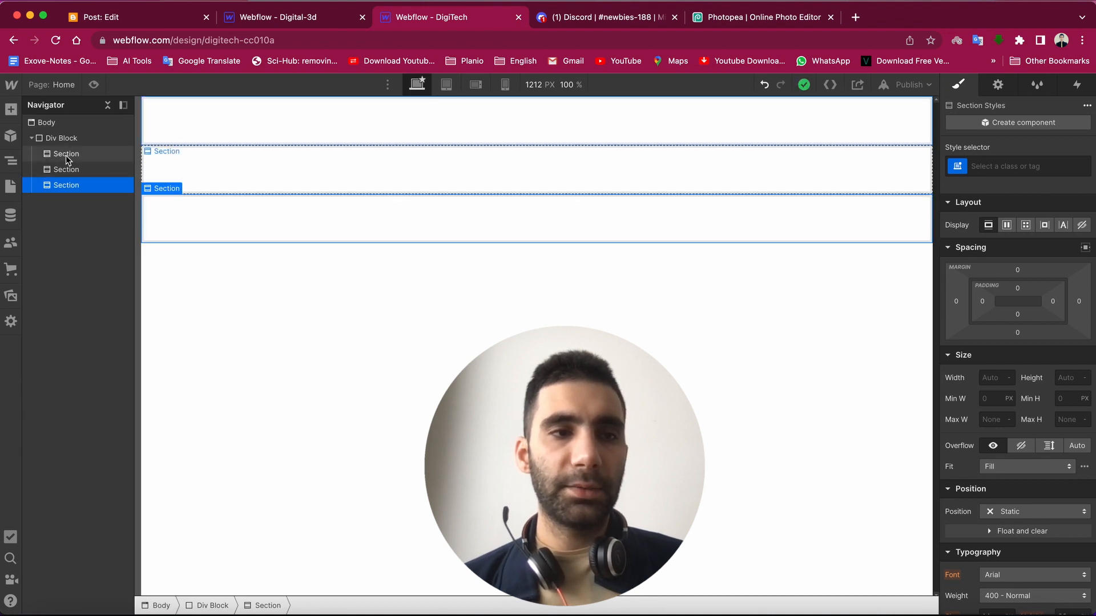
# - Add two div blocks inside the first section
pyautogui.click(67, 158)
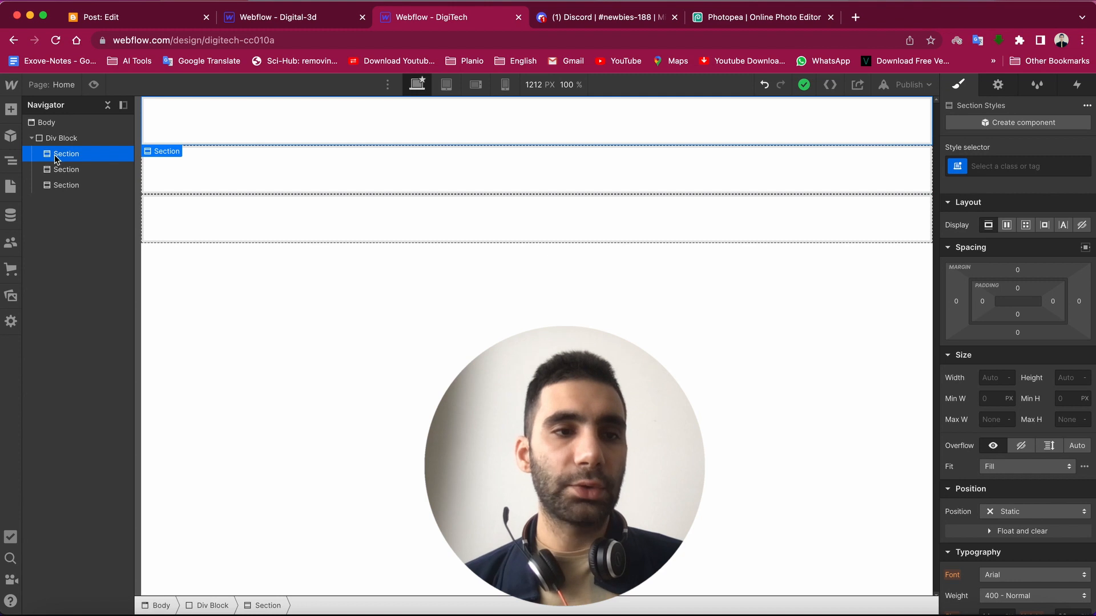
pyautogui.click(10, 111)
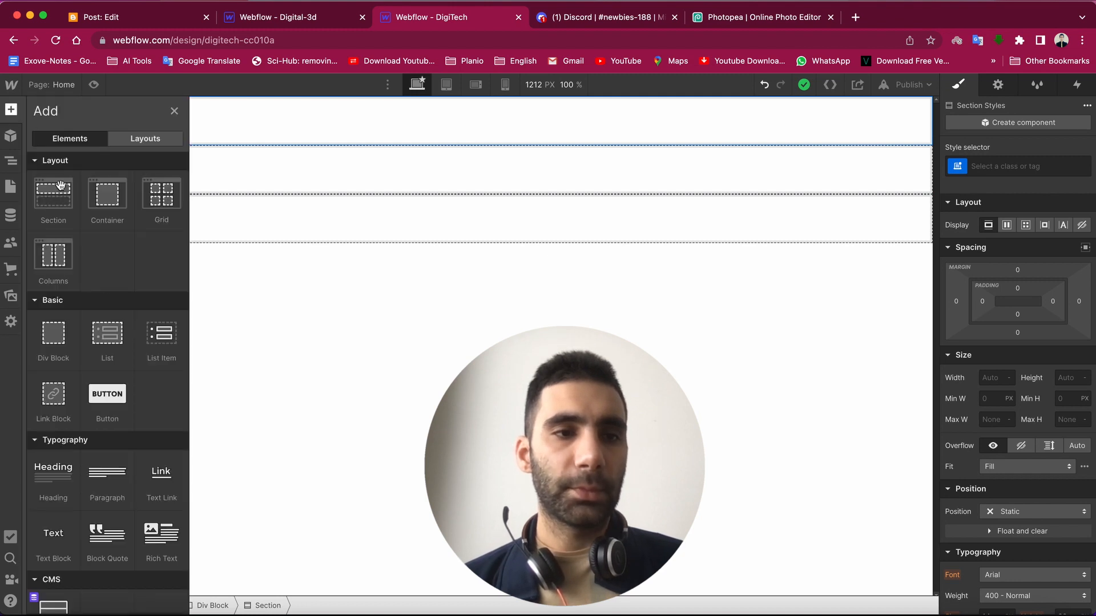
pyautogui.click(60, 343)
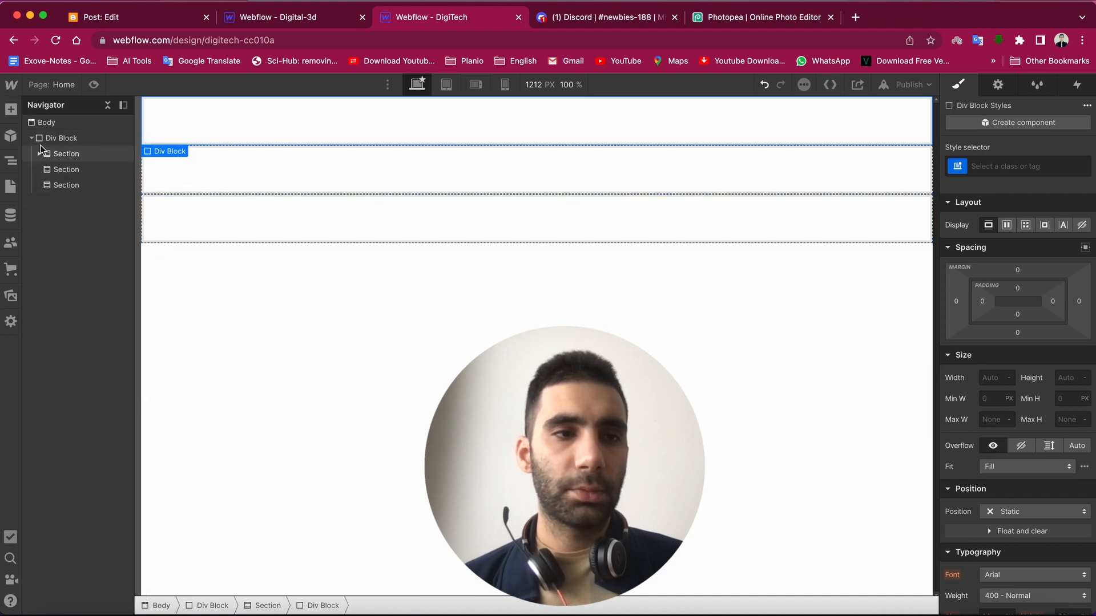
pyautogui.click(41, 150)
pyautogui.click(34, 154)
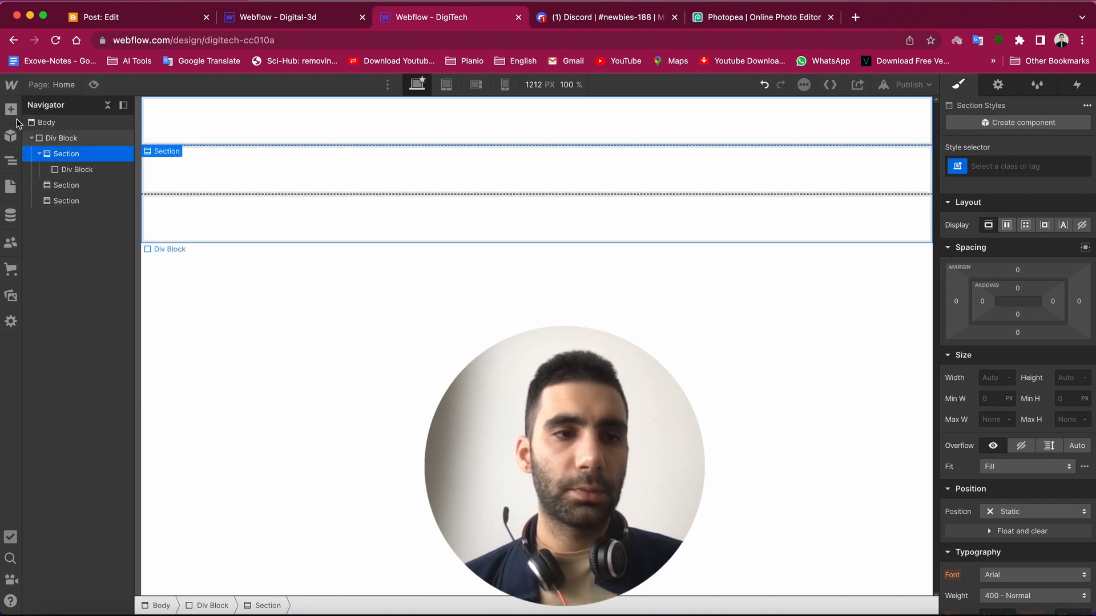
pyautogui.click(10, 109)
pyautogui.click(58, 341)
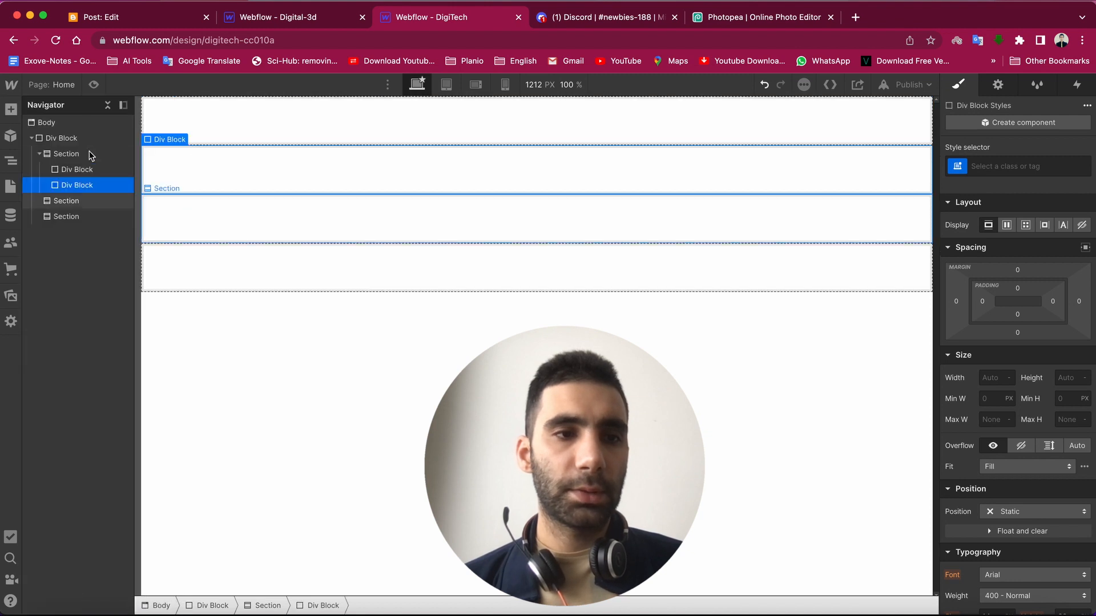
# - Try a text link inside the first section's first div block, and delete it again
pyautogui.click(221, 181)
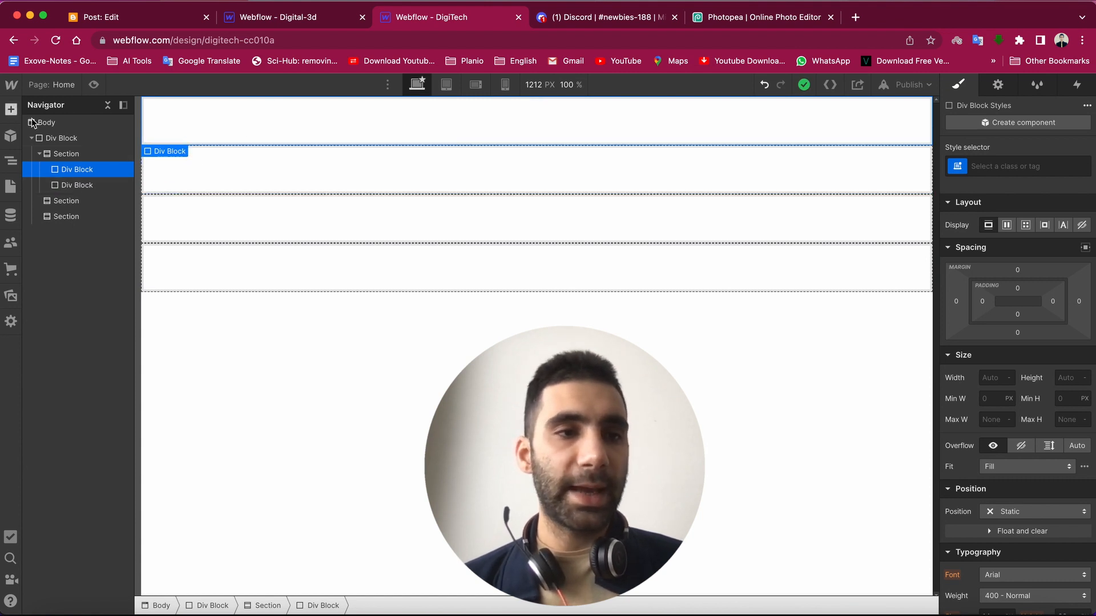
pyautogui.click(11, 109)
pyautogui.scroll(-3, 151, 484)
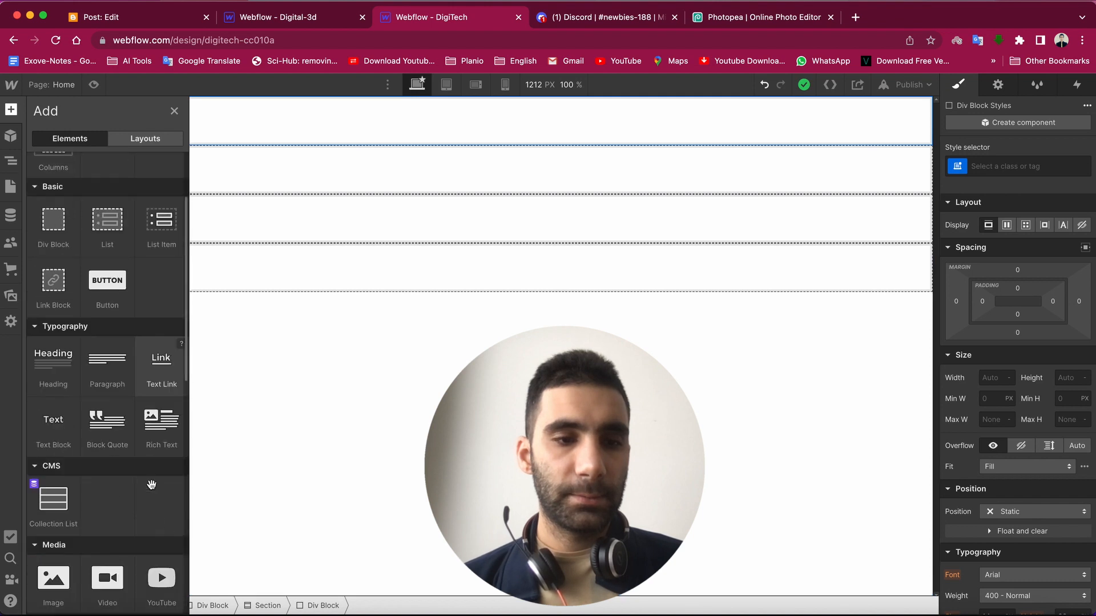
pyautogui.scroll(-3, 152, 485)
pyautogui.scroll(5, 149, 485)
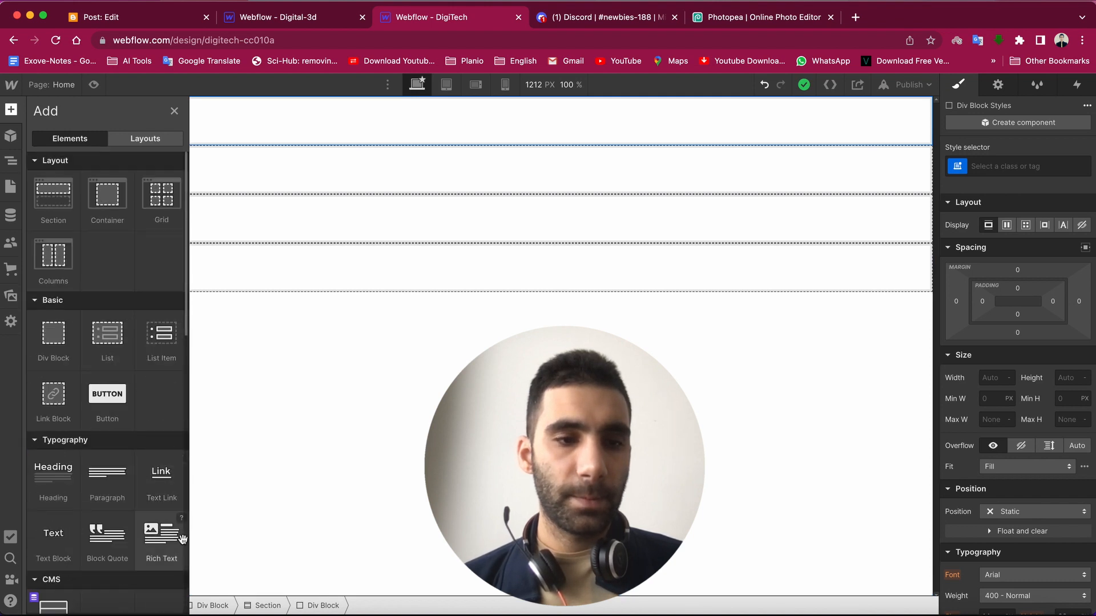
pyautogui.click(162, 482)
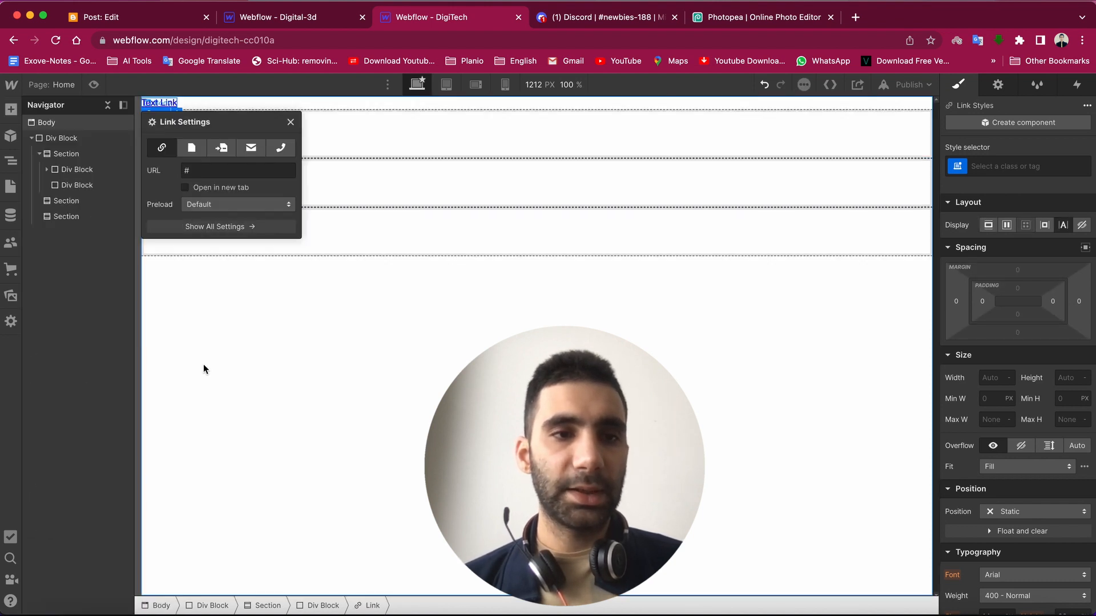
pyautogui.click(291, 119)
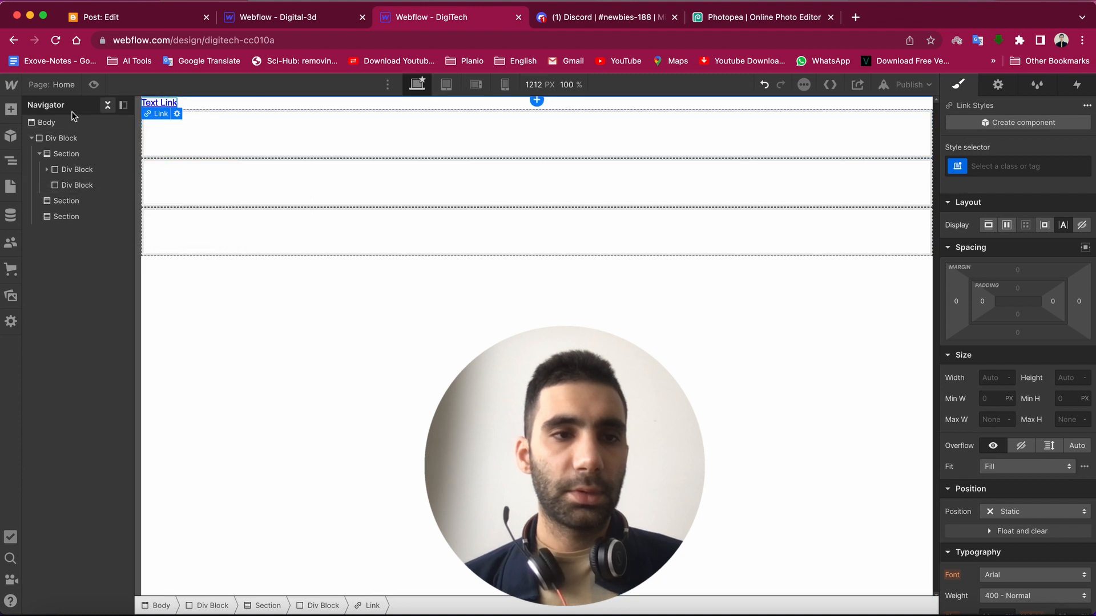
pyautogui.click(48, 170)
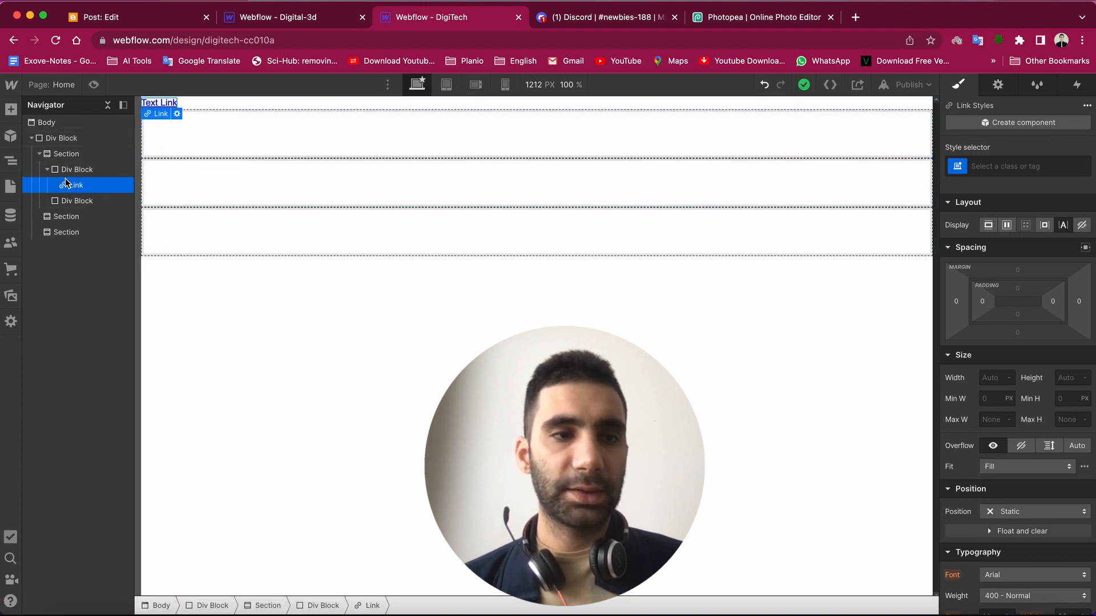
pyautogui.press('Delete')
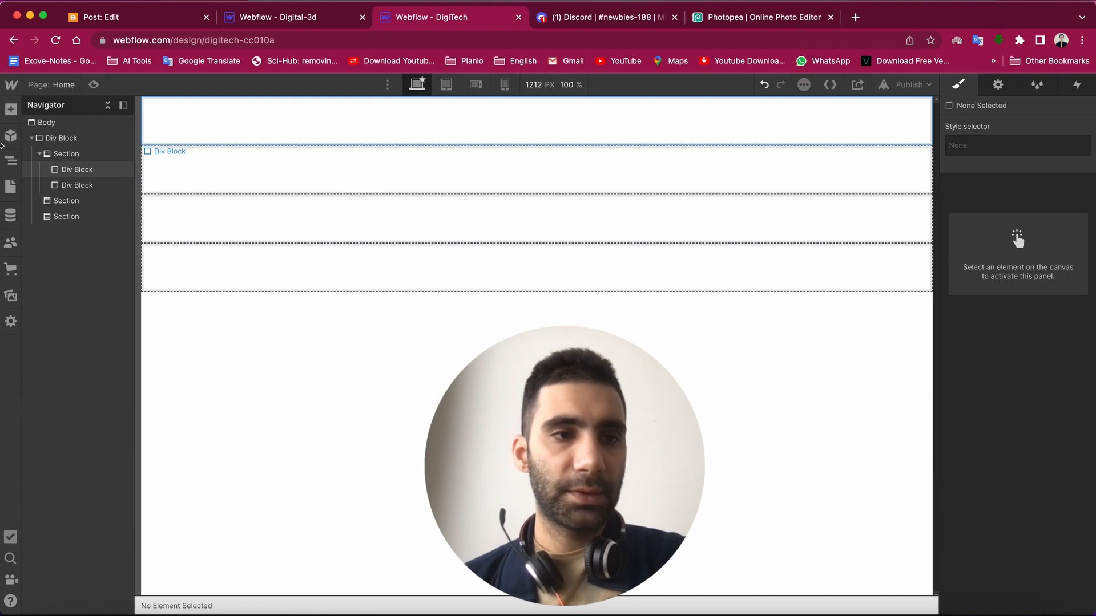
# - Add a link block to the first section's first div block and place an image element inside it
pyautogui.click(11, 109)
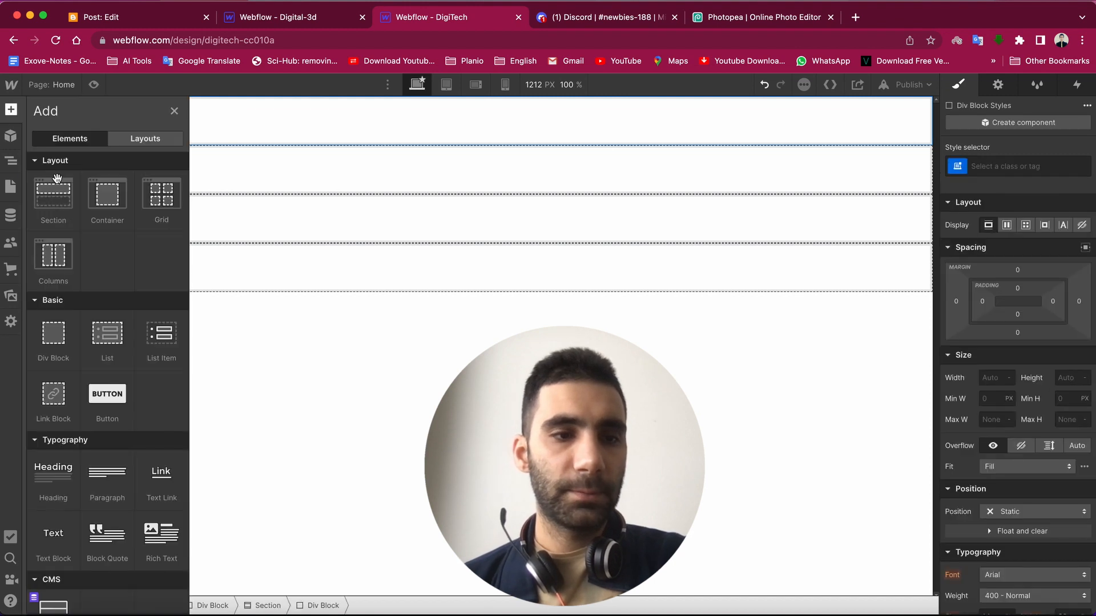
pyautogui.click(55, 395)
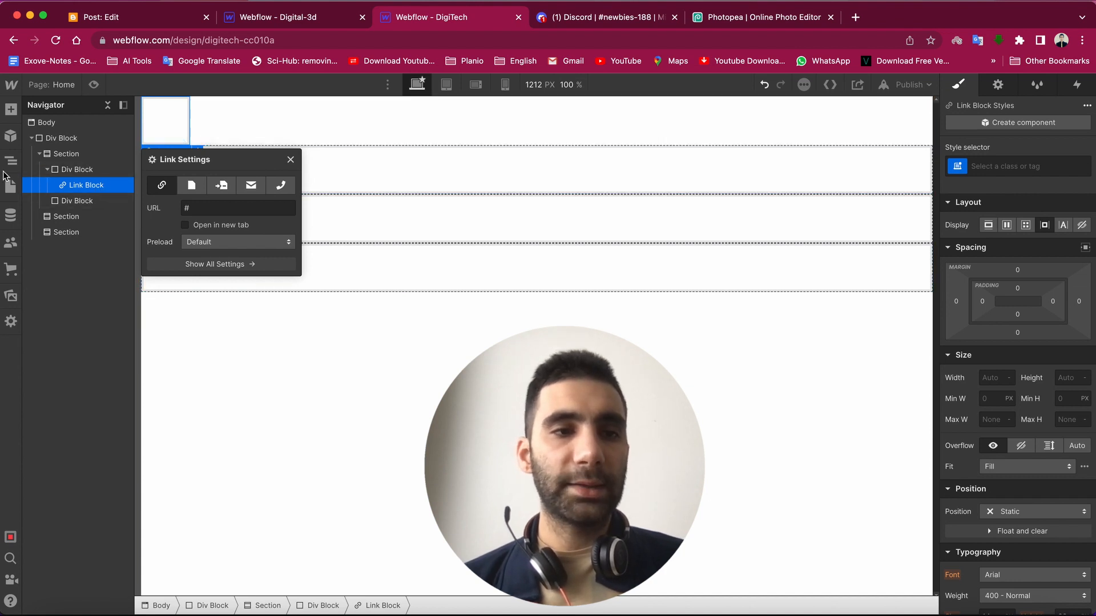
pyautogui.click(7, 112)
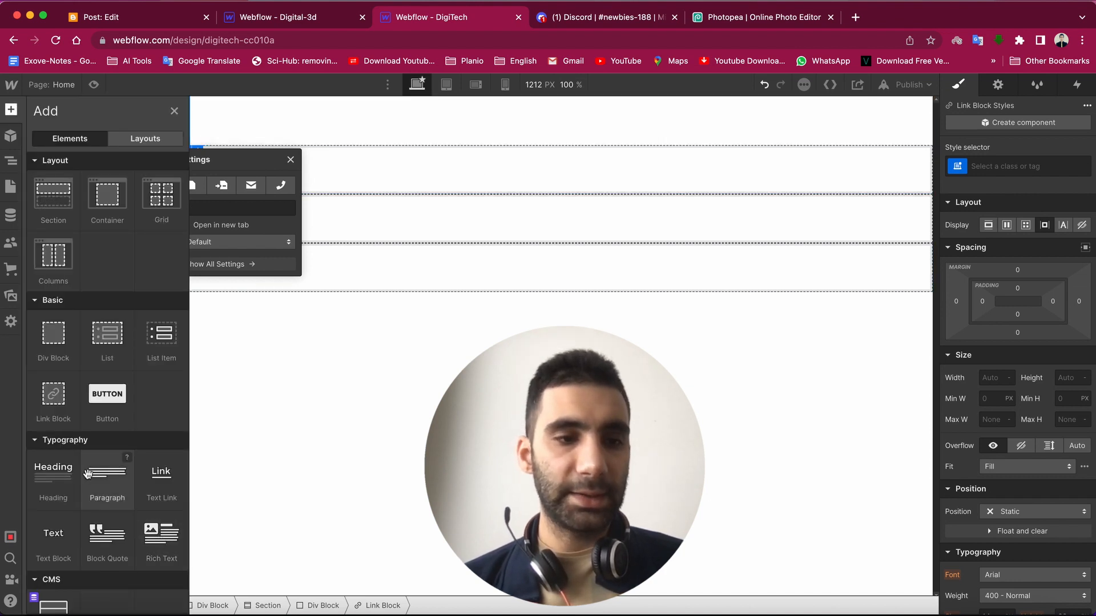
pyautogui.scroll(-8, 97, 476)
pyautogui.click(53, 267)
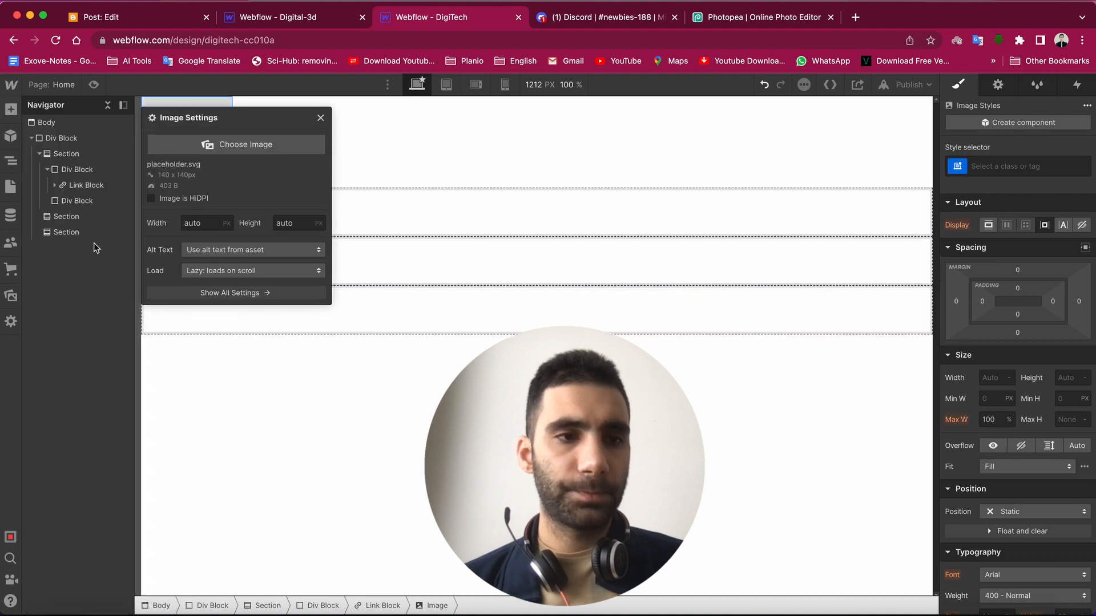
# - Add a heading inside the link block, directly below the image
pyautogui.click(55, 183)
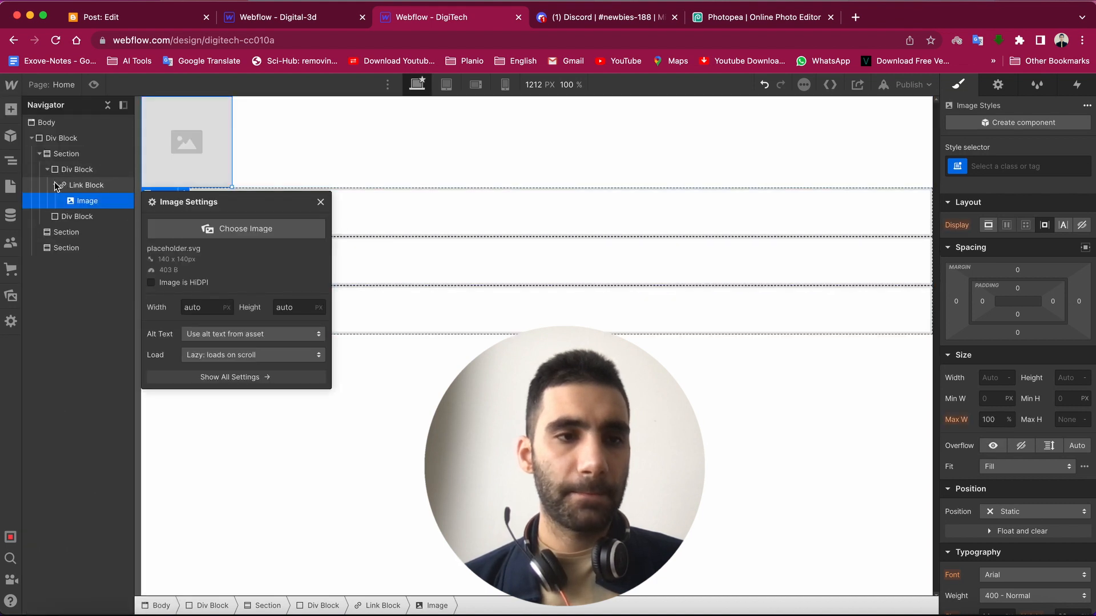
pyautogui.click(54, 184)
pyautogui.click(56, 185)
pyautogui.click(81, 187)
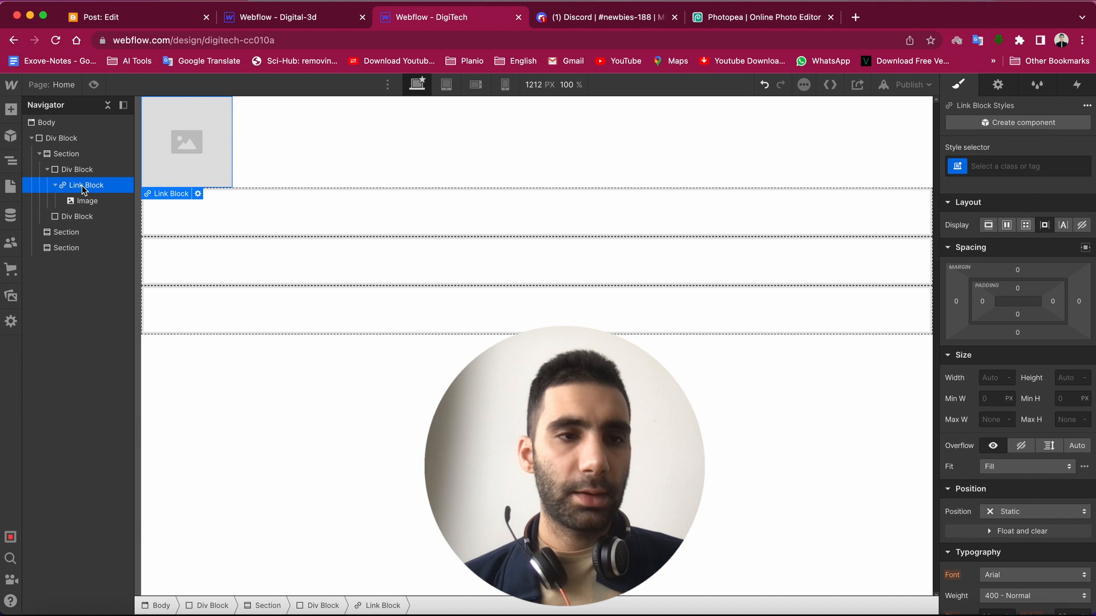
pyautogui.click(10, 109)
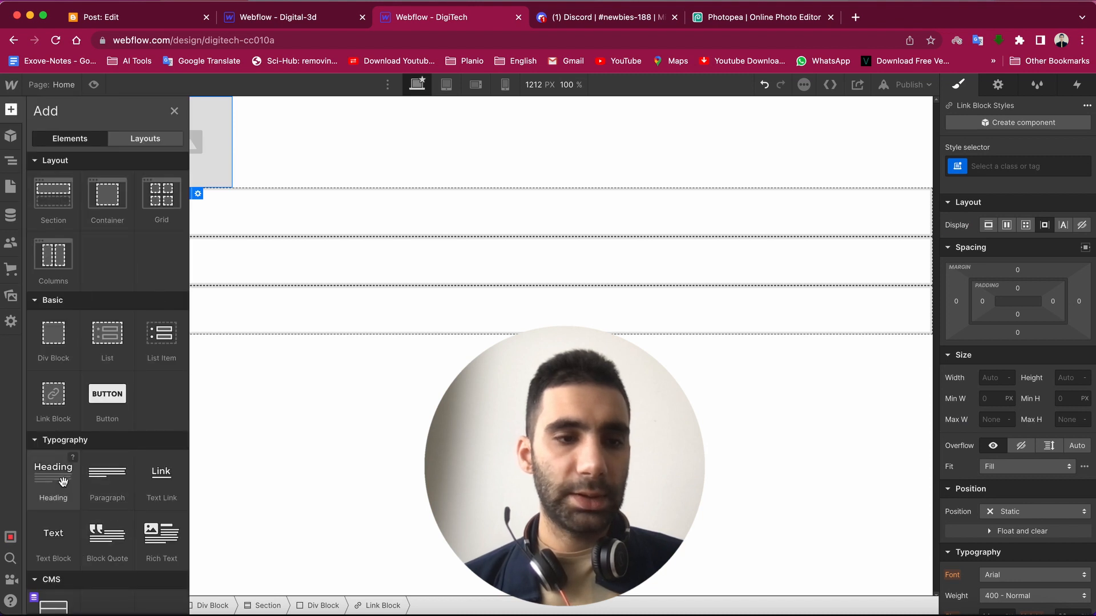
pyautogui.moveTo(63, 481); pyautogui.dragTo(138, 214)
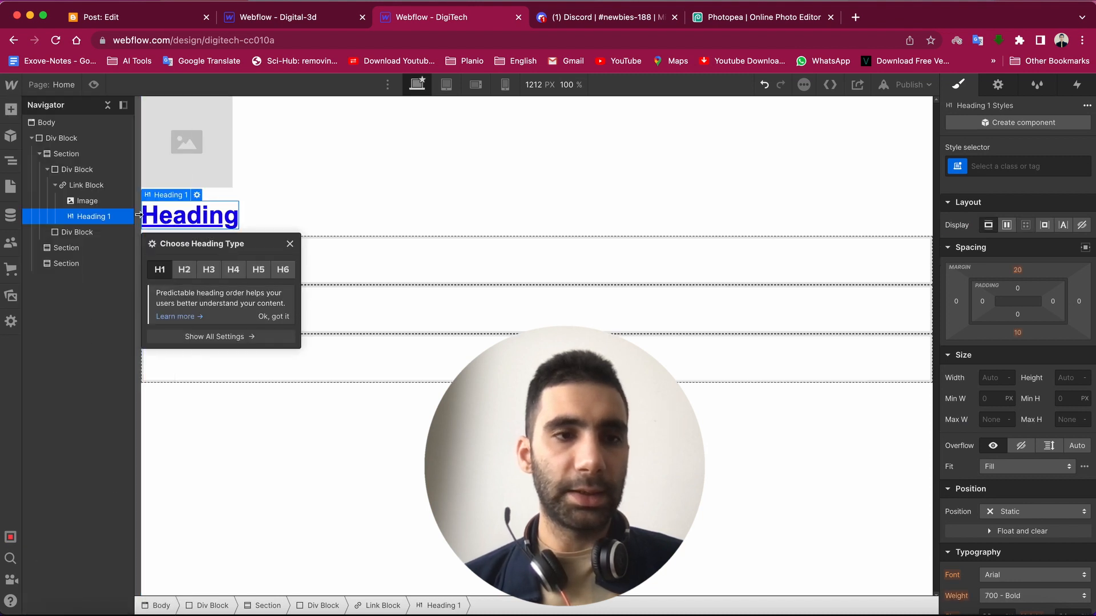
# - Lay out the link block with the image and heading as a horizontal flexbox, with its children aligned to the center
pyautogui.click(81, 186)
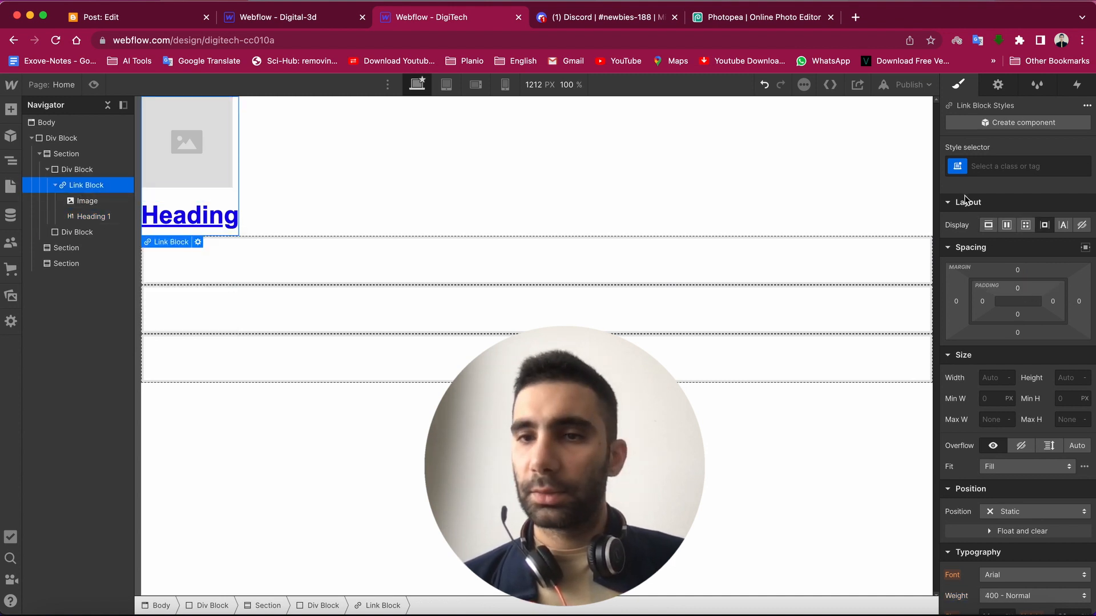
pyautogui.click(1008, 228)
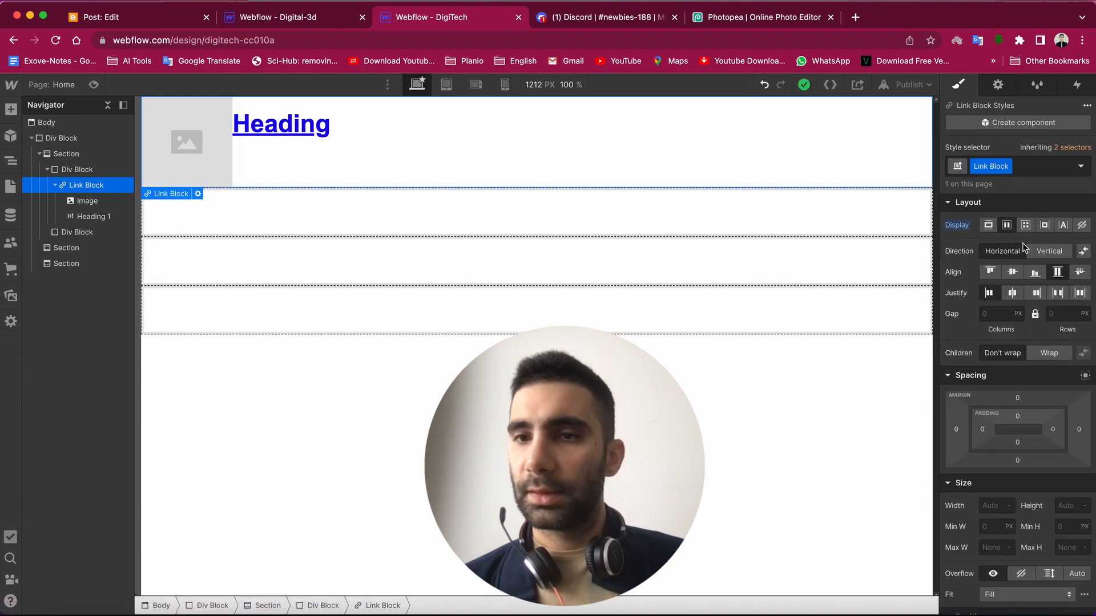
pyautogui.click(1013, 272)
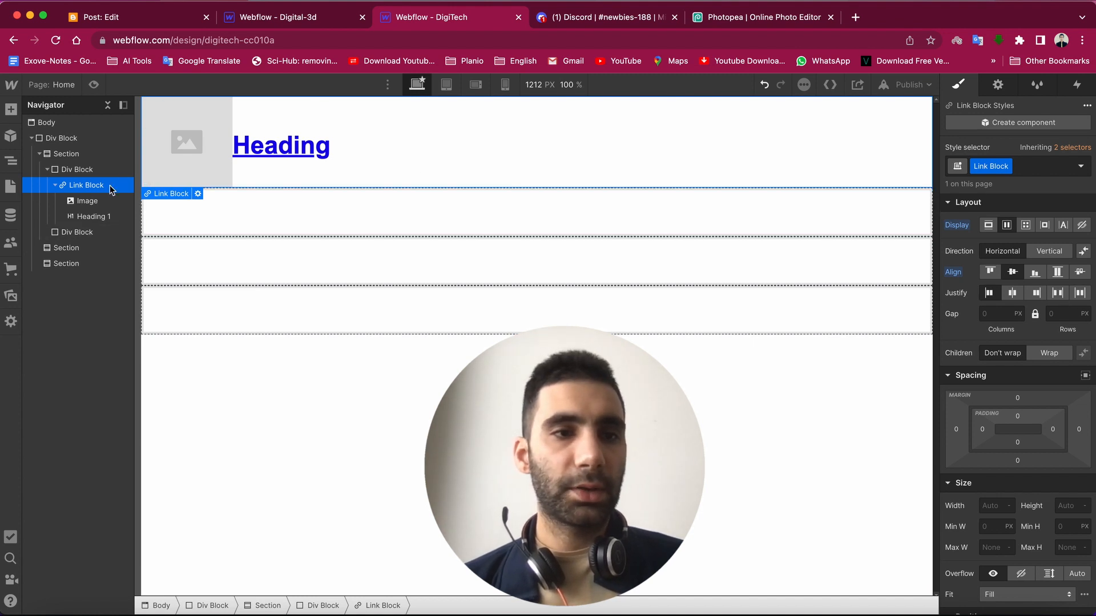
# - Make the first section a horizontal flexbox with its two div blocks aligned to the center
pyautogui.click(72, 171)
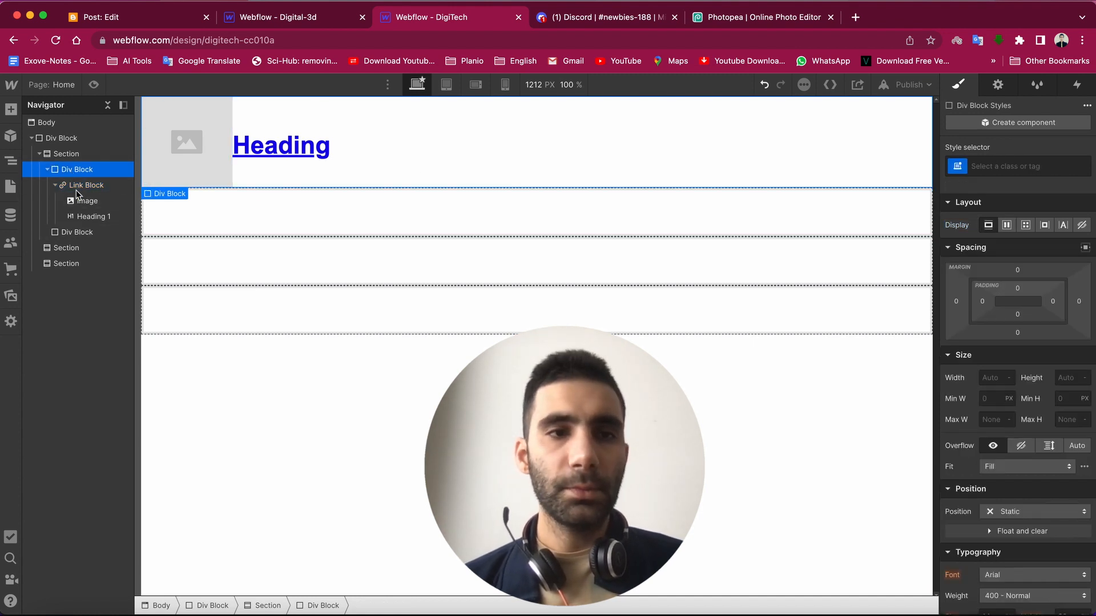
pyautogui.click(55, 185)
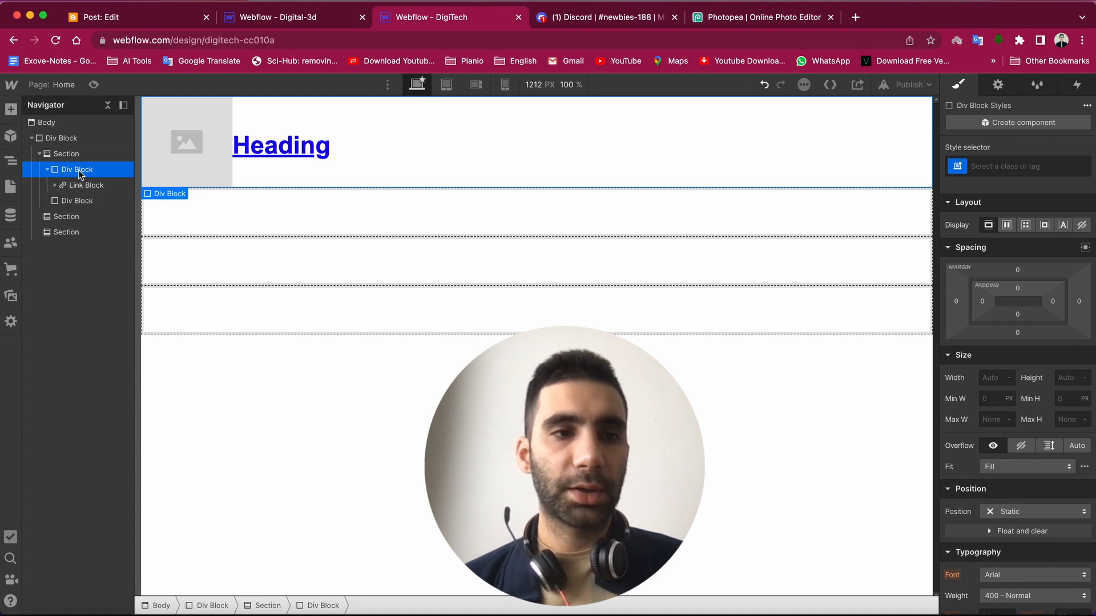
pyautogui.click(47, 170)
pyautogui.click(63, 158)
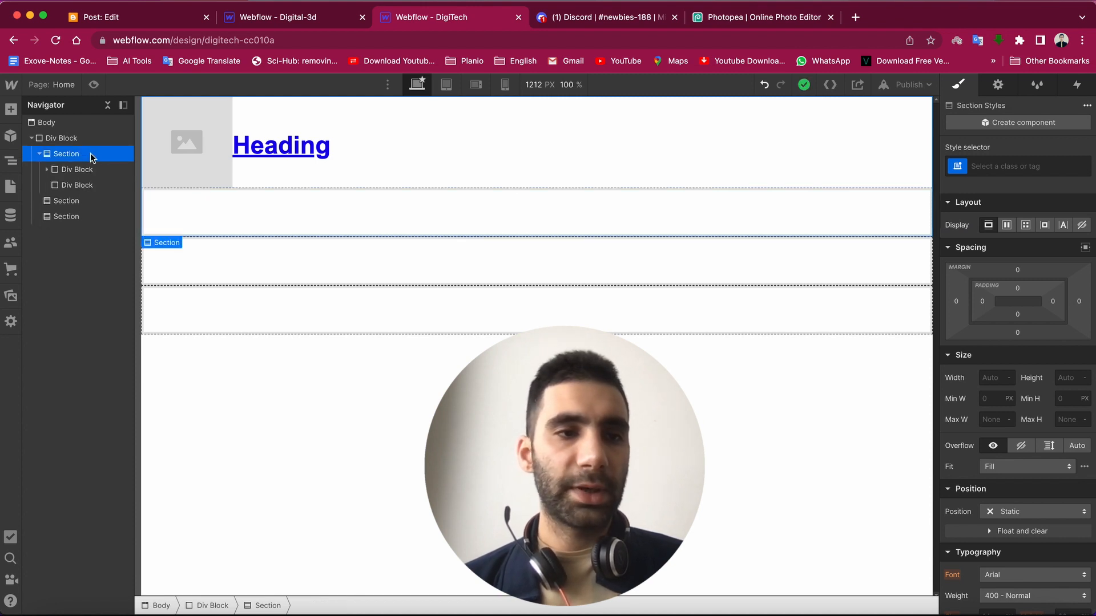
pyautogui.click(1007, 226)
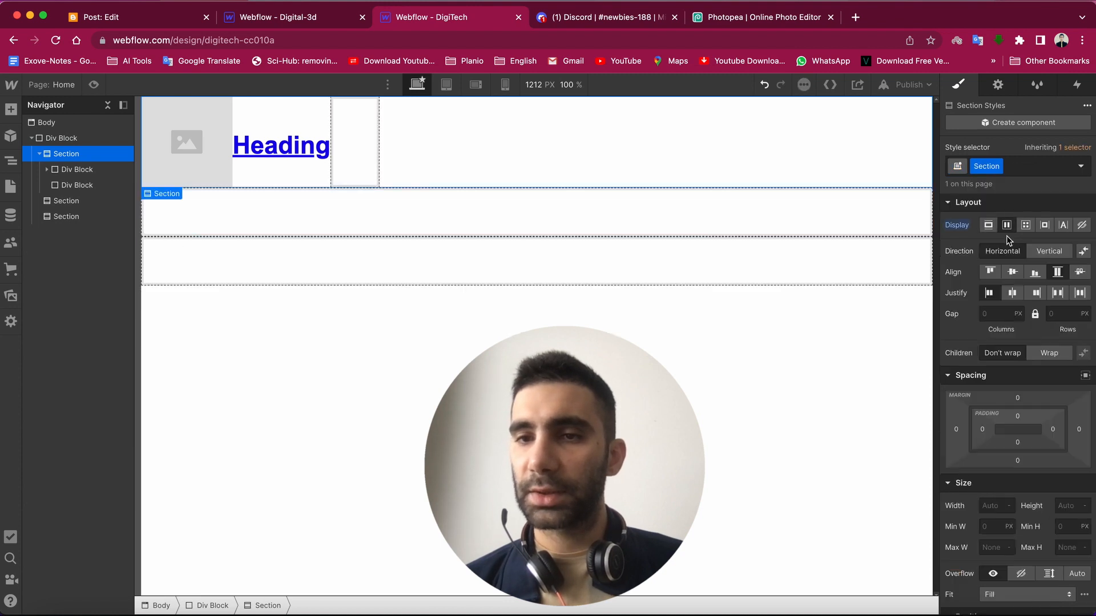
pyautogui.click(1018, 276)
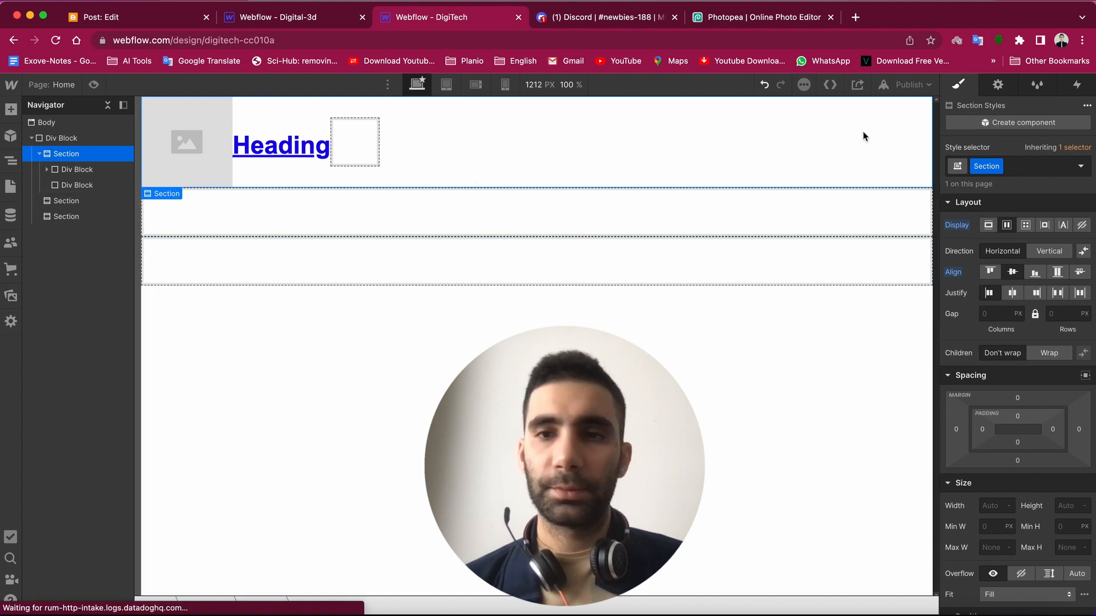
# - Add three text links inside the first section's second div block, keeping their default link settings
pyautogui.click(88, 188)
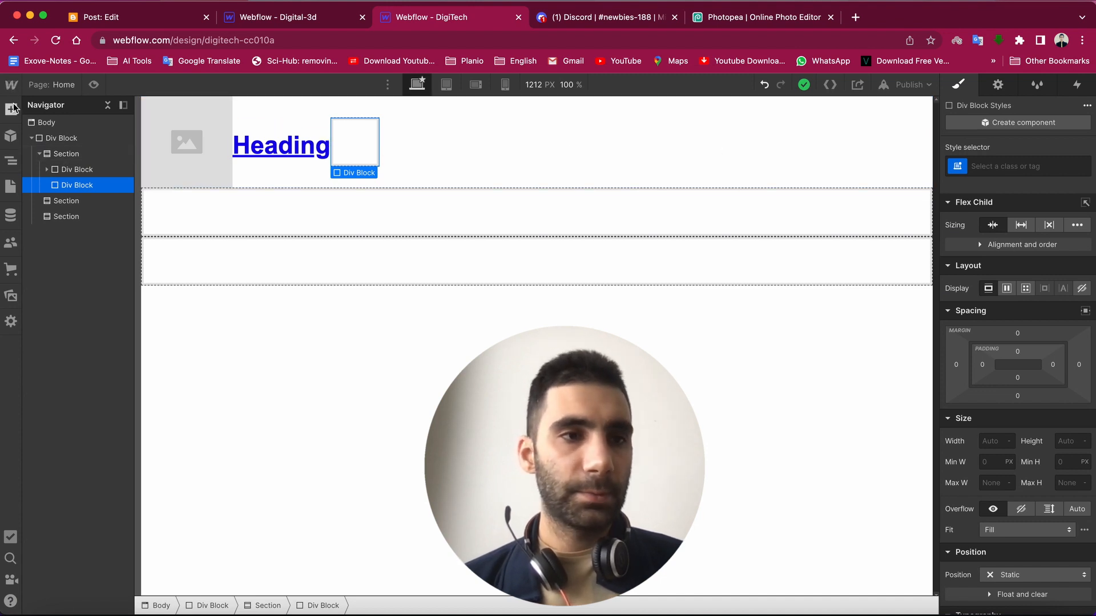
pyautogui.press('a')
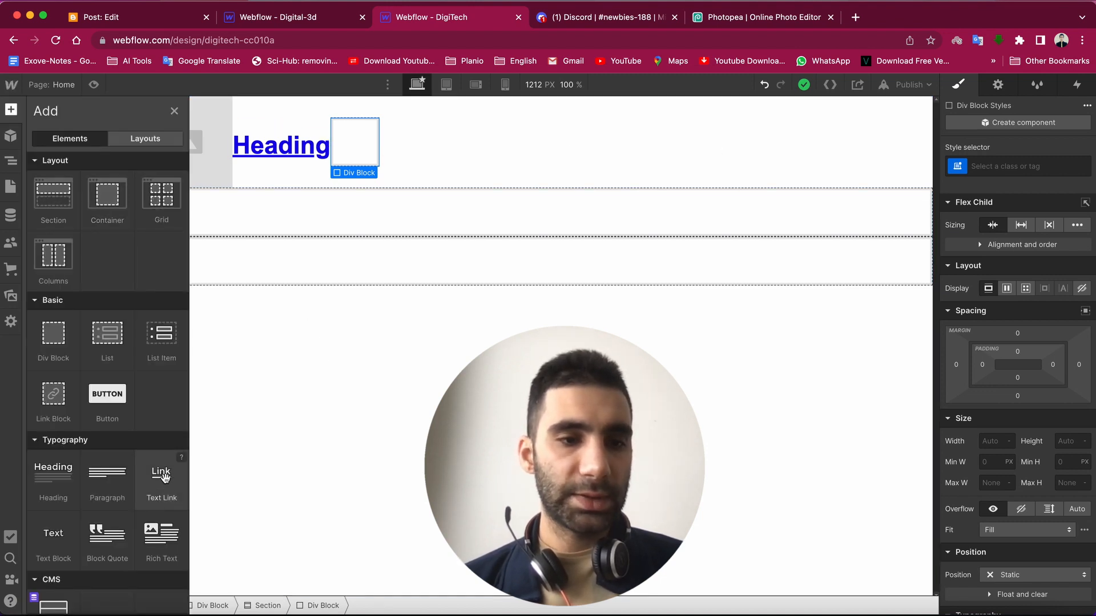
pyautogui.click(164, 477)
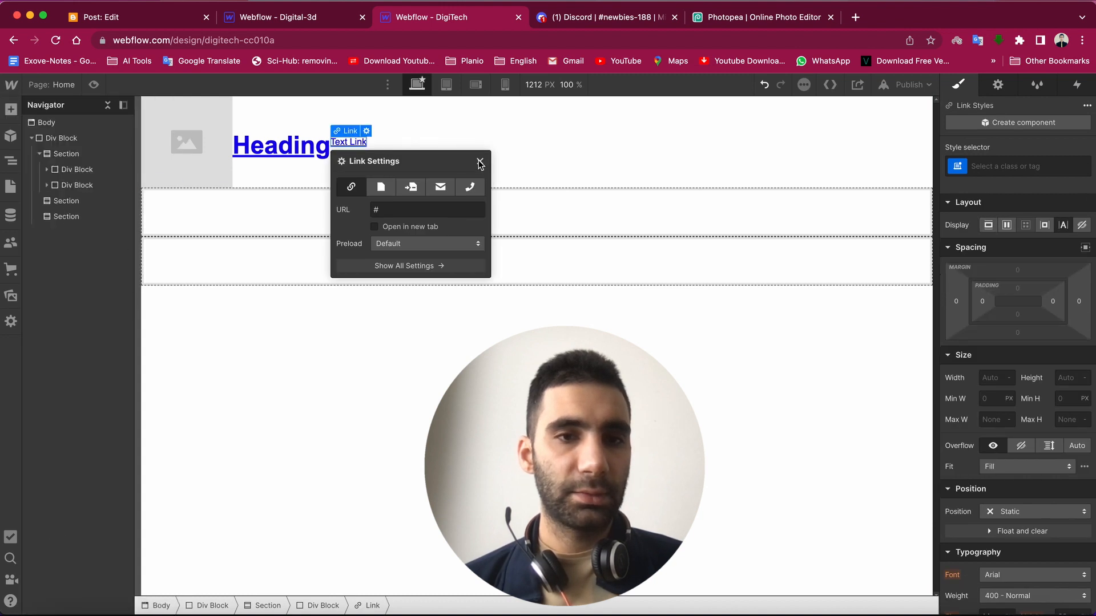
pyautogui.click(480, 162)
pyautogui.click(46, 185)
pyautogui.click(68, 185)
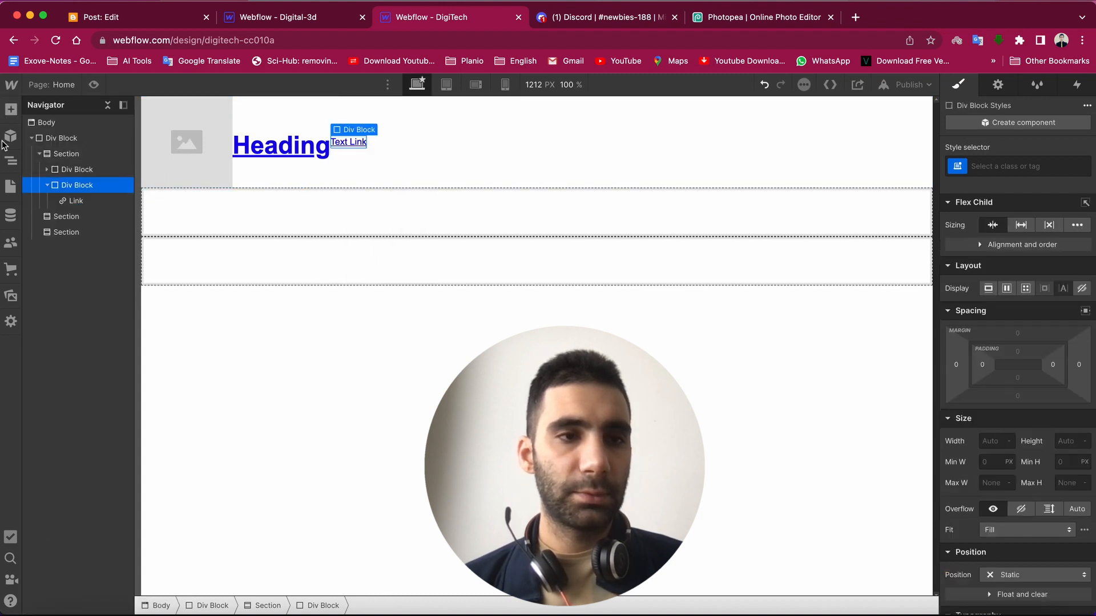
pyautogui.click(11, 109)
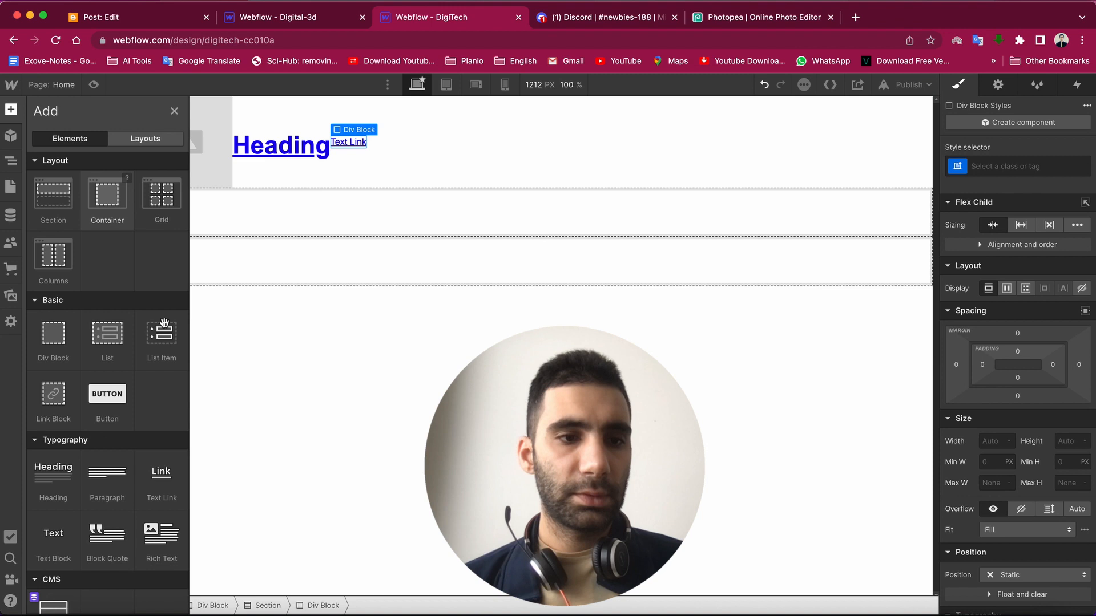
pyautogui.click(158, 481)
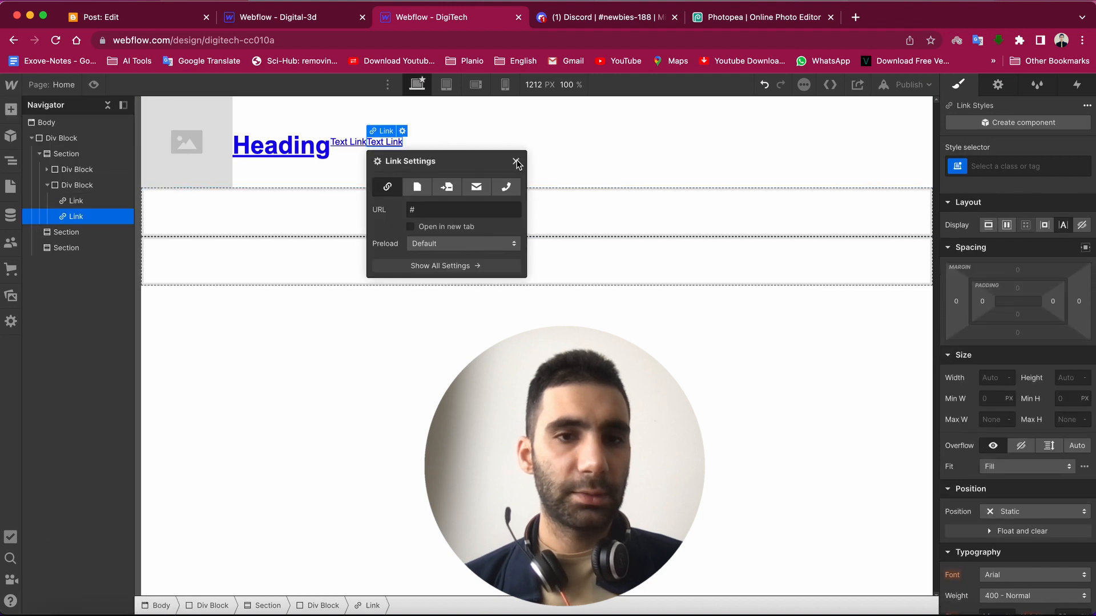
pyautogui.click(518, 164)
pyautogui.click(78, 185)
pyautogui.click(11, 108)
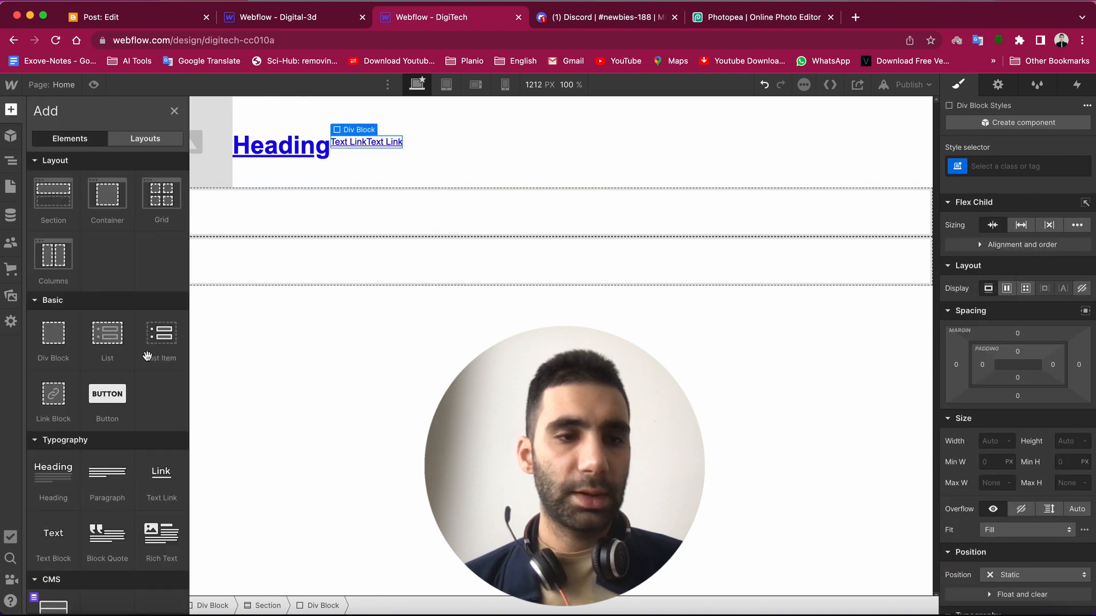
pyautogui.click(160, 485)
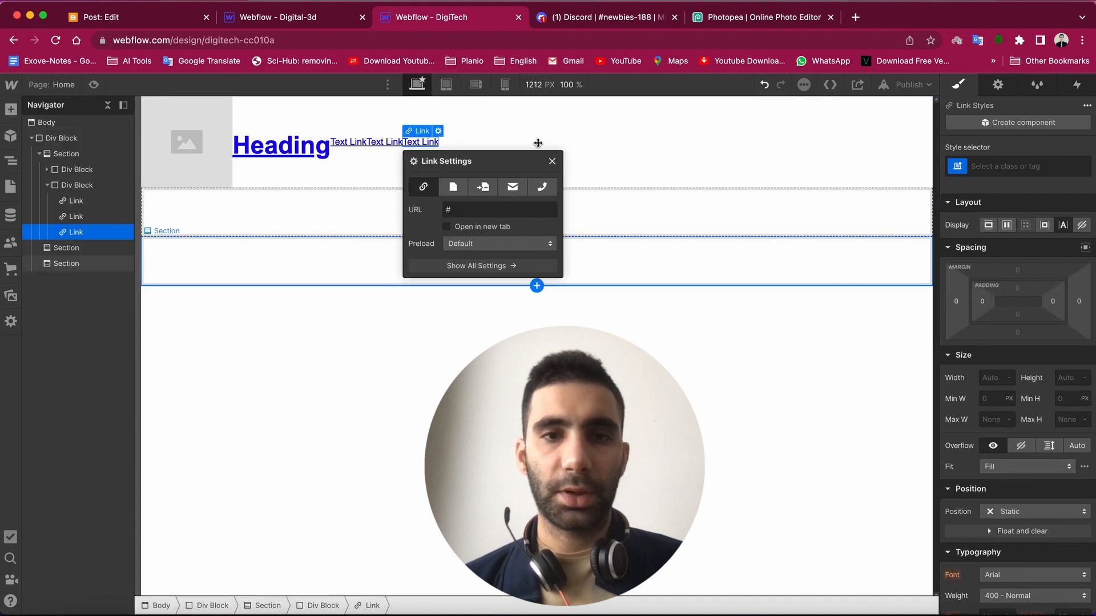
pyautogui.click(553, 162)
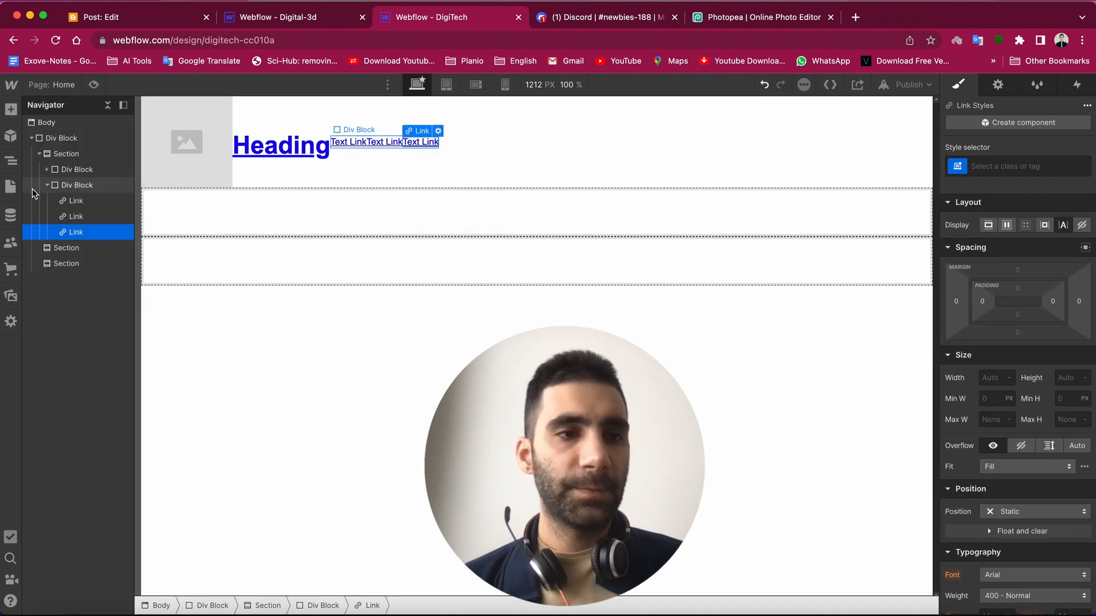
# - Justify the first section's content with space between, separating the logo block from the text links
pyautogui.click(48, 186)
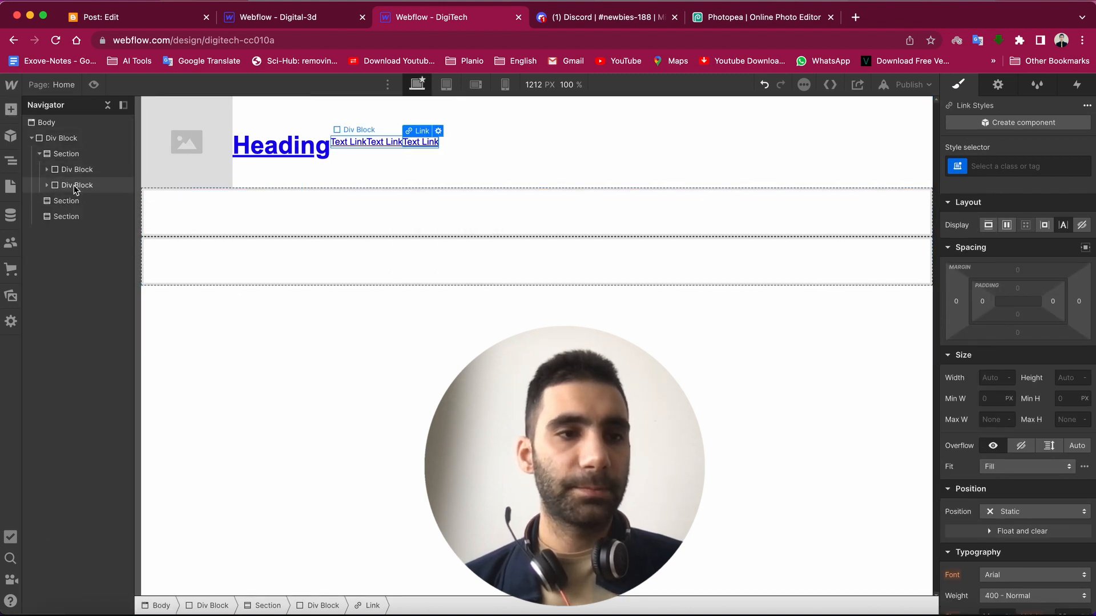
pyautogui.click(71, 155)
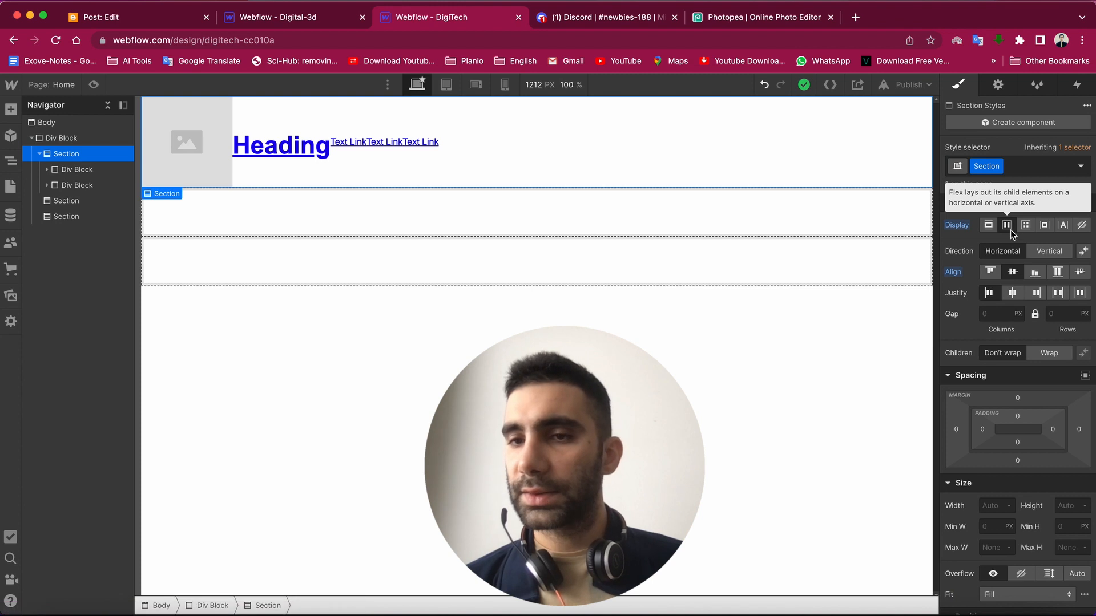
pyautogui.click(1065, 296)
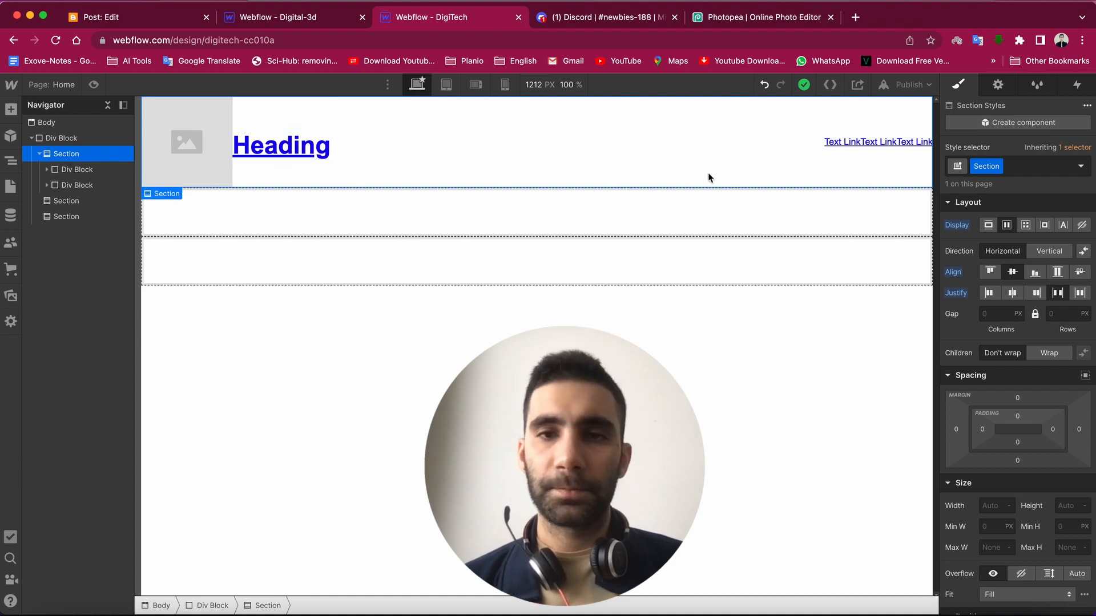
pyautogui.click(40, 154)
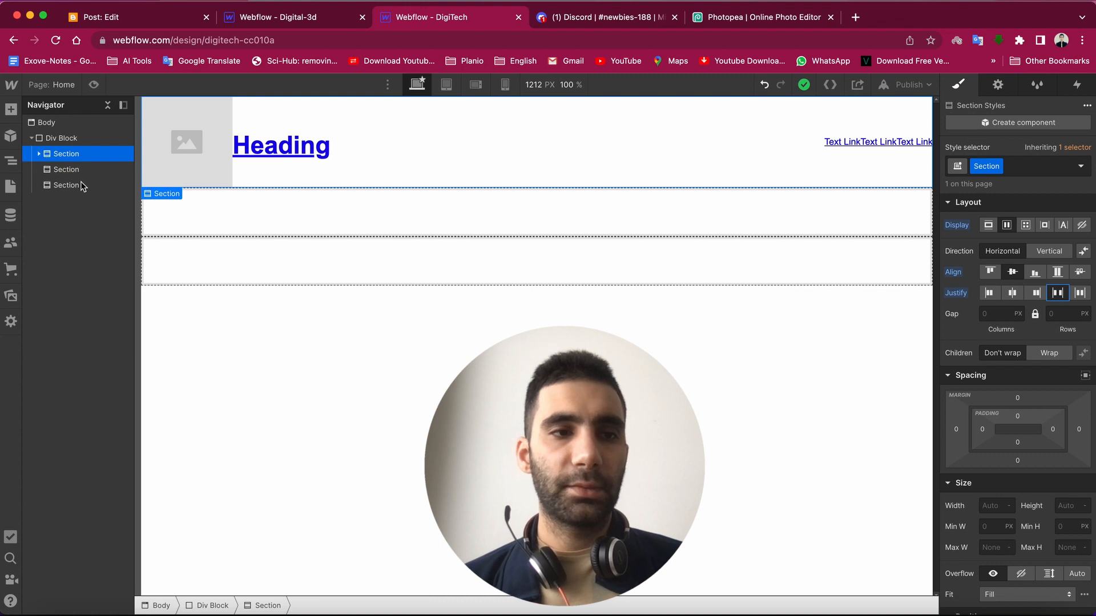
# - Select the second section, check the hero layout of the reference website design in Photopea, and return to Webflow
pyautogui.click(66, 170)
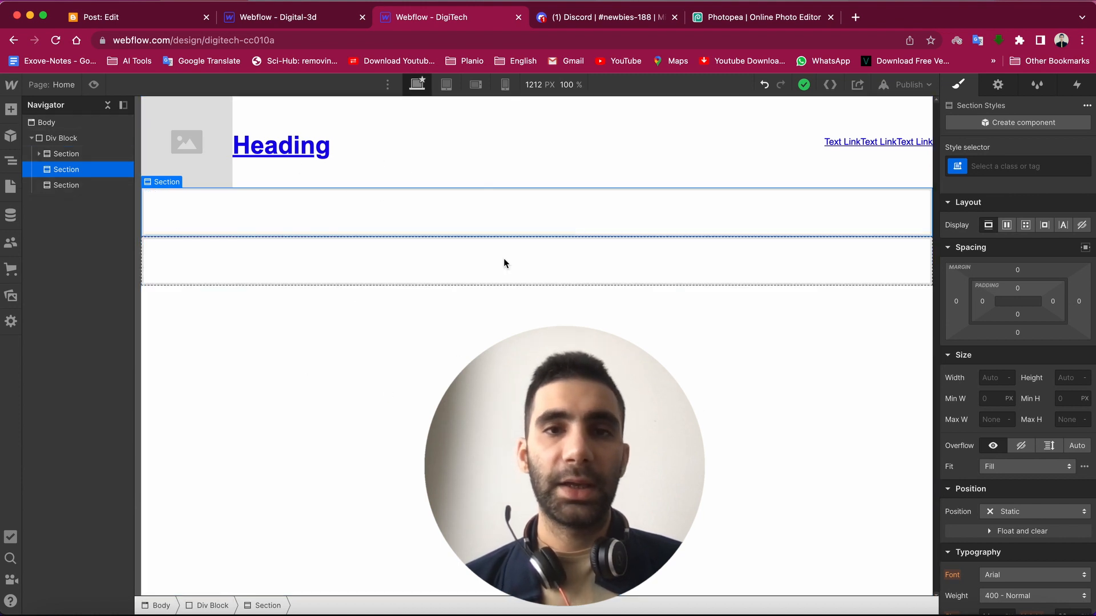
pyautogui.click(763, 20)
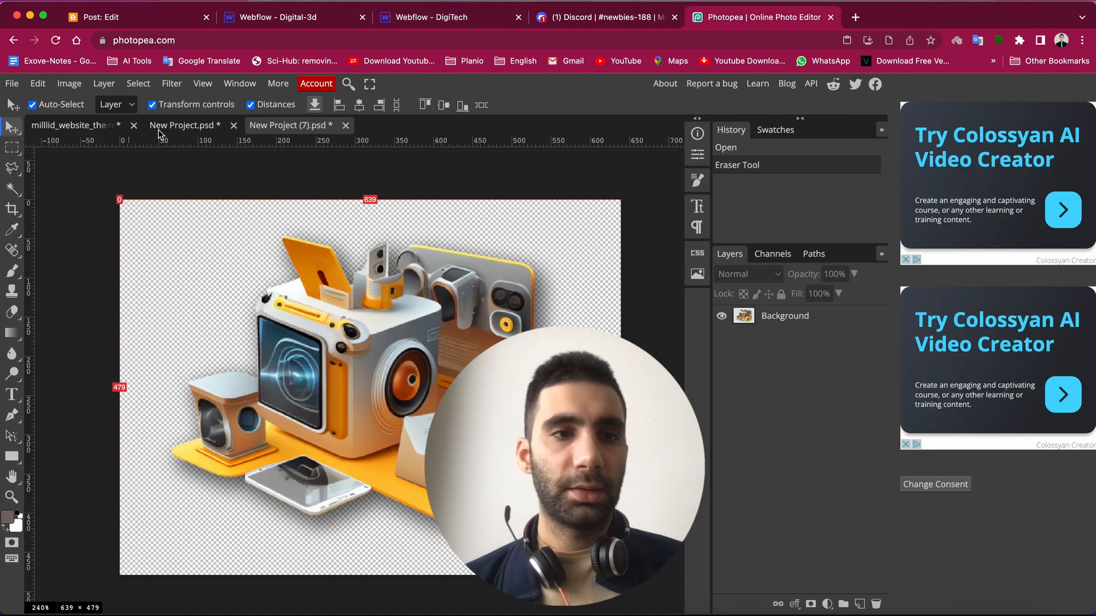
pyautogui.click(93, 134)
pyautogui.click(81, 131)
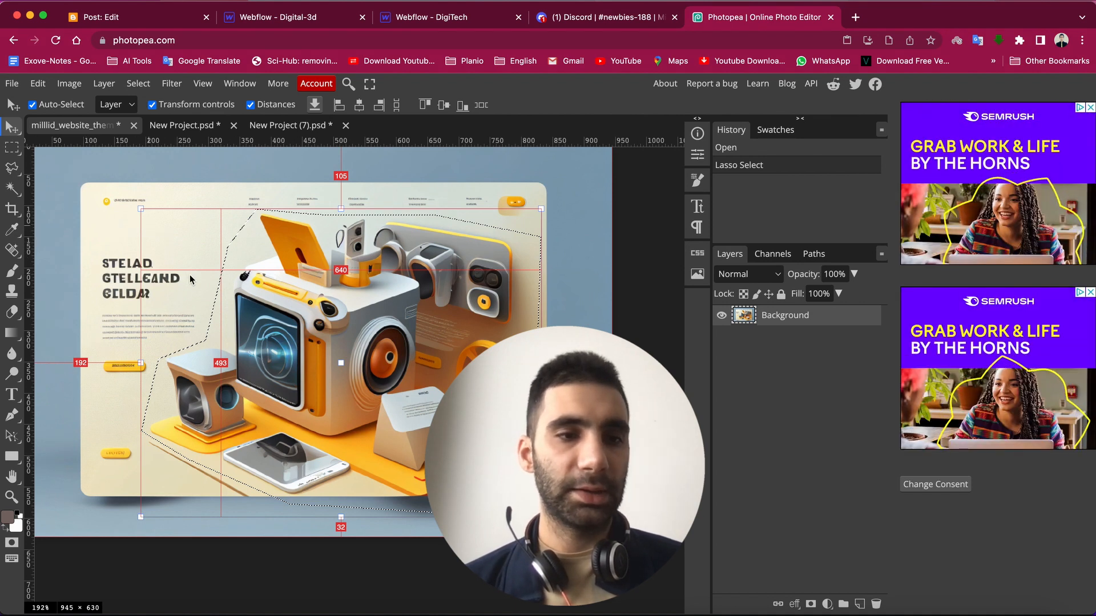
pyautogui.click(437, 22)
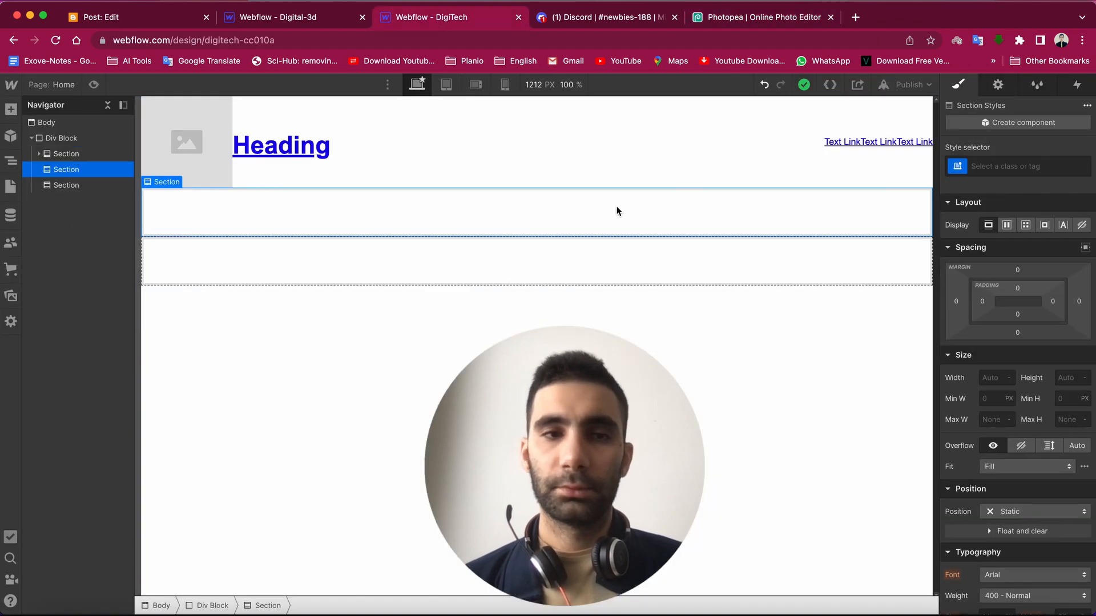
# - Add two div blocks inside the second section
pyautogui.click(10, 110)
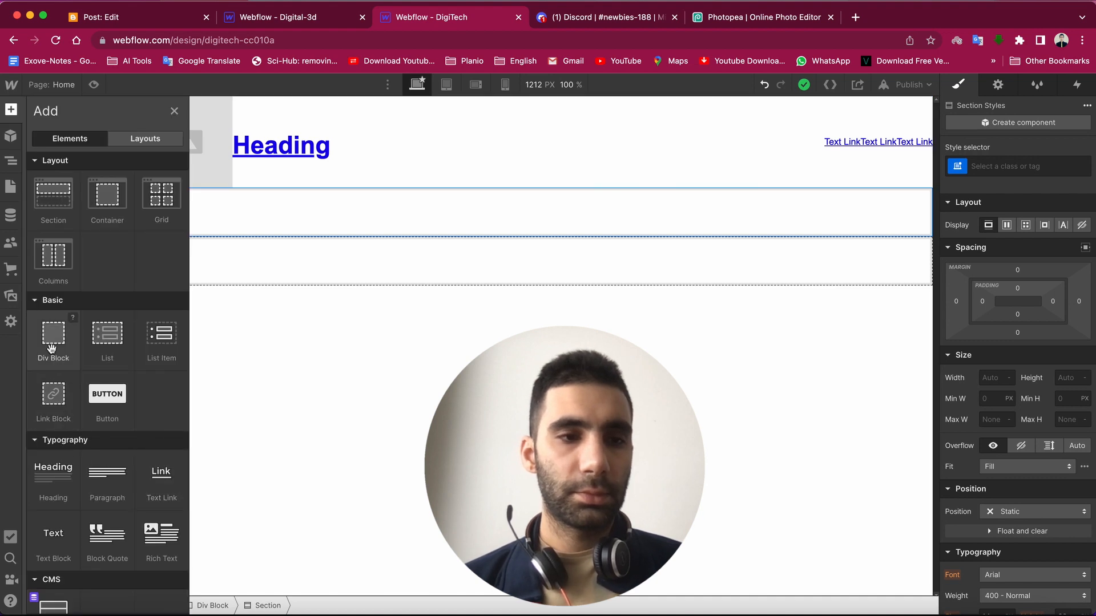
pyautogui.click(54, 365)
pyautogui.click(61, 169)
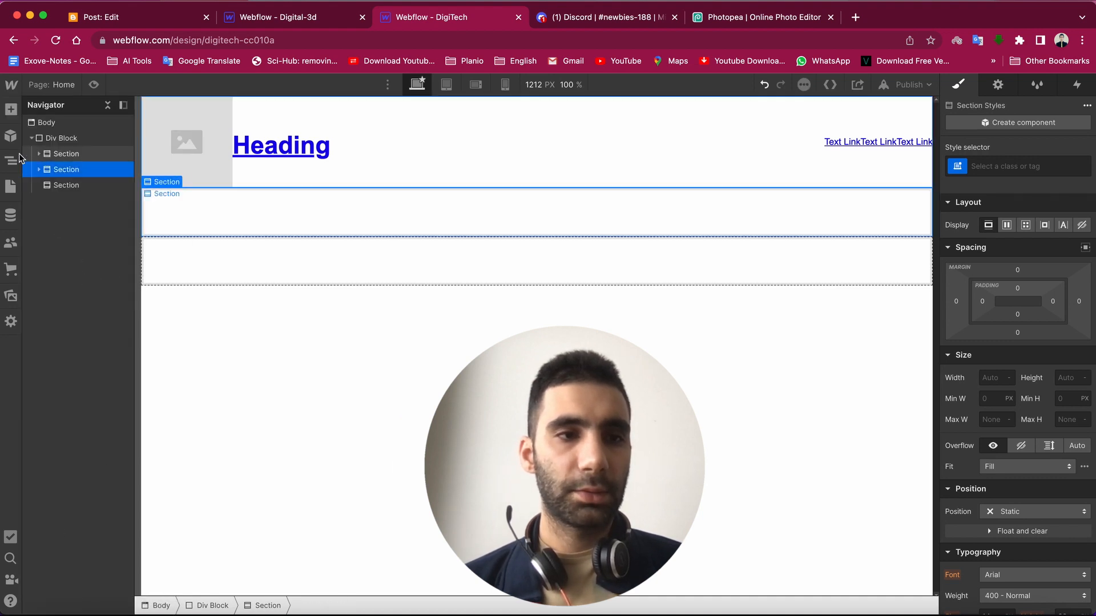
pyautogui.click(12, 110)
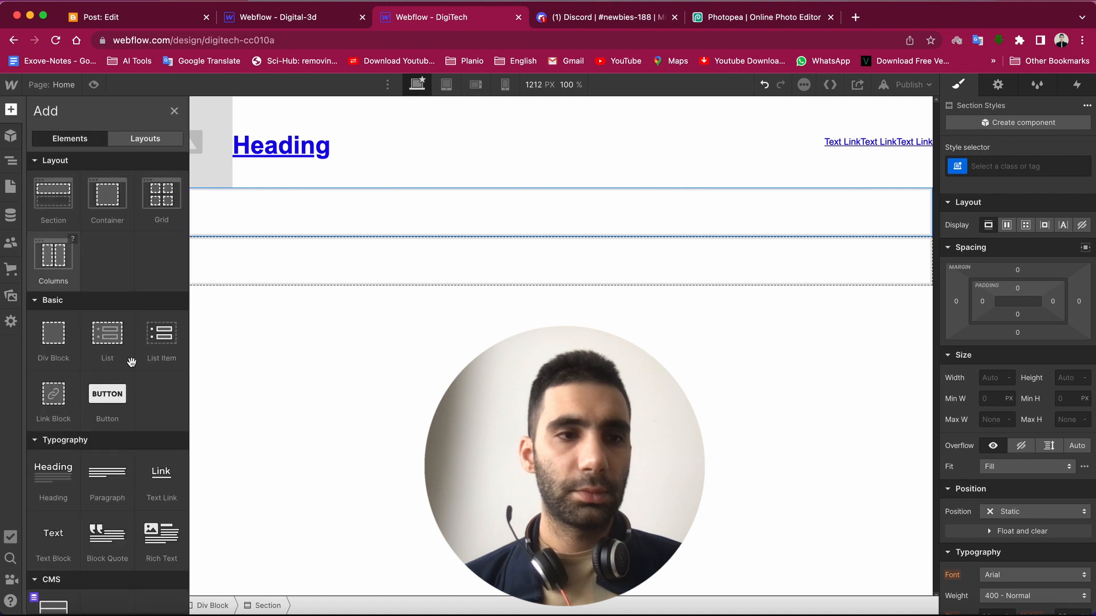
pyautogui.click(54, 337)
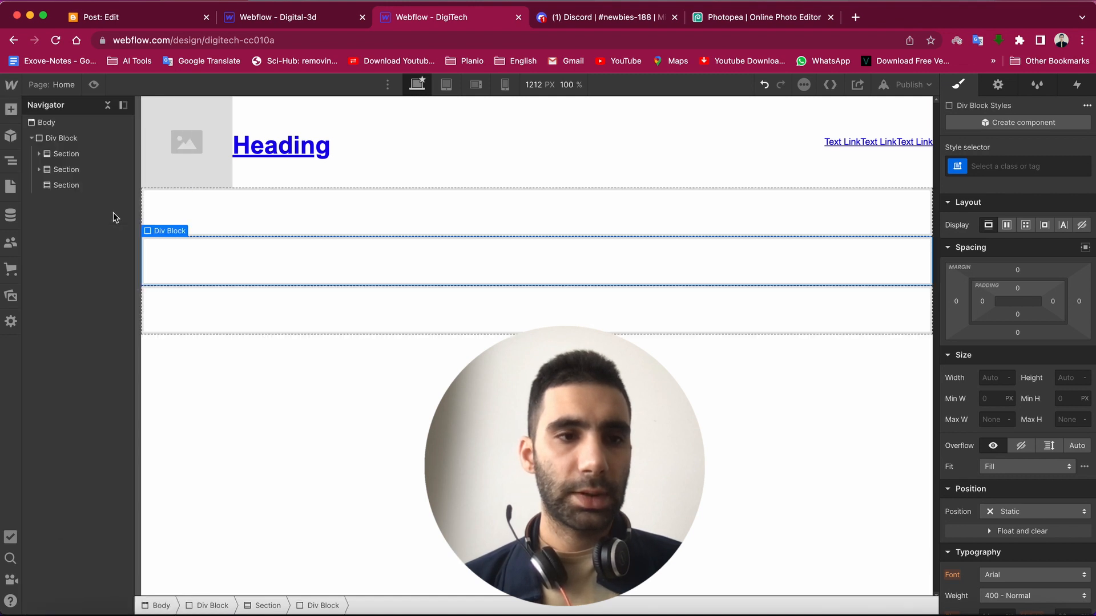
# - Make the second section a horizontal flexbox and justify its two div blocks with space around
pyautogui.click(63, 168)
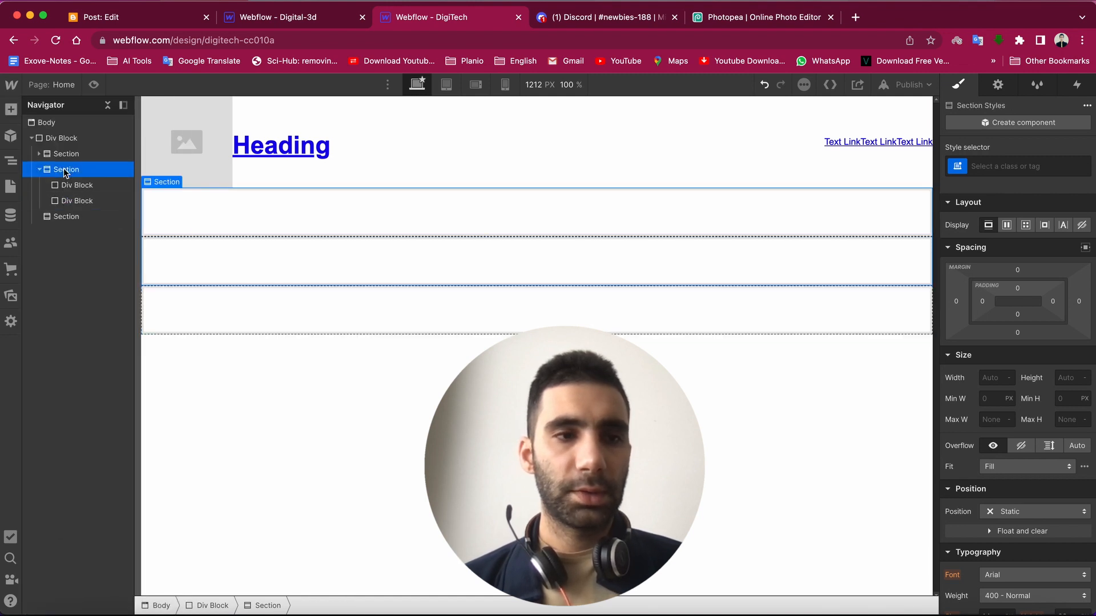
pyautogui.click(1008, 225)
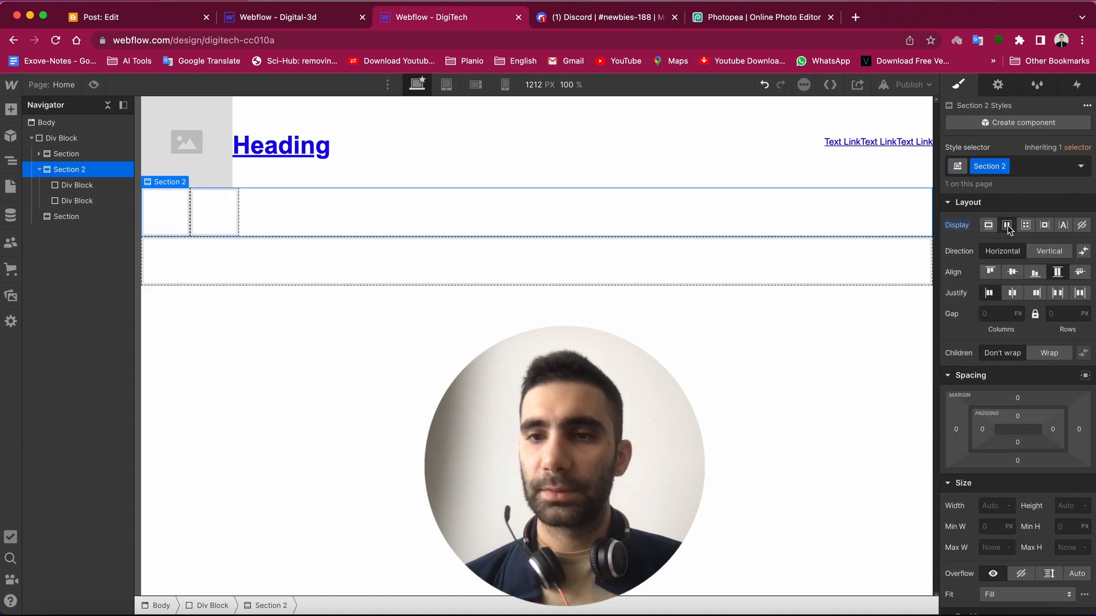
pyautogui.click(1080, 294)
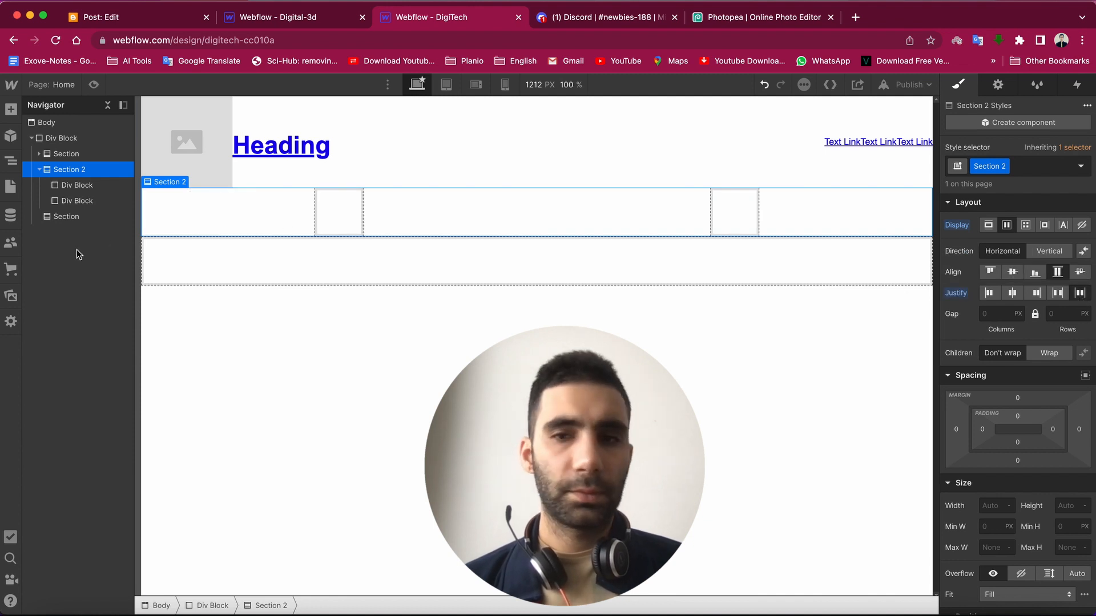
# - Add an image element inside the second div block of the second section
pyautogui.click(83, 187)
pyautogui.click(75, 216)
pyautogui.click(80, 203)
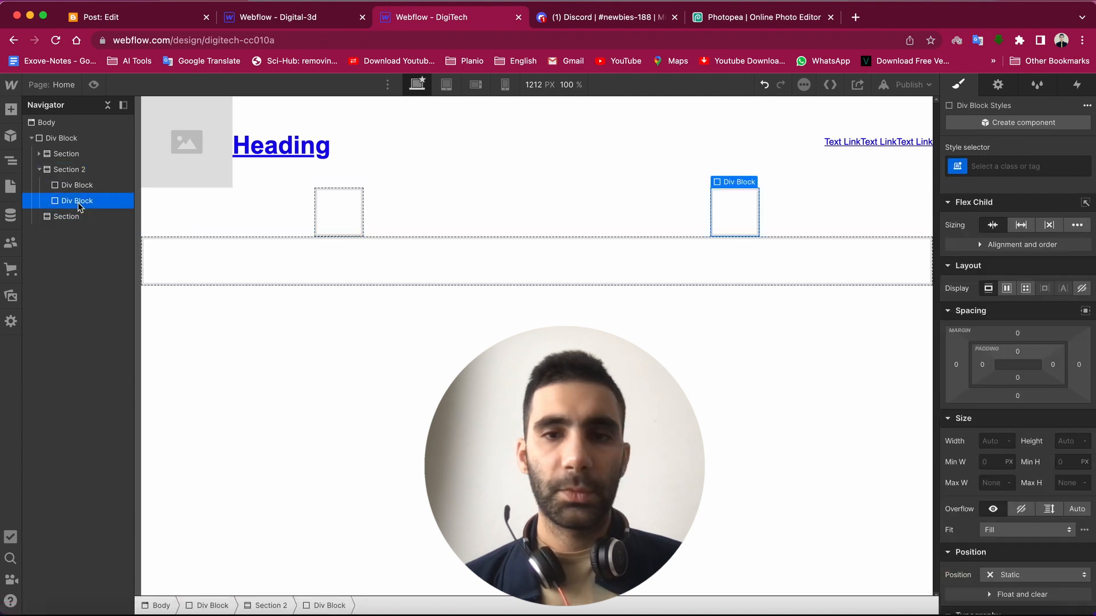
pyautogui.click(11, 110)
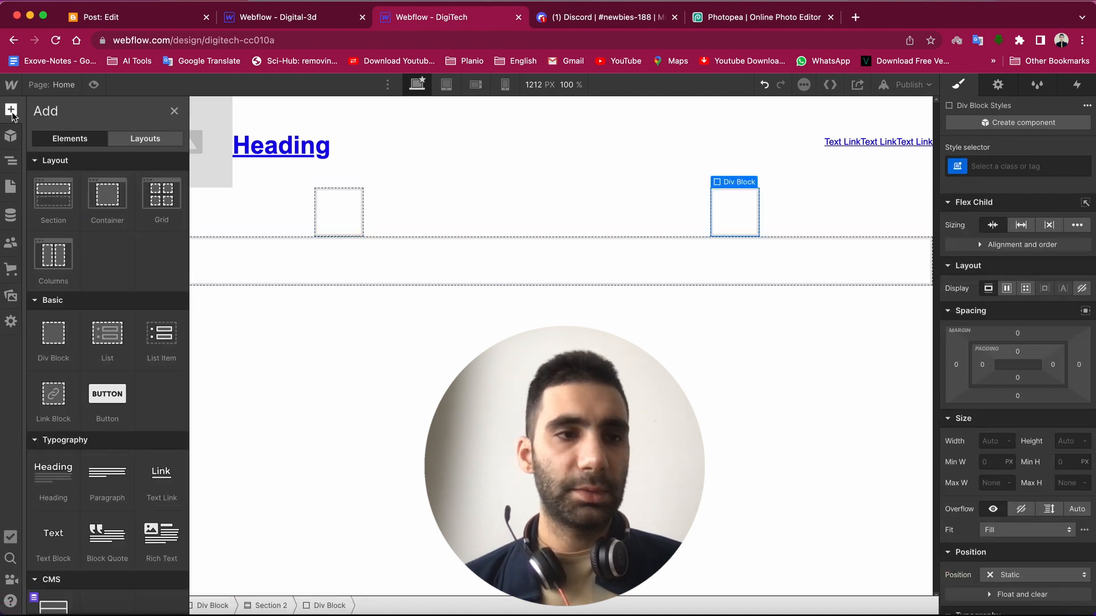
pyautogui.scroll(-2, 139, 517)
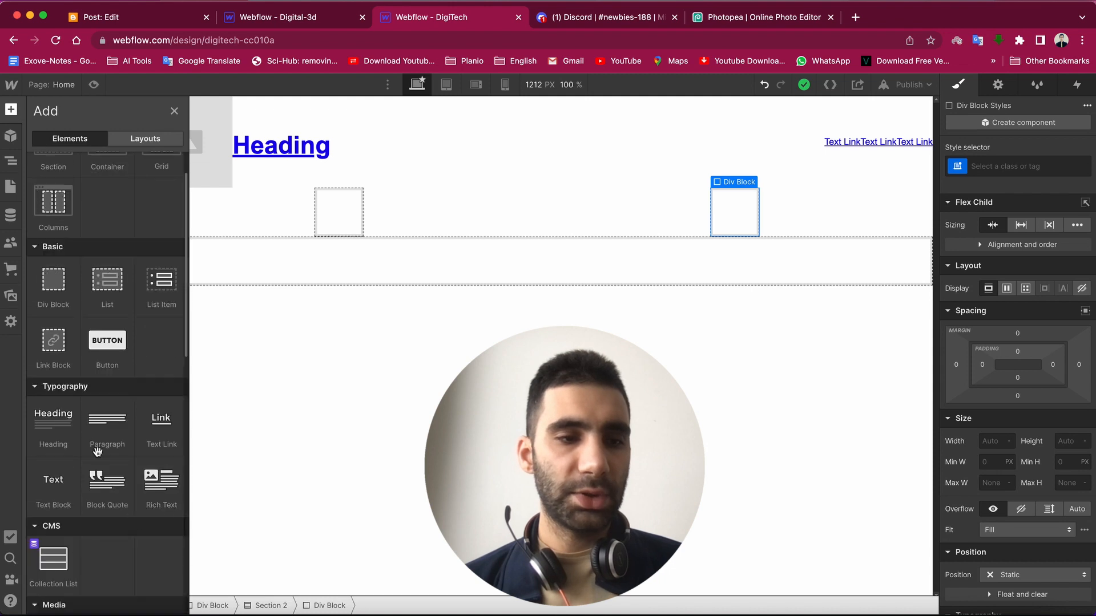
pyautogui.scroll(-1, 106, 503)
pyautogui.scroll(-8, 106, 502)
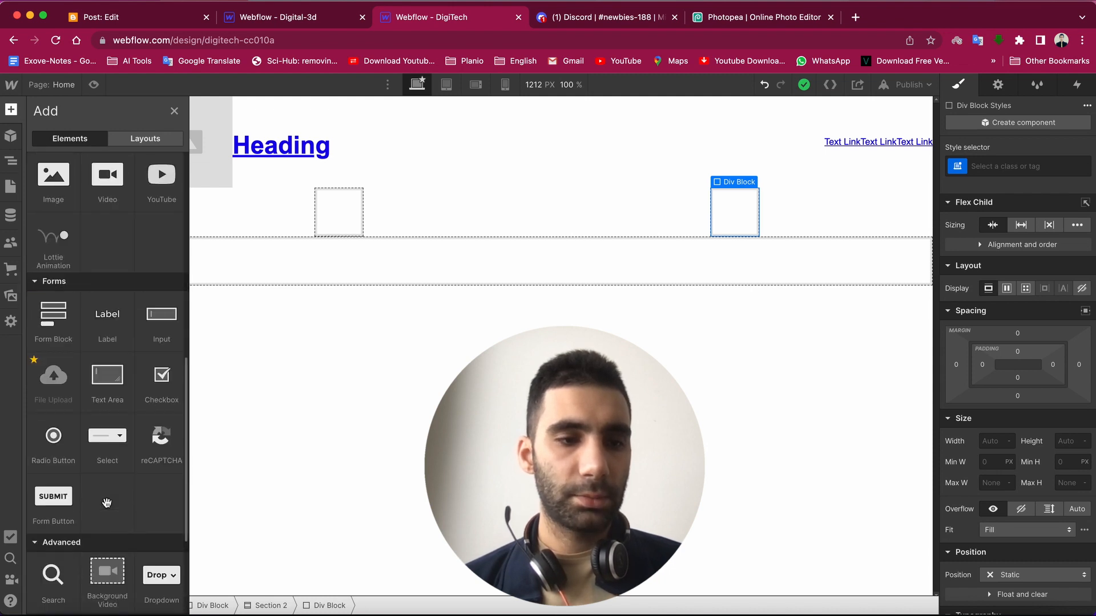
pyautogui.scroll(-3, 94, 483)
pyautogui.scroll(10, 94, 483)
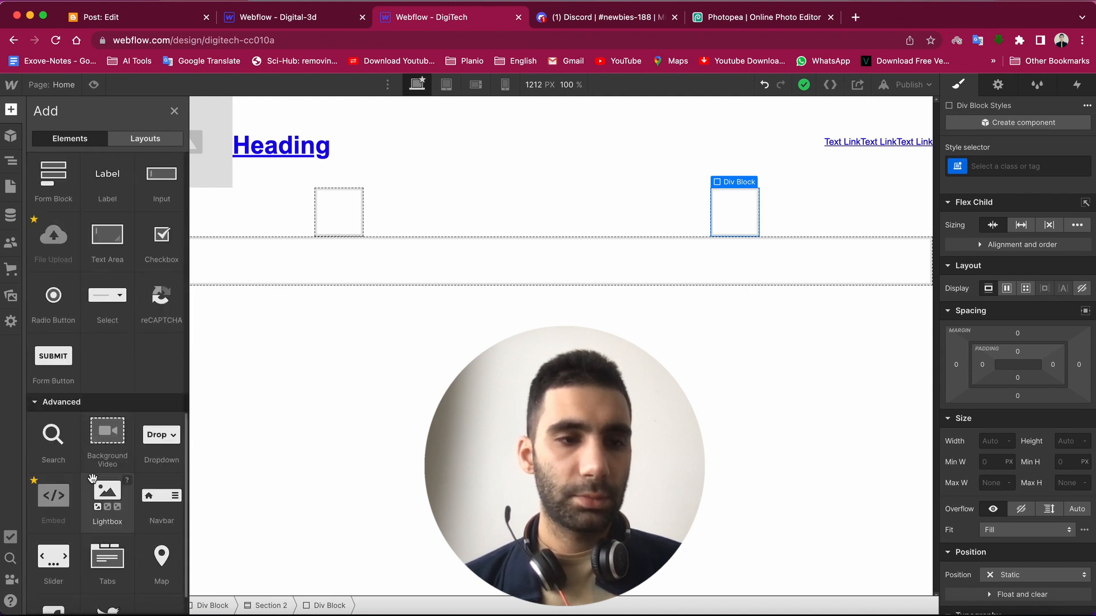
pyautogui.click(57, 580)
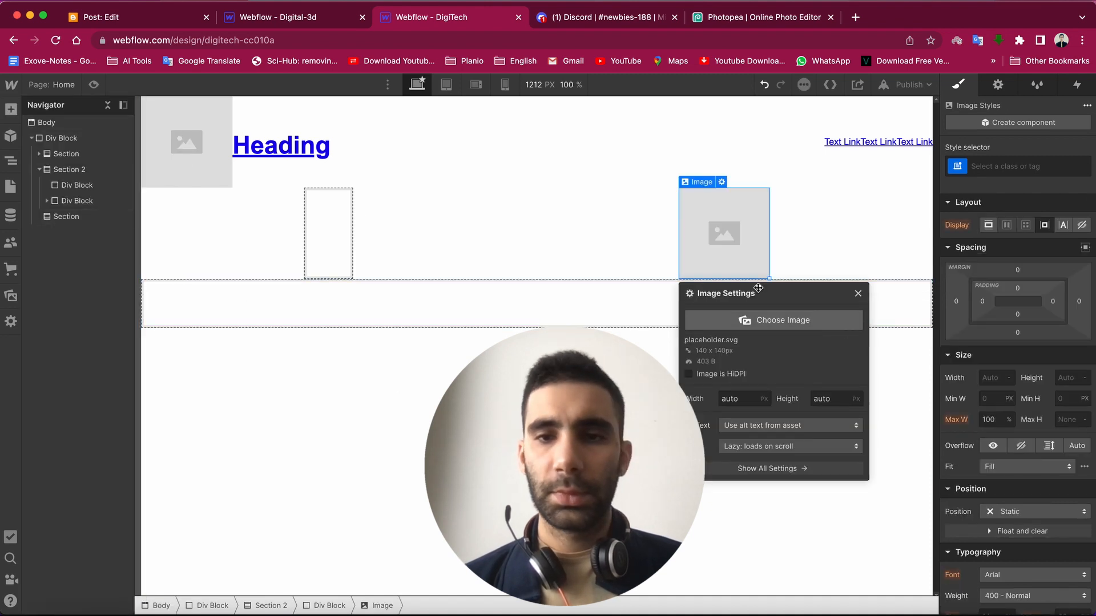
# - Set the new image's source to the device artwork New Project (7).png from the assets
pyautogui.click(783, 321)
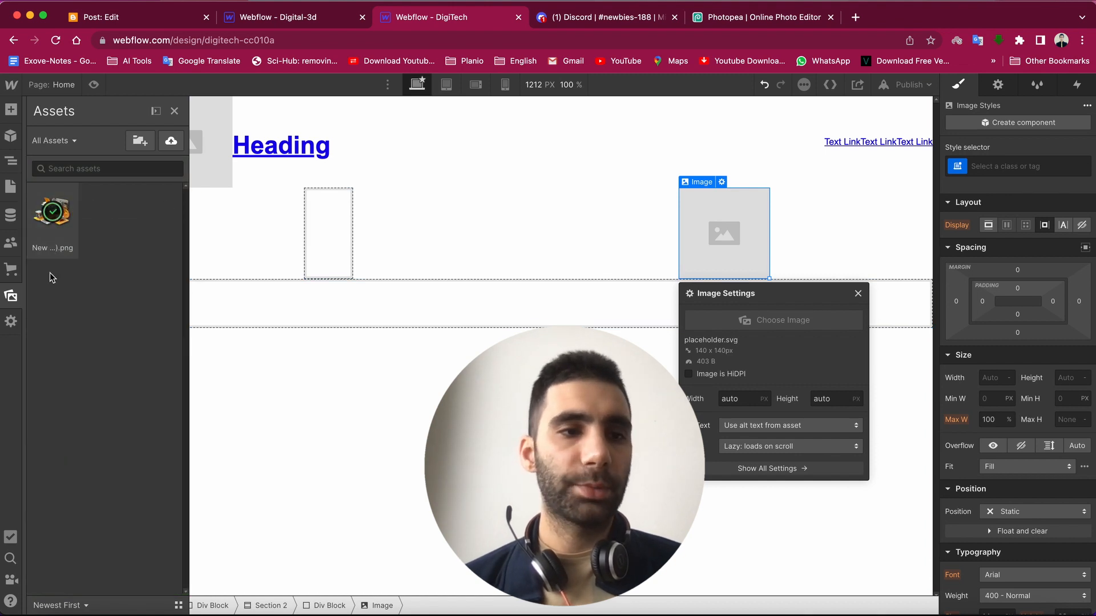
pyautogui.click(53, 229)
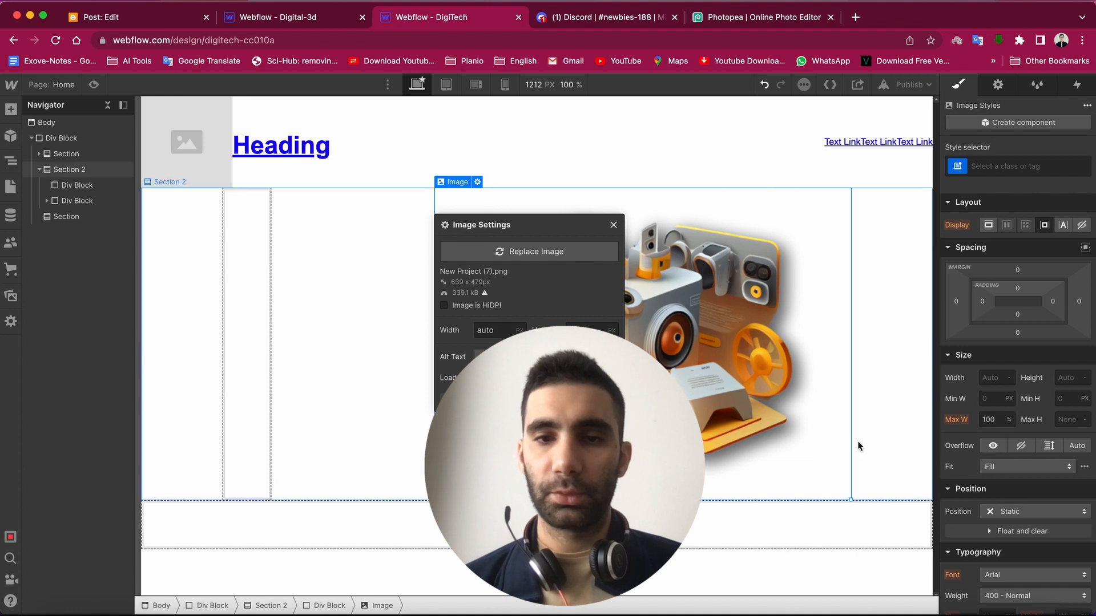
pyautogui.click(613, 225)
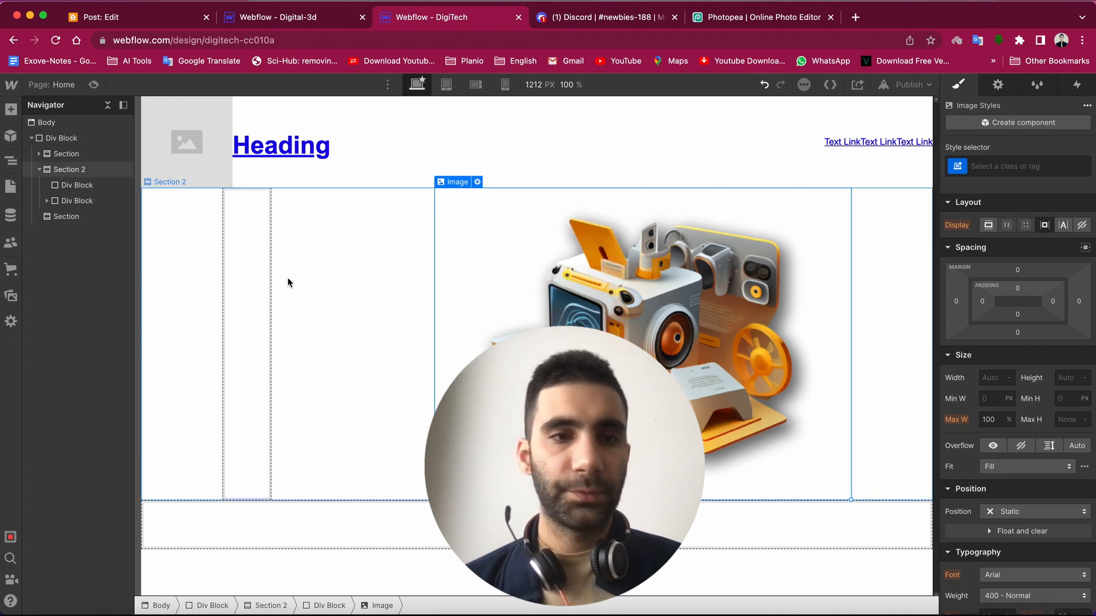
# - Add a heading and a paragraph inside the first div block of the second section
pyautogui.click(73, 187)
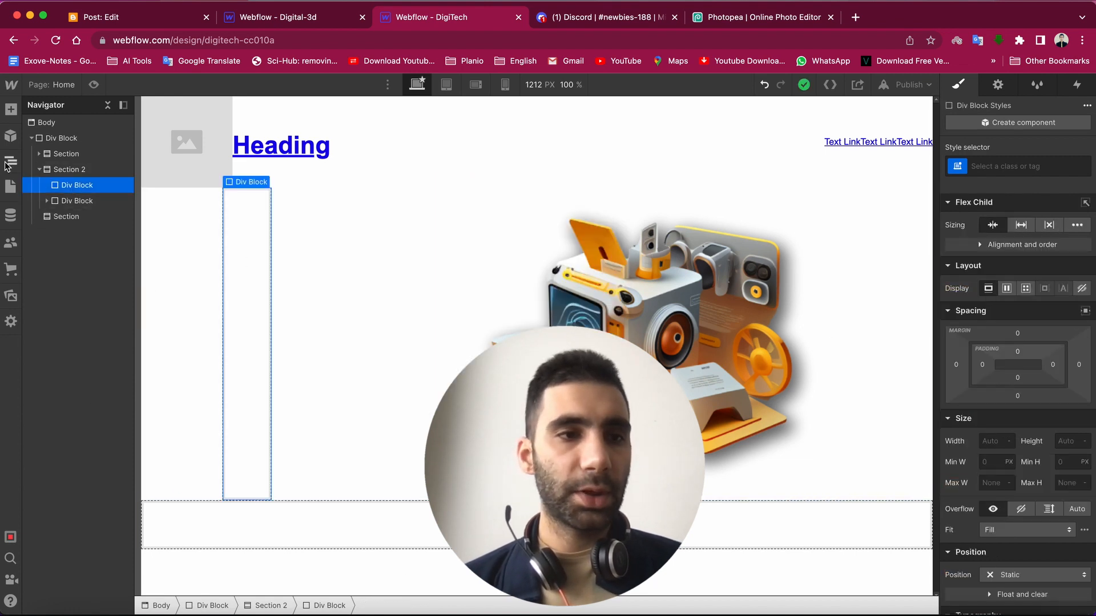
pyautogui.click(11, 109)
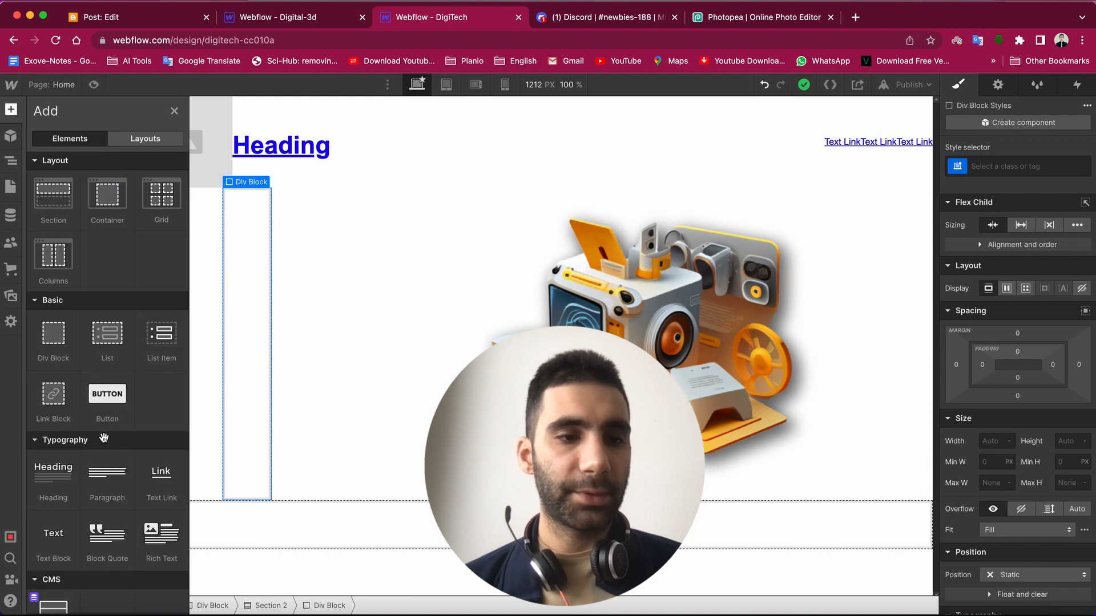
pyautogui.click(49, 484)
pyautogui.click(63, 186)
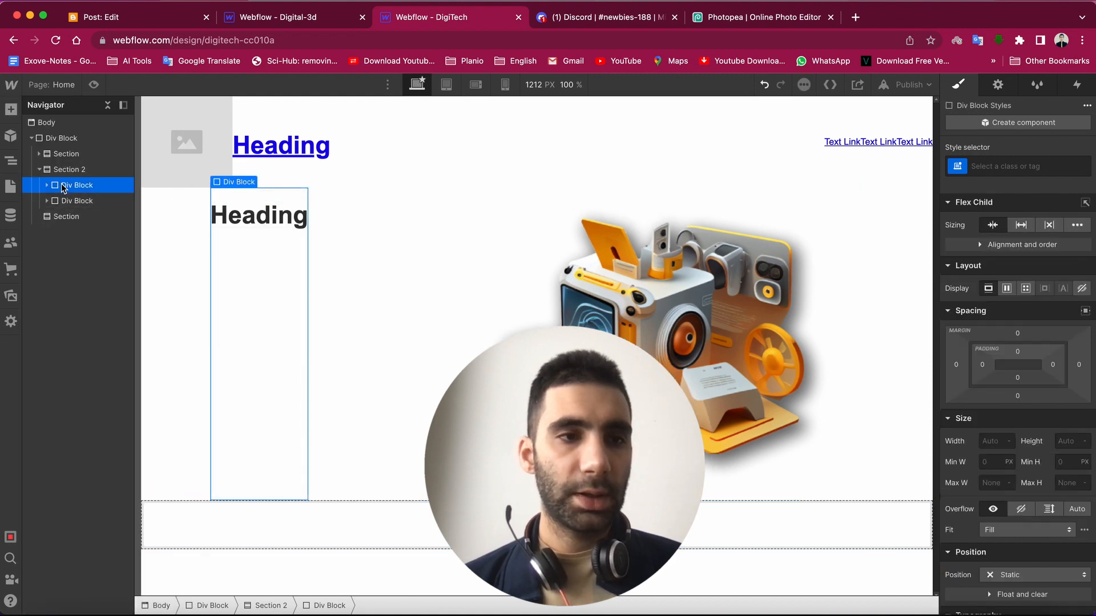
pyautogui.click(12, 111)
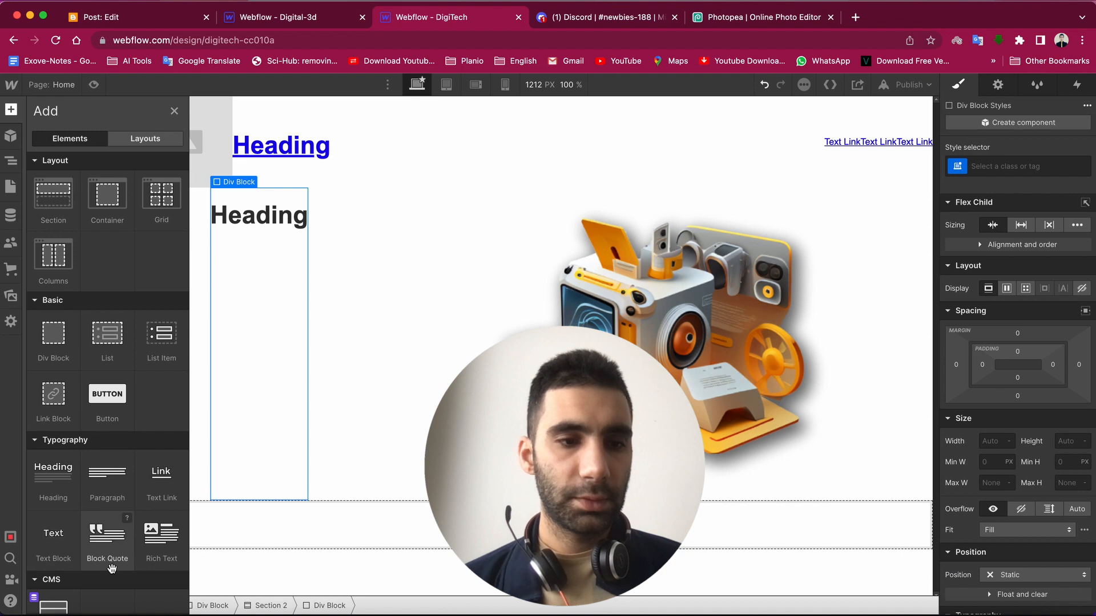
pyautogui.click(105, 494)
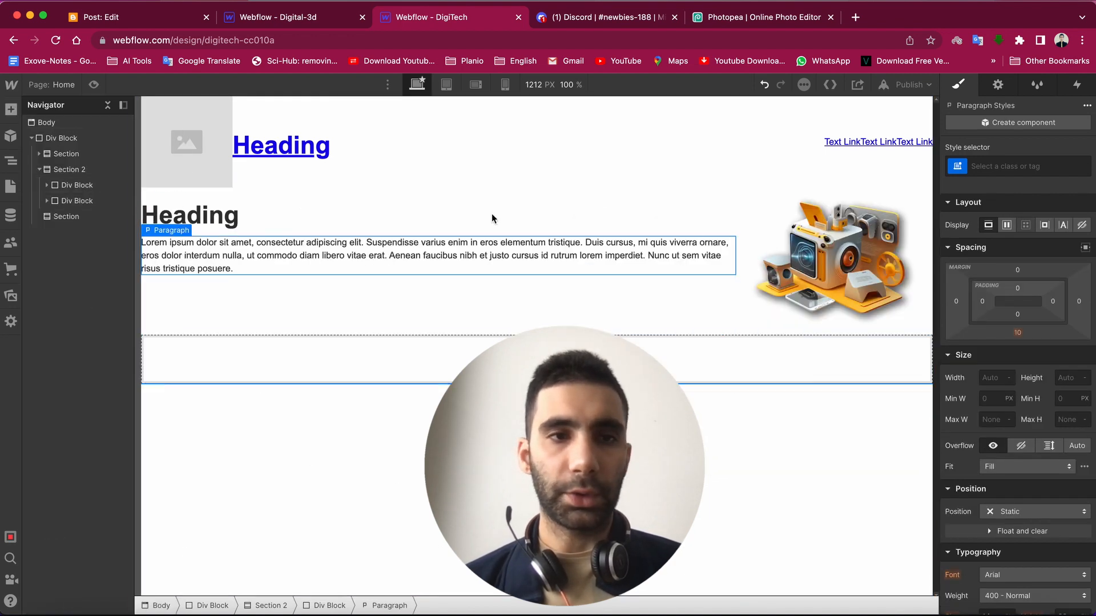
# - Add a two-column Columns element inside the third section
pyautogui.click(60, 217)
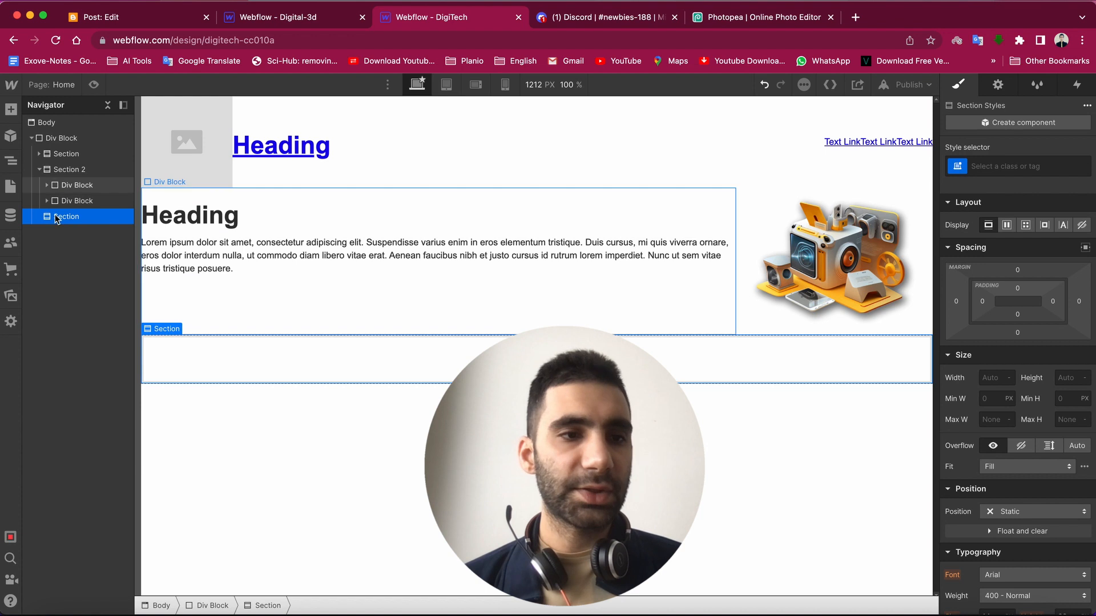
pyautogui.click(11, 109)
pyautogui.scroll(-1, 128, 450)
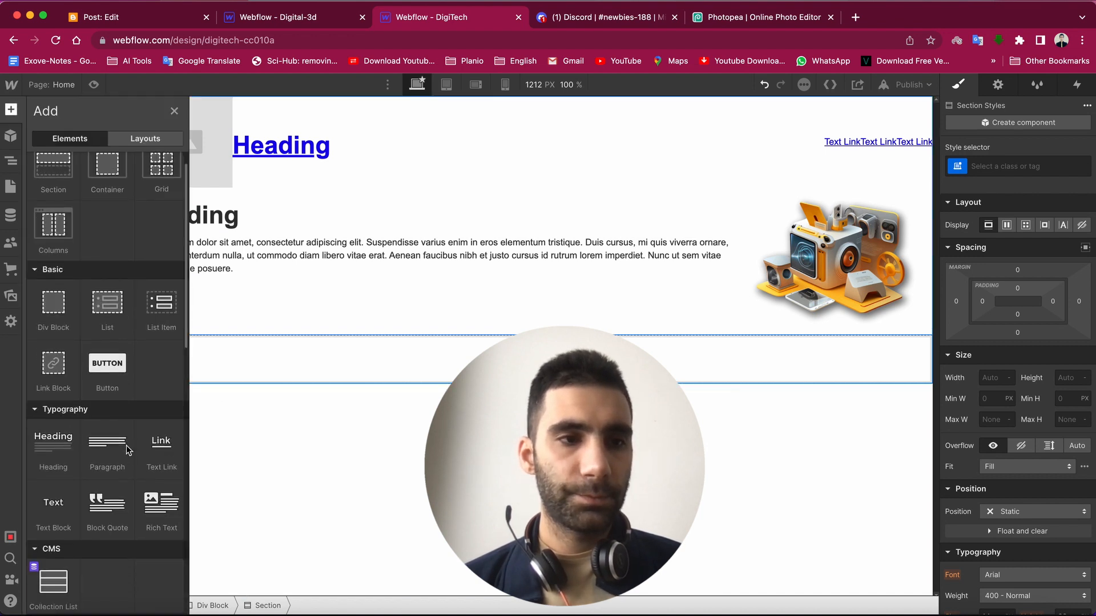
pyautogui.scroll(1, 127, 449)
pyautogui.click(39, 263)
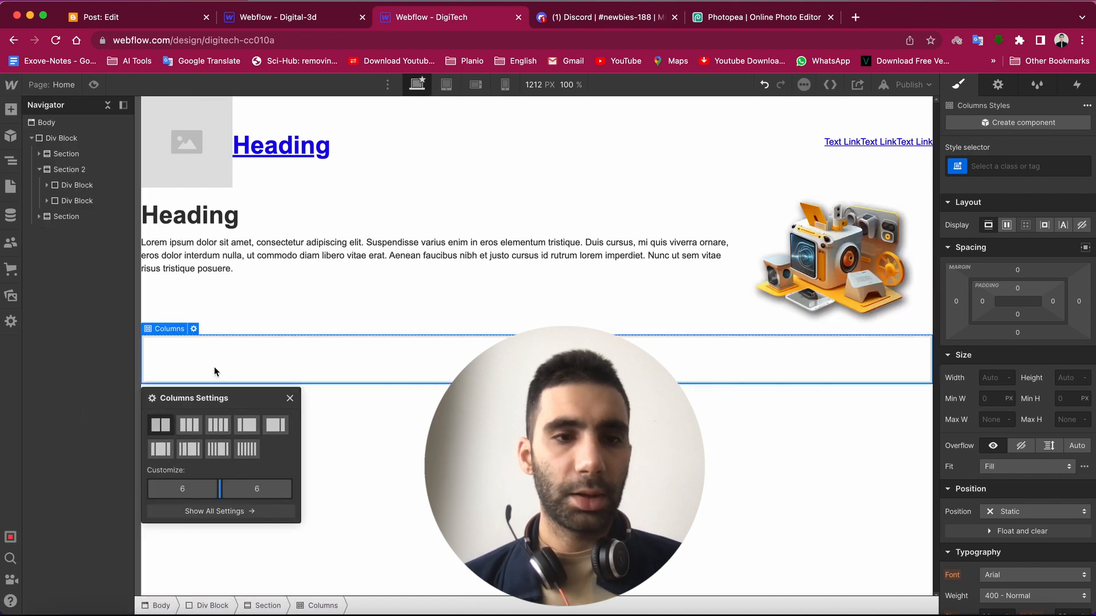
pyautogui.click(362, 285)
pyautogui.click(628, 299)
# - Add a paragraph to each of the two columns in the third section
pyautogui.click(332, 307)
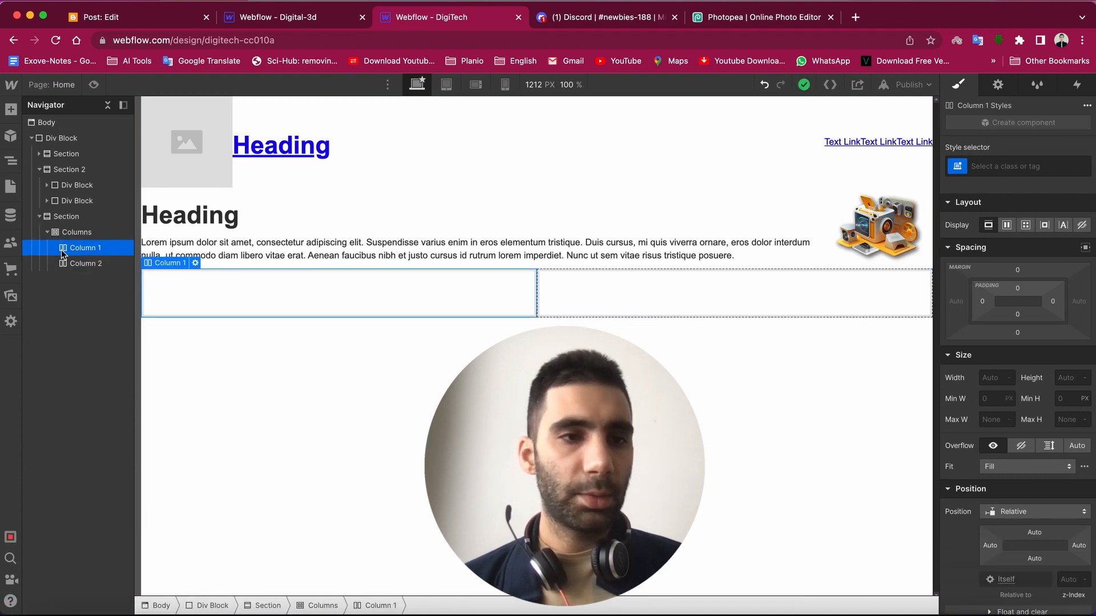
pyautogui.click(11, 110)
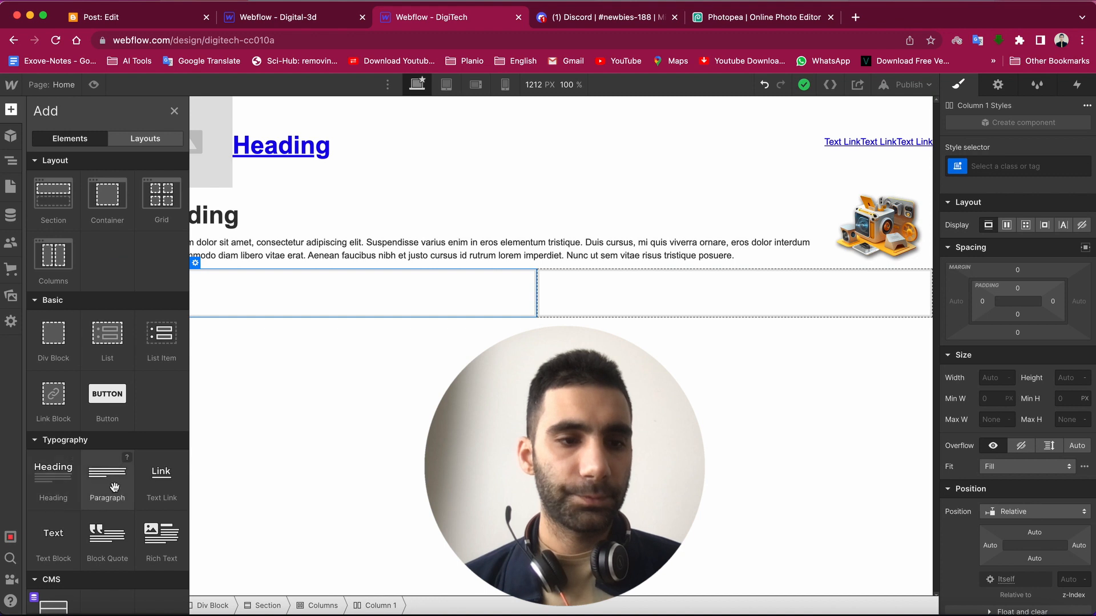
pyautogui.moveTo(108, 479); pyautogui.dragTo(151, 322)
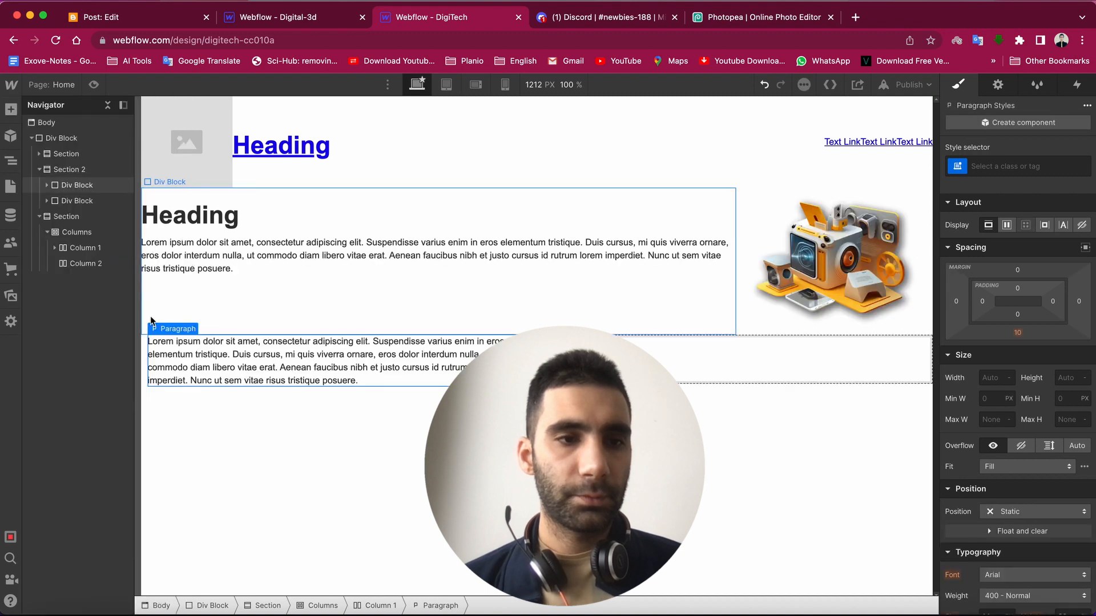
pyautogui.click(95, 267)
pyautogui.press('a')
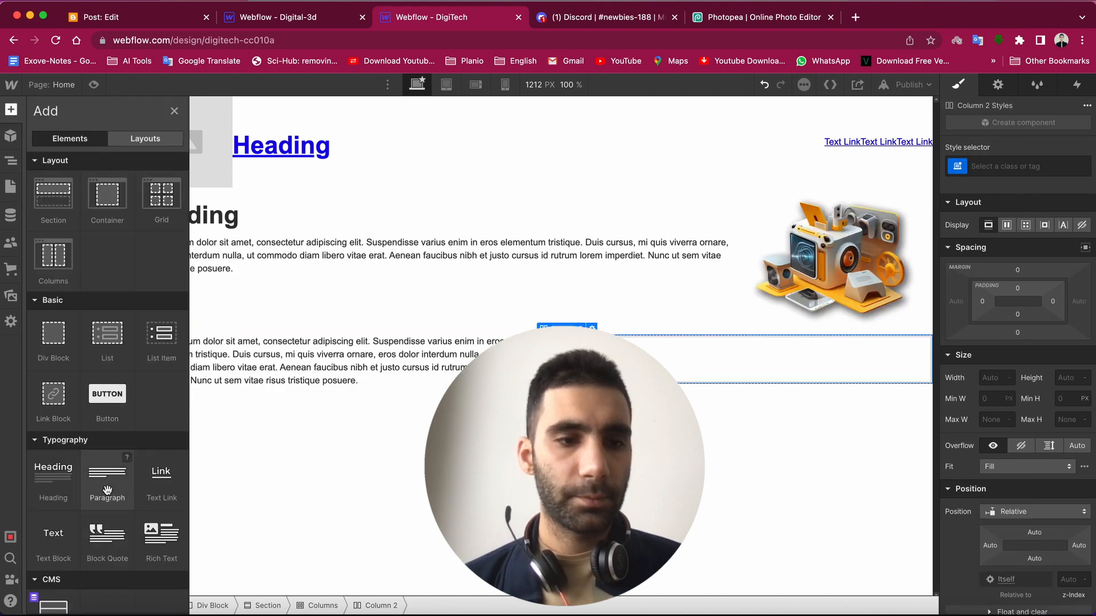
pyautogui.click(108, 490)
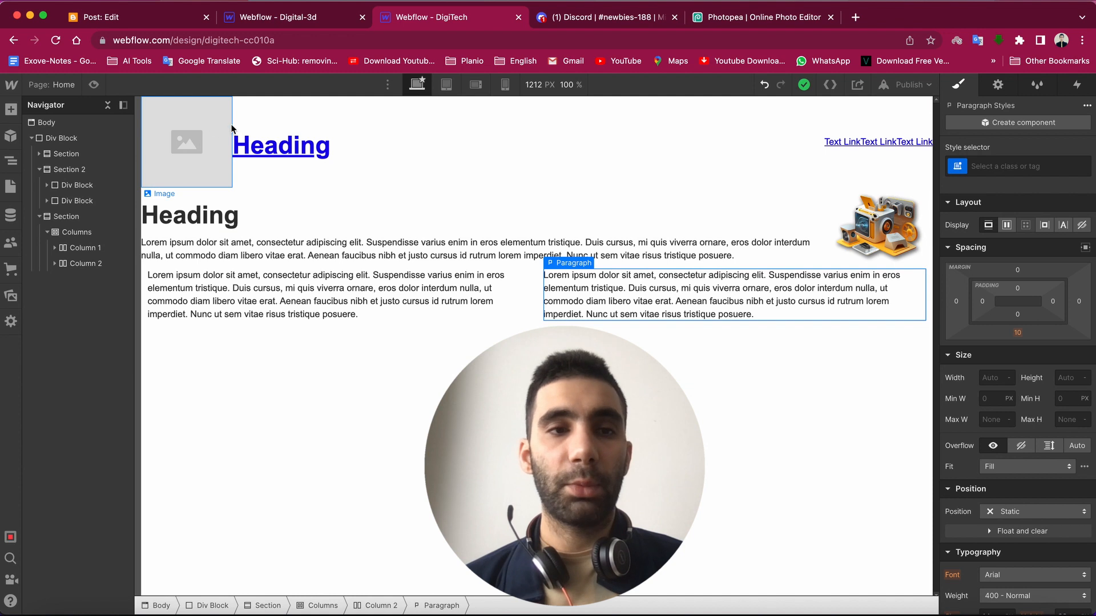
# - Check the logo in the Photopea reference design, return to Webflow, and replace the header's placeholder image with New Project (5).png
pyautogui.doubleClick(207, 162)
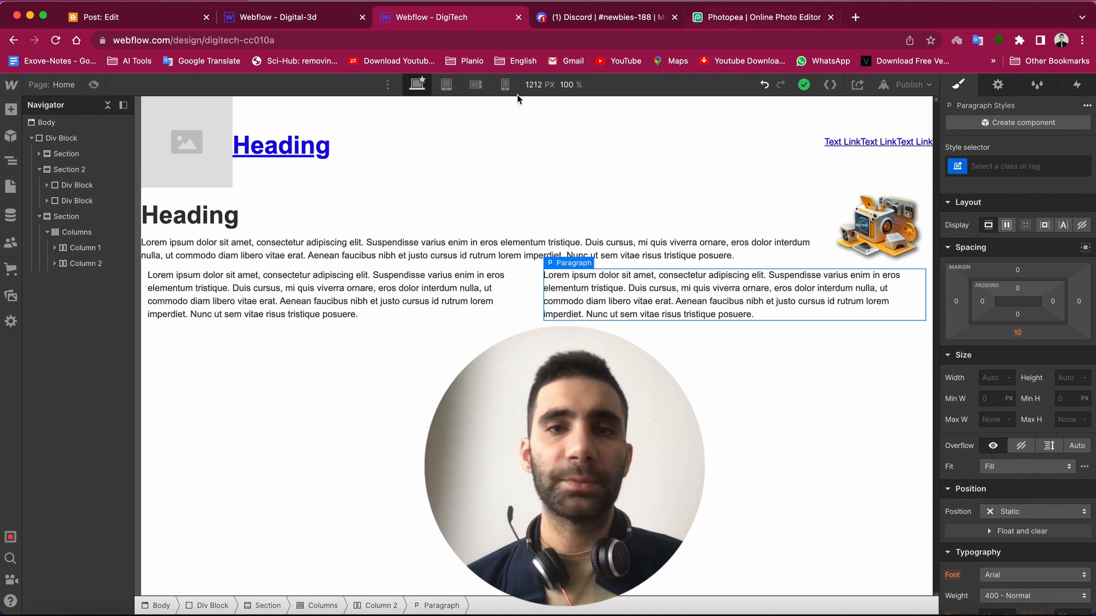
pyautogui.click(738, 20)
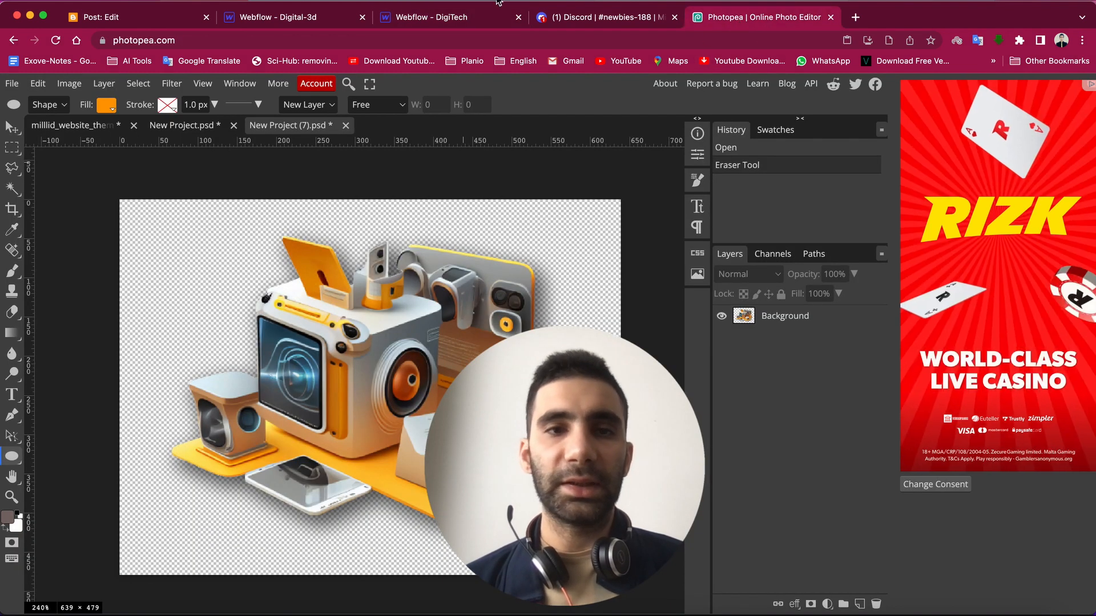
pyautogui.click(86, 125)
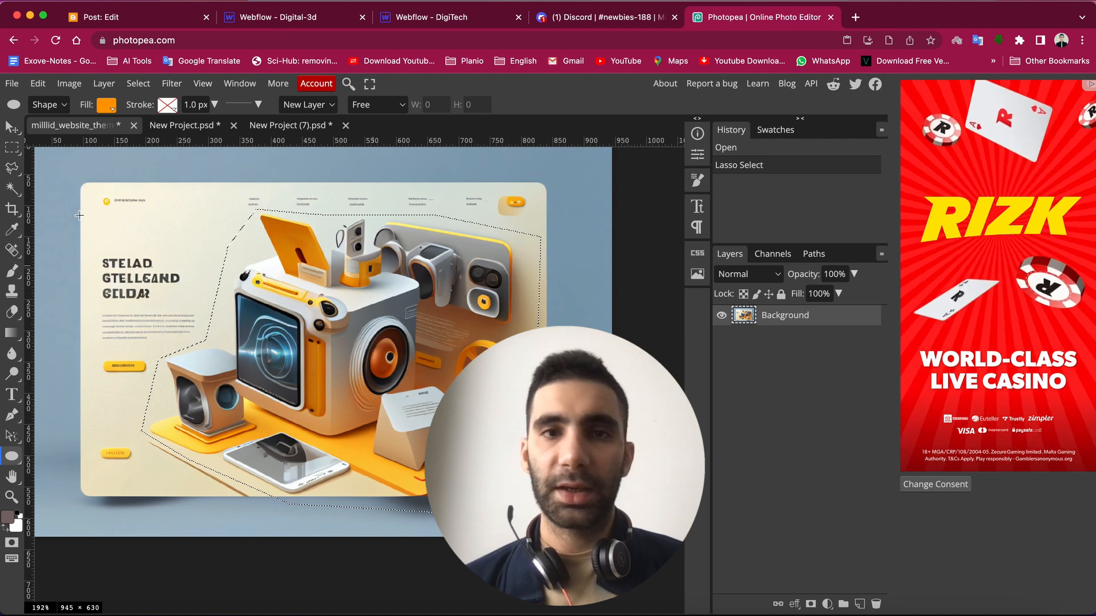
pyautogui.click(457, 19)
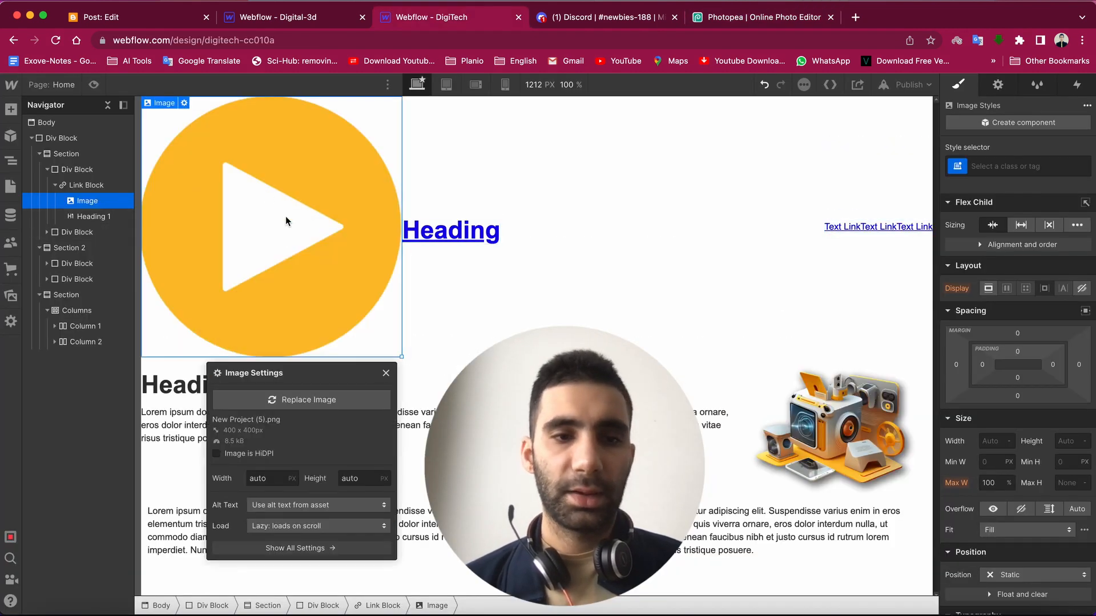
pyautogui.click(386, 374)
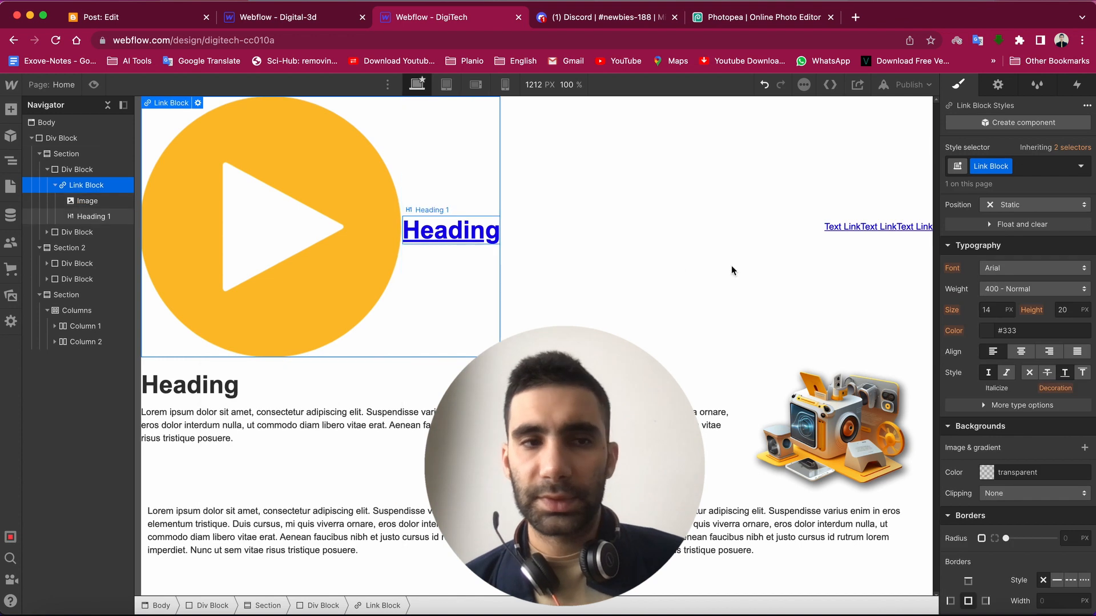
# - Remove the underline from the header's logo link block by setting its text decoration to none
pyautogui.scroll(-1, 1007, 239)
pyautogui.scroll(-2, 1038, 285)
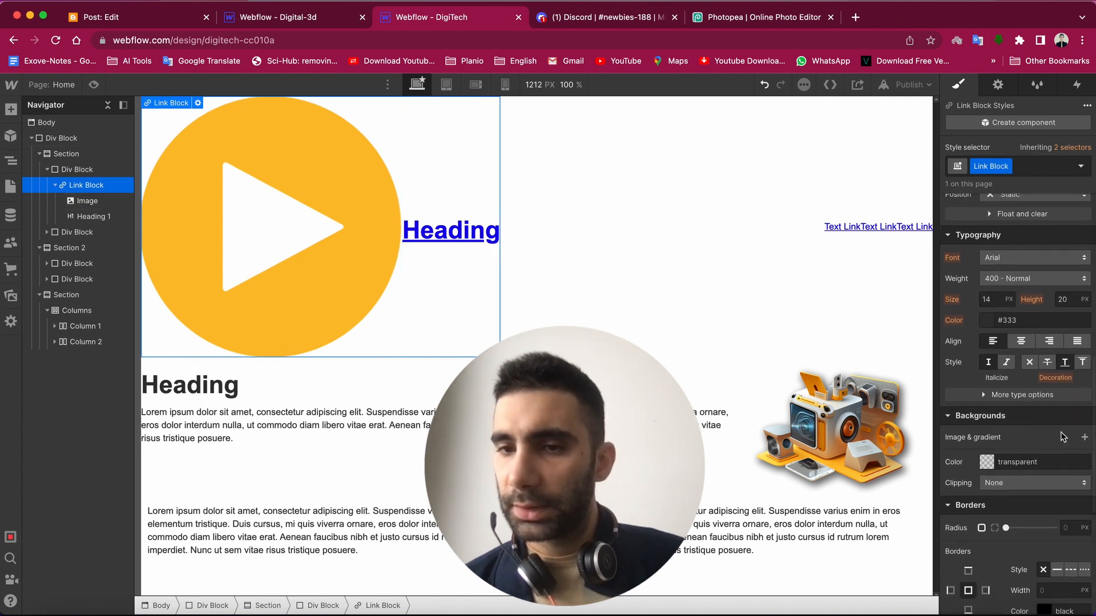
pyautogui.click(1029, 314)
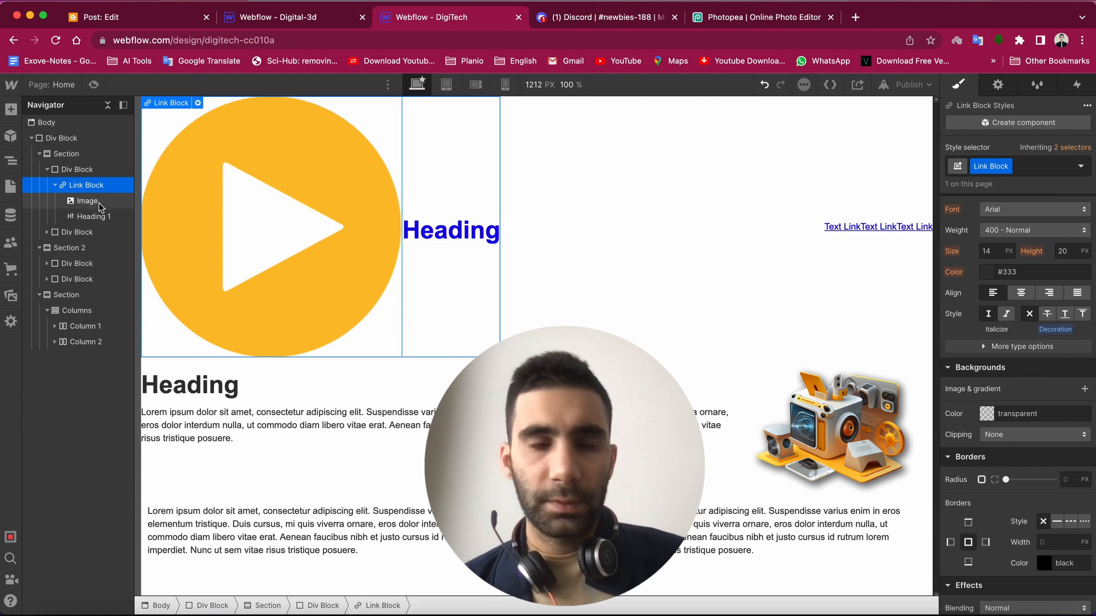
# - Set the font color of All H1 Headings to #464646 from the logo heading's styles
pyautogui.click(91, 220)
pyautogui.scroll(-8, 1053, 431)
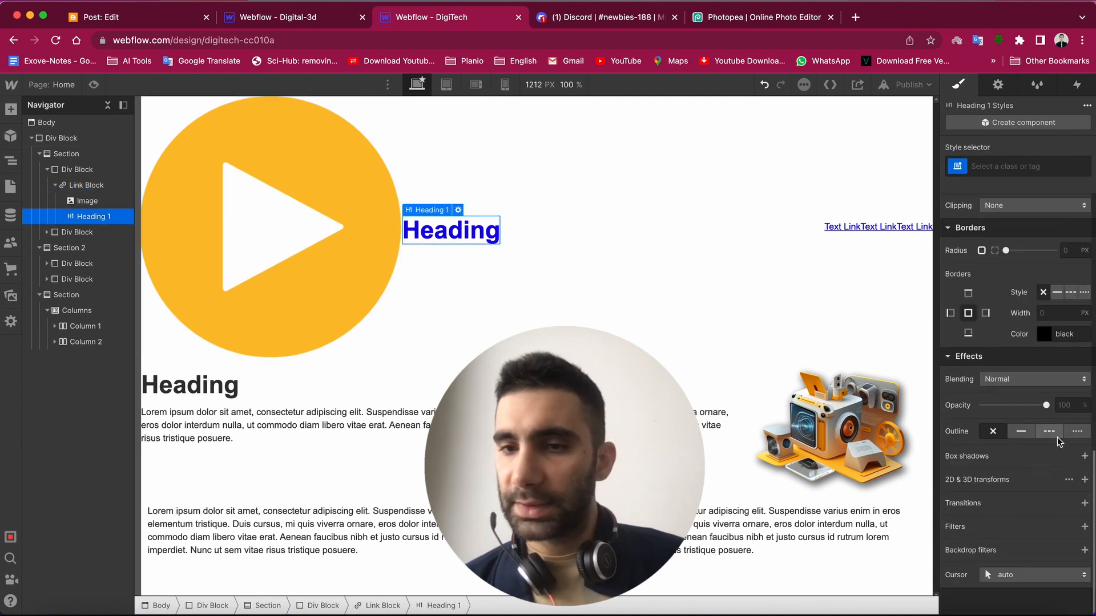
pyautogui.scroll(5, 1030, 374)
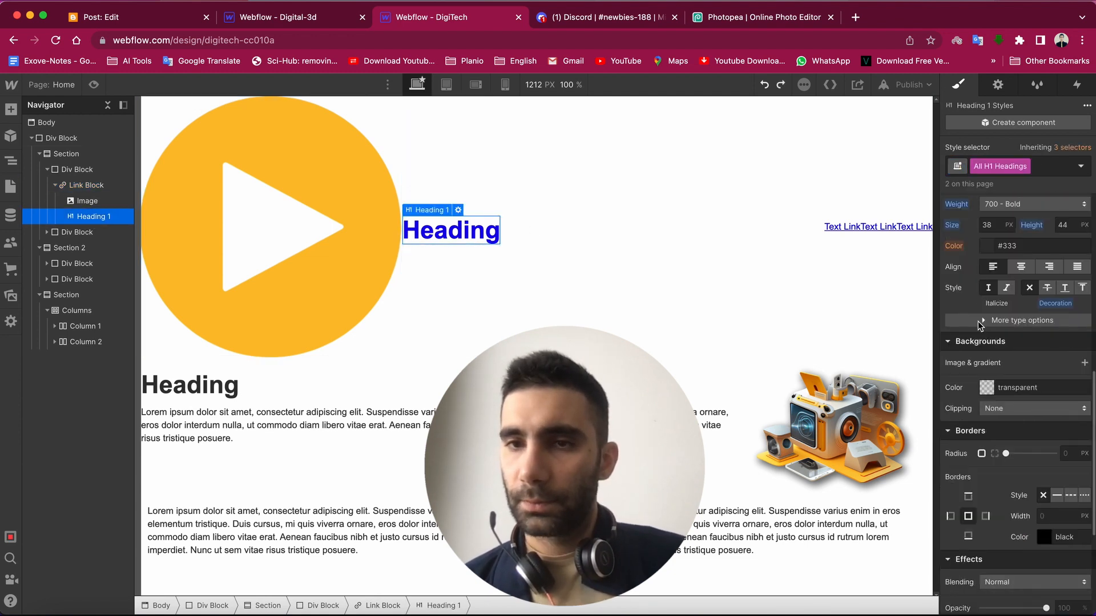
pyautogui.click(995, 246)
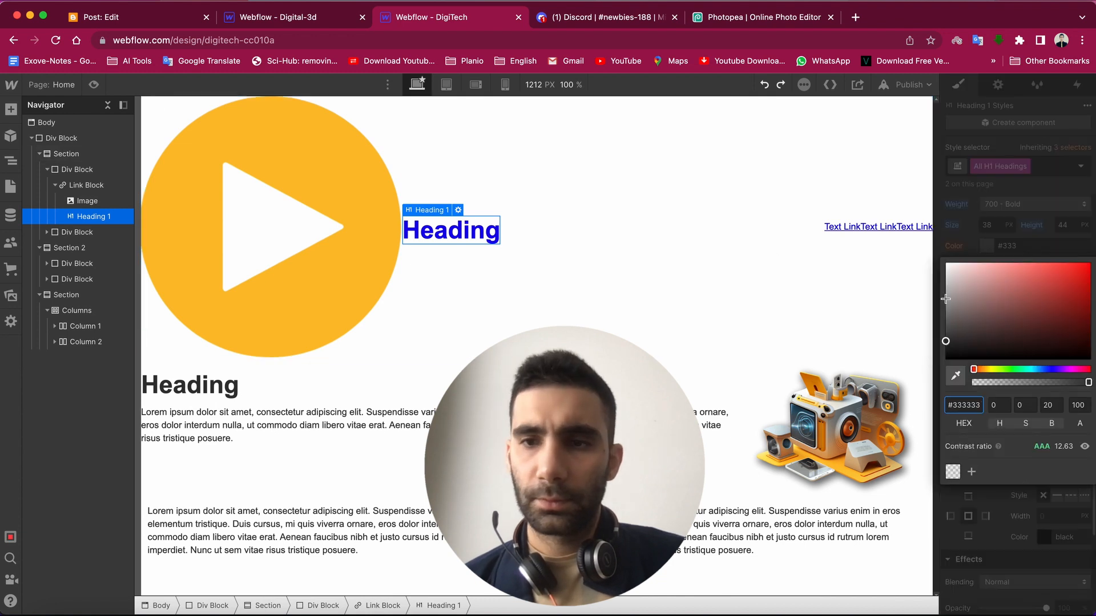
pyautogui.click(1046, 295)
pyautogui.moveTo(1007, 350); pyautogui.dragTo(904, 334)
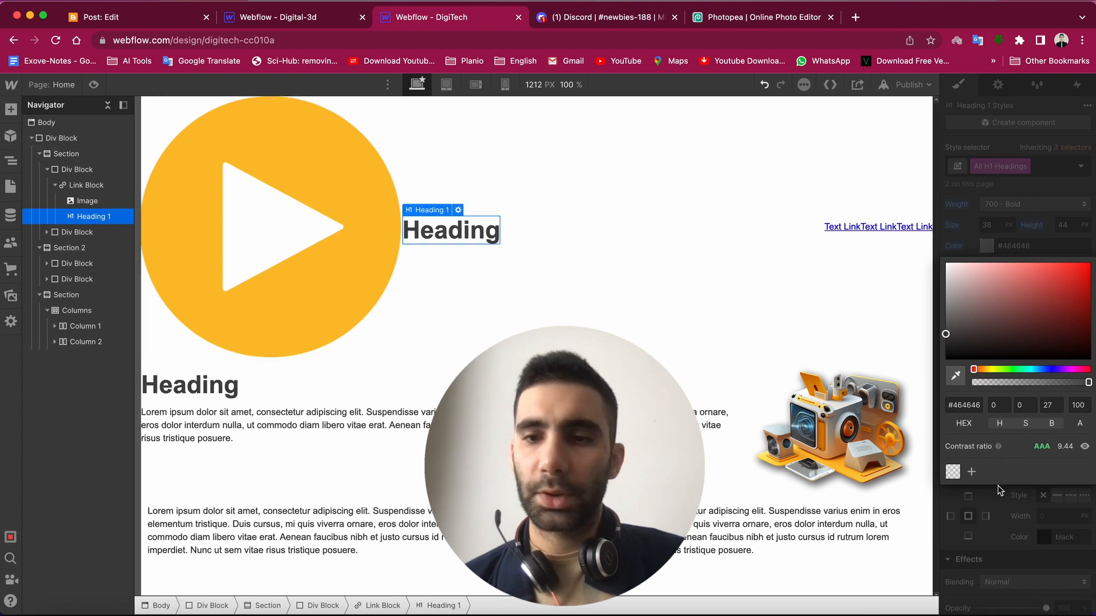
pyautogui.click(1048, 516)
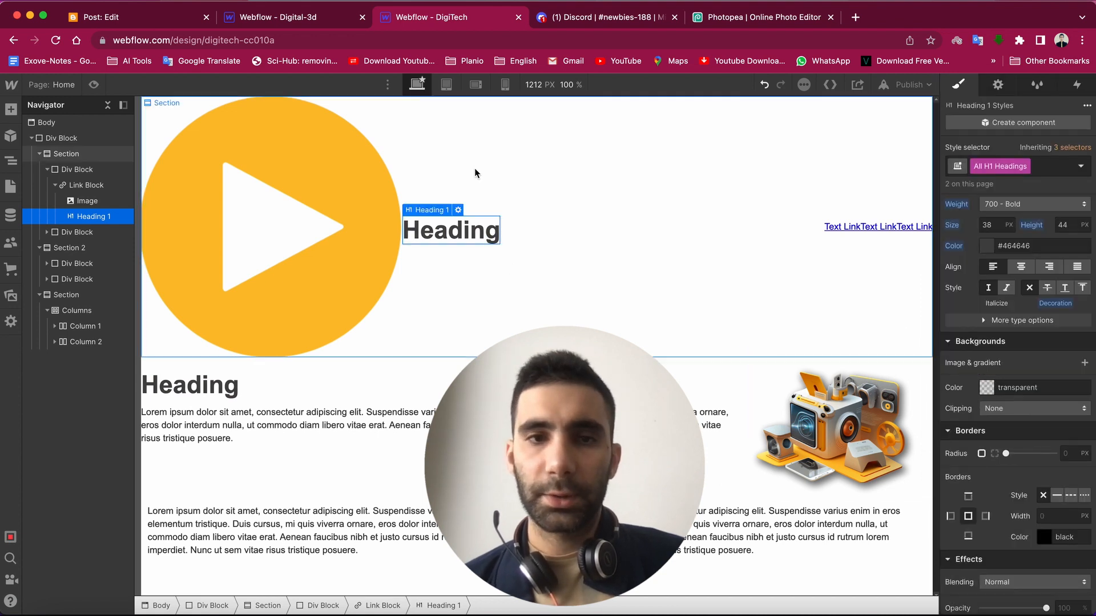
# - Lay out the header's link div block as a horizontal flex container with a 7 VW gap between its text links
pyautogui.click(845, 228)
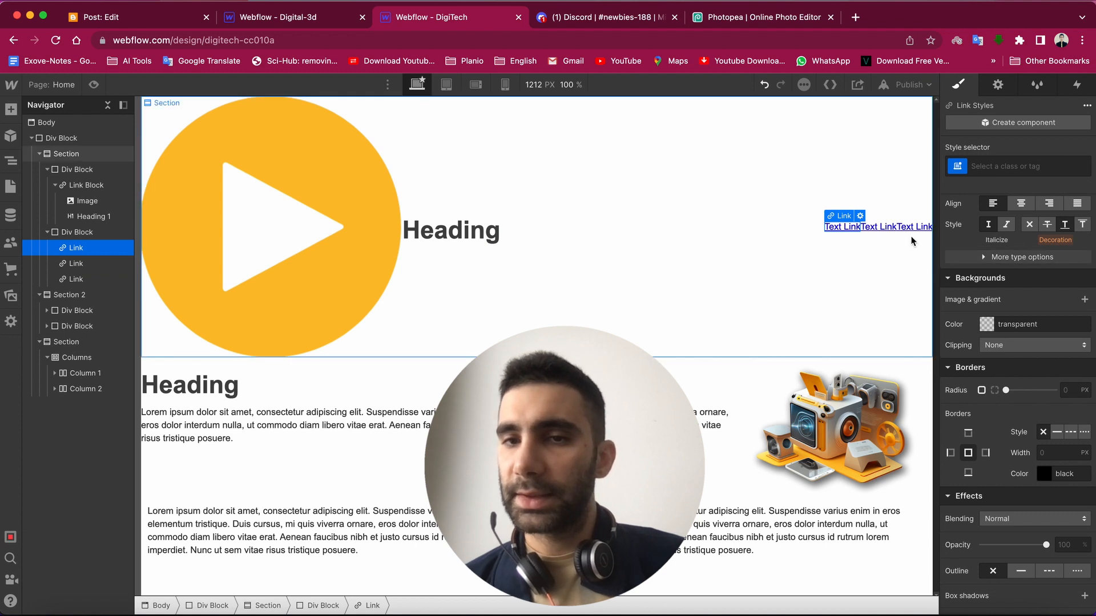
pyautogui.click(76, 234)
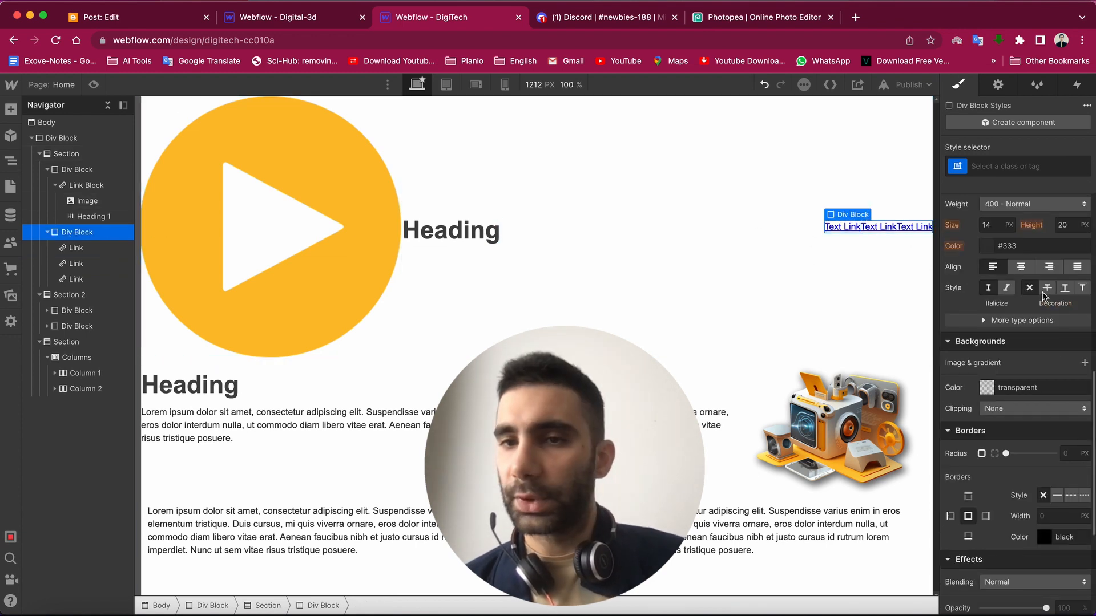
pyautogui.scroll(10, 1015, 291)
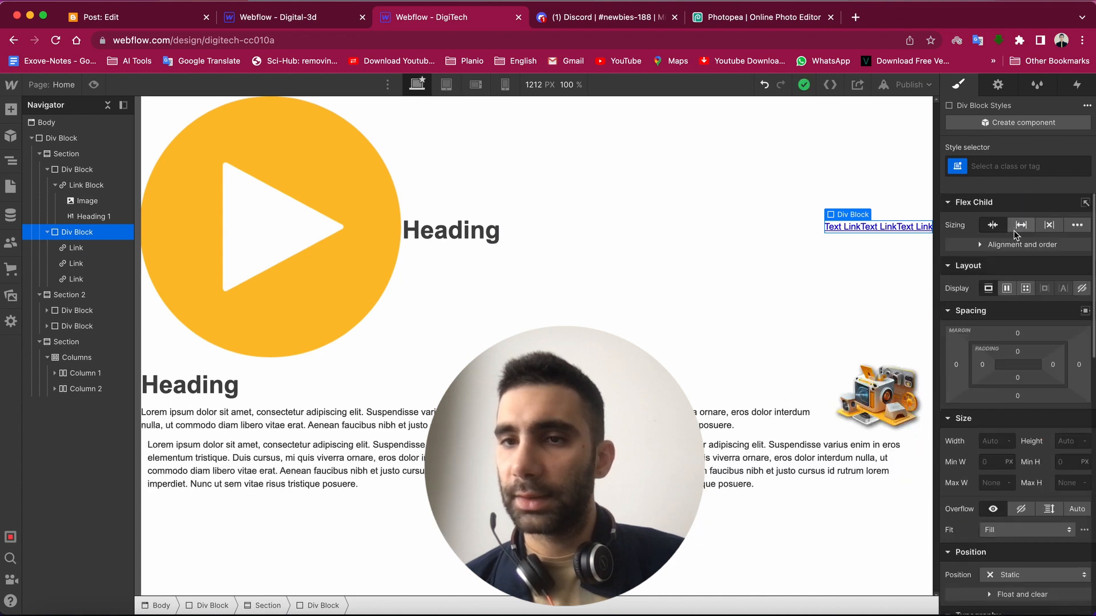
pyautogui.click(1006, 288)
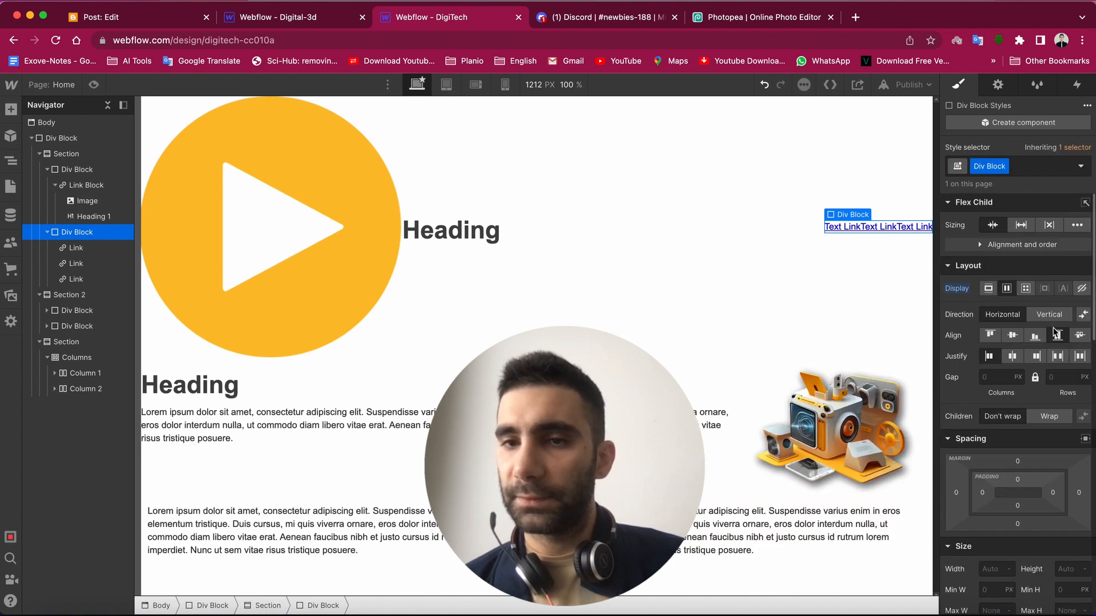
pyautogui.scroll(-2, 1058, 326)
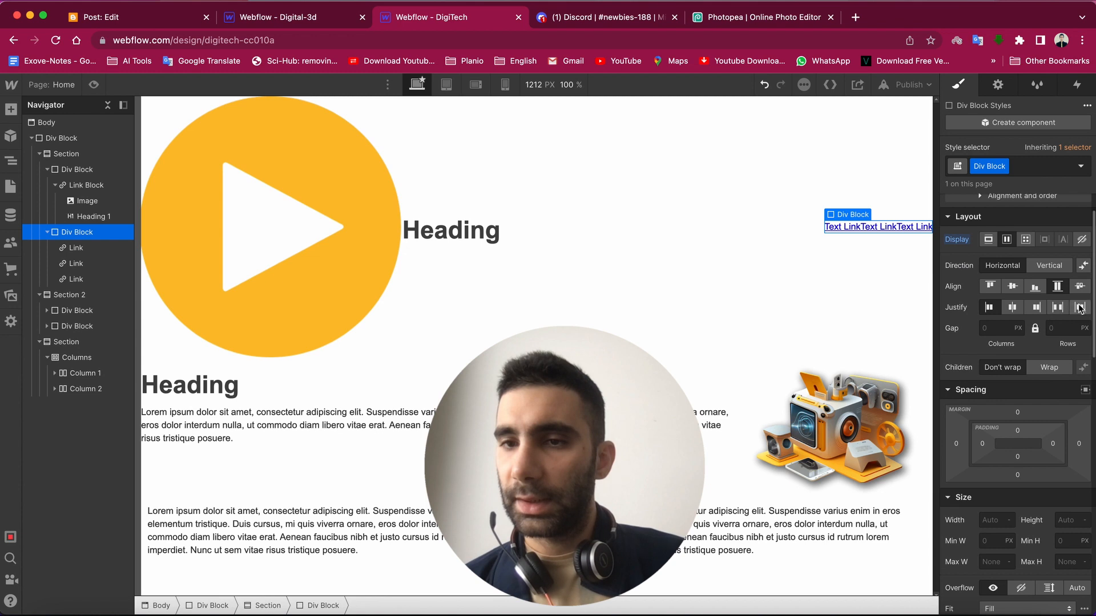
pyautogui.click(998, 329)
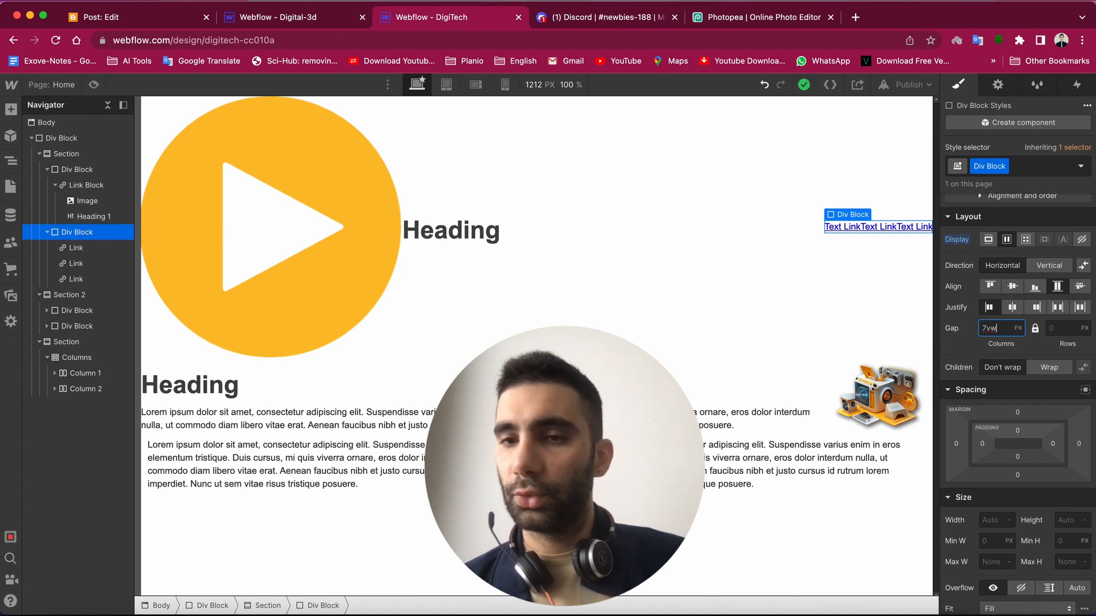
pyautogui.press('Return')
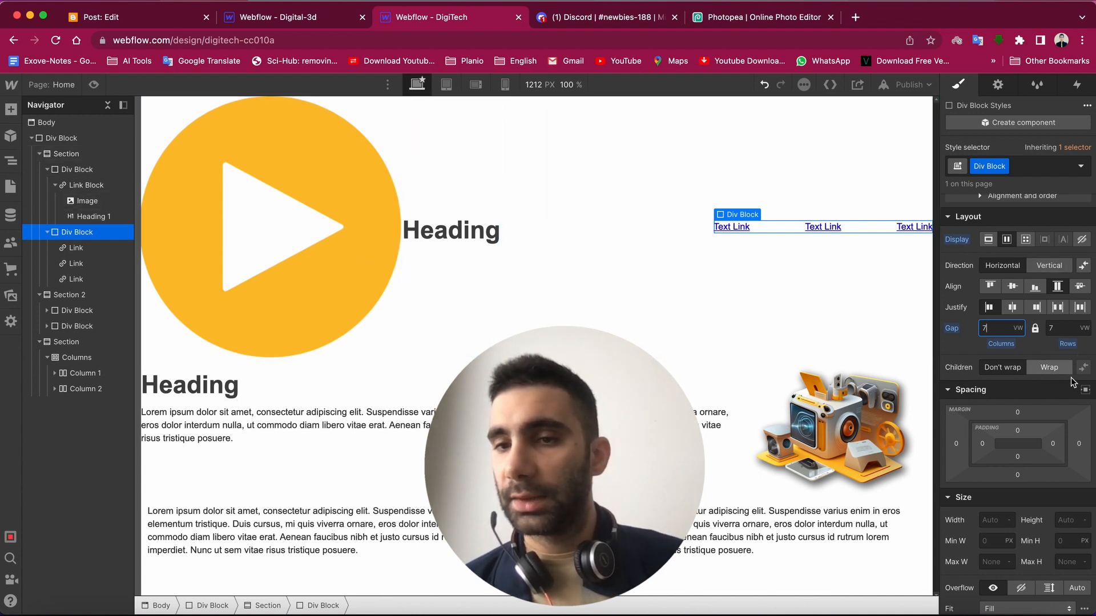
# - Remove the underline from all links by setting the text decoration of the All Links tag to none
pyautogui.click(793, 242)
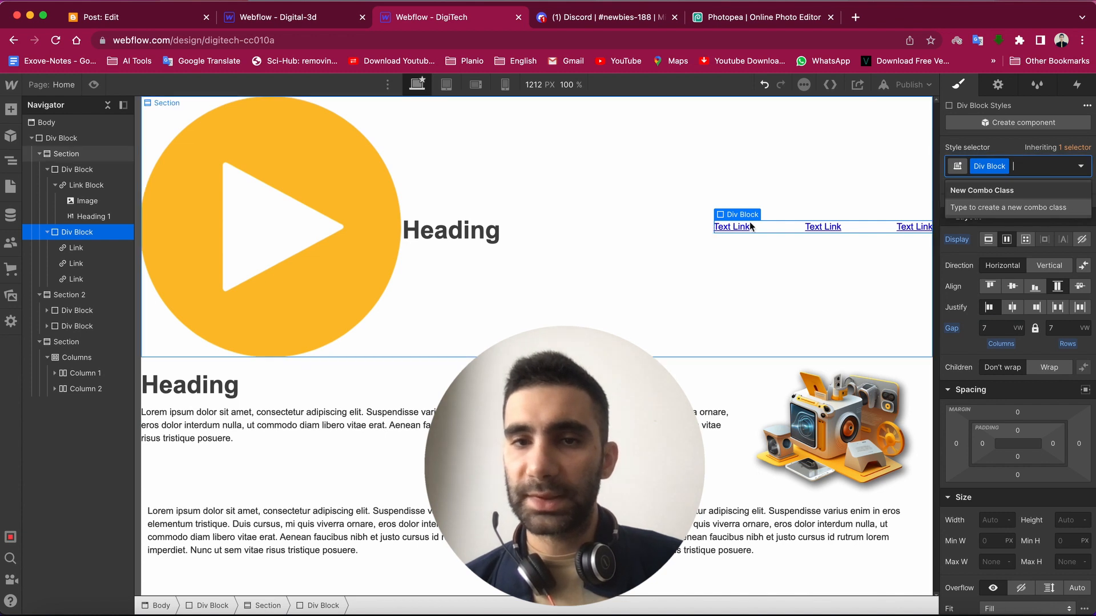
pyautogui.click(734, 228)
pyautogui.click(1017, 165)
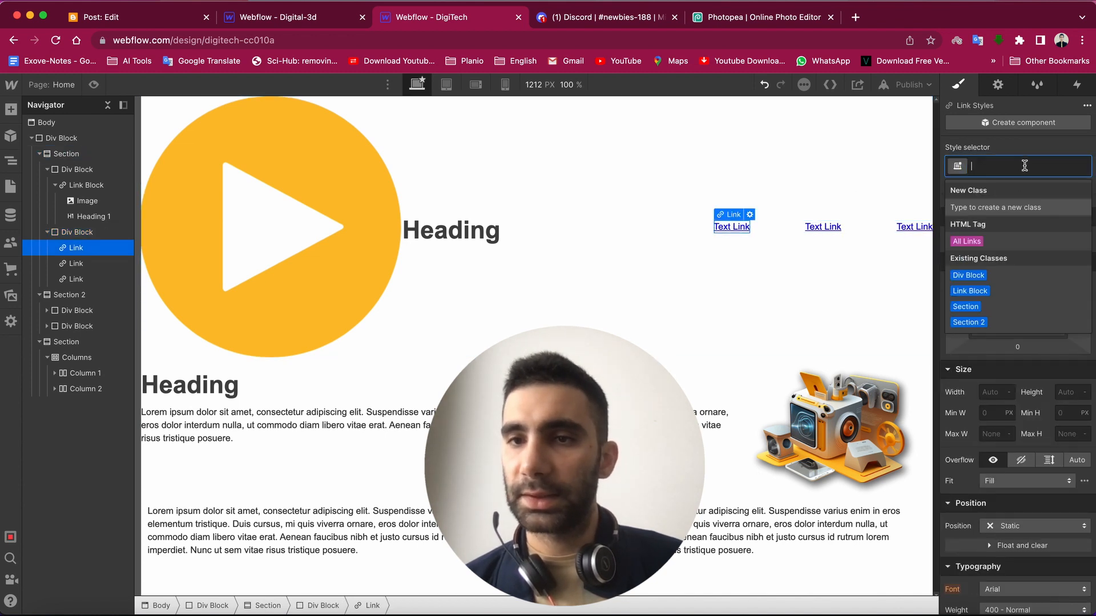
pyautogui.click(968, 243)
pyautogui.scroll(-10, 1016, 297)
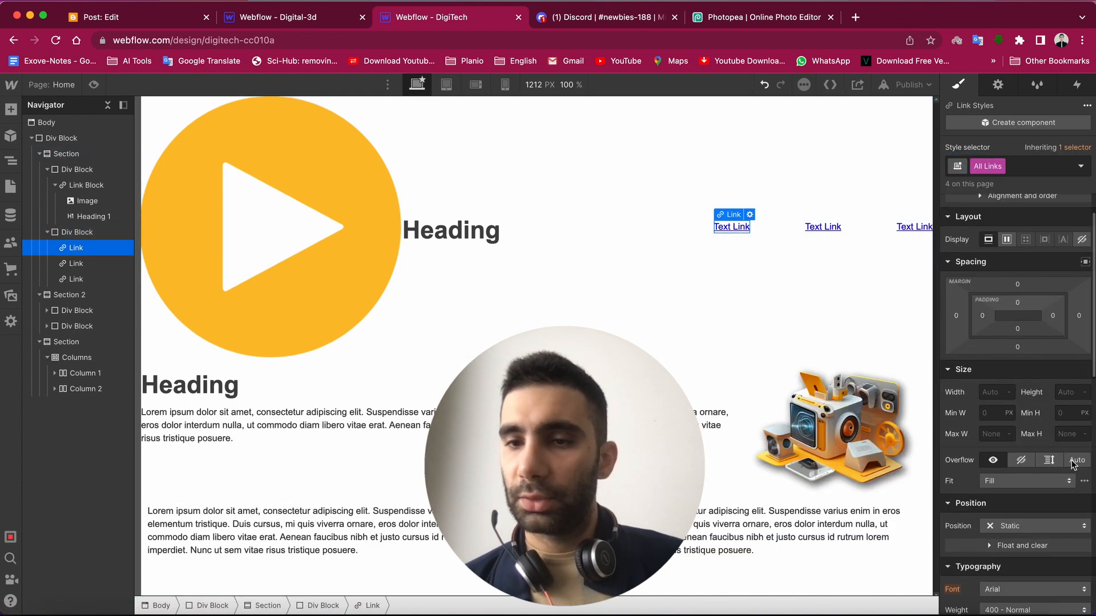
pyautogui.scroll(3, 1040, 334)
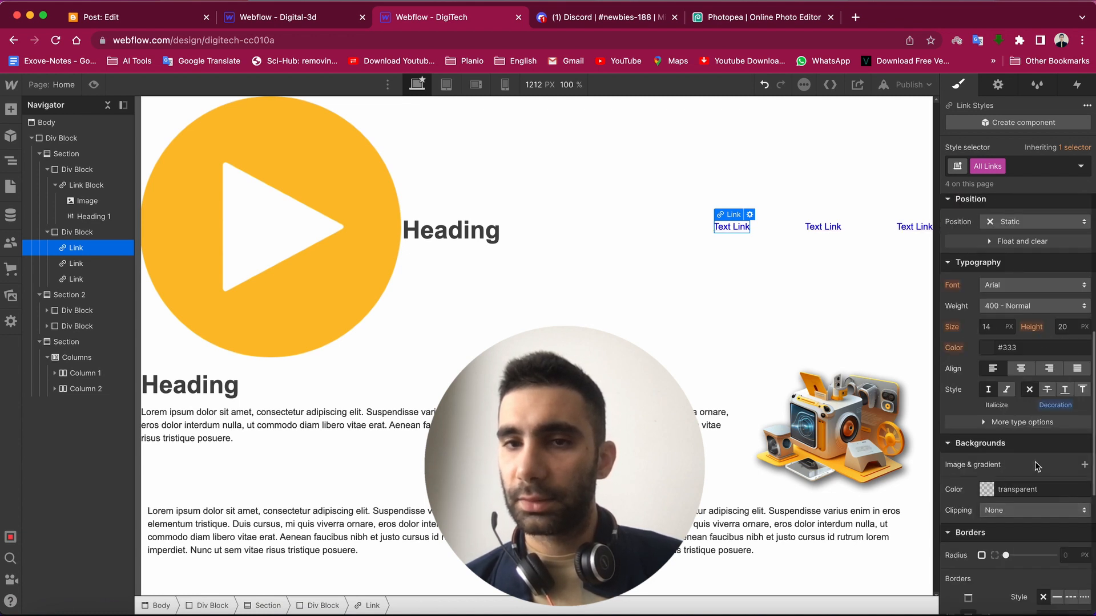
pyautogui.scroll(-3, 993, 342)
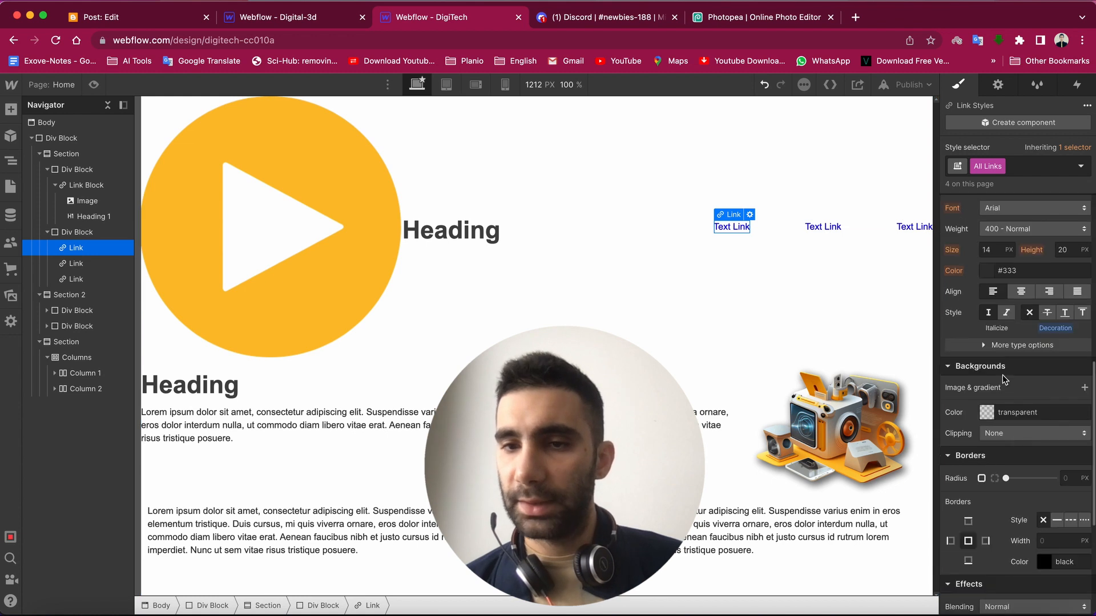
# - Set the font color of All Links to black (#000000)
pyautogui.click(996, 272)
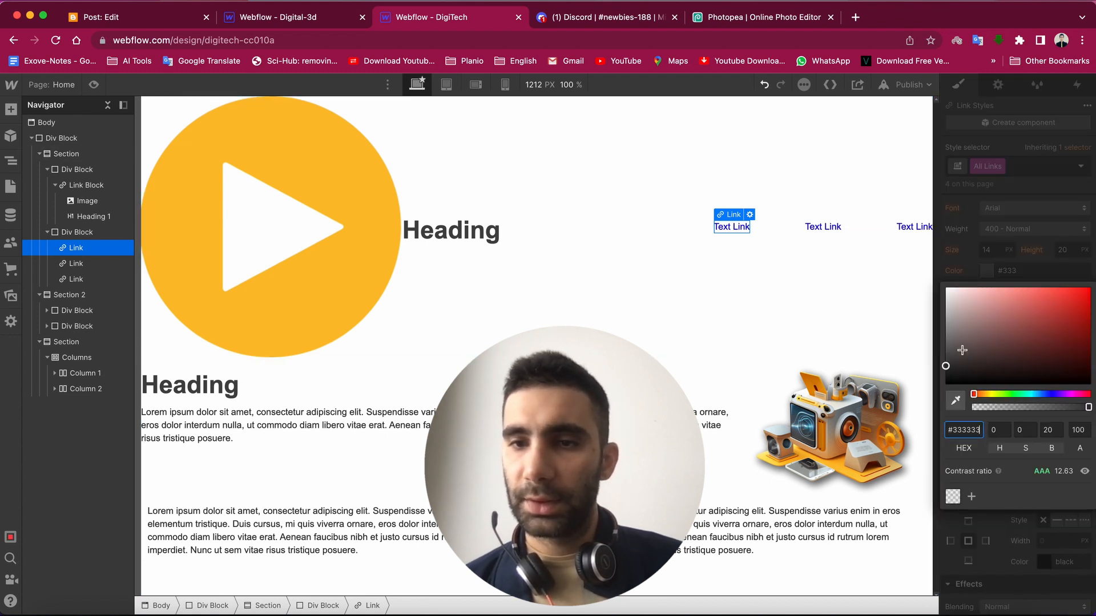
pyautogui.moveTo(946, 355); pyautogui.dragTo(920, 388)
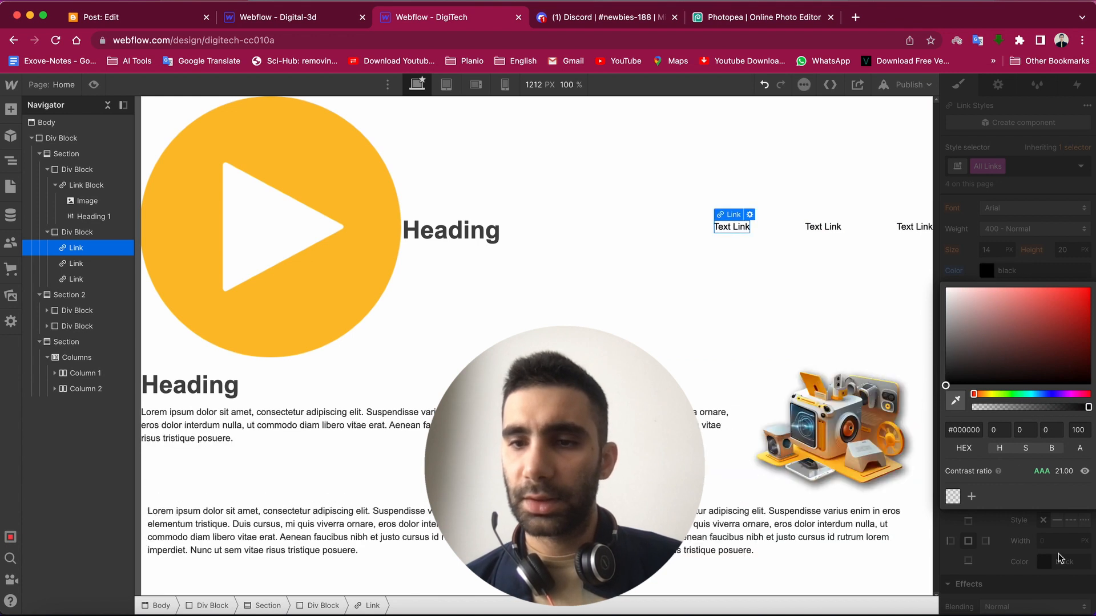
pyautogui.click(1038, 537)
# - Give the header section 51 px left padding, 71 px right padding and a 35 px top margin
pyautogui.click(865, 296)
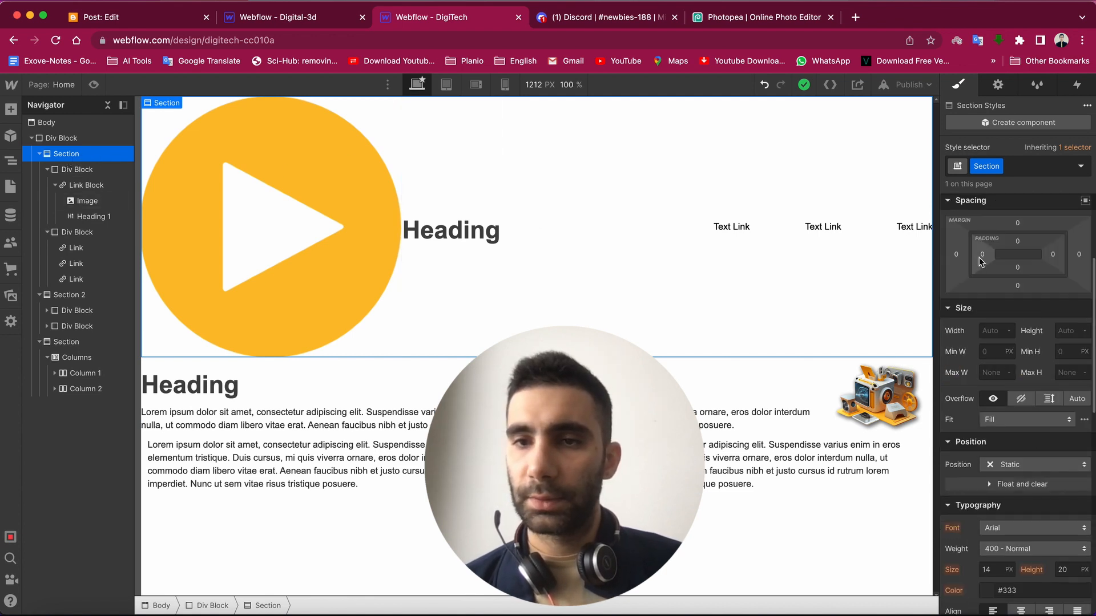
pyautogui.moveTo(991, 254)
pyautogui.mouseDown()
pyautogui.moveTo(1057, 258)
pyautogui.moveTo(1014, 258)
pyautogui.mouseUp()
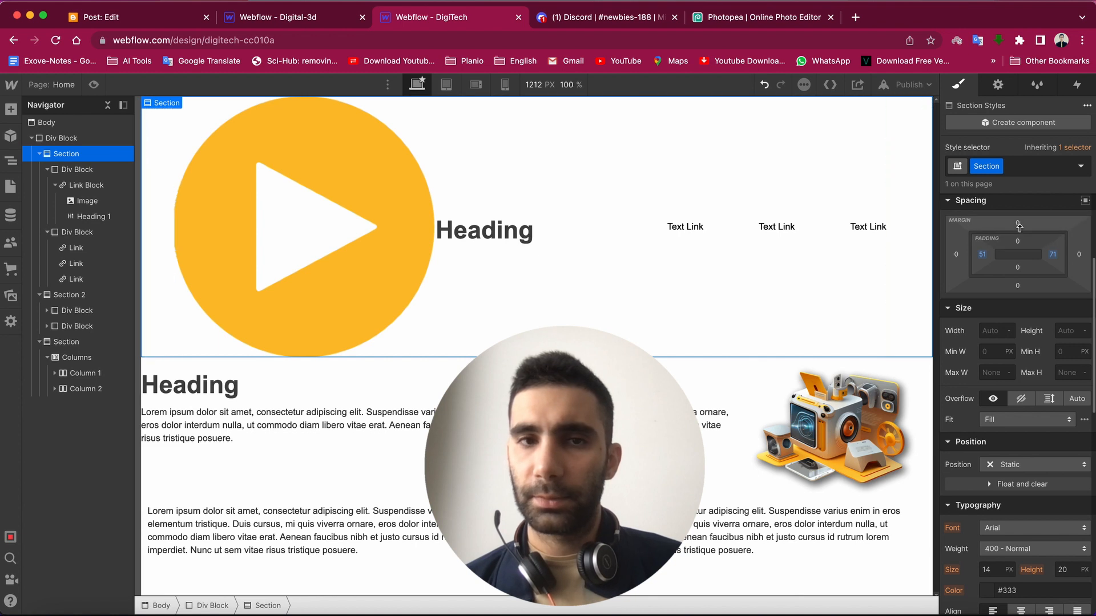
pyautogui.moveTo(1018, 227); pyautogui.dragTo(1020, 207)
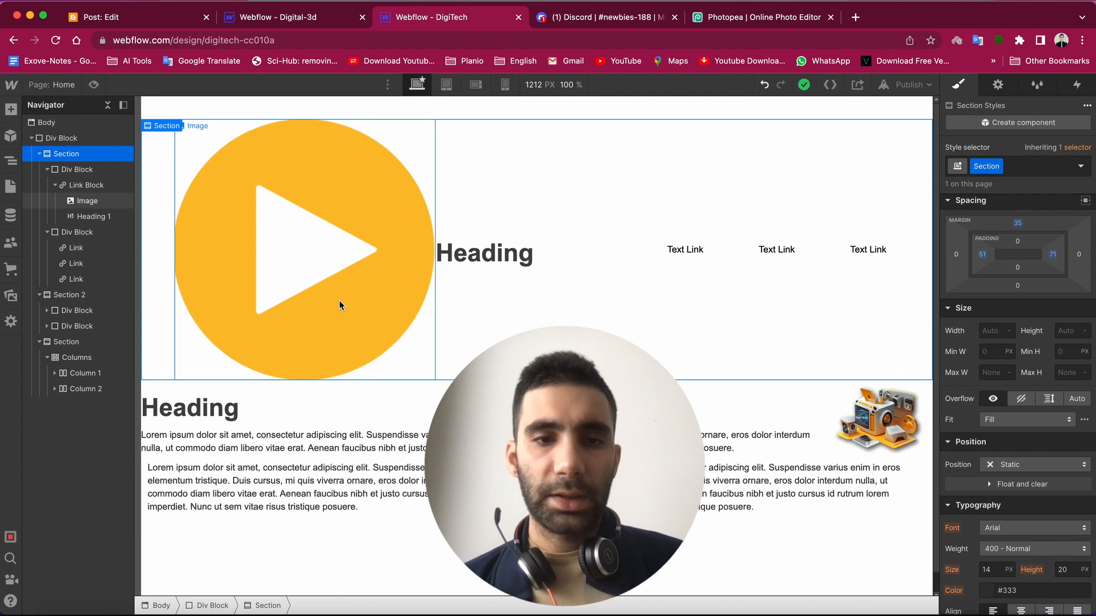
# - Shrink the header's logo image until it is only somewhat taller than the adjacent heading, and collapse the Navigator tree
pyautogui.click(340, 306)
pyautogui.moveTo(433, 377); pyautogui.dragTo(243, 173)
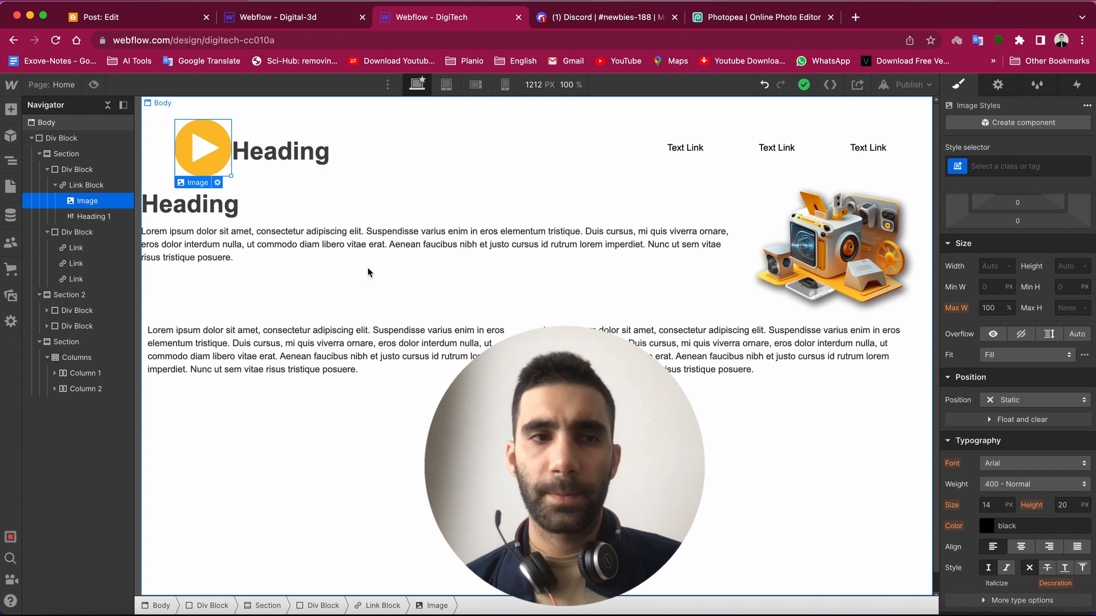
pyautogui.click(39, 154)
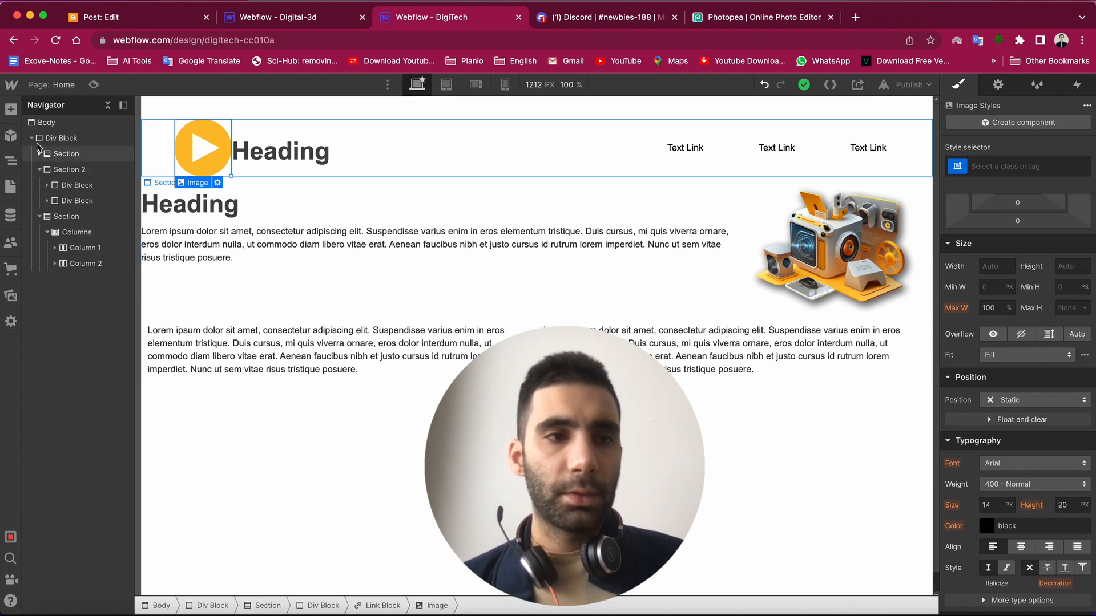
pyautogui.click(32, 138)
# - Add a linear gradient background to the Body and set its angle to 307 degrees
pyautogui.click(563, 150)
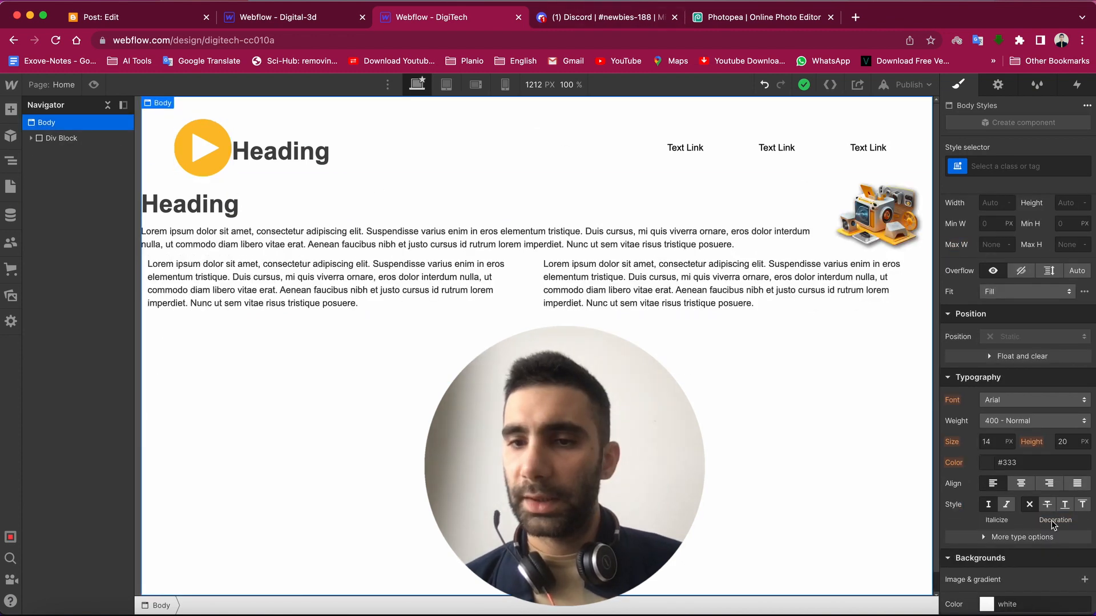
pyautogui.scroll(-5, 1051, 520)
pyautogui.scroll(-3, 1039, 457)
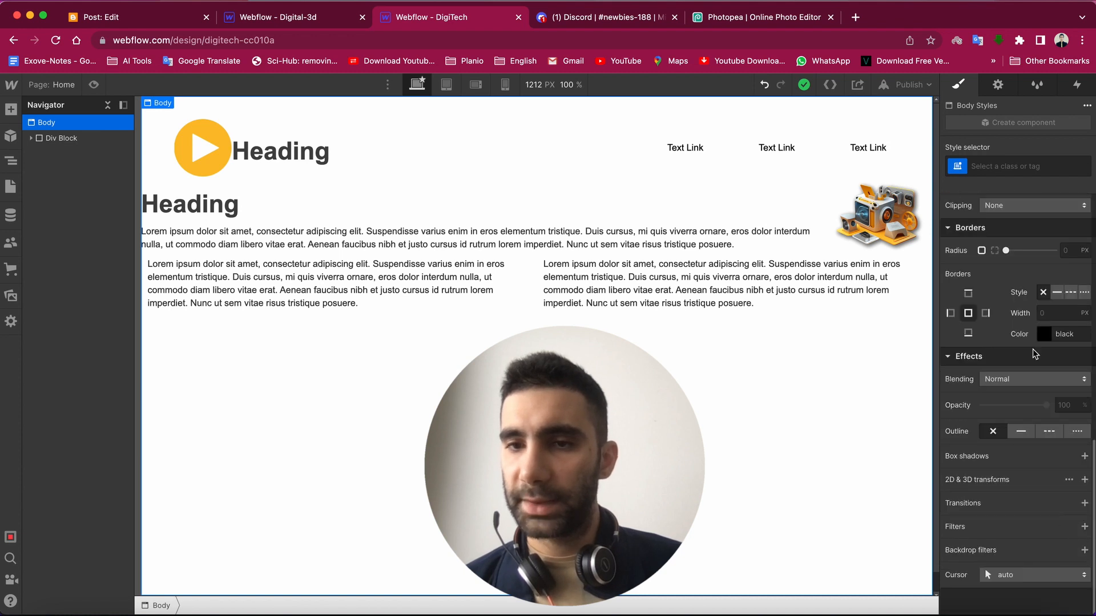
pyautogui.scroll(3, 1016, 416)
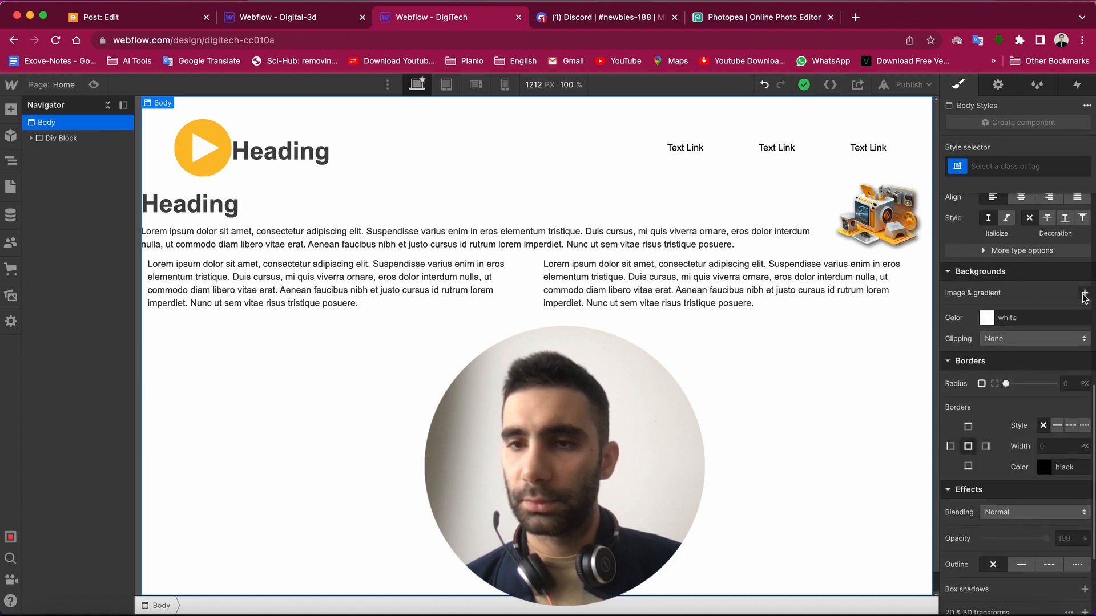
pyautogui.click(1084, 293)
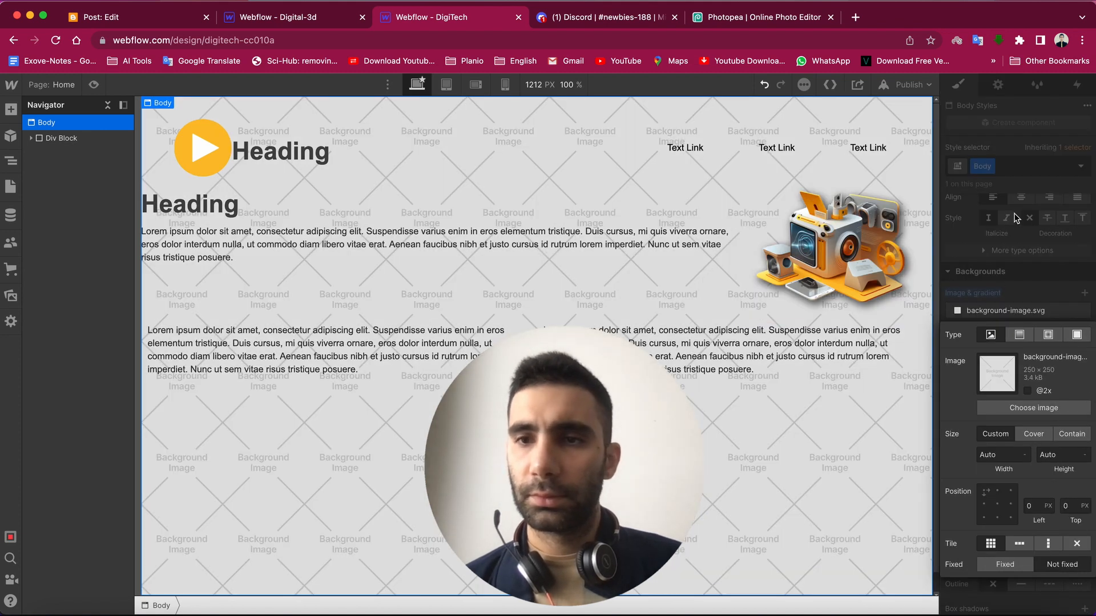
pyautogui.click(1019, 335)
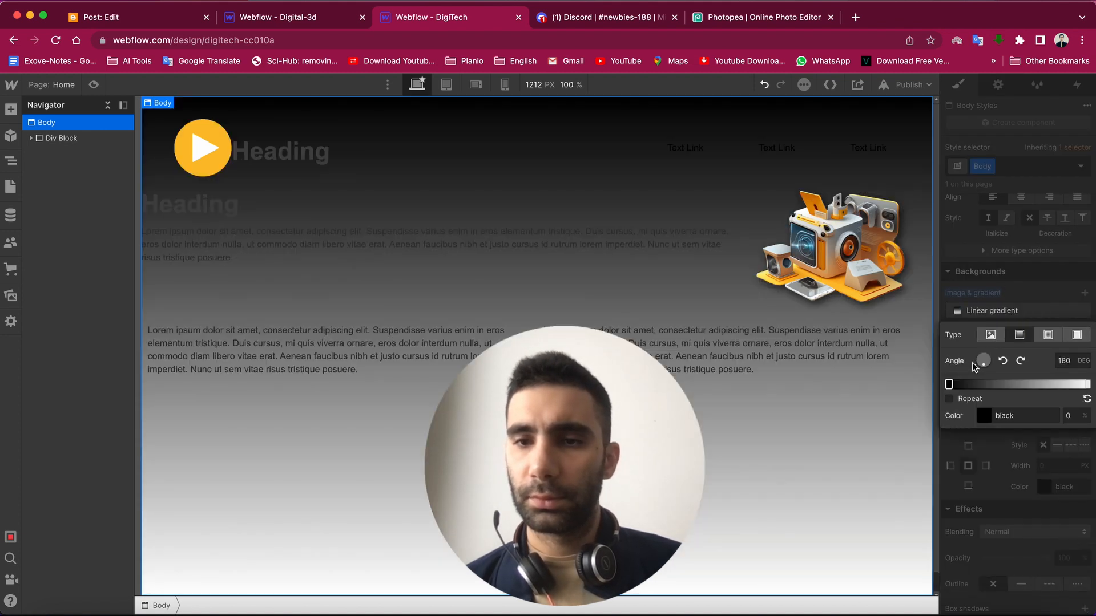
pyautogui.moveTo(973, 360); pyautogui.dragTo(974, 353)
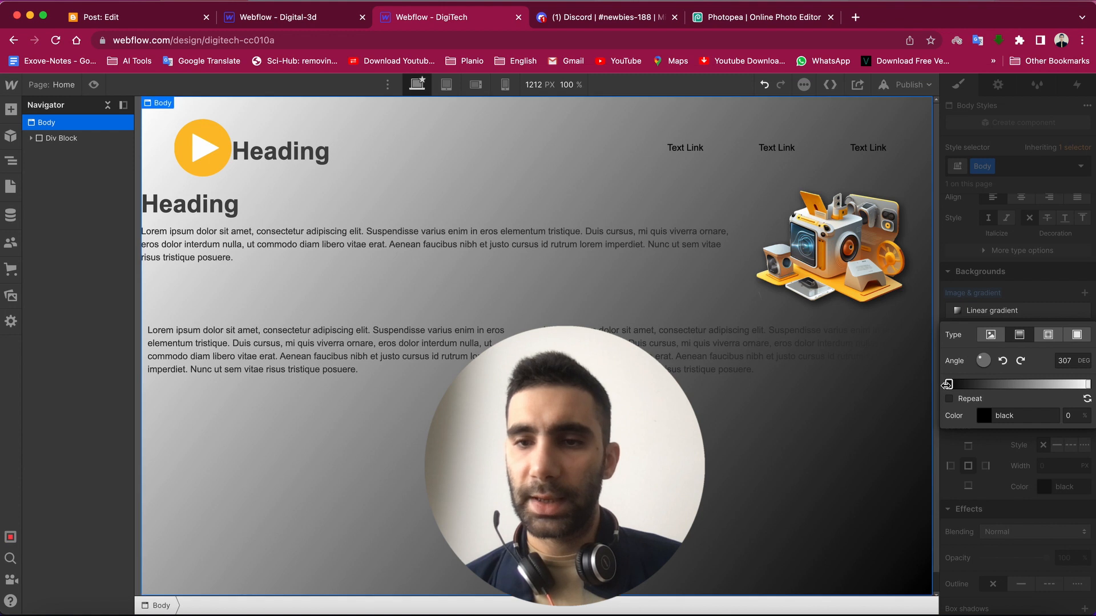
# - Change the white end stop of the Body's linear gradient to light blue #63dbff
pyautogui.click(1089, 385)
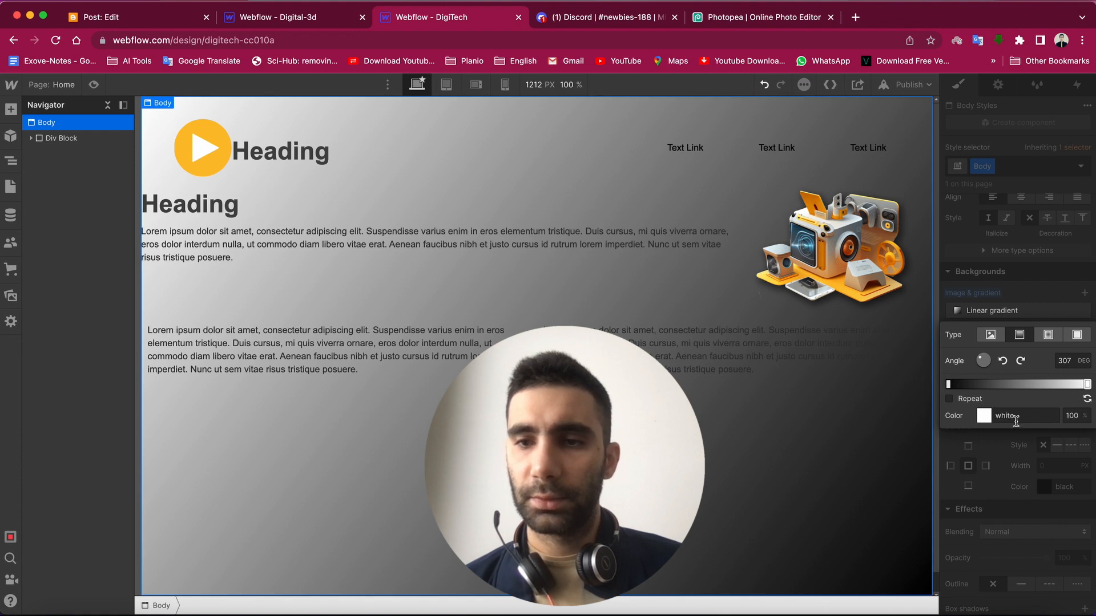
pyautogui.click(982, 415)
pyautogui.moveTo(1042, 316); pyautogui.dragTo(1035, 313)
pyautogui.moveTo(1036, 251); pyautogui.dragTo(1034, 177)
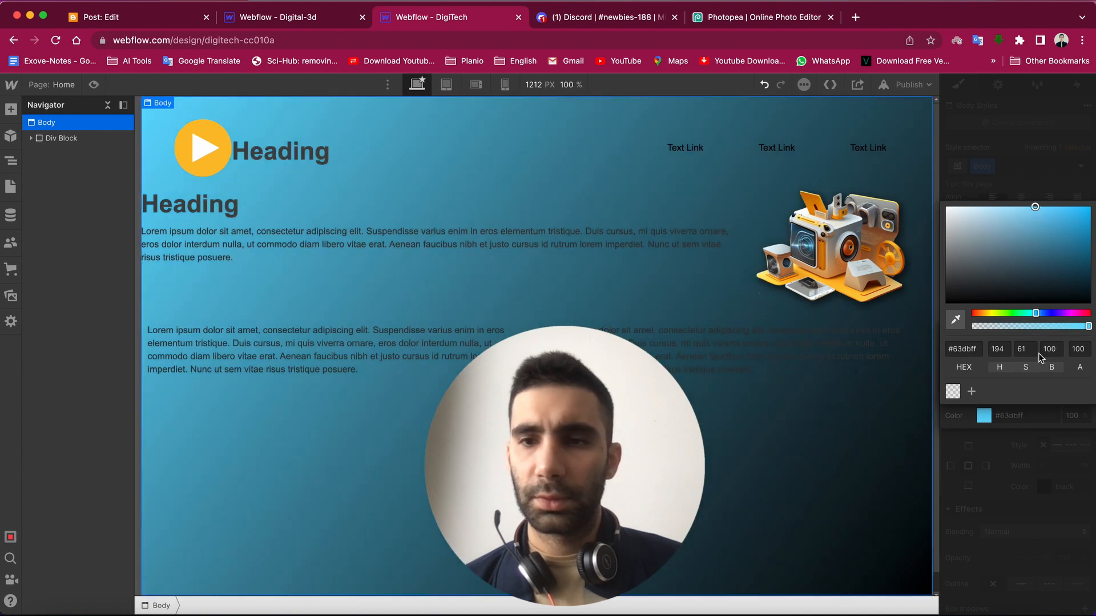
pyautogui.click(1050, 440)
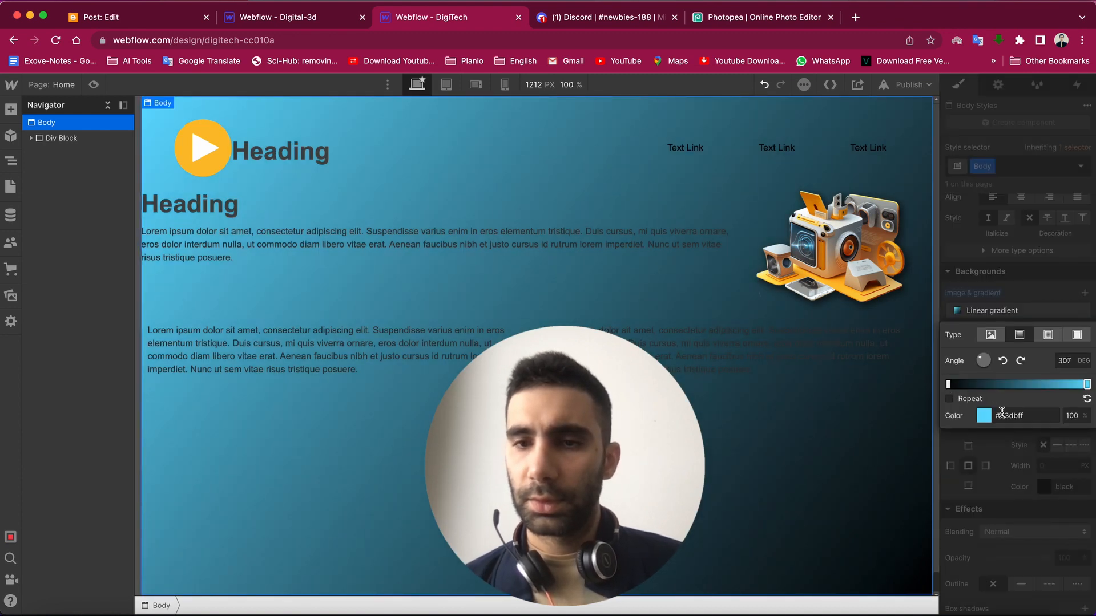
pyautogui.click(1014, 482)
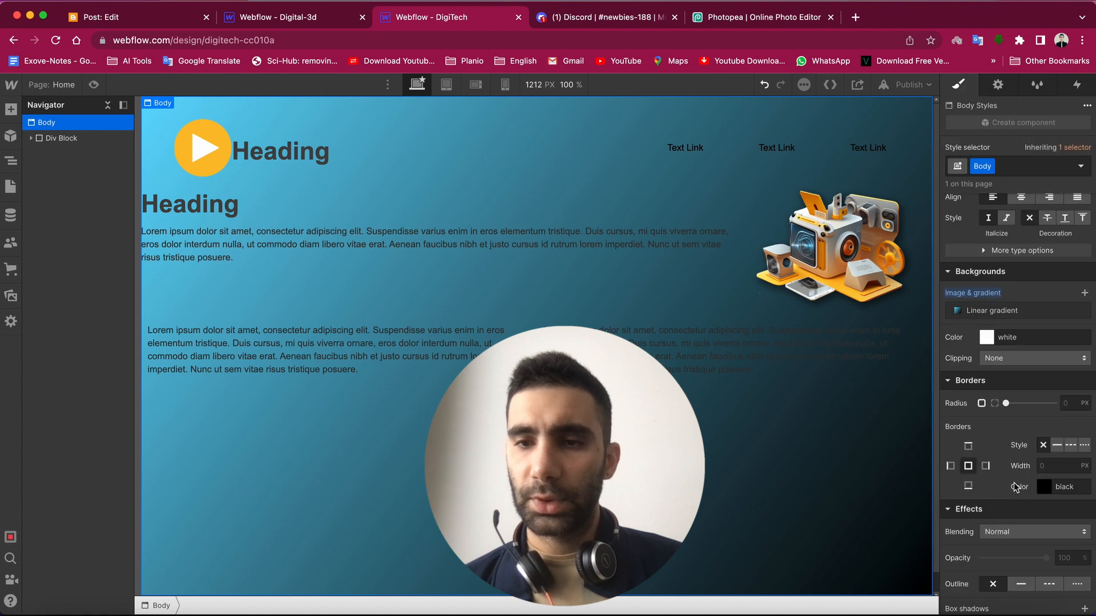
# - Add a linear gradient background to the main div block that wraps all the page sections
pyautogui.click(56, 145)
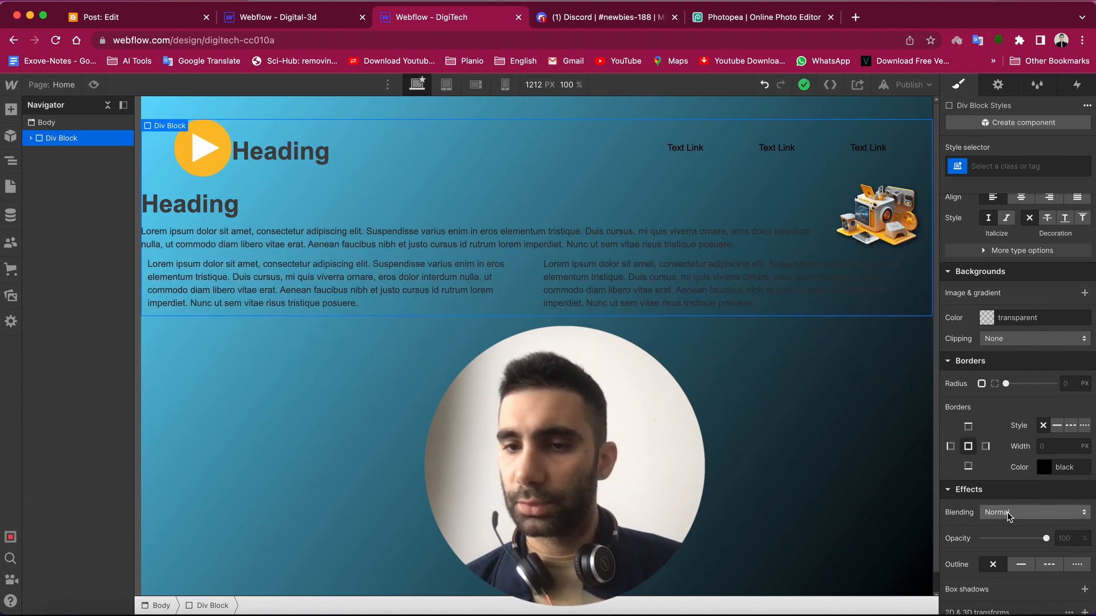
pyautogui.scroll(5, 1044, 393)
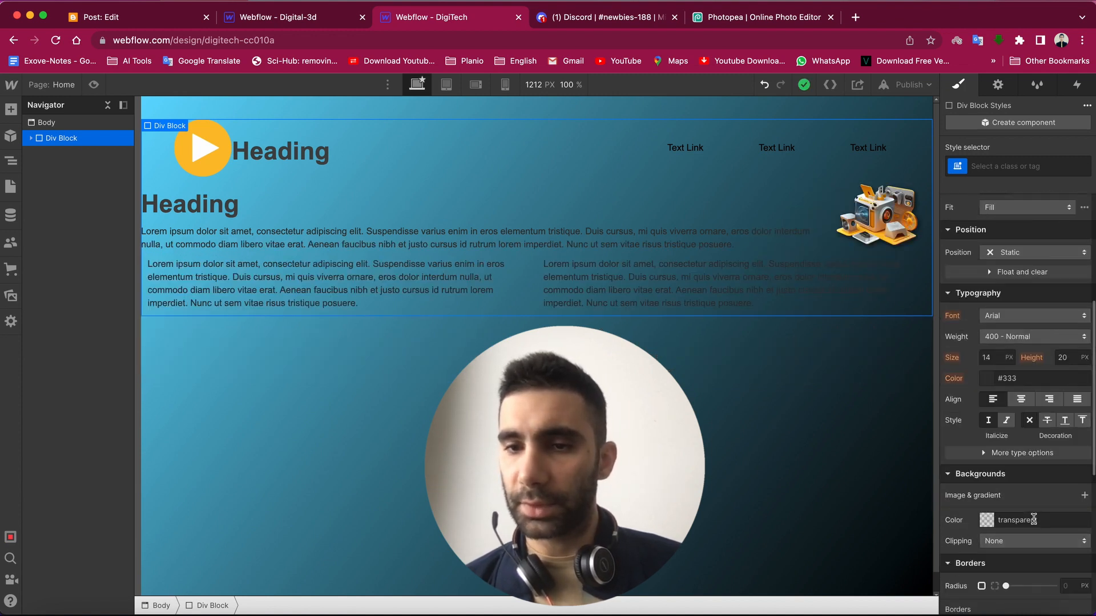
pyautogui.click(1084, 495)
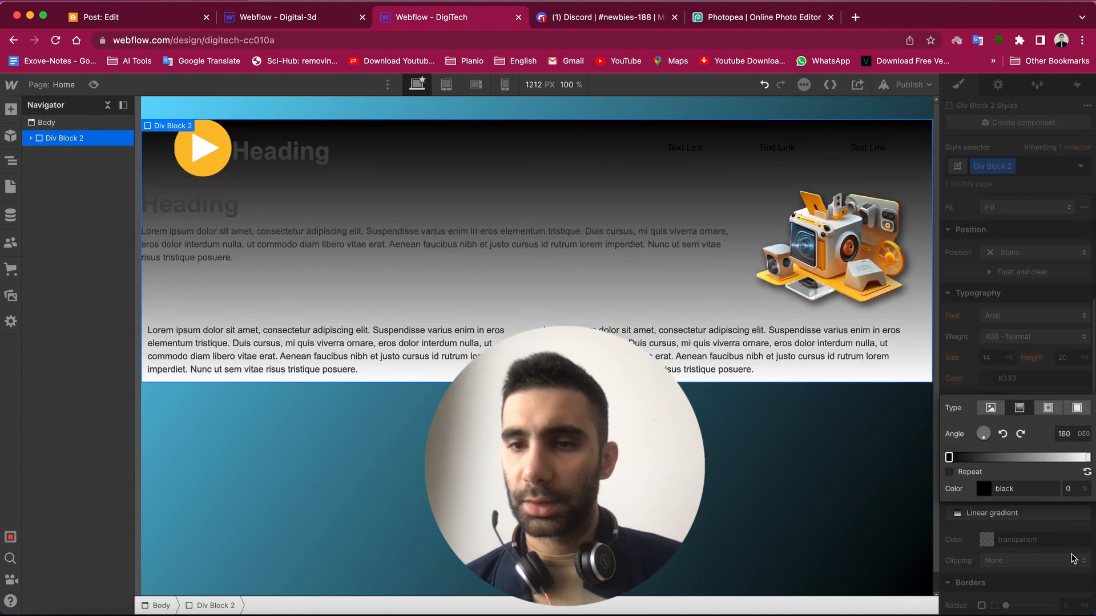
# - Switch to Photopea, sample the cream color #faf5e3 from the reference design's card and copy its hex code
pyautogui.click(759, 17)
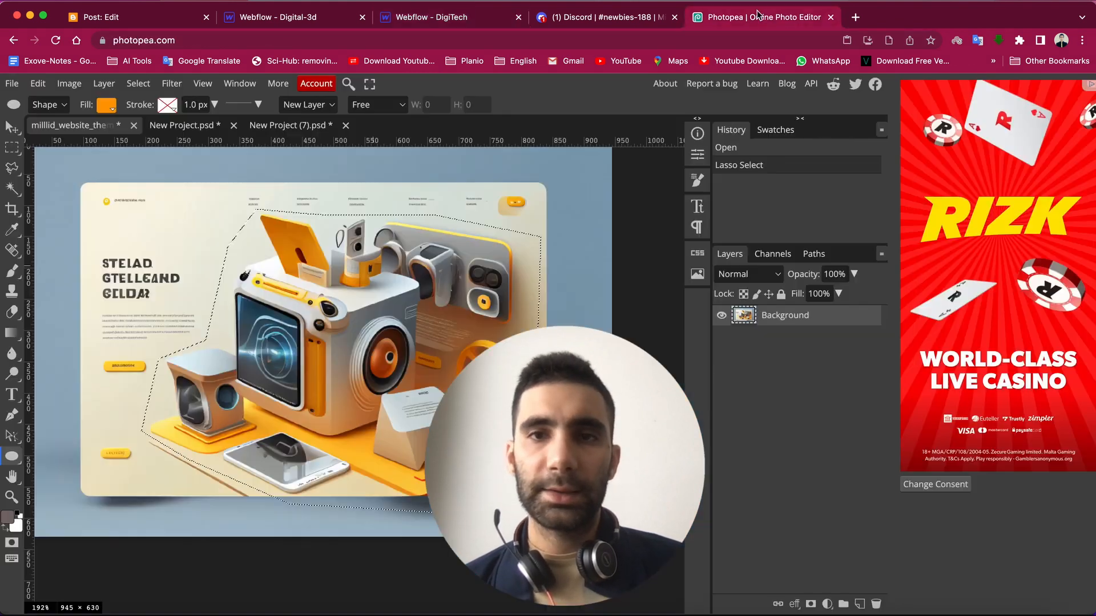
pyautogui.click(7, 517)
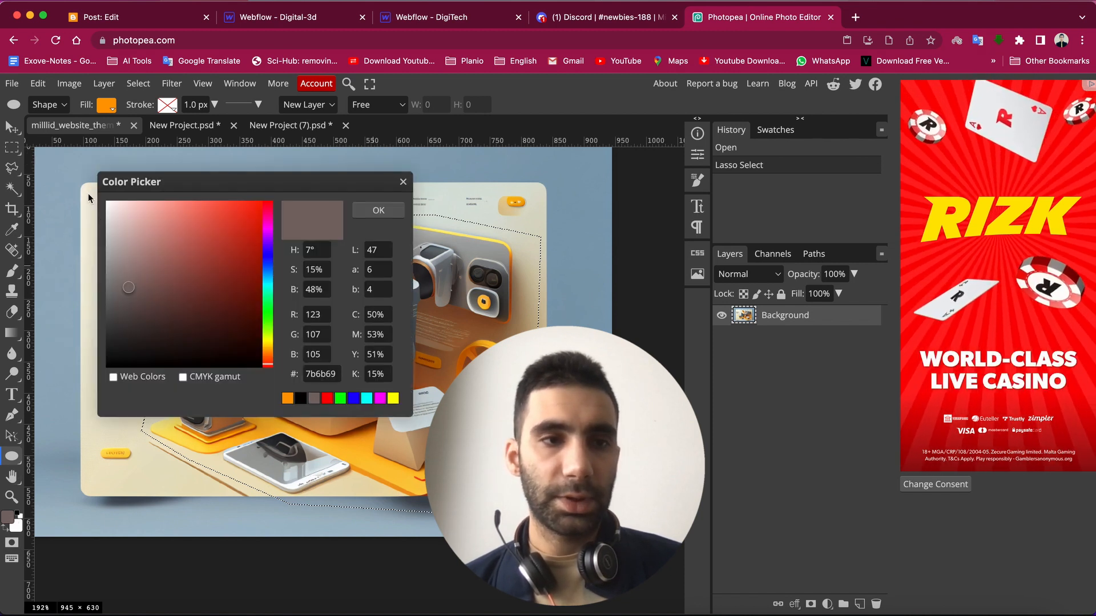
pyautogui.doubleClick(318, 375)
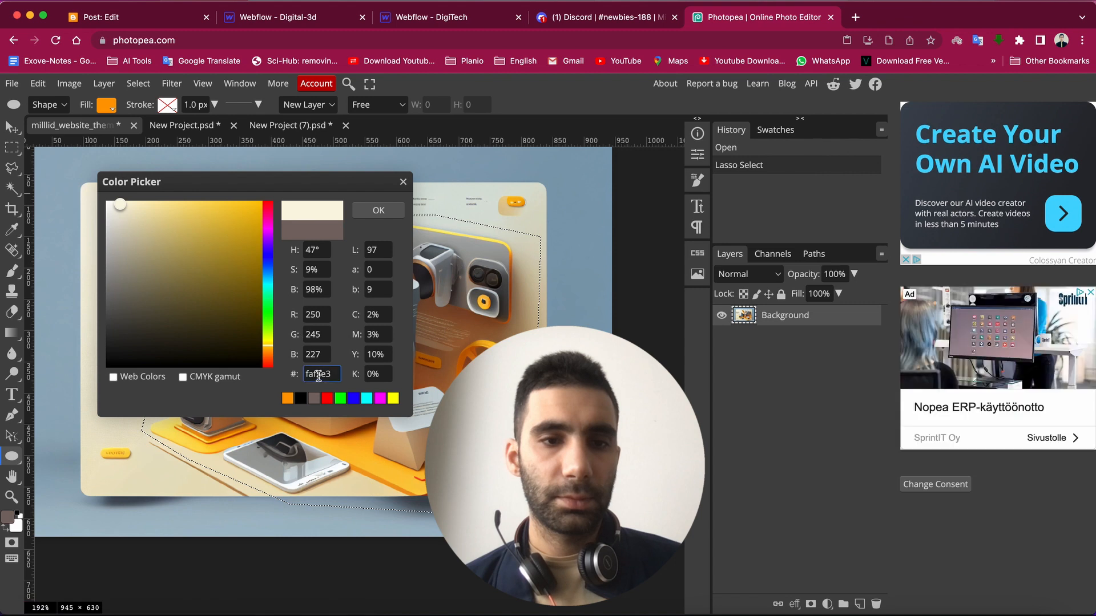
# - Back in Webflow, set the main div block's gradient angle to 302 degrees and its white end stop to #faf5e3
pyautogui.click(429, 25)
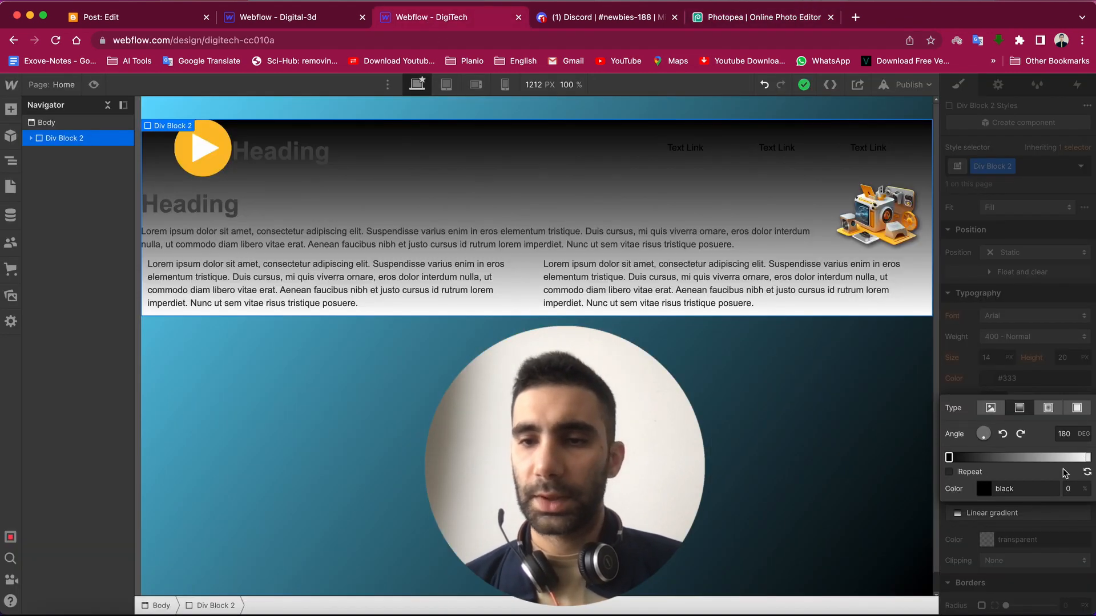
pyautogui.click(1088, 458)
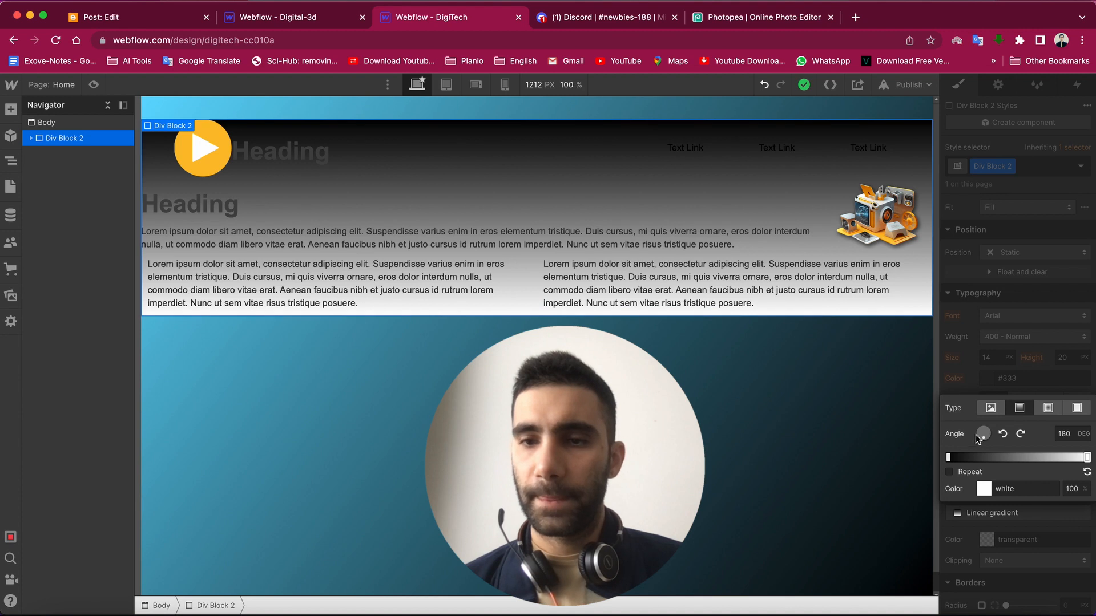
pyautogui.moveTo(983, 437); pyautogui.dragTo(971, 426)
pyautogui.click(997, 486)
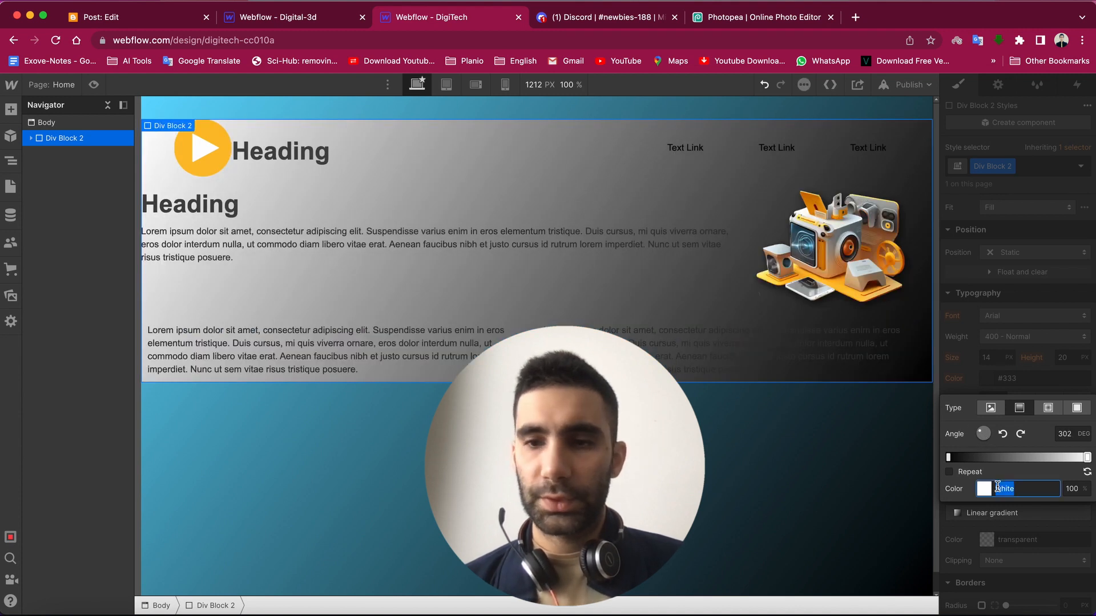
pyautogui.write('#faf5e3')
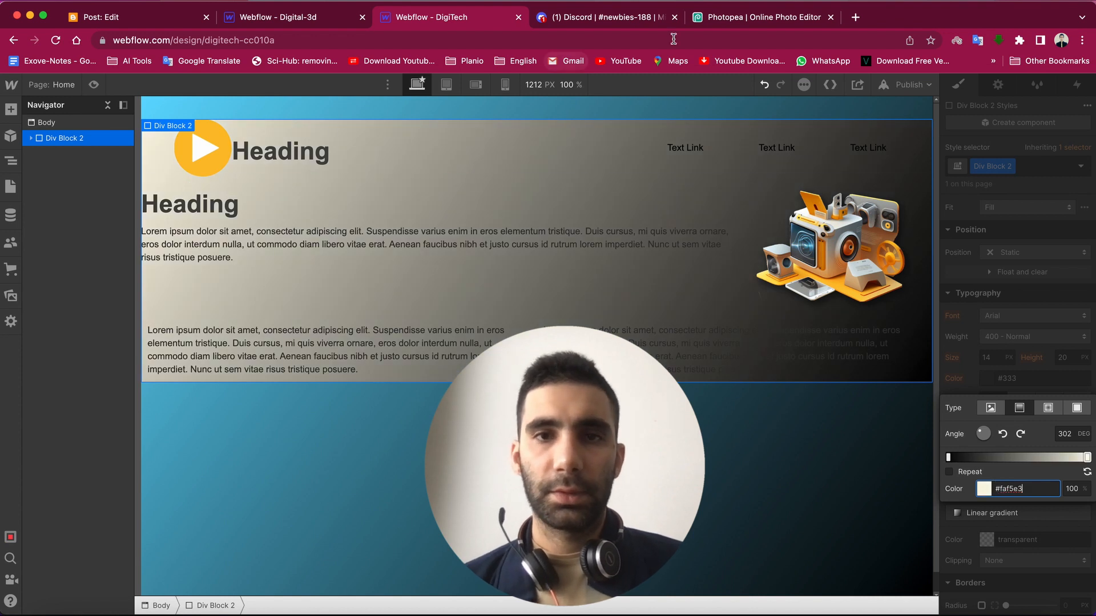
# - Switch to Photopea, pick the darker tan #cbad7c for the card gradient and copy its hex code
pyautogui.click(780, 21)
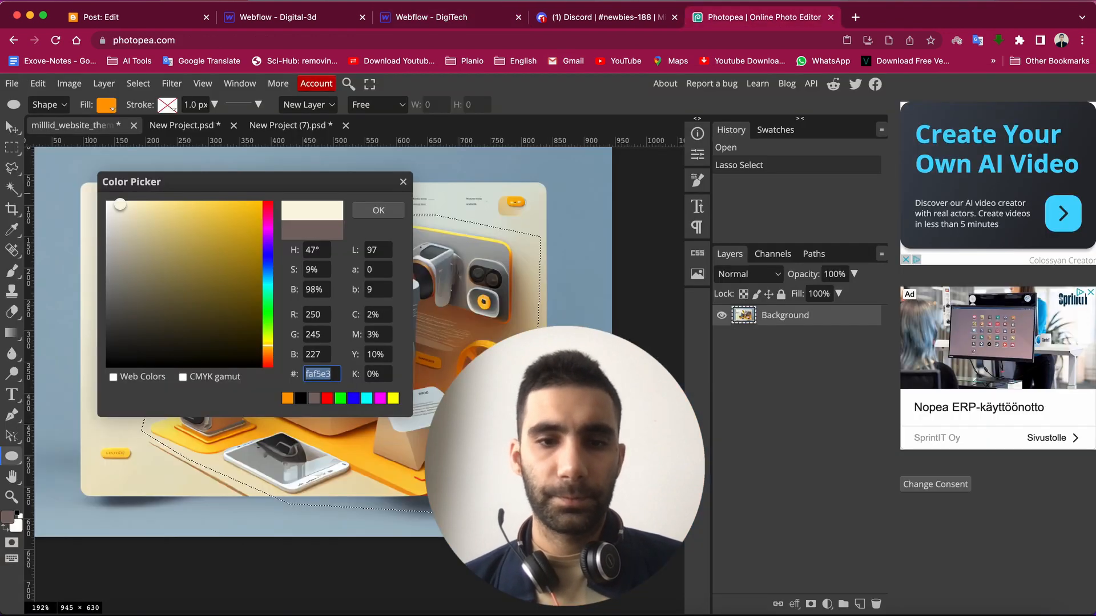
pyautogui.click(168, 237)
pyautogui.click(166, 234)
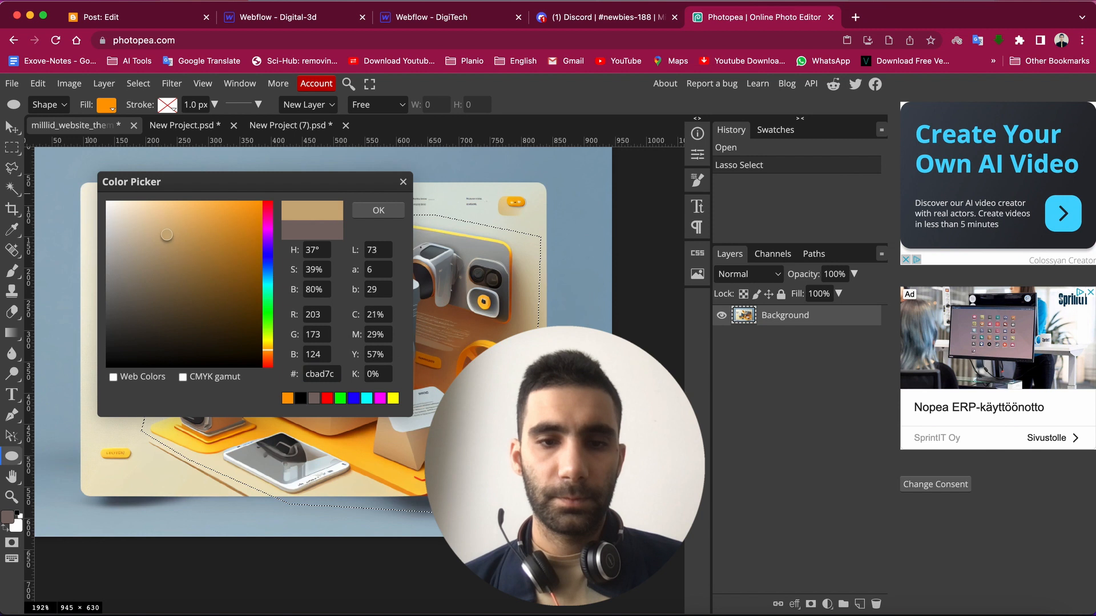
pyautogui.click(321, 368)
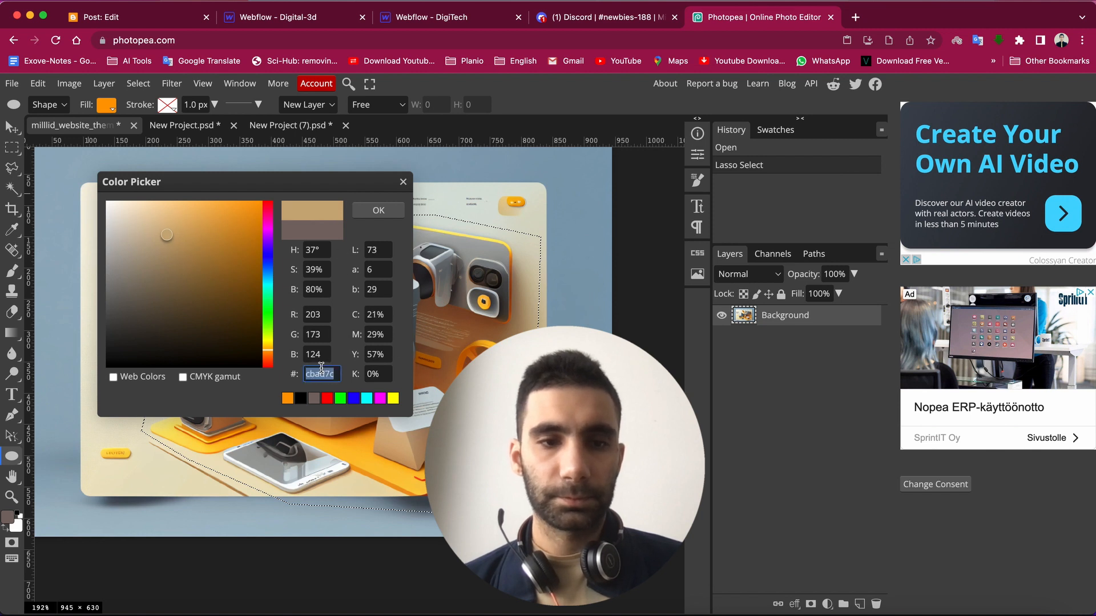
# - Back in Webflow, change the black start stop of the main div block's gradient to #cbad7c
pyautogui.click(423, 22)
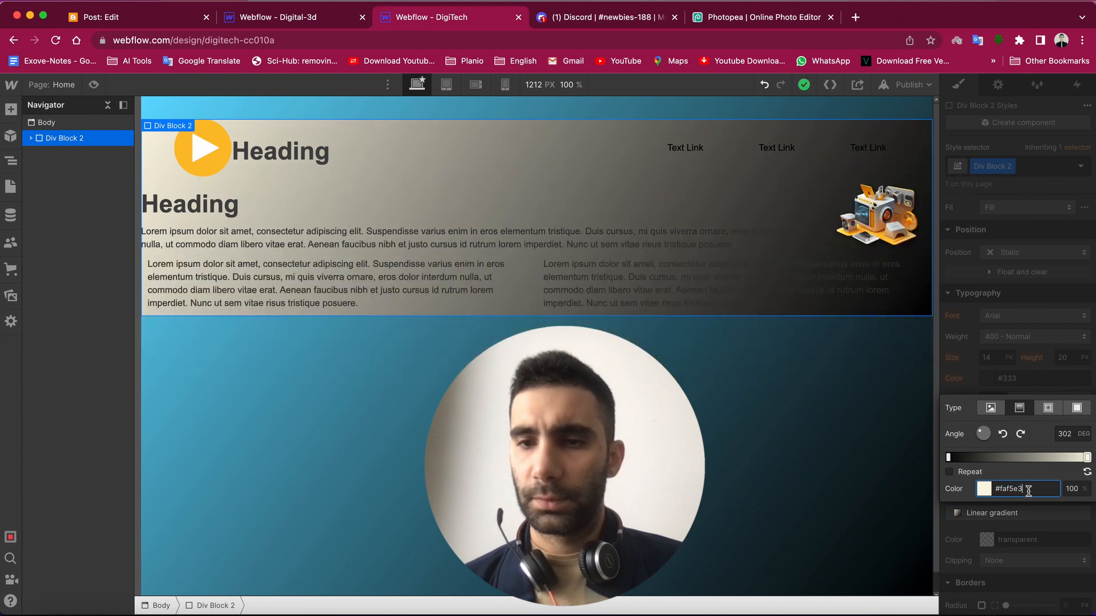
pyautogui.click(949, 457)
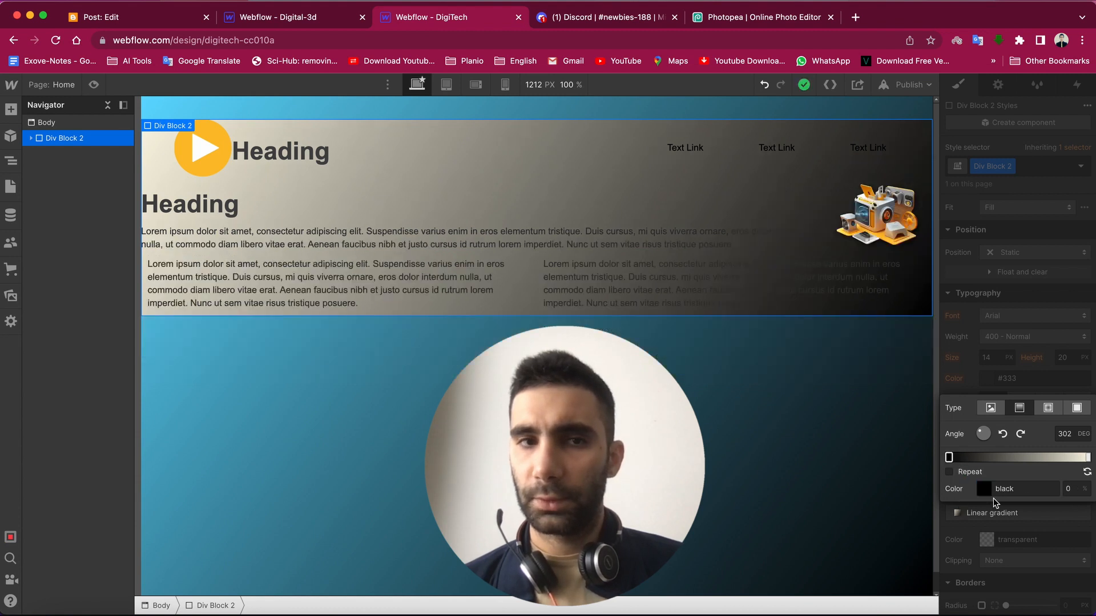
pyautogui.click(1021, 494)
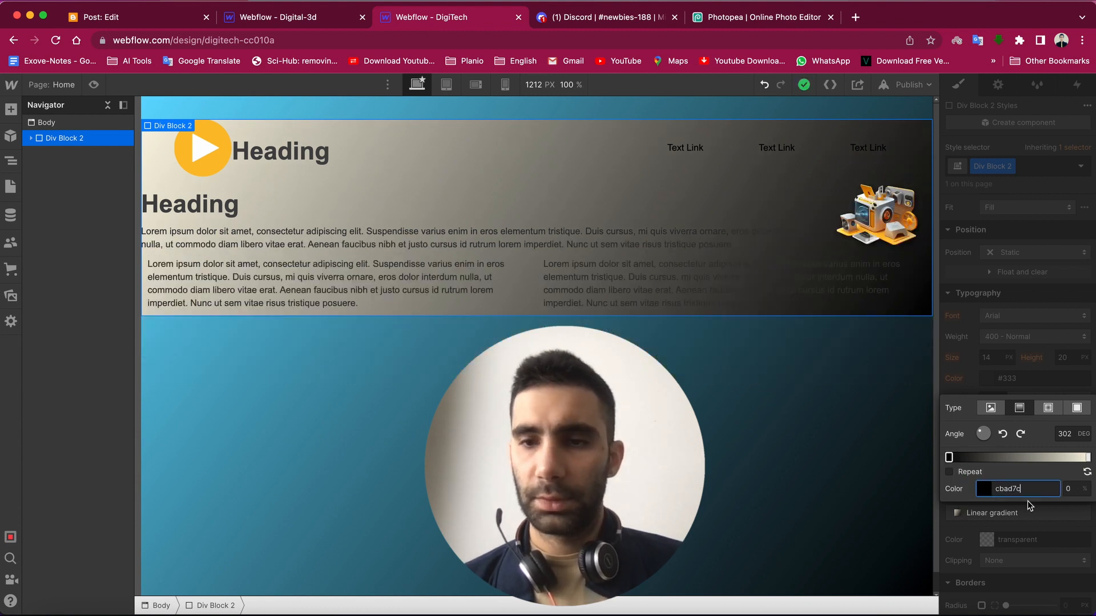
pyautogui.press('Return')
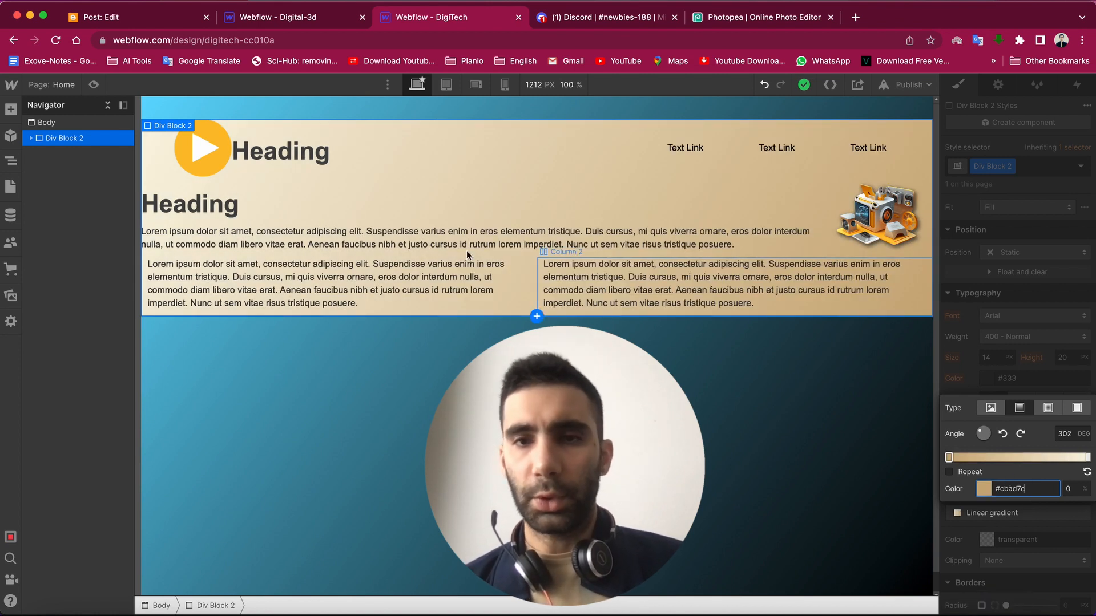
pyautogui.click(1037, 371)
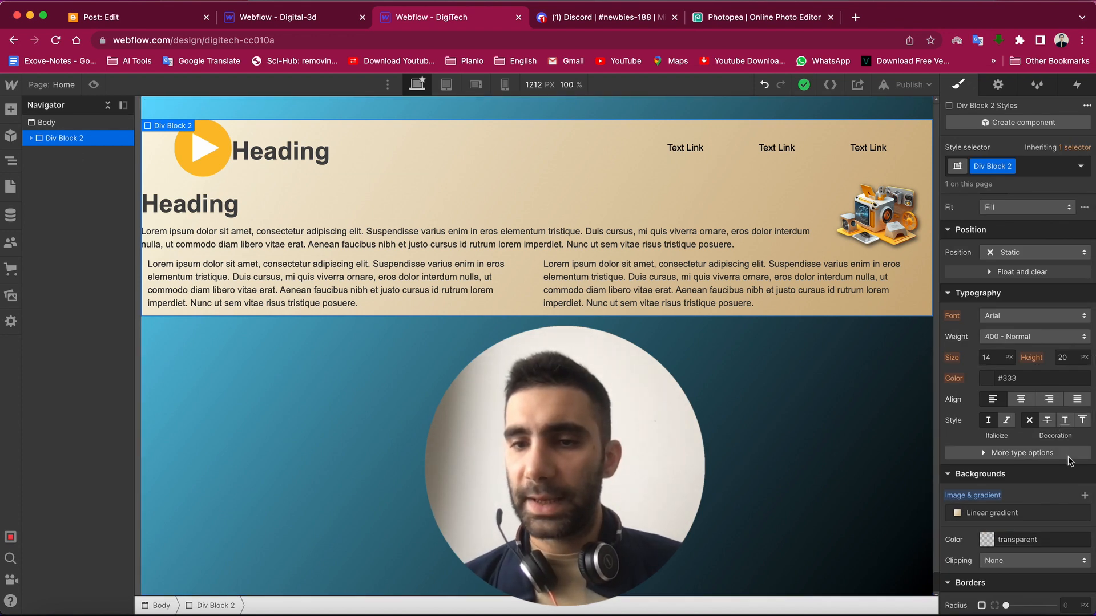
# - Set the main div block's left and right margins to 66 px
pyautogui.scroll(5, 1056, 354)
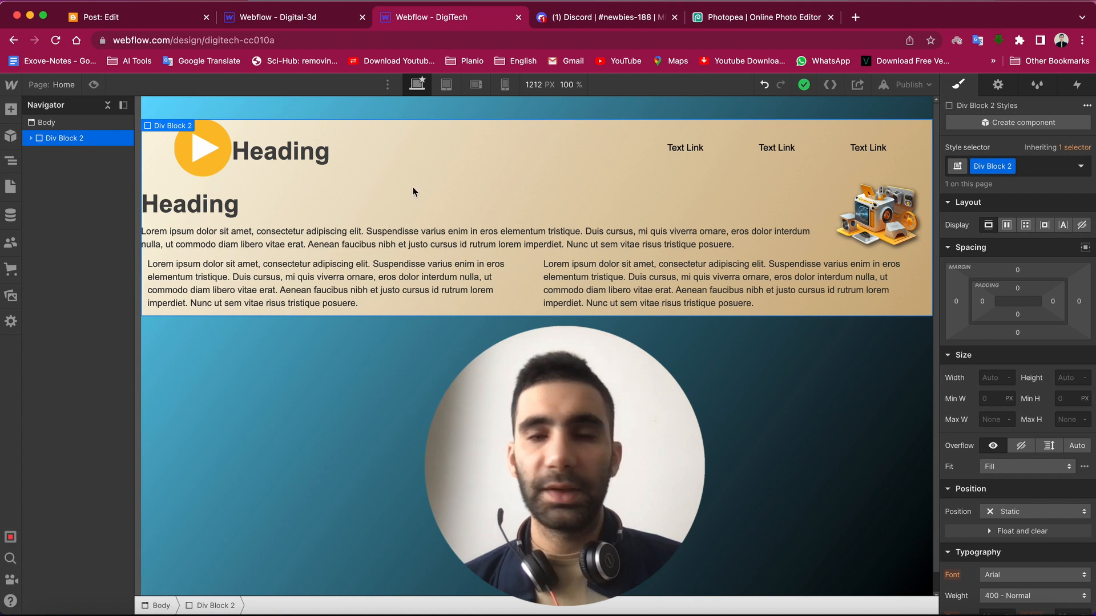
pyautogui.press('super+z')
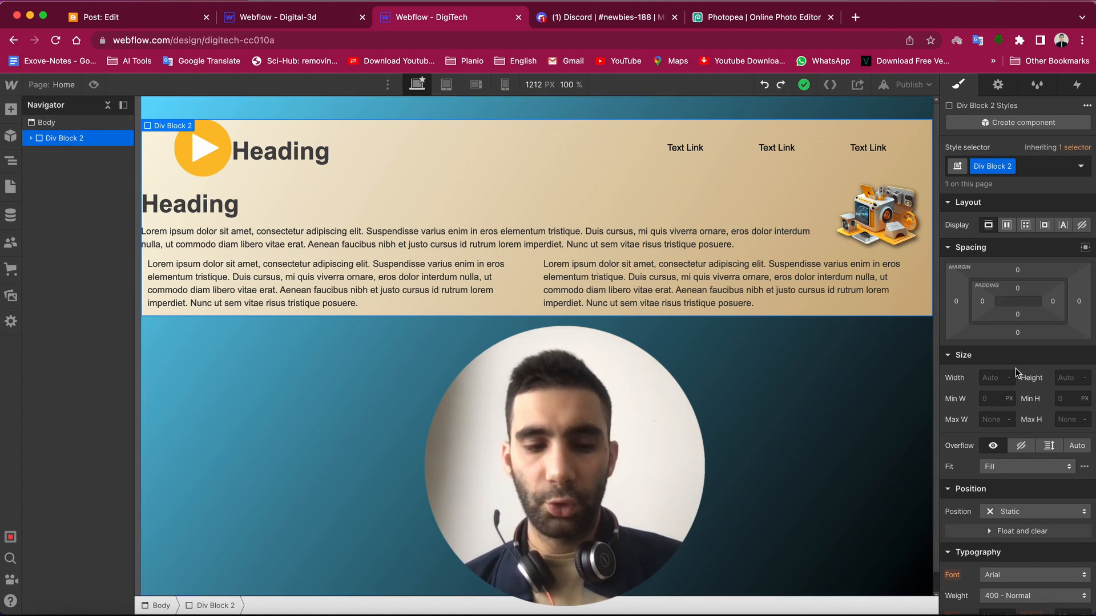
pyautogui.moveTo(1078, 301)
pyautogui.mouseDown()
pyautogui.moveTo(1093, 306)
pyautogui.moveTo(1075, 304)
pyautogui.moveTo(1086, 303)
pyautogui.moveTo(1078, 314)
pyautogui.mouseUp()
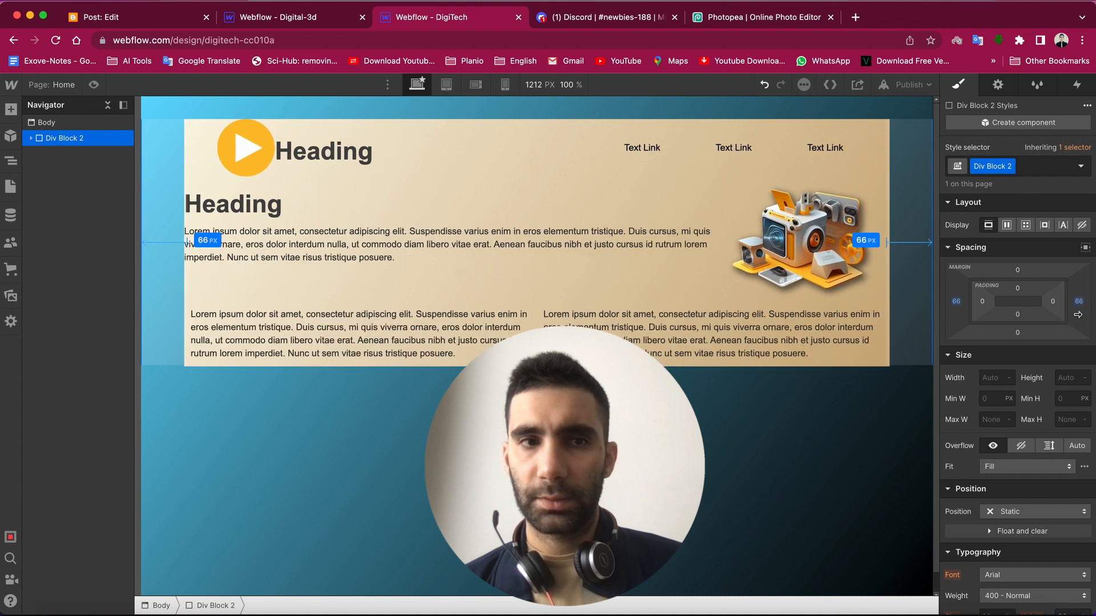
# - Round the main div block's corners with a 7 px border radius
pyautogui.scroll(-1, 984, 468)
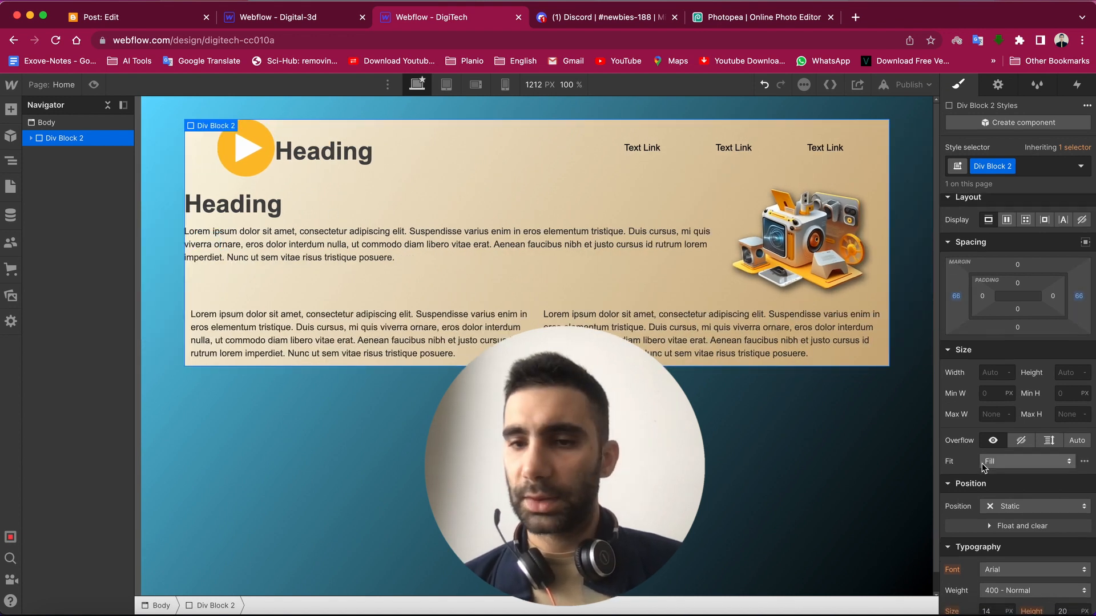
pyautogui.scroll(-10, 984, 467)
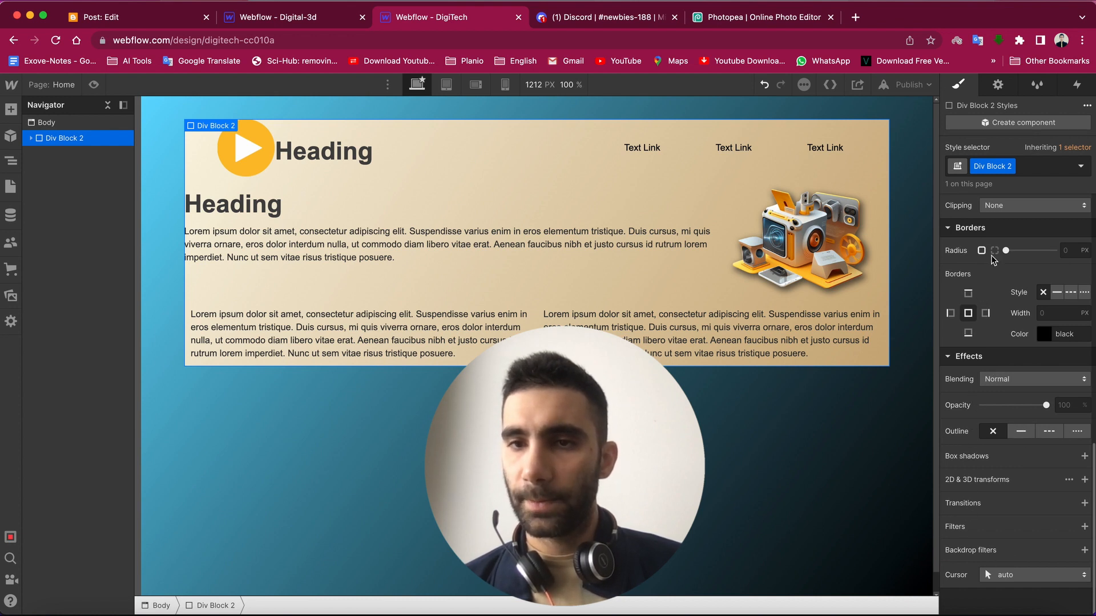
pyautogui.moveTo(1008, 252)
pyautogui.mouseDown()
pyautogui.moveTo(1032, 252)
pyautogui.moveTo(1023, 255)
pyautogui.mouseUp()
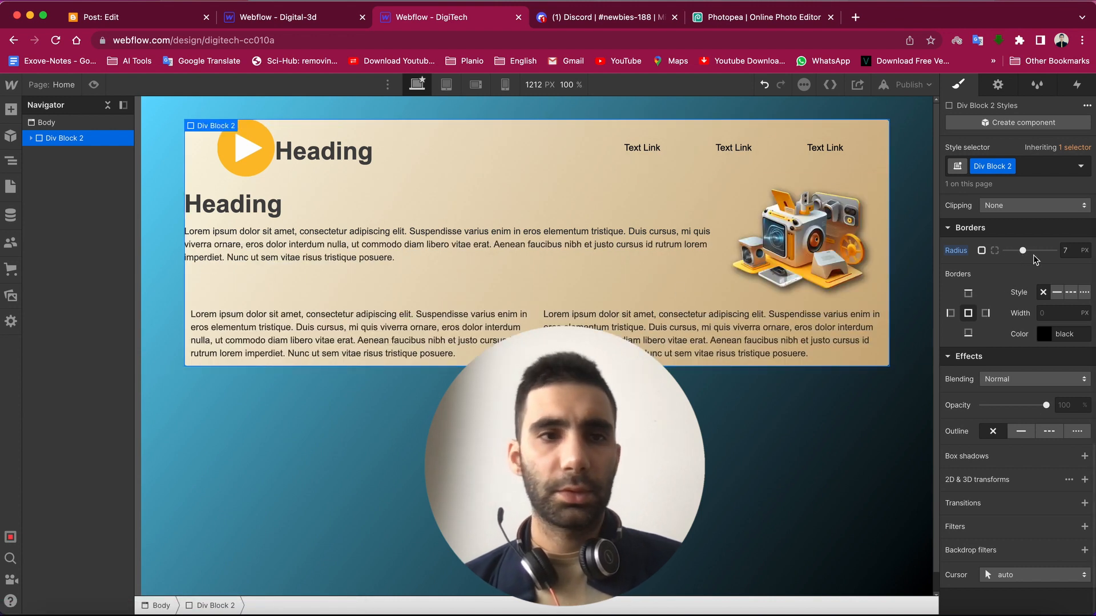
# - Add top padding to the header section inside the main div block, moving its logo and links down
pyautogui.click(32, 139)
pyautogui.click(66, 154)
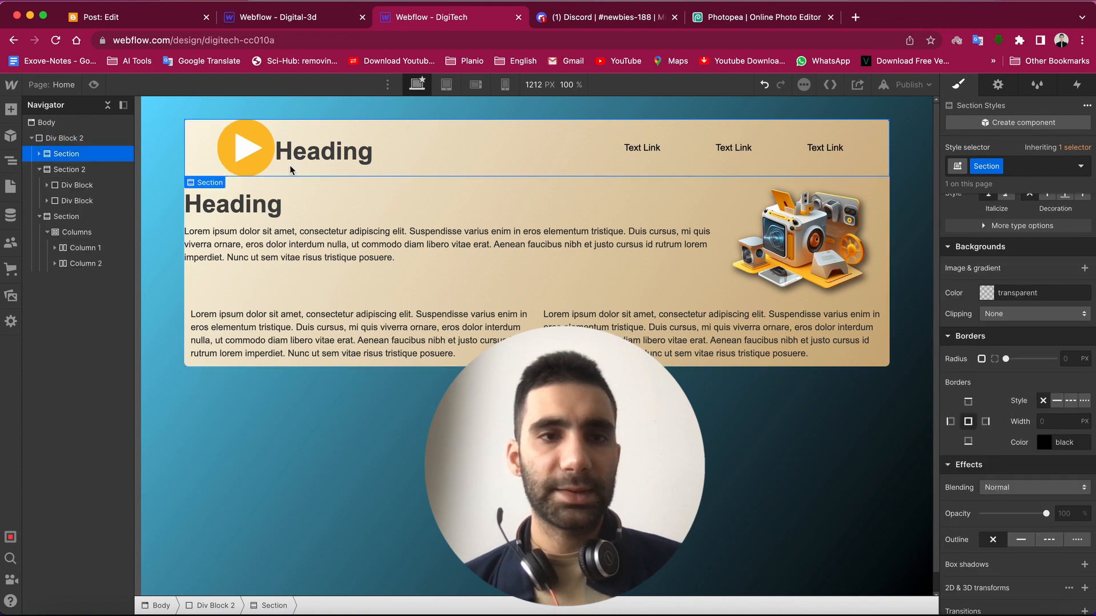
pyautogui.moveTo(1028, 450); pyautogui.dragTo(1025, 443)
pyautogui.click(562, 457)
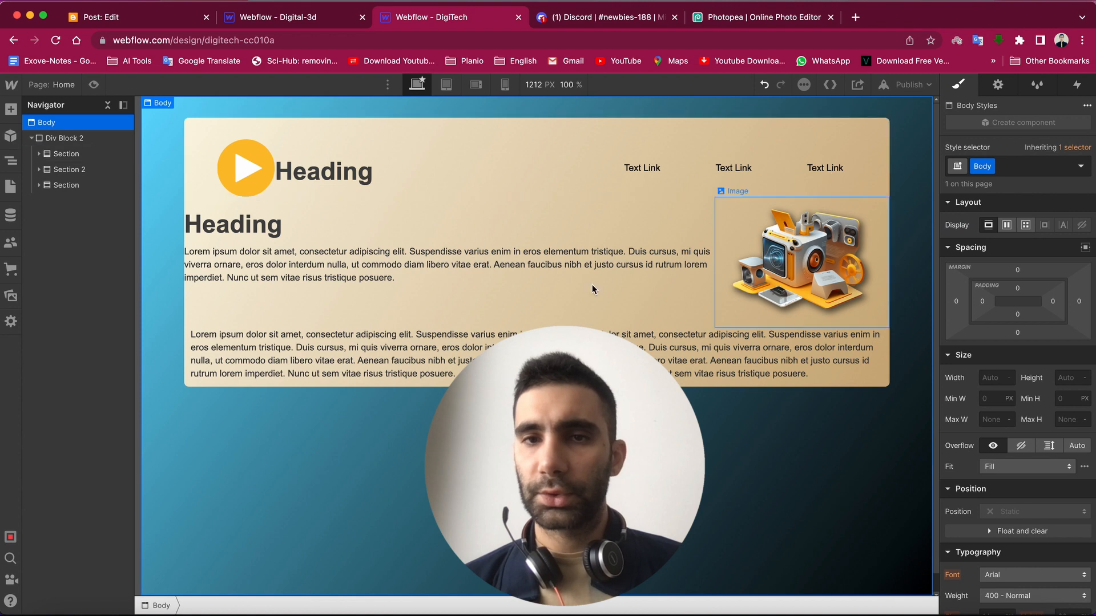
# - Select the header's last text link, and copy the orange #f8b30f sampled from the reference design's header button in Photopea
pyautogui.click(823, 168)
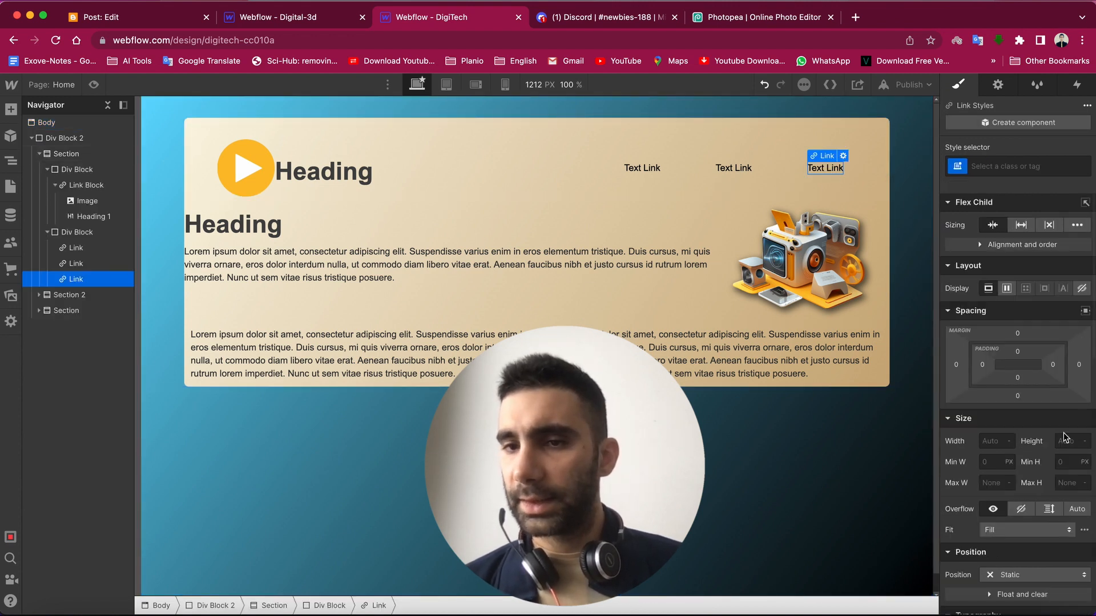
pyautogui.scroll(-10, 1027, 450)
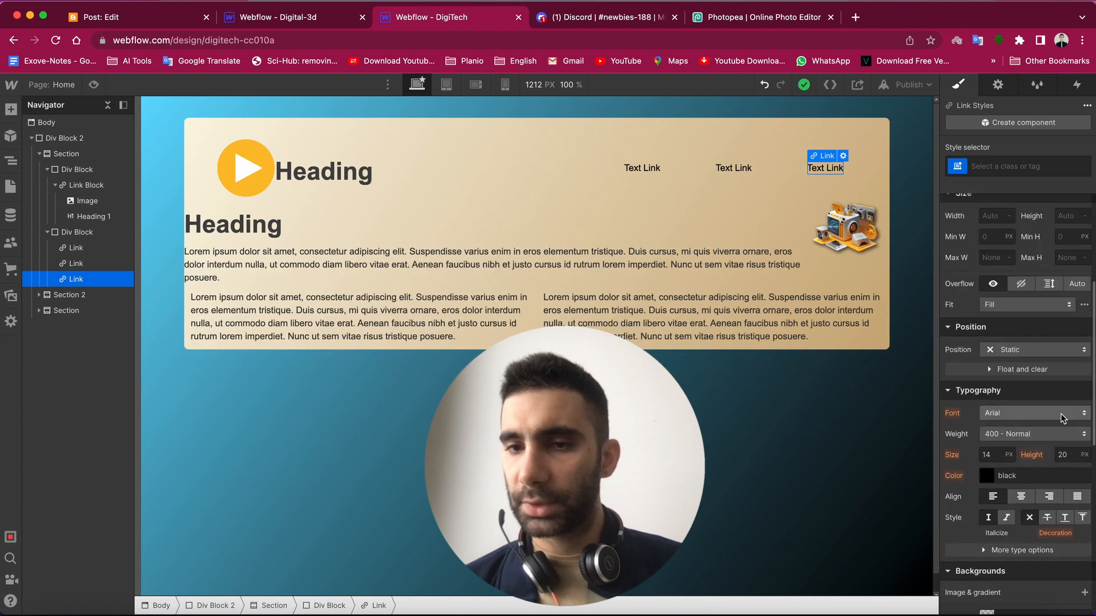
pyautogui.scroll(-2, 1062, 418)
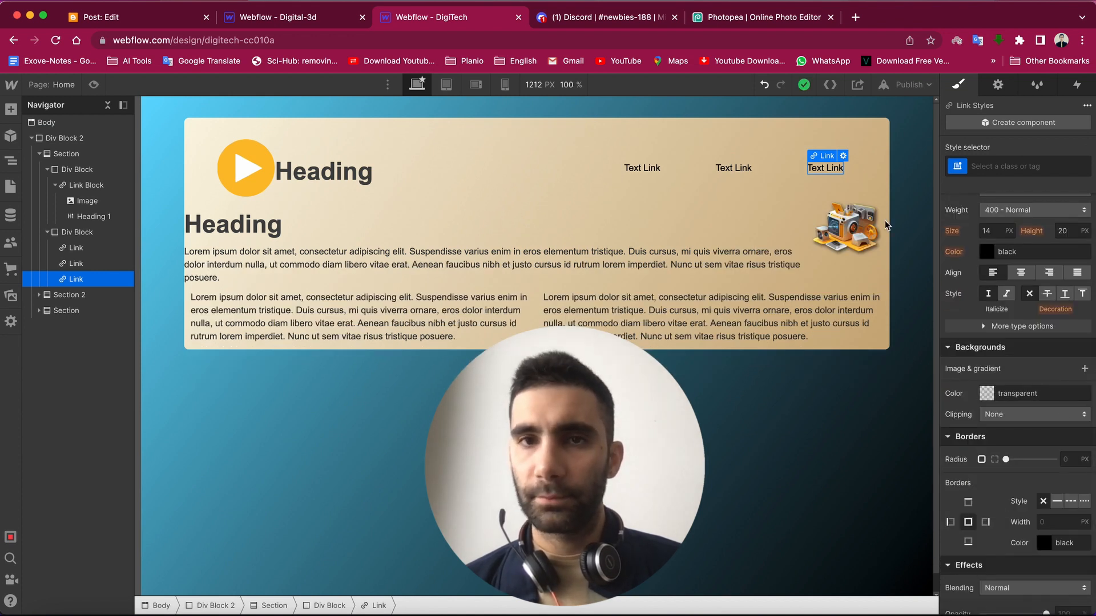
pyautogui.click(745, 19)
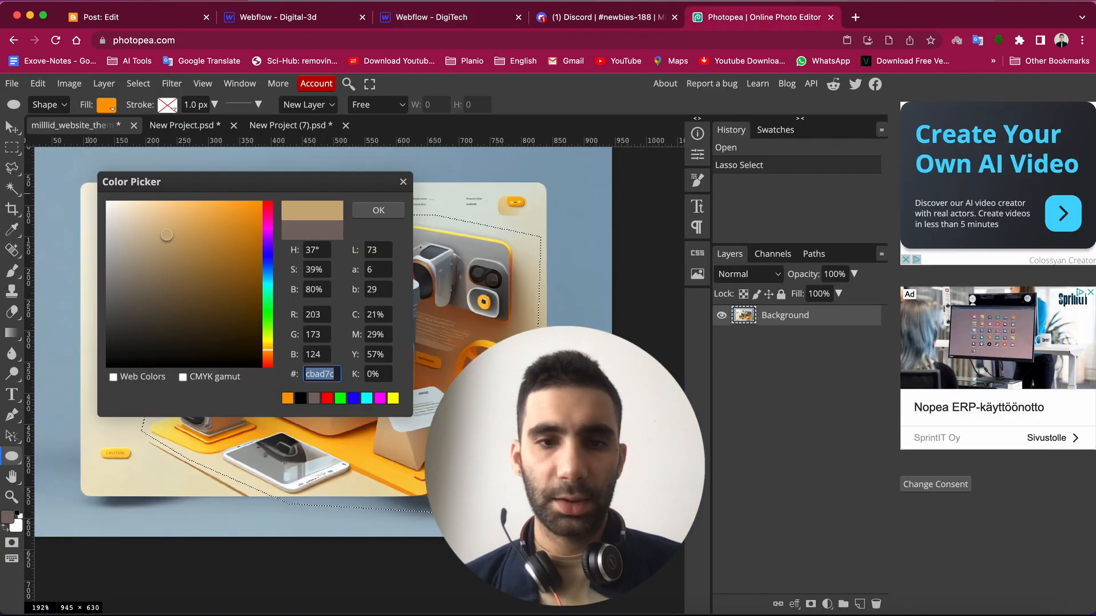
pyautogui.write('f8b91f')
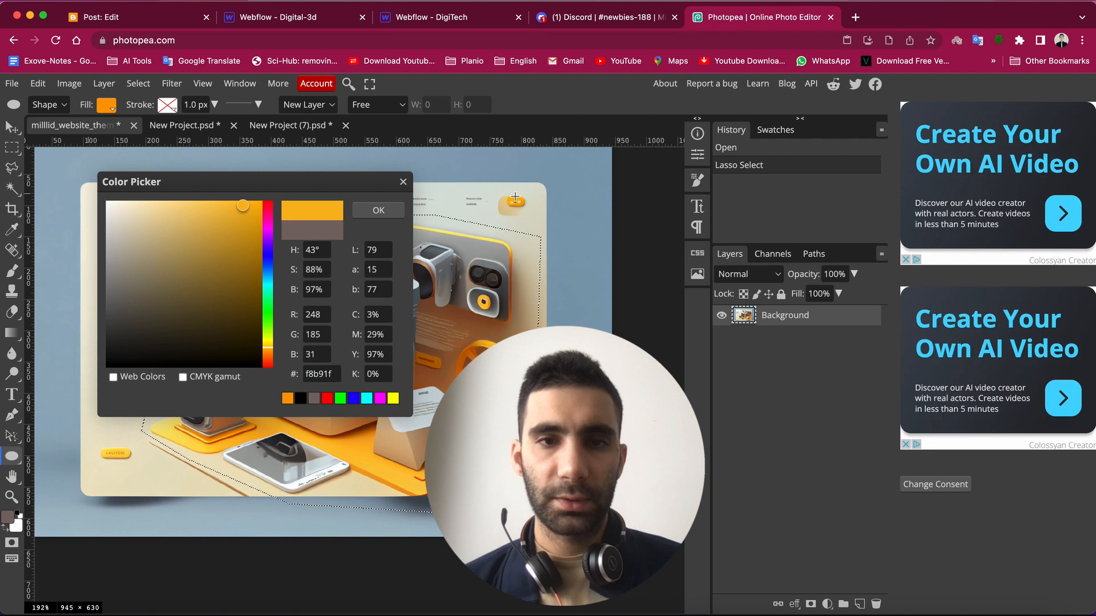
pyautogui.click(513, 201)
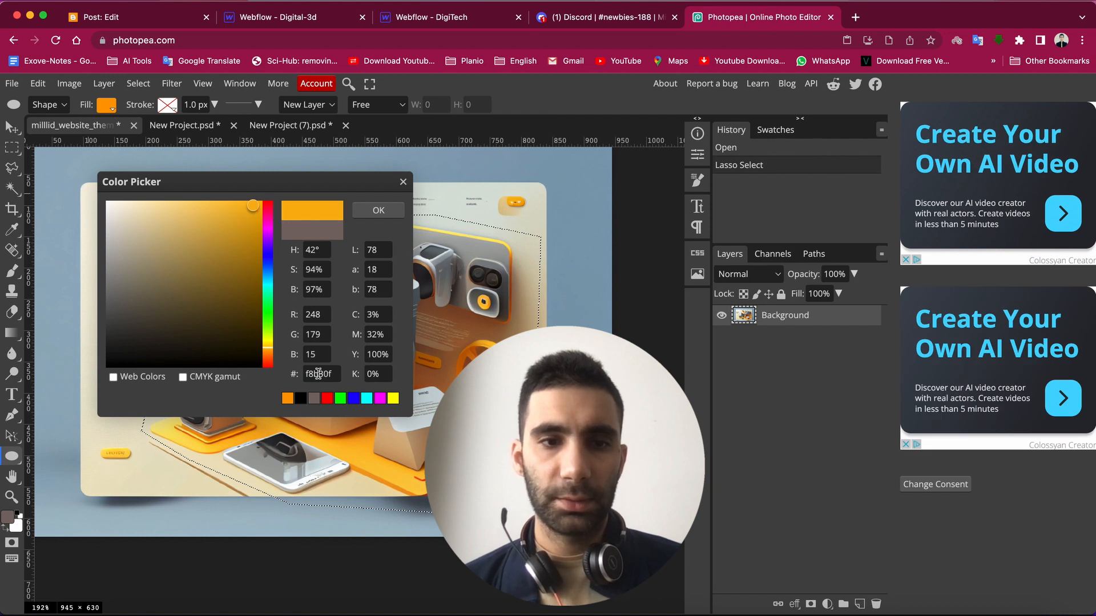
pyautogui.doubleClick(318, 374)
pyautogui.press('super+c')
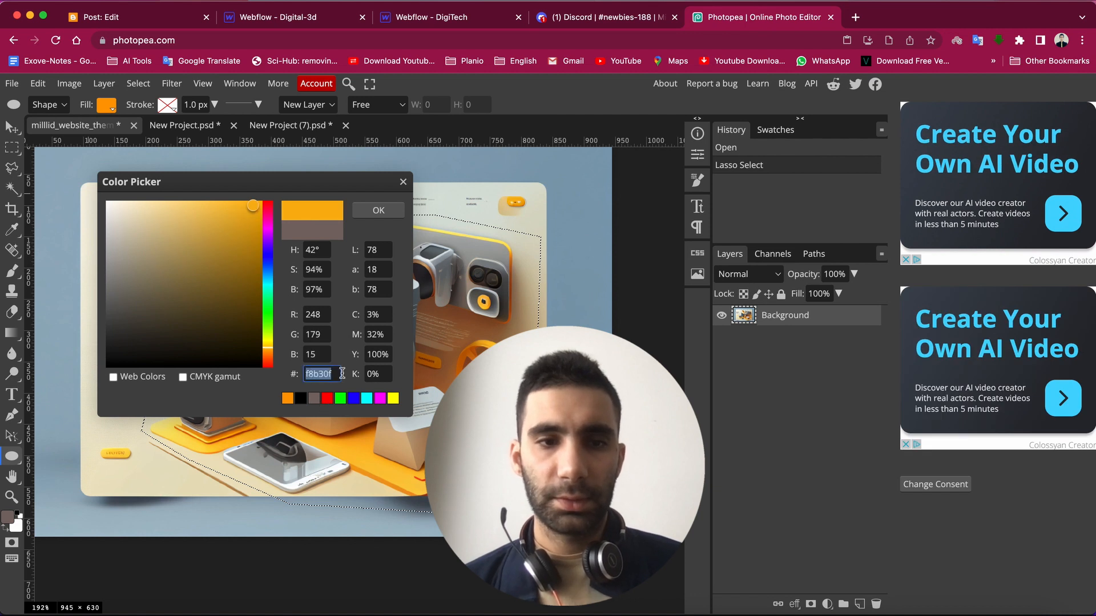
# - Back in Webflow, set the background color of the header's last text link to #f8b30f
pyautogui.click(451, 23)
pyautogui.scroll(-2, 1047, 512)
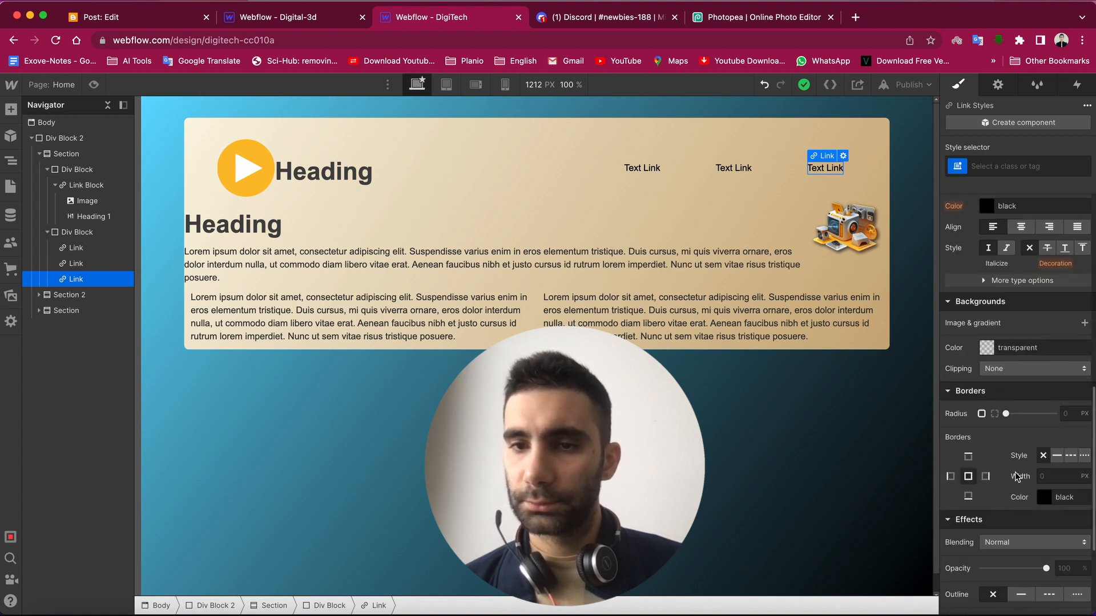
pyautogui.scroll(-2, 1014, 476)
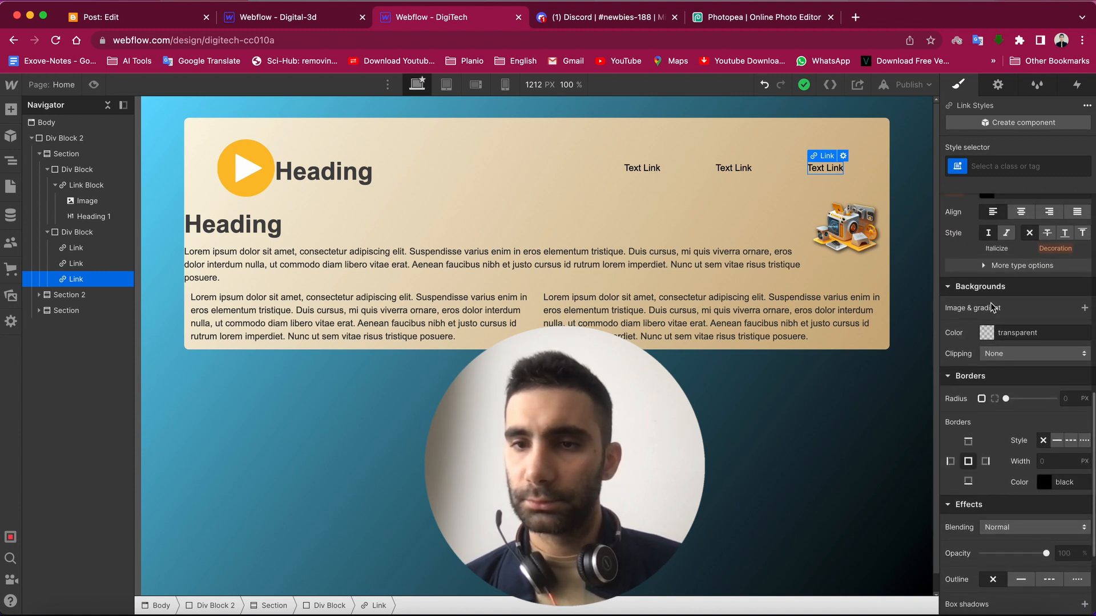
pyautogui.click(989, 335)
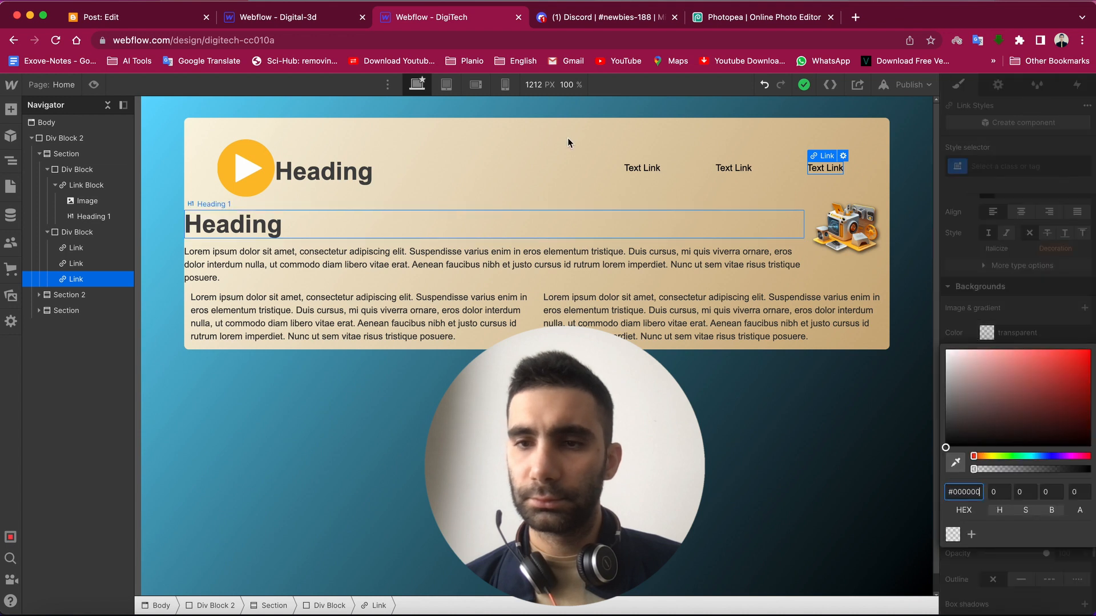
pyautogui.tripleClick(957, 491)
pyautogui.press('super+v')
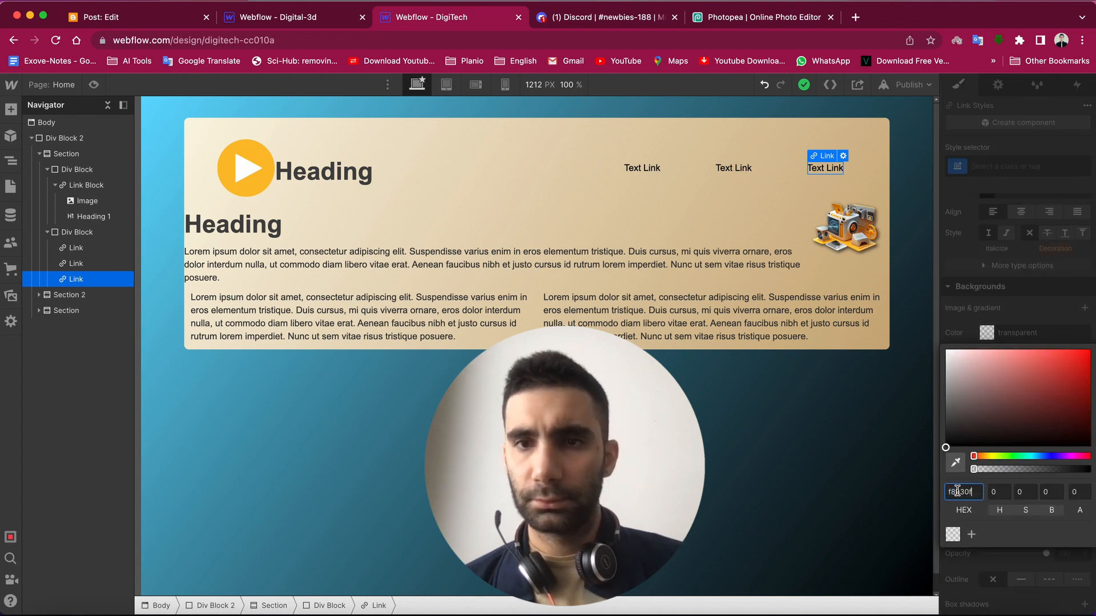
pyautogui.press('Return')
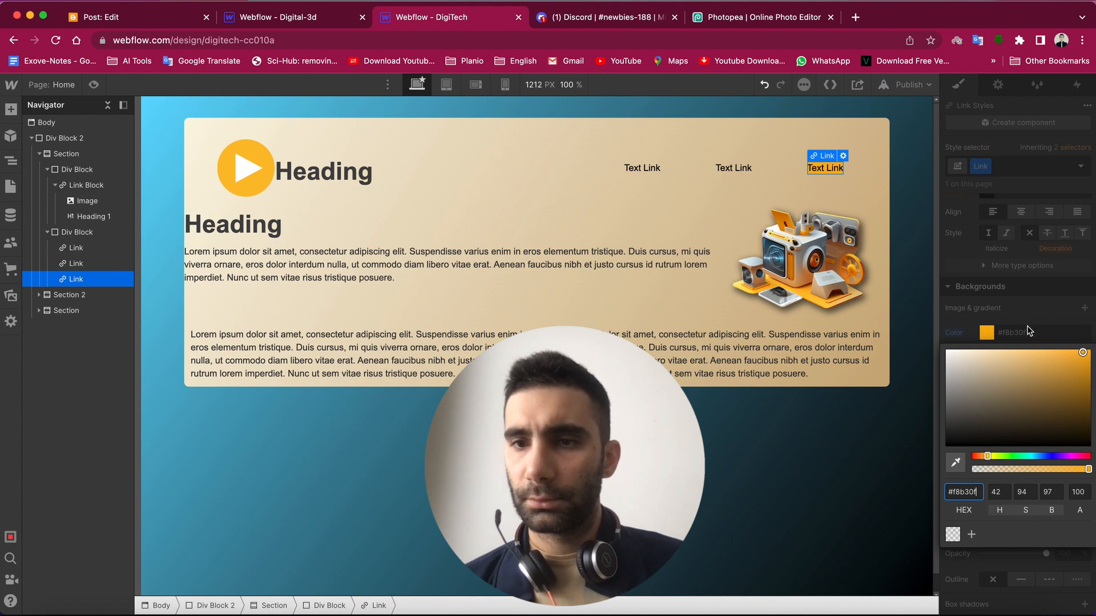
# - Pad the header's last text link with 19 px at both sides and 6 px above and below
pyautogui.click(1057, 298)
pyautogui.scroll(10, 1041, 247)
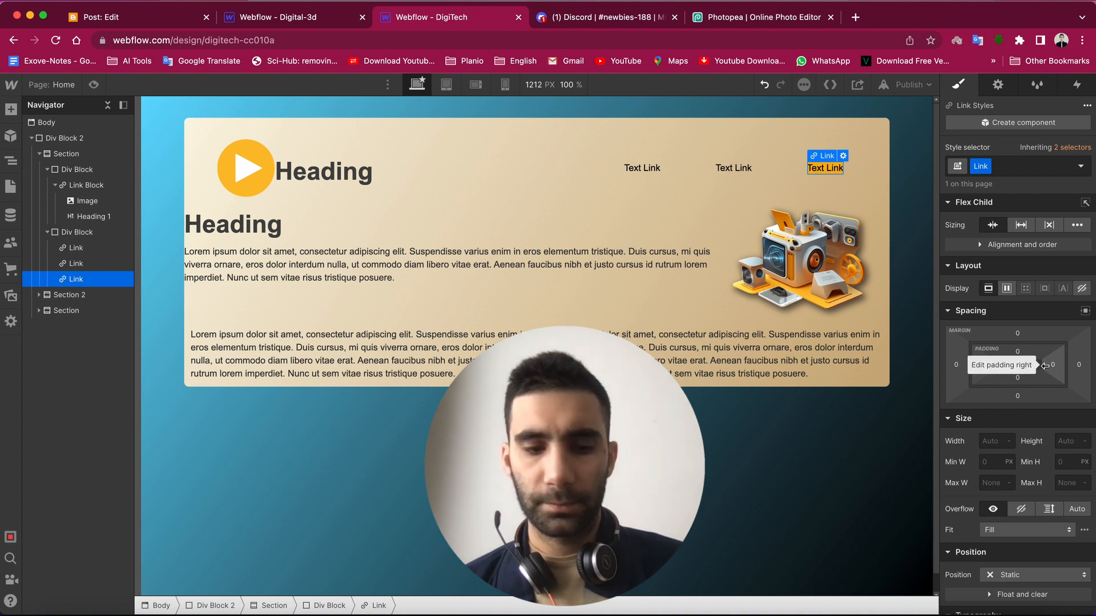
pyautogui.moveTo(1044, 366); pyautogui.dragTo(1024, 357)
pyautogui.press('alt')
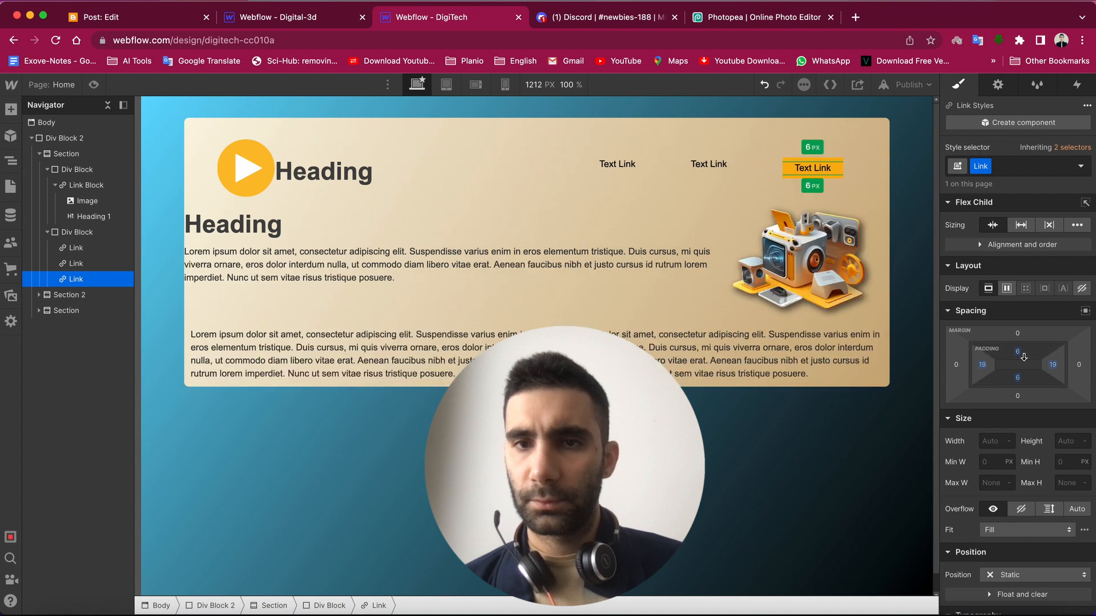
# - Round the orange header link's corners to a 20 px radius and add an outer box shadow with a 5 px distance
pyautogui.scroll(-10, 1027, 441)
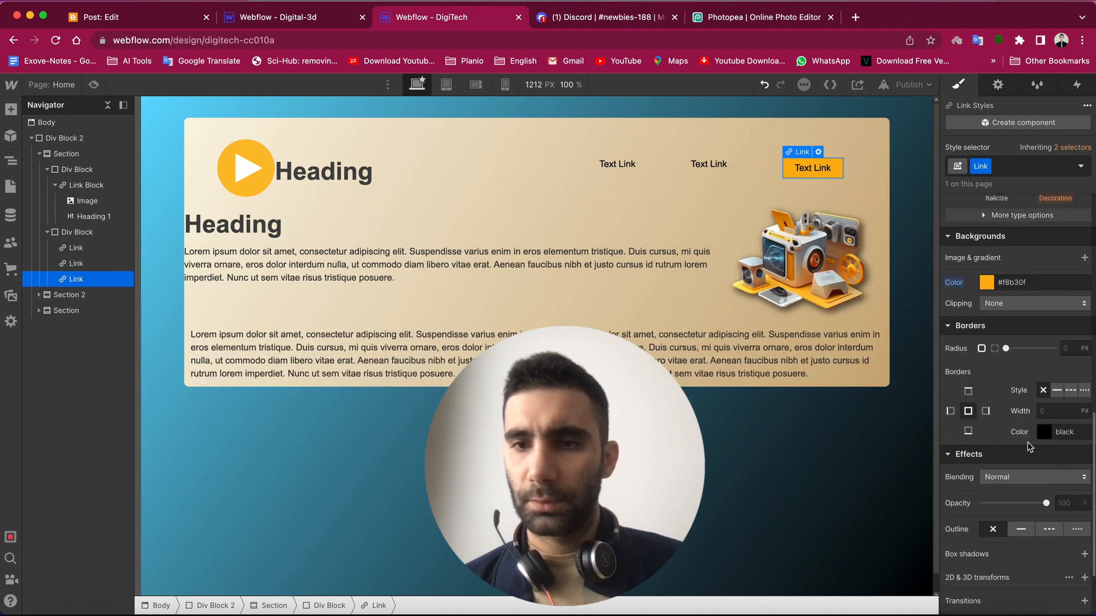
pyautogui.moveTo(1007, 349); pyautogui.dragTo(1065, 348)
pyautogui.scroll(-3, 1043, 482)
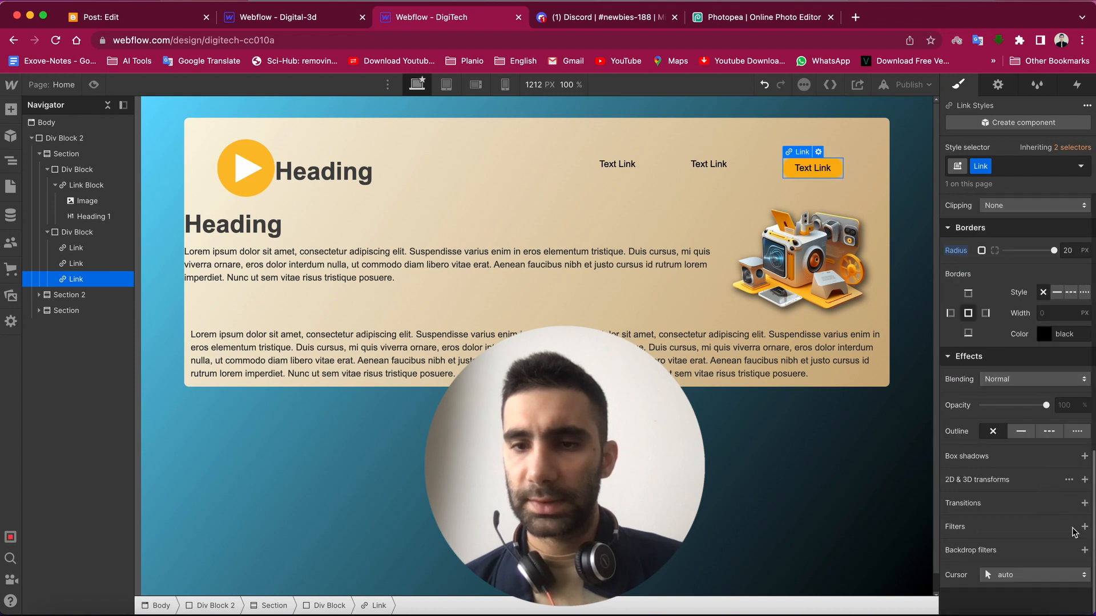
pyautogui.click(1085, 457)
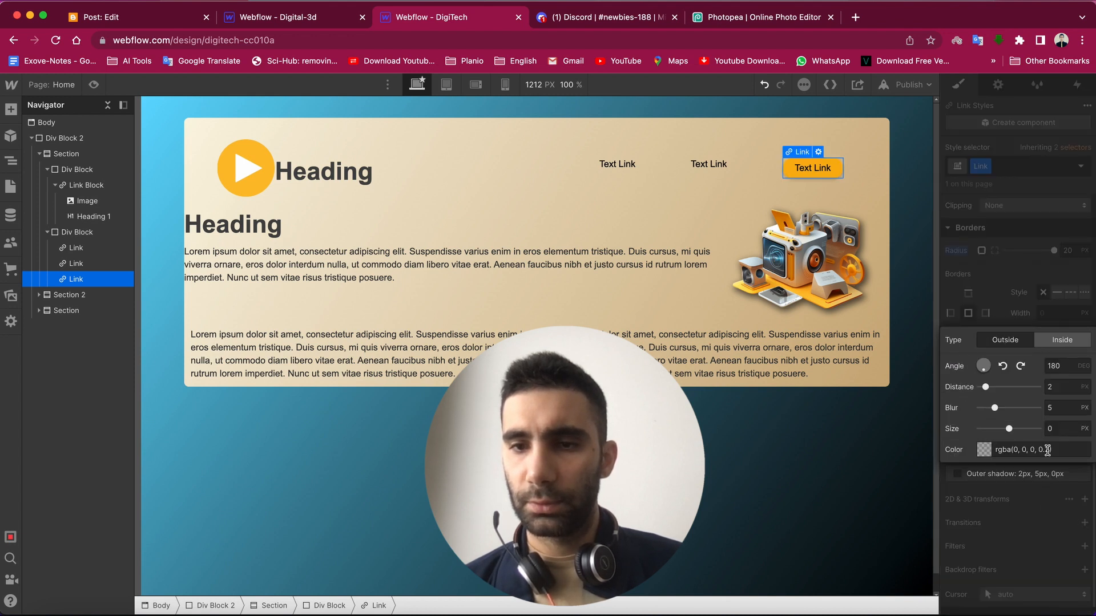
pyautogui.moveTo(984, 388); pyautogui.dragTo(994, 387)
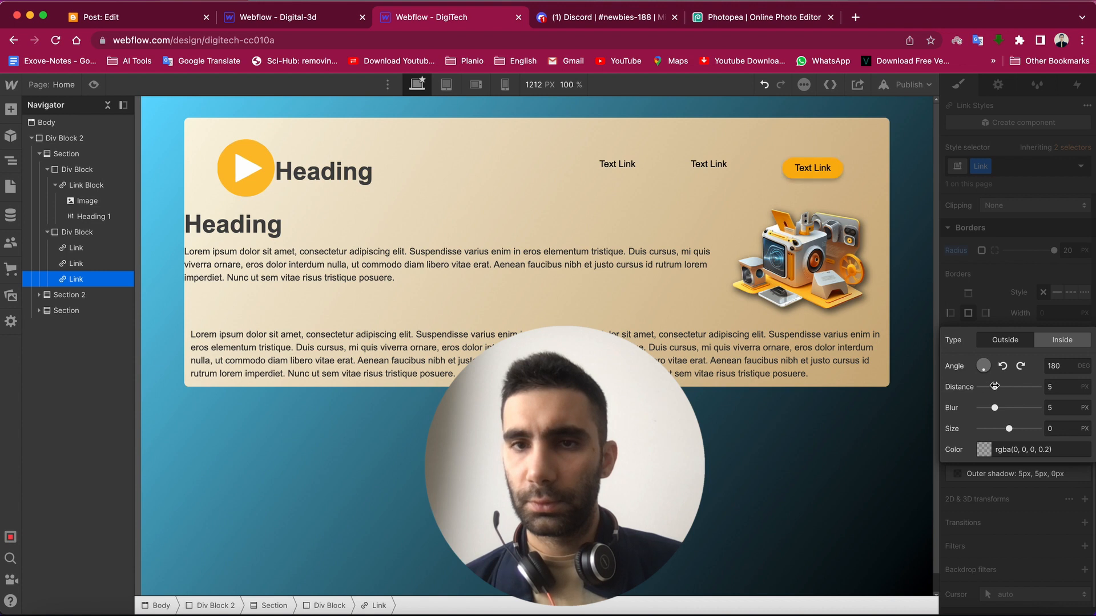
pyautogui.click(757, 401)
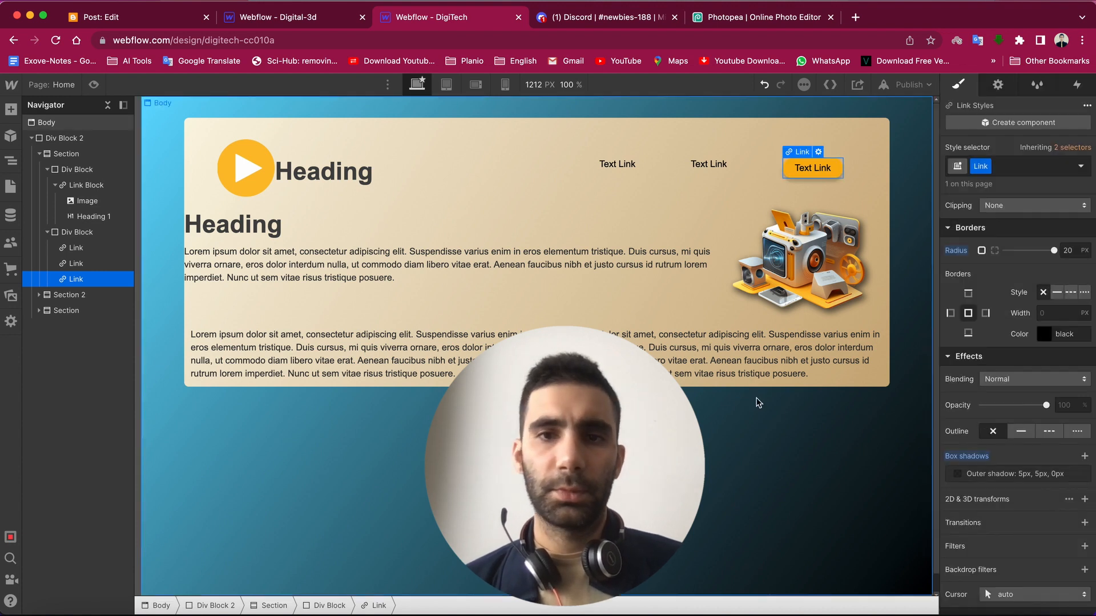
pyautogui.click(758, 401)
# - Set the width of the div block holding the 3D gadgets image in Section 2 to 330%
pyautogui.click(860, 221)
pyautogui.click(80, 323)
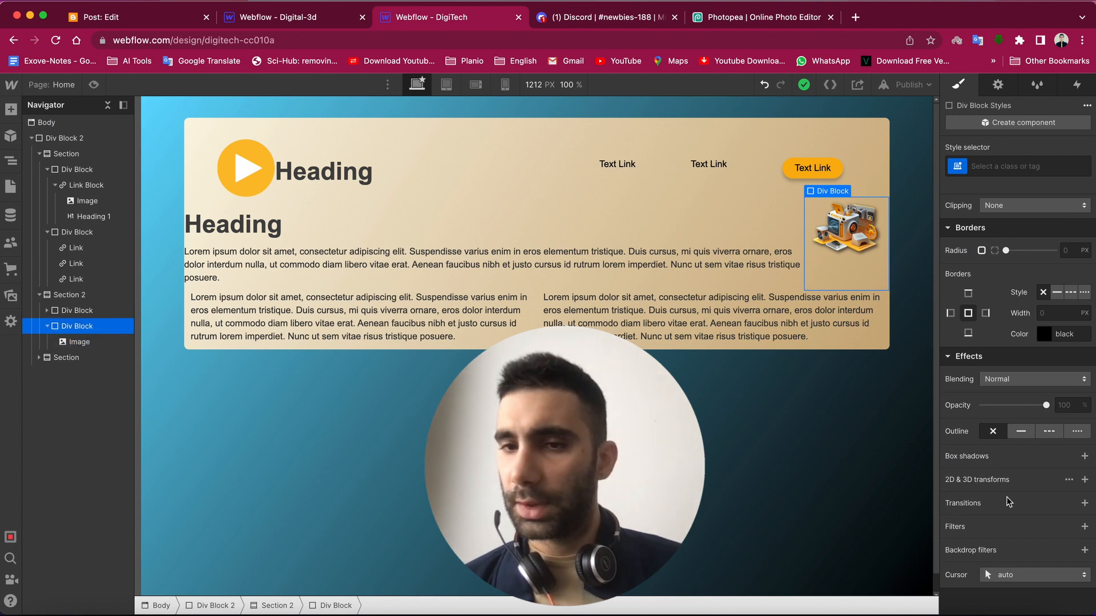
pyautogui.scroll(10, 1005, 496)
pyautogui.click(993, 447)
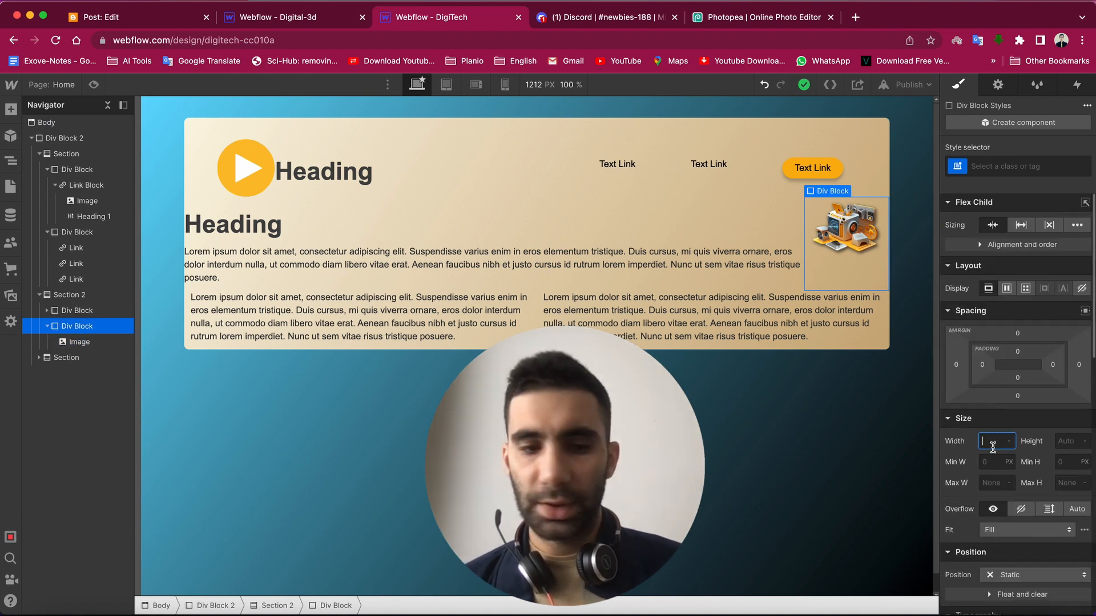
pyautogui.write('330')
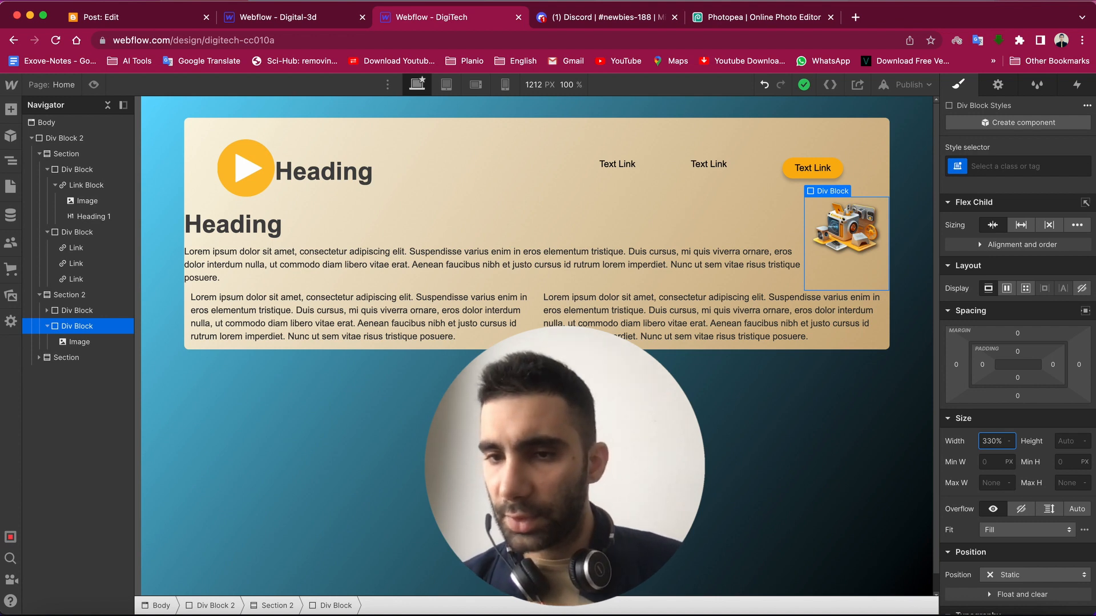
pyautogui.write('%')
pyautogui.press('Return')
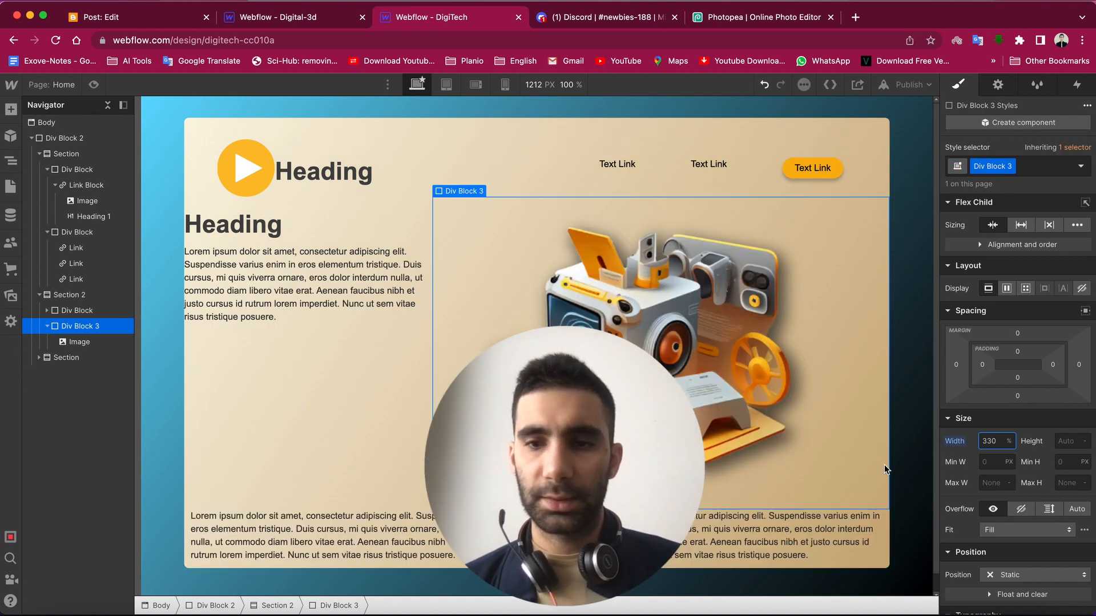
pyautogui.click(908, 471)
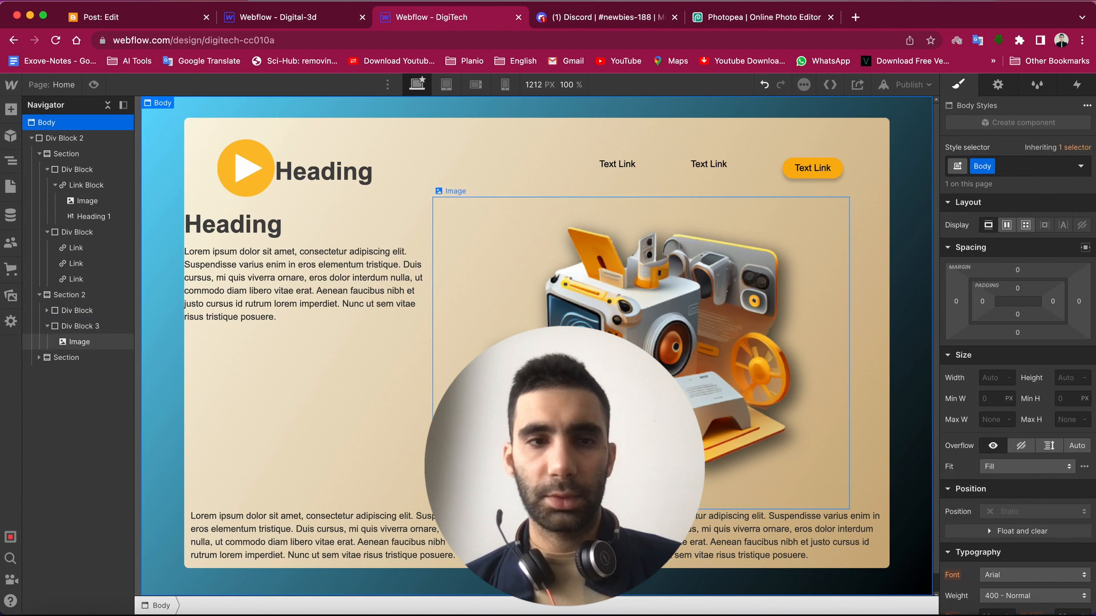
# - Give the div block around Section 2's heading and paragraph margins of -159 px right, 72 px left and 20 px top
pyautogui.click(227, 261)
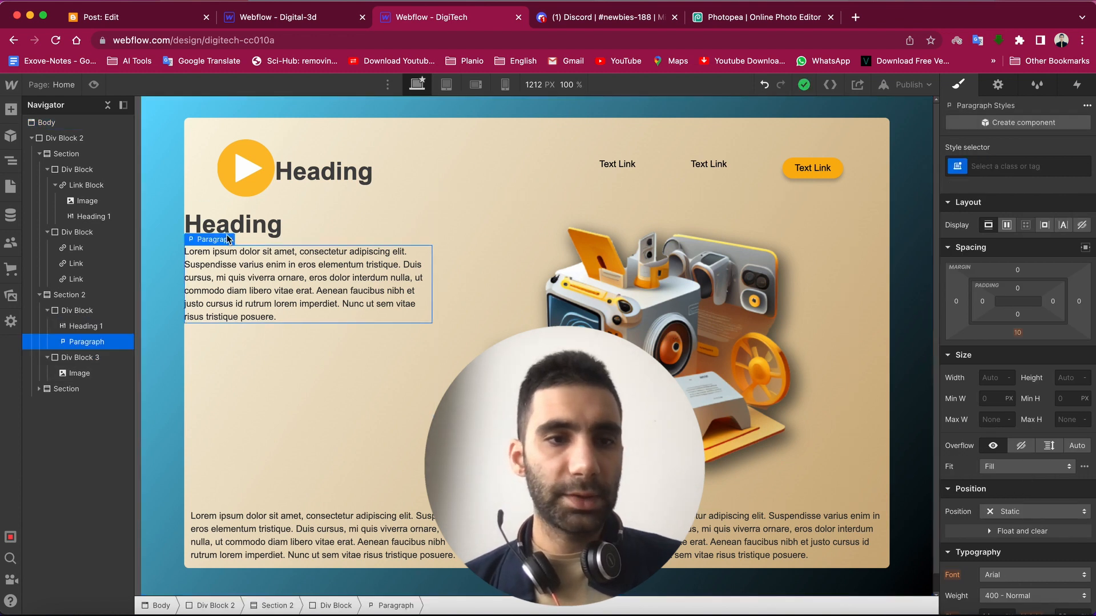
pyautogui.click(83, 326)
pyautogui.click(83, 311)
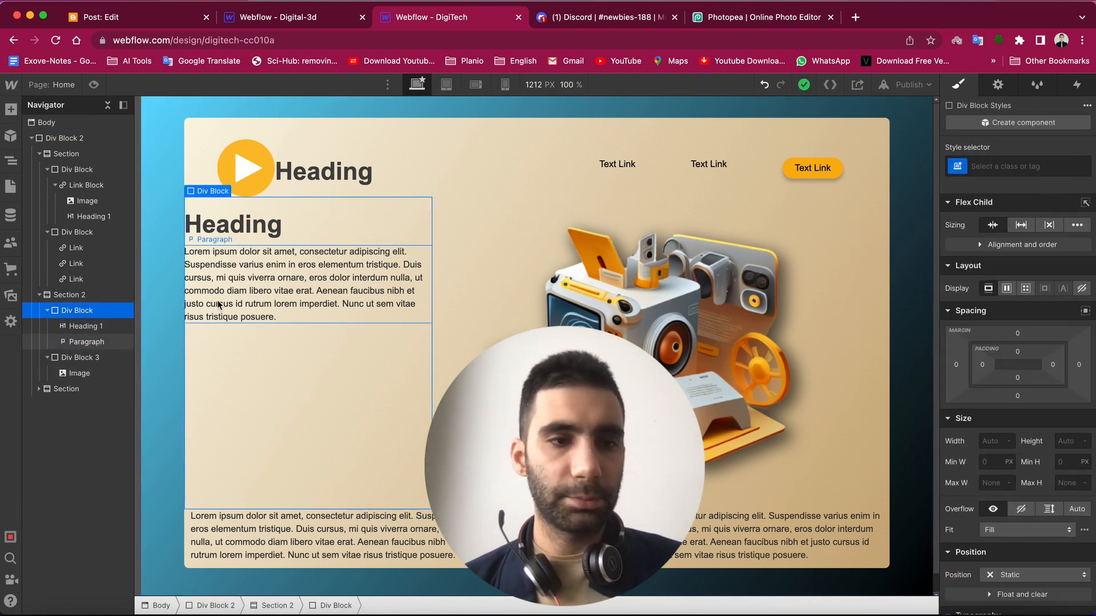
pyautogui.moveTo(1073, 373); pyautogui.dragTo(972, 367)
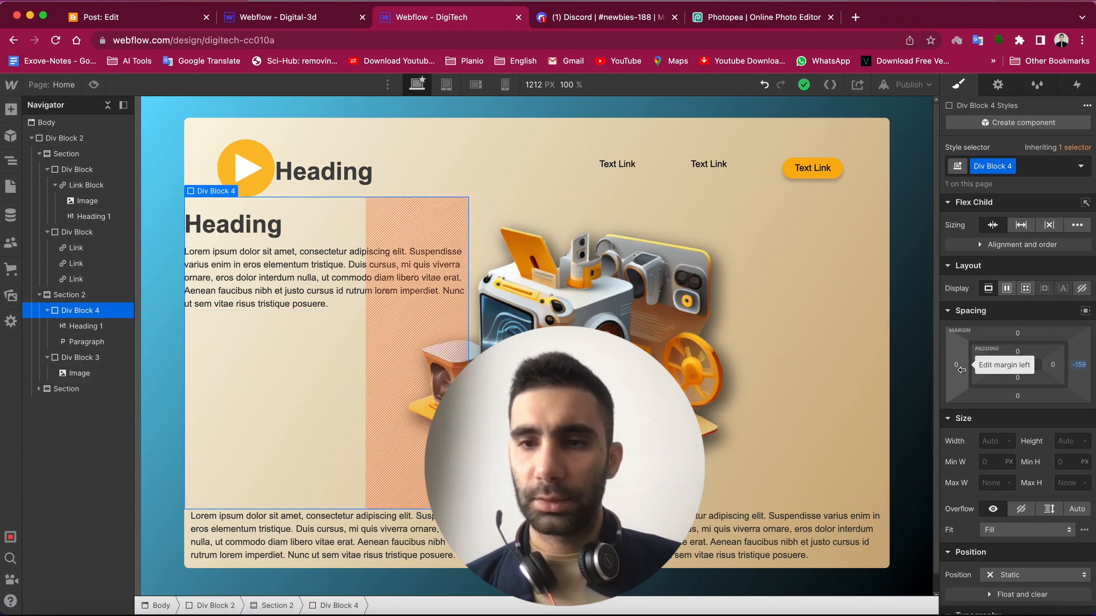
pyautogui.moveTo(958, 369); pyautogui.dragTo(911, 370)
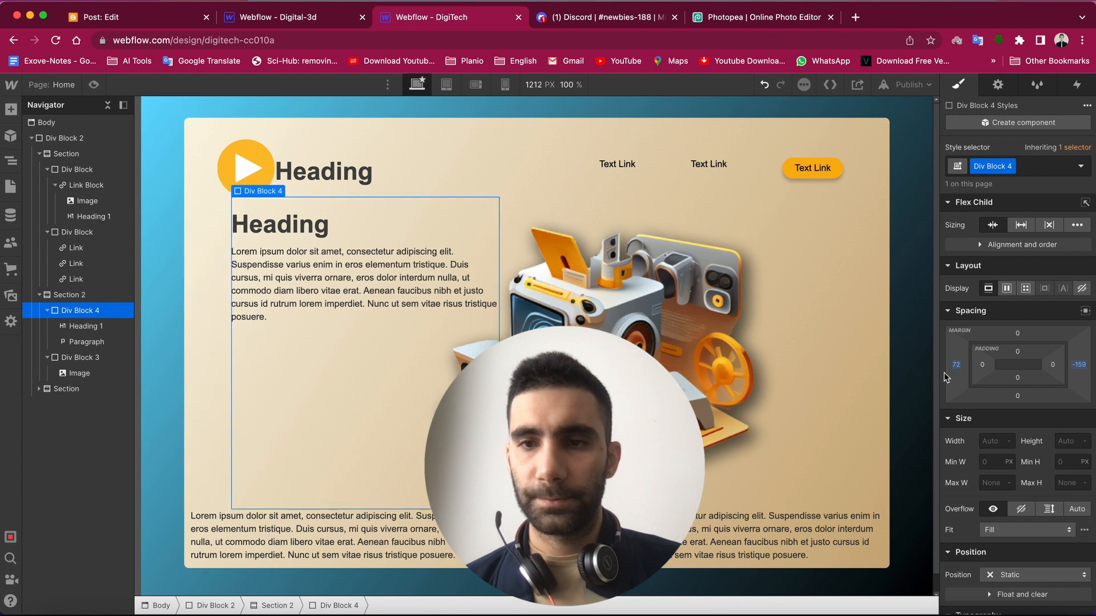
pyautogui.moveTo(1011, 335); pyautogui.dragTo(1006, 325)
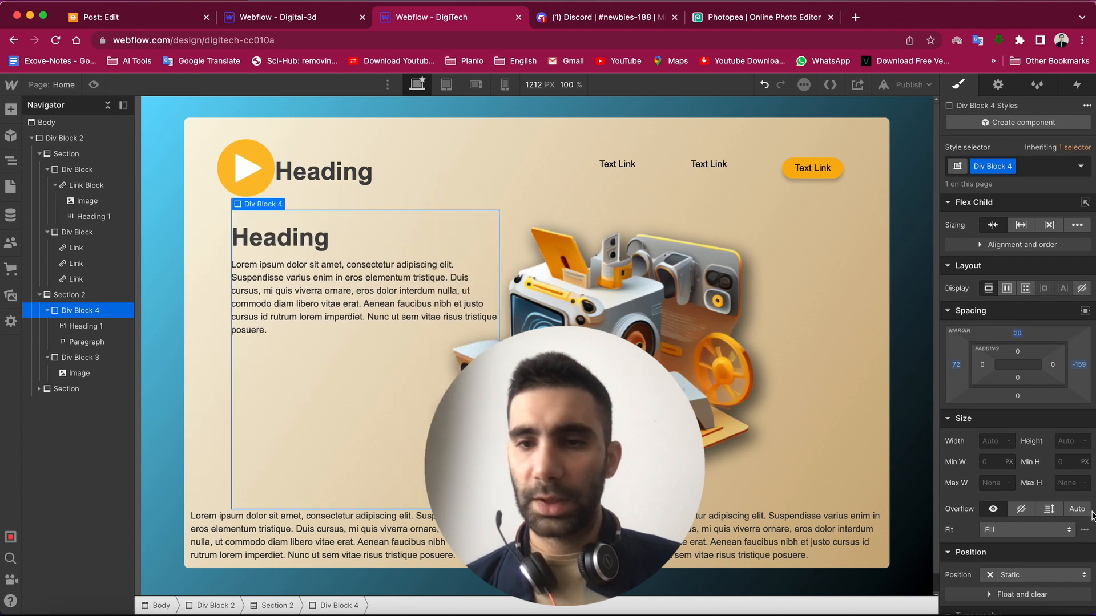
# - Replace the Section 2 heading's text with "Start Building Future!", placing each word on its own line
pyautogui.doubleClick(319, 242)
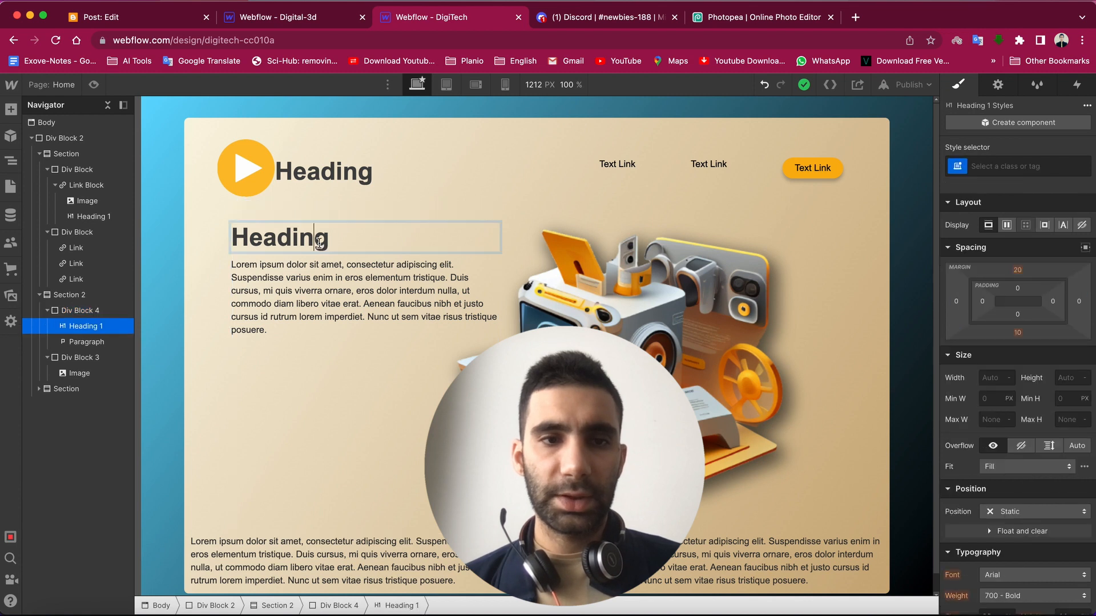
pyautogui.doubleClick(320, 242)
pyautogui.write('Start')
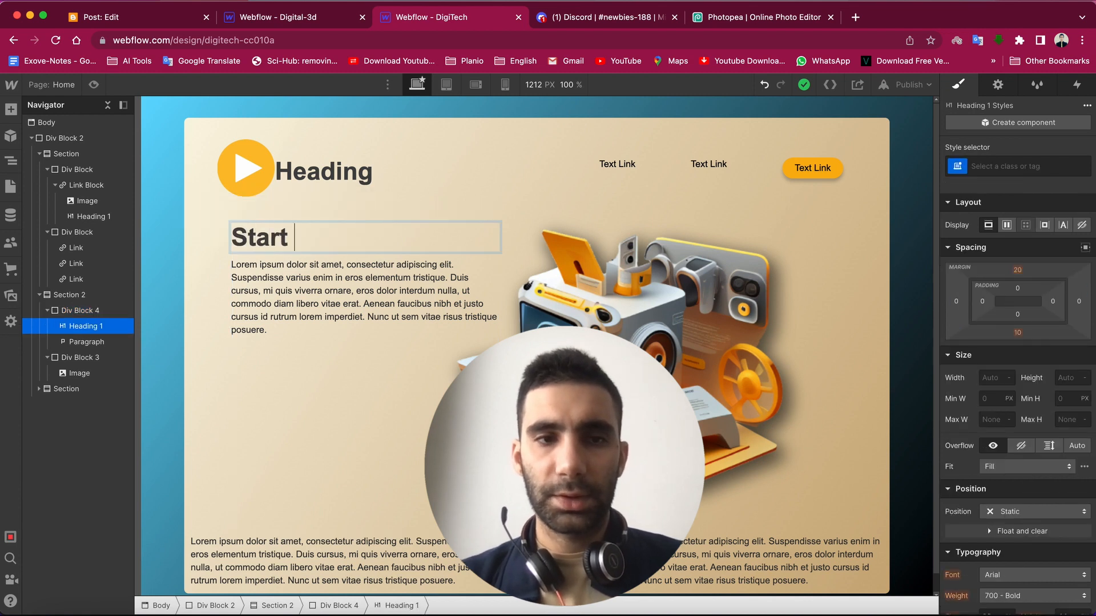
pyautogui.press('Return')
pyautogui.write('Buliding')
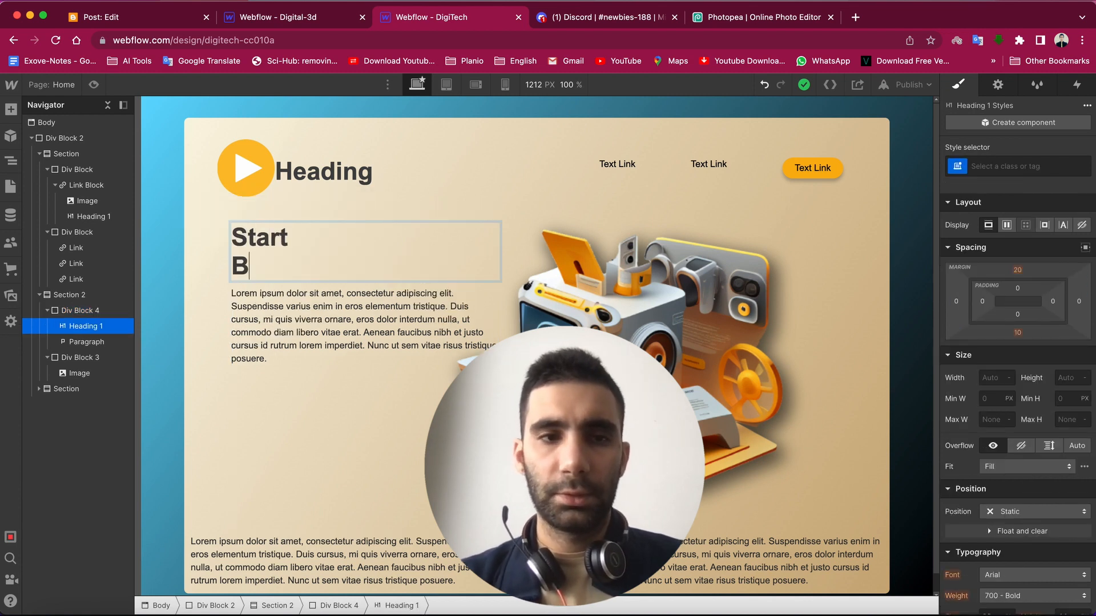
pyautogui.press('BackSpace')
pyautogui.press('BackSpace')
pyautogui.press('BackSpace')
pyautogui.press('BackSpace')
pyautogui.press('BackSpace')
pyautogui.press('BackSpace')
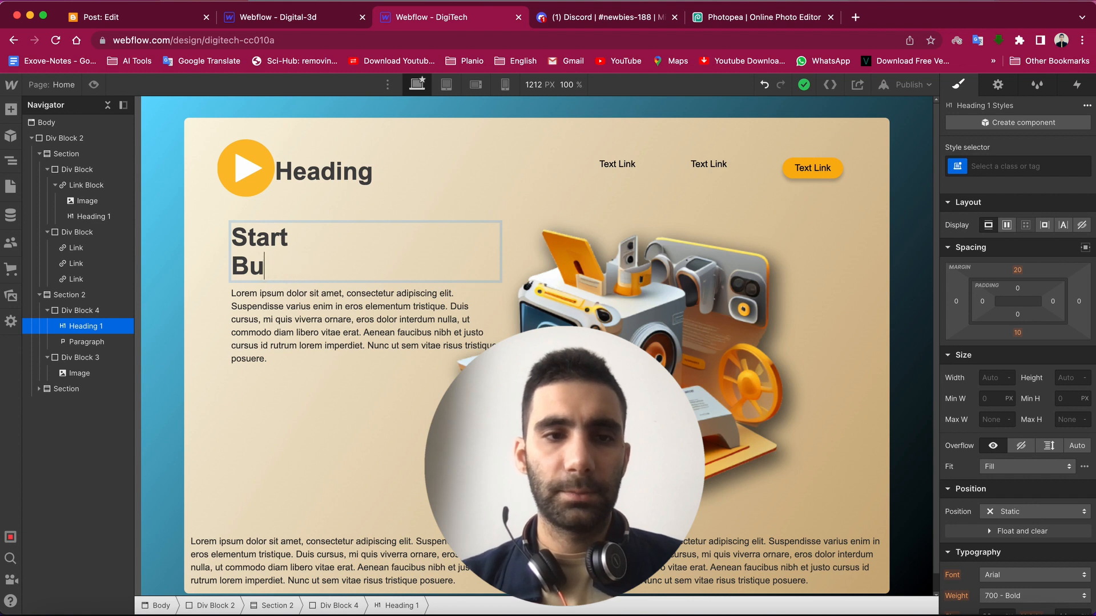
pyautogui.write('ilding')
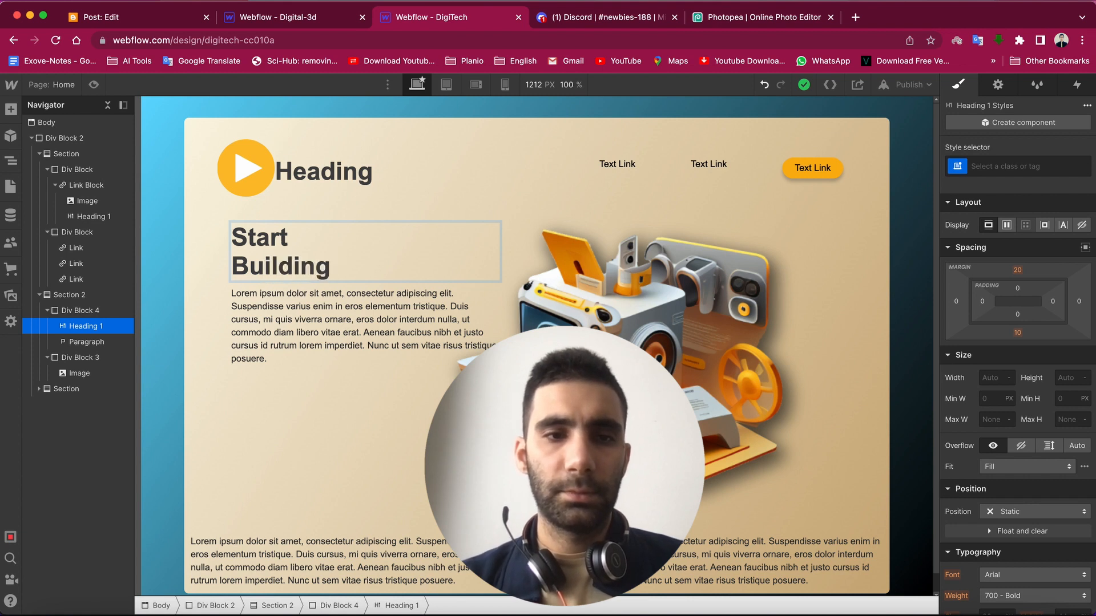
pyautogui.press('Return')
pyautogui.write('Future')
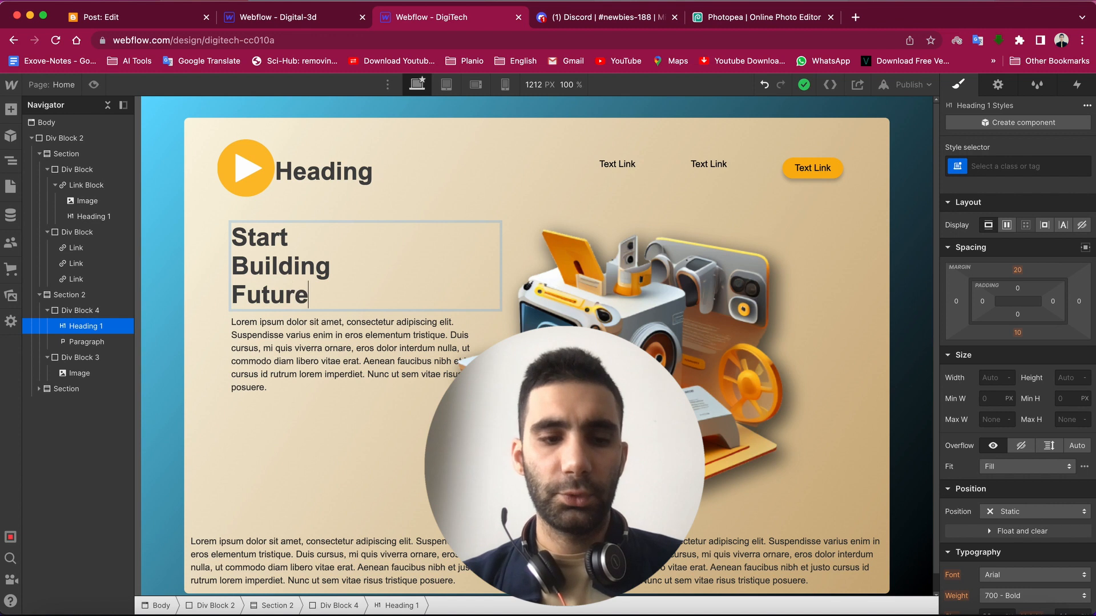
pyautogui.write('!')
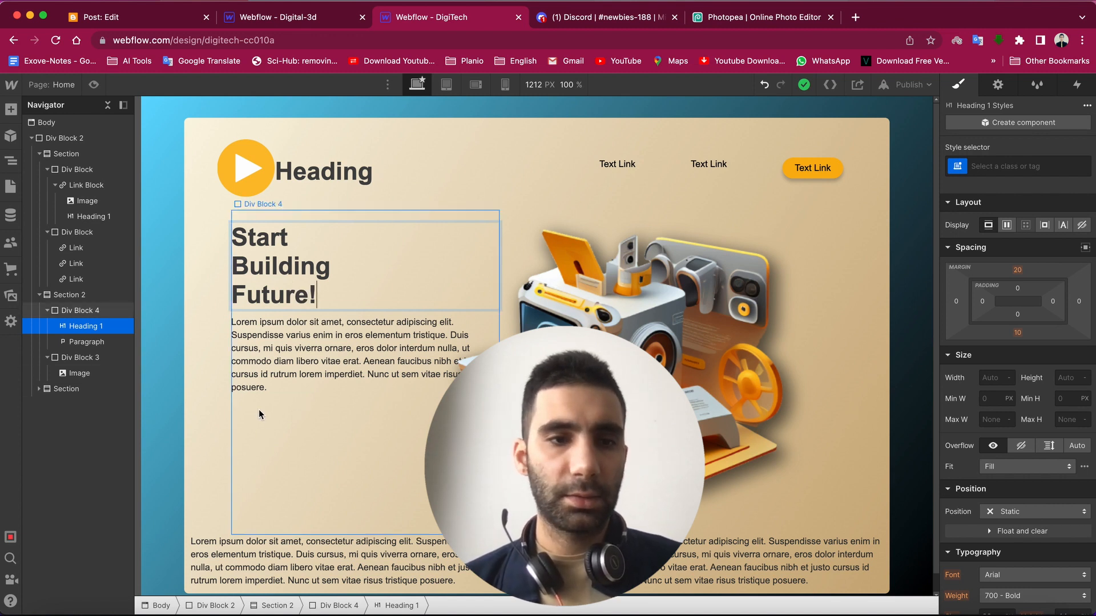
pyautogui.press('Escape')
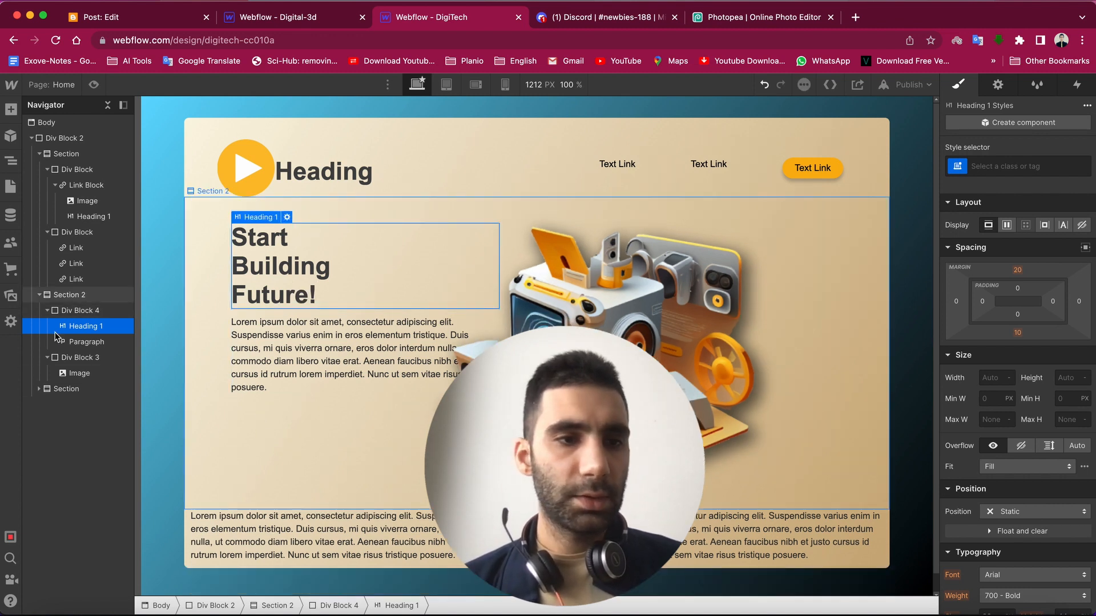
# - Copy the header's orange button link into Div Block 4, below the Section 2 paragraph
pyautogui.click(91, 313)
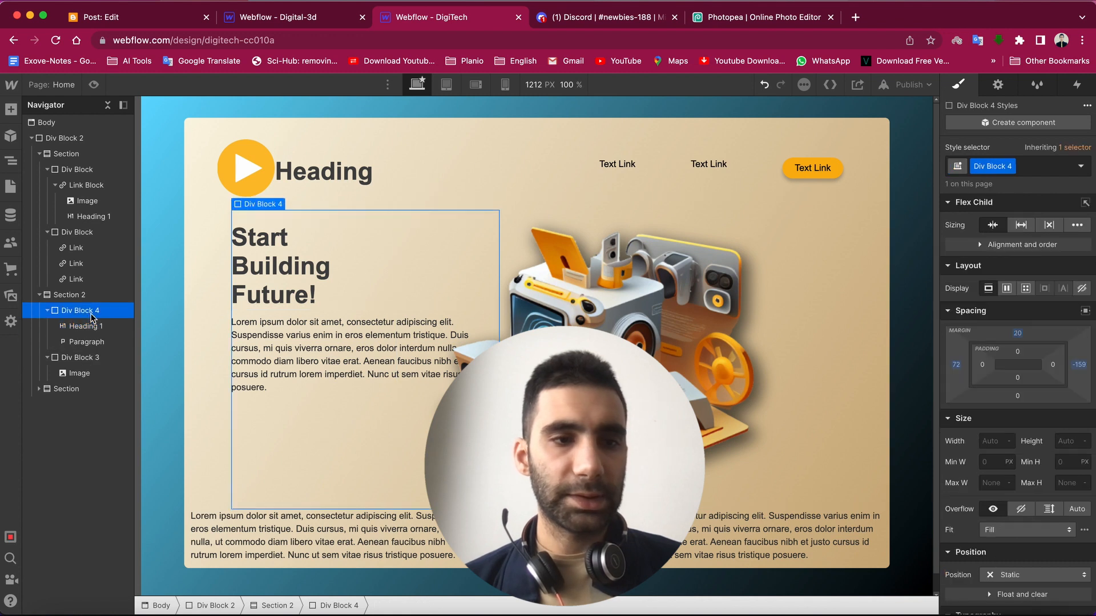
pyautogui.click(841, 169)
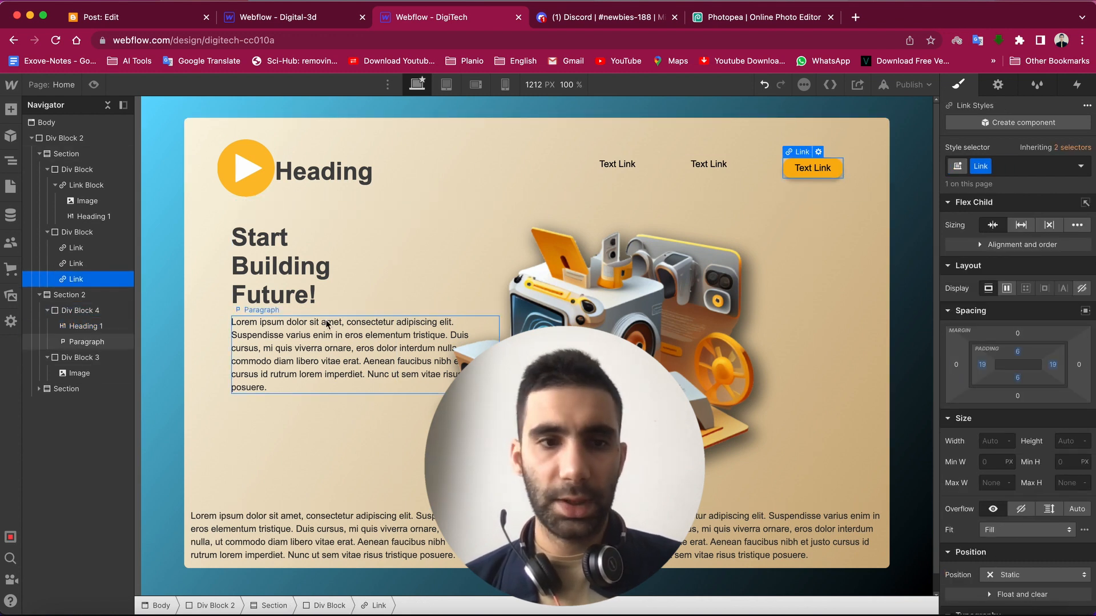
pyautogui.click(80, 313)
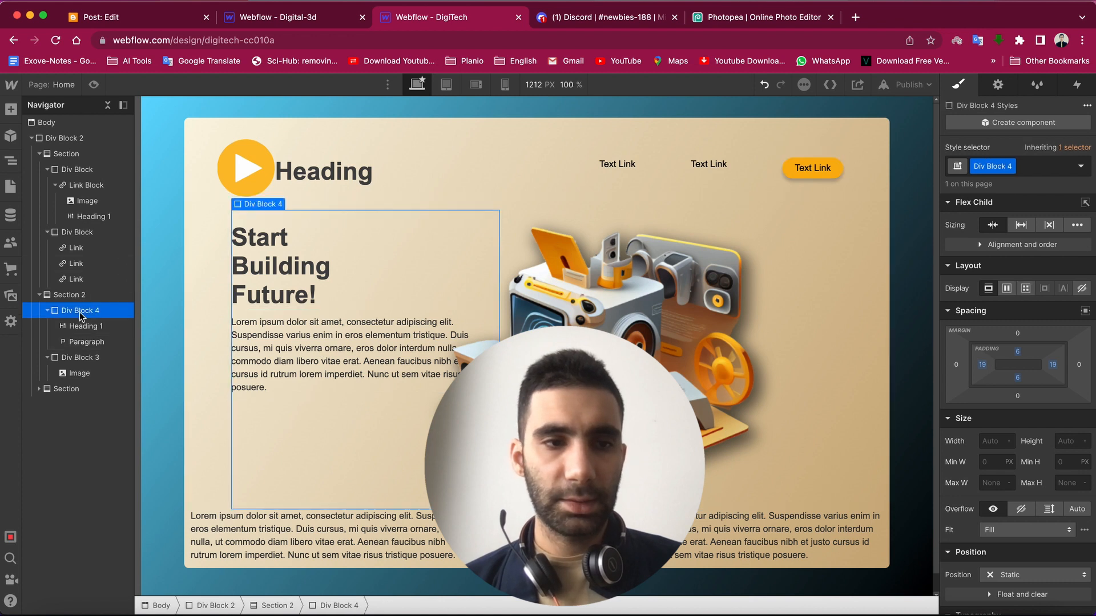
pyautogui.hotkey('ctrl', 'v')
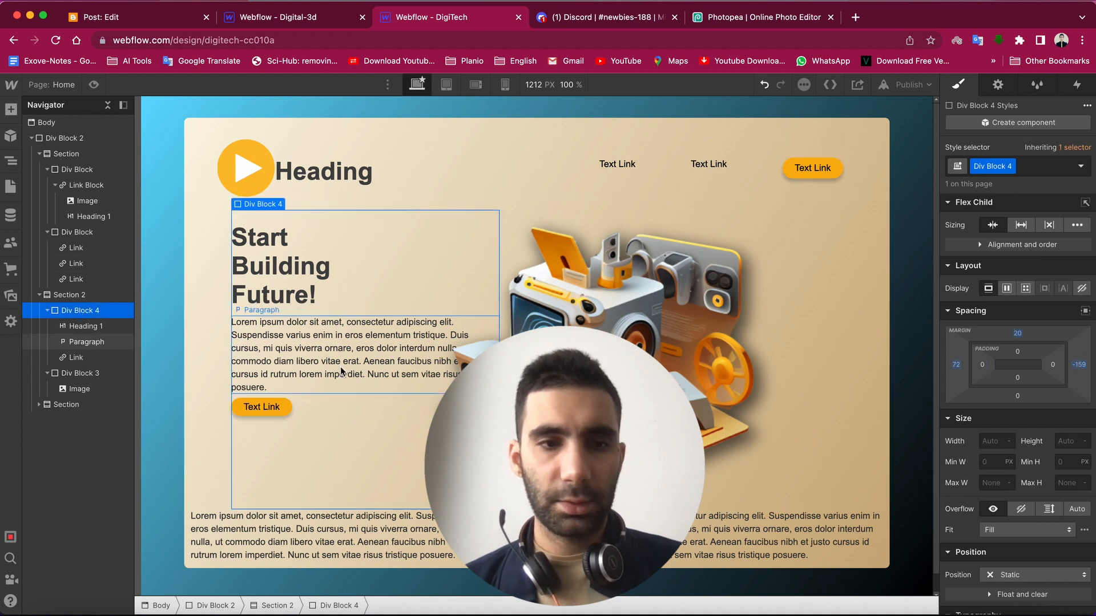
# - Change the text of the orange button below the Section 2 paragraph to "Start Now!"
pyautogui.click(268, 405)
pyautogui.doubleClick(266, 404)
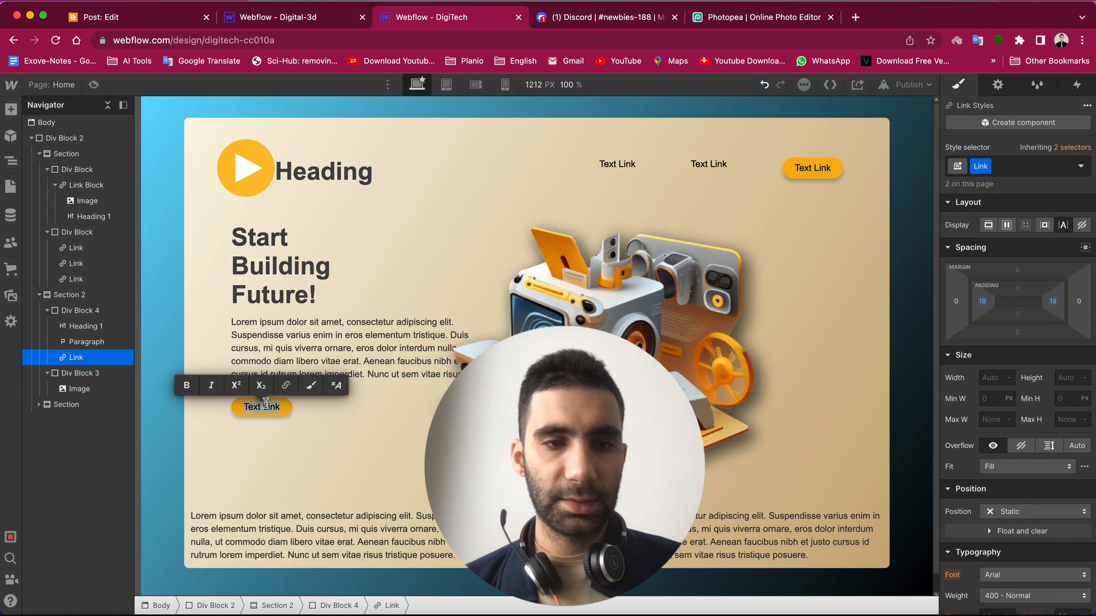
pyautogui.write('Sgtar')
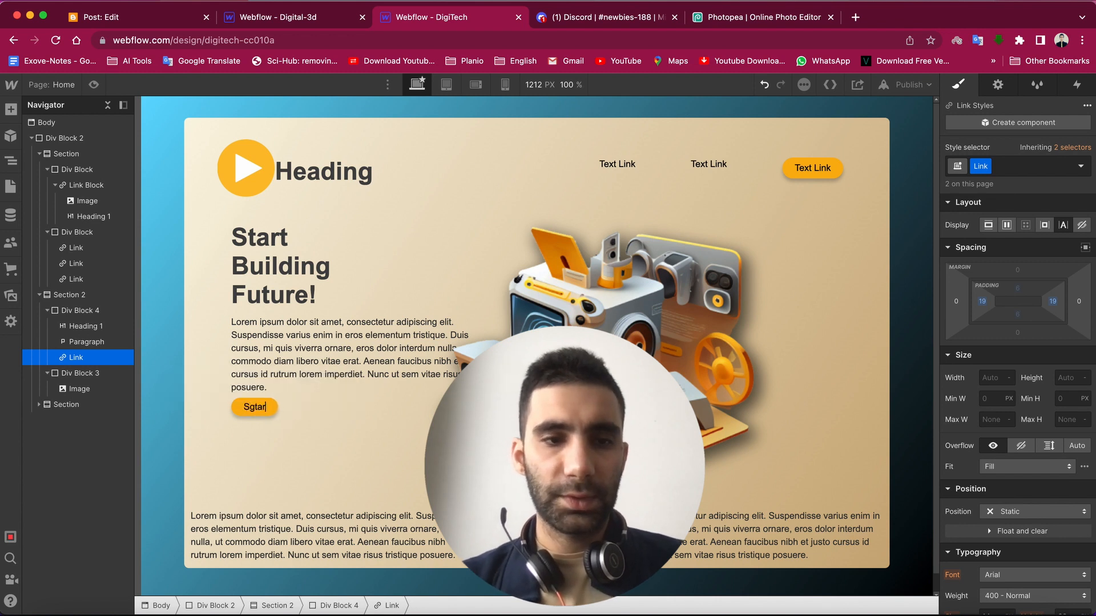
pyautogui.press('BackSpace')
pyautogui.press('BackSpace')
pyautogui.press('BackSpace')
pyautogui.press('BackSpace')
pyautogui.write('tart')
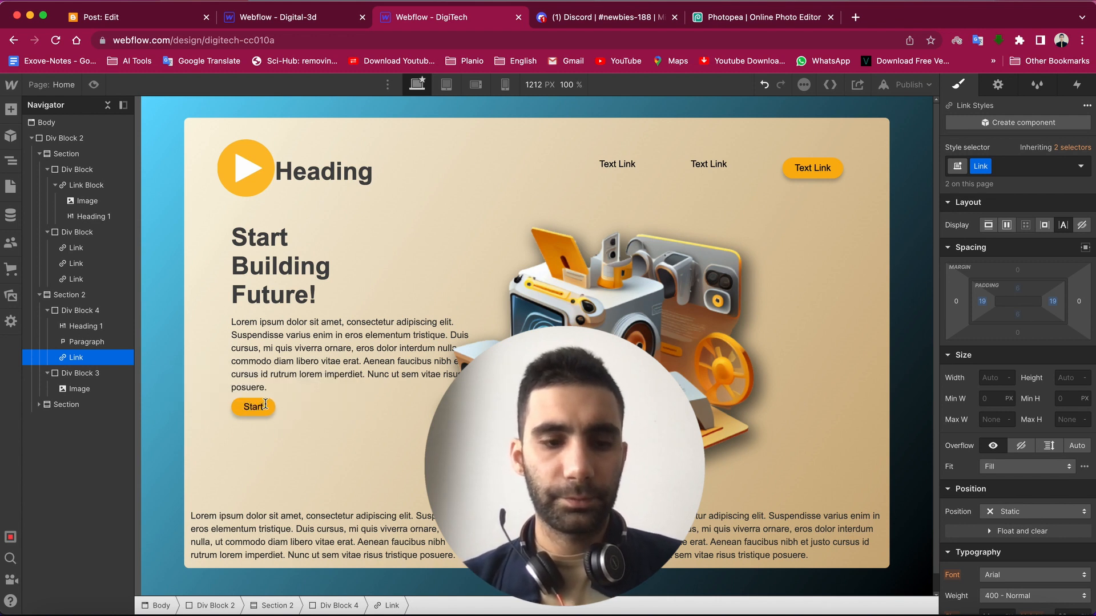
pyautogui.write(' Now')
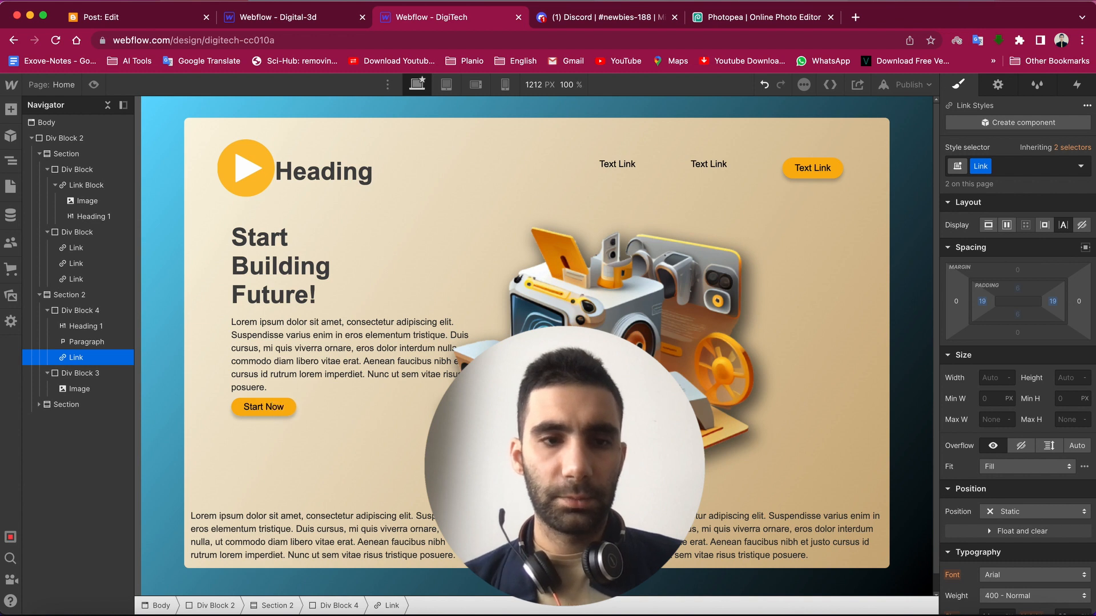
pyautogui.write('!')
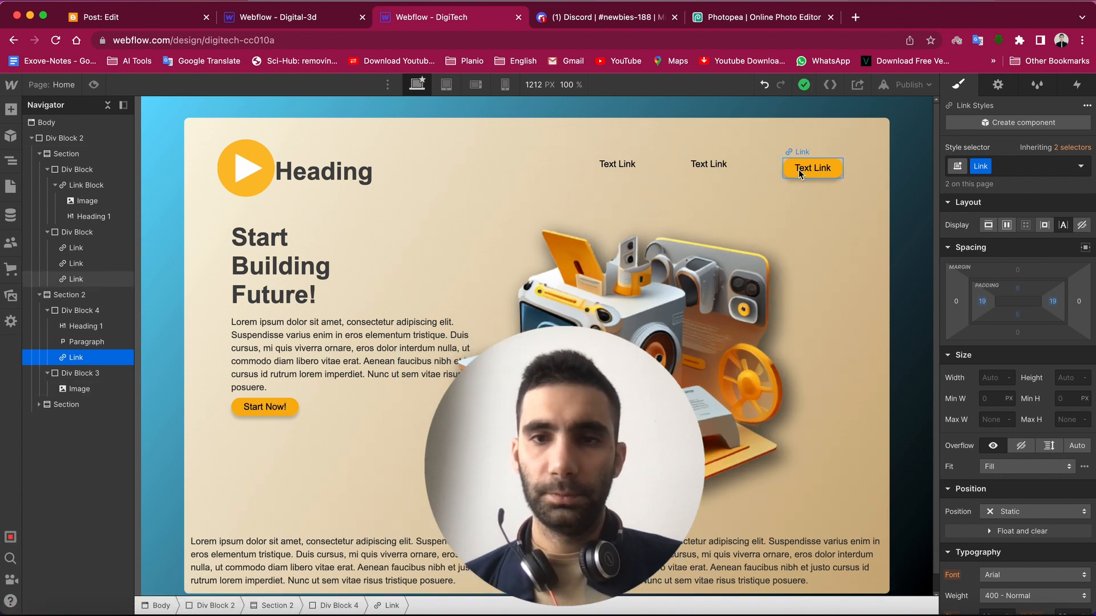
# - Change the text of the header's orange button link to "Start Now!"
pyautogui.click(799, 169)
pyautogui.doubleClick(811, 169)
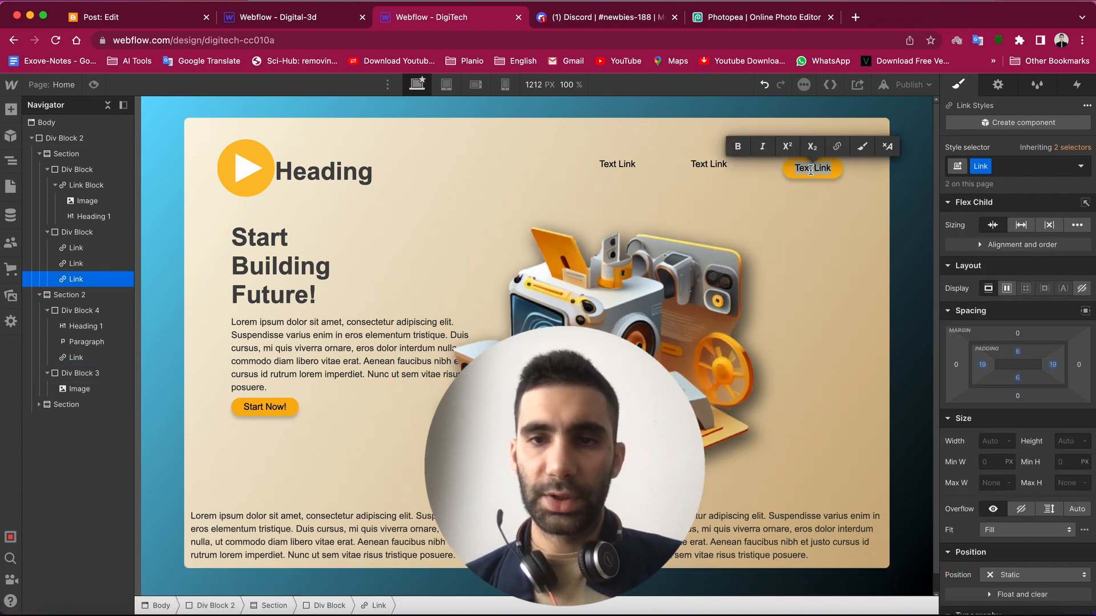
pyautogui.write('Sta')
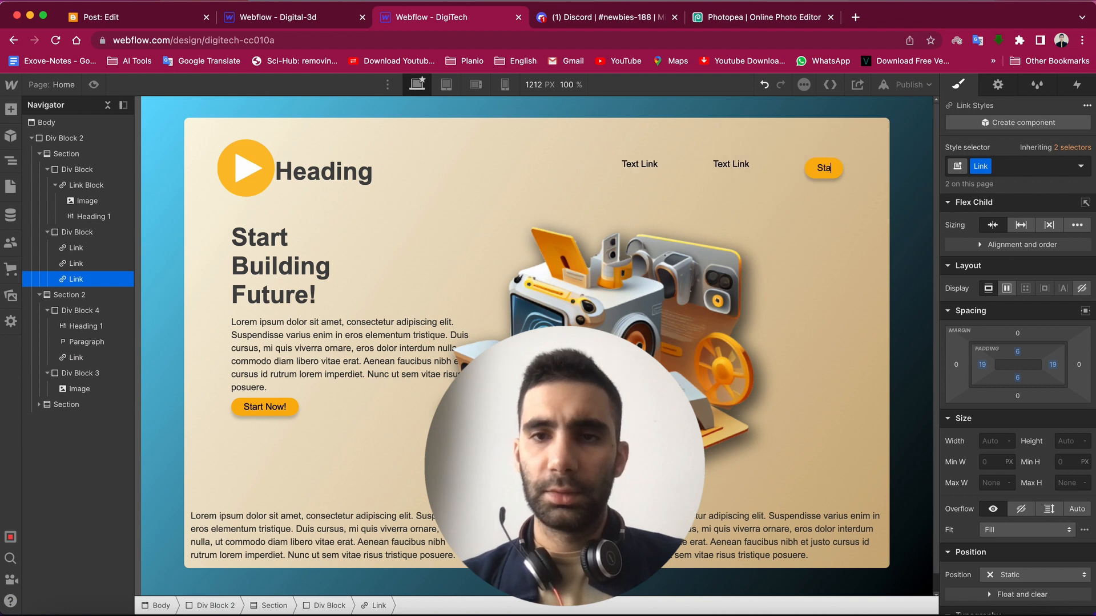
pyautogui.write('rt Now!')
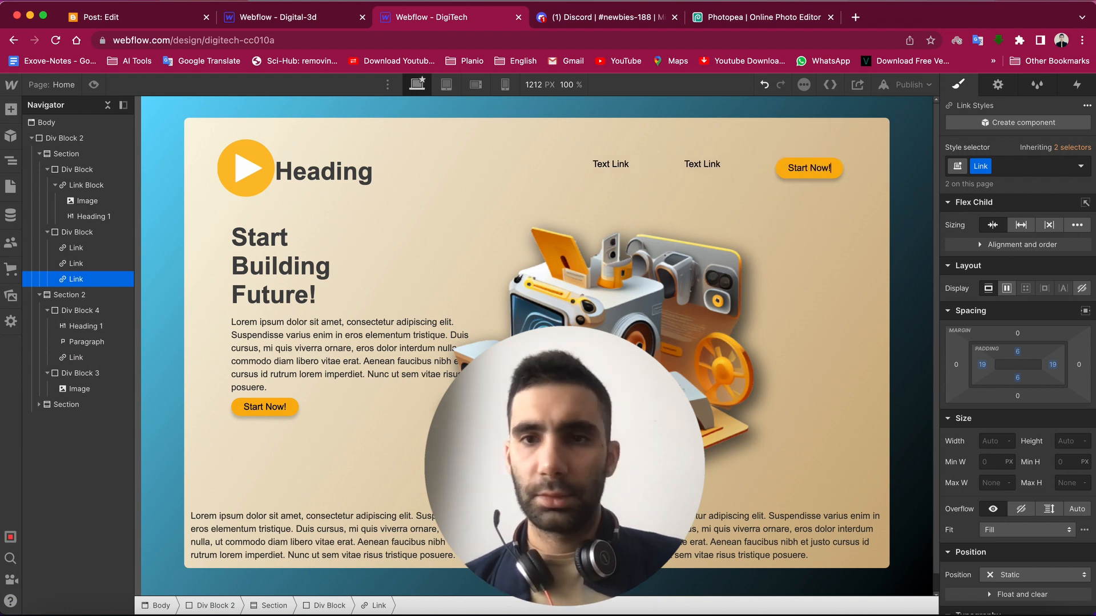
# - Replace the first header navigation link's text with "Pricing"
pyautogui.click(608, 164)
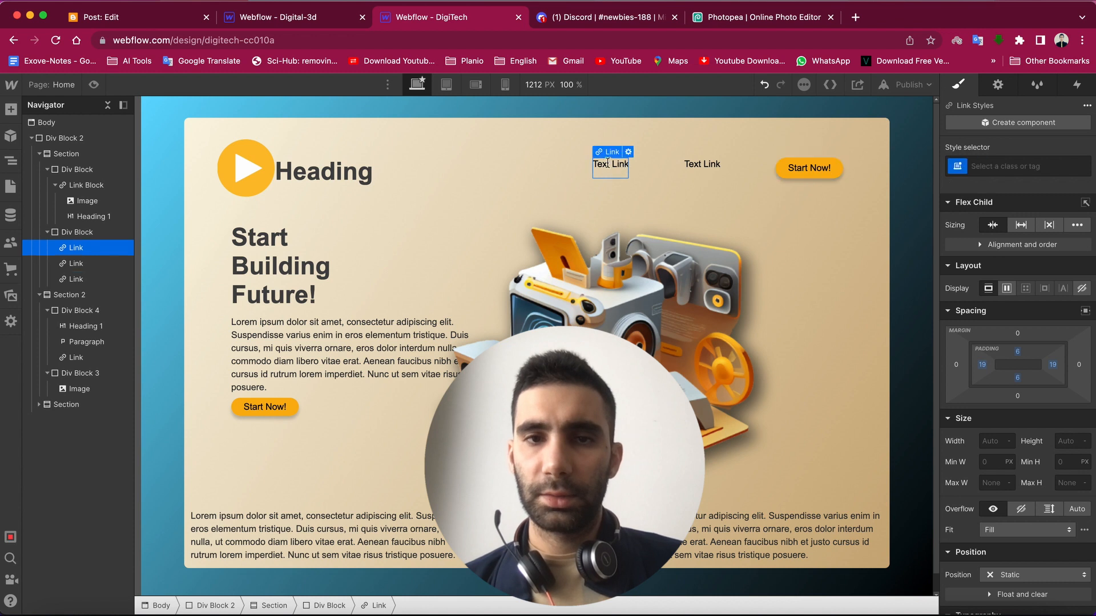
pyautogui.doubleClick(606, 164)
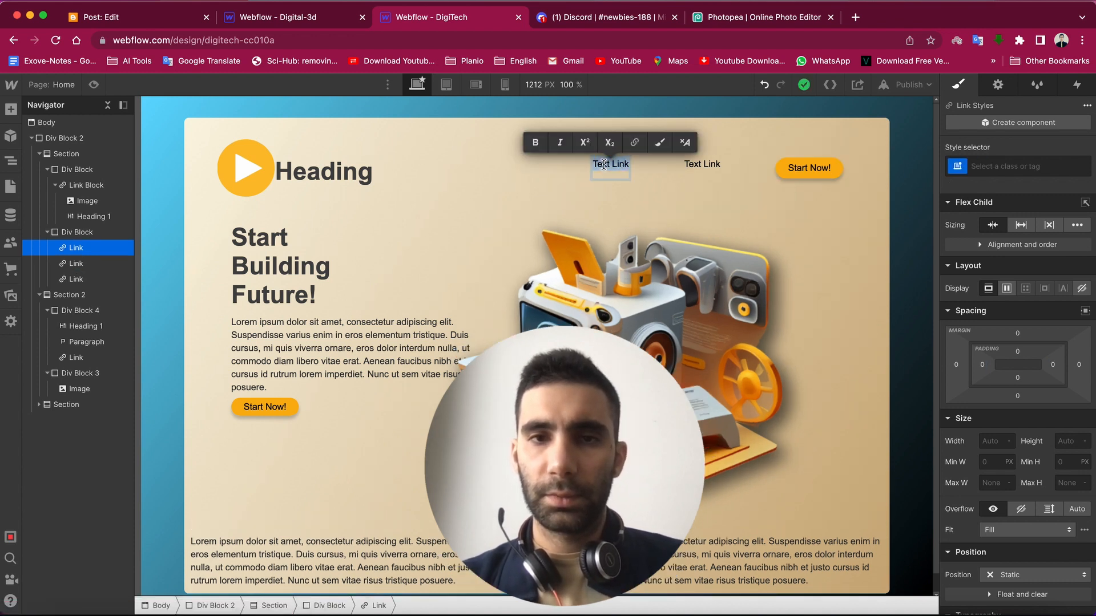
pyautogui.write('Pr')
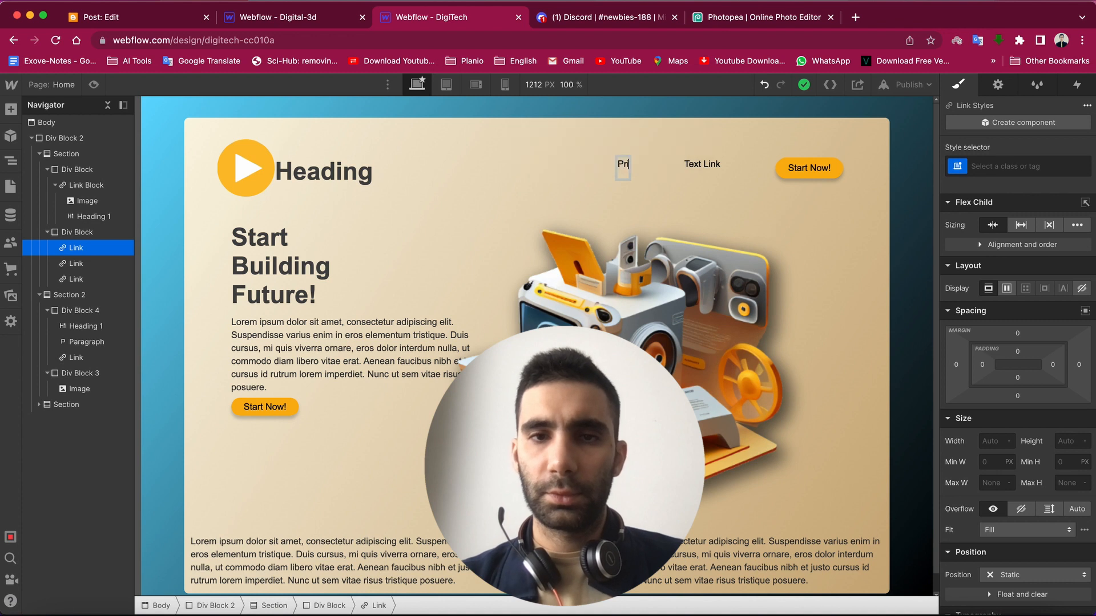
pyautogui.write('icing')
pyautogui.press('Escape')
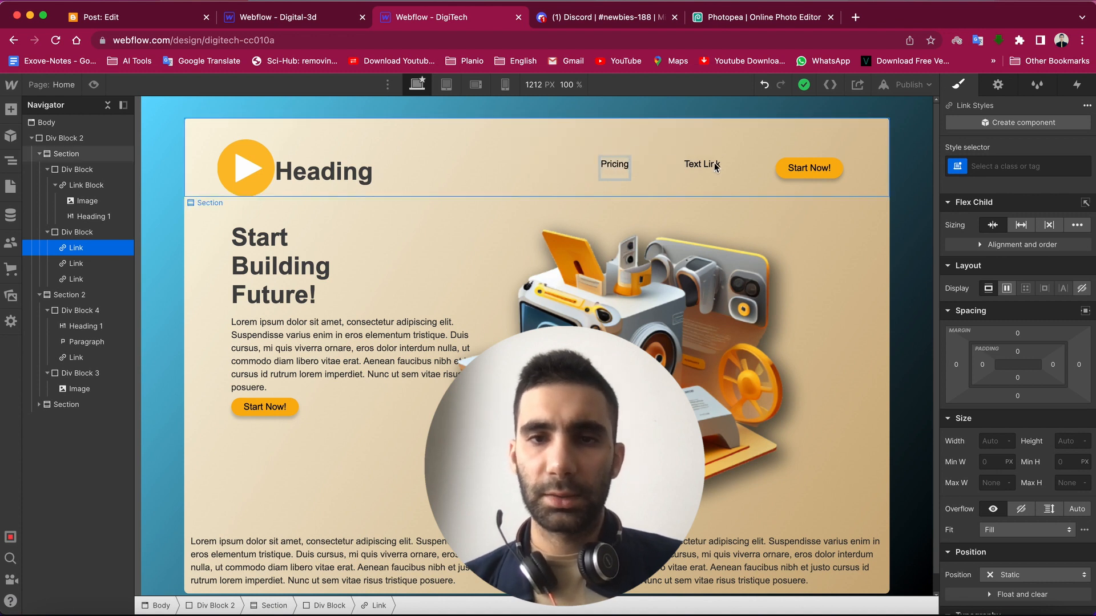
# - Replace the second header navigation link's text with "Contact"
pyautogui.click(715, 166)
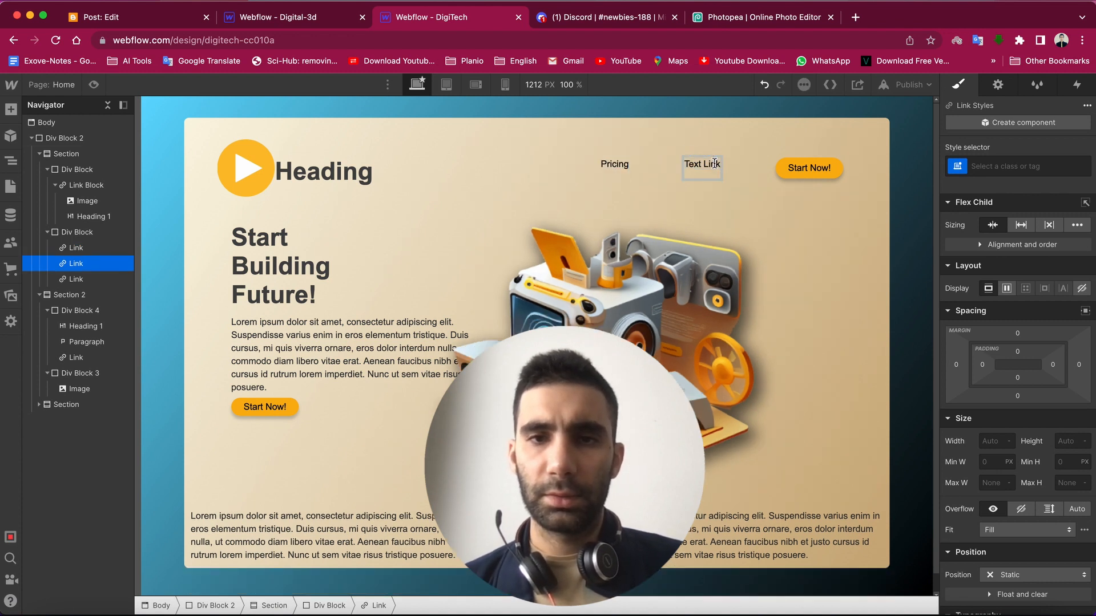
pyautogui.doubleClick(715, 164)
pyautogui.tripleClick(714, 164)
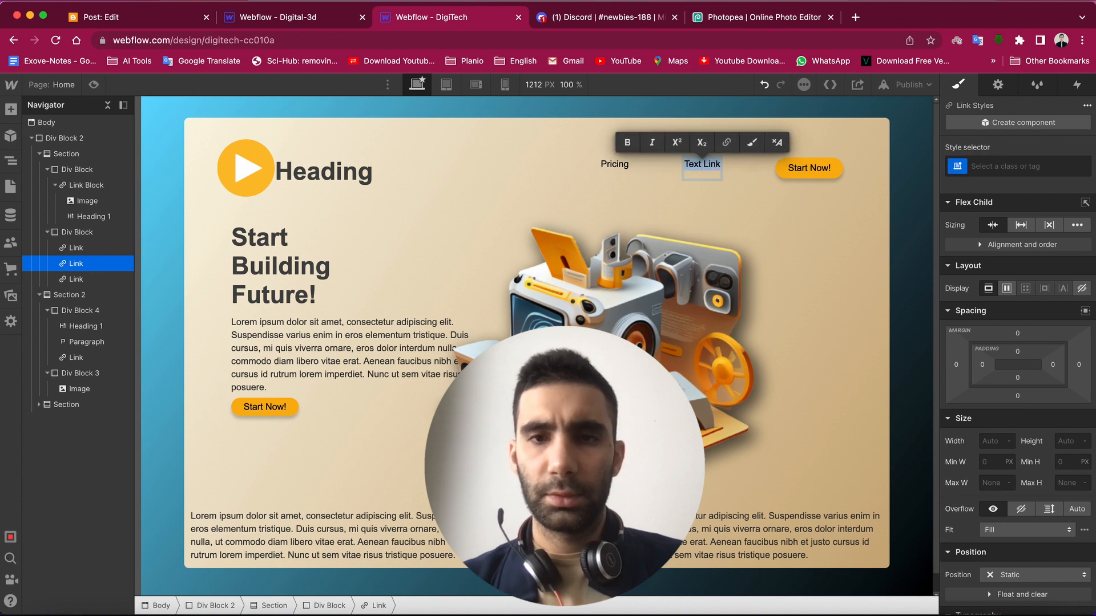
pyautogui.write('Contact')
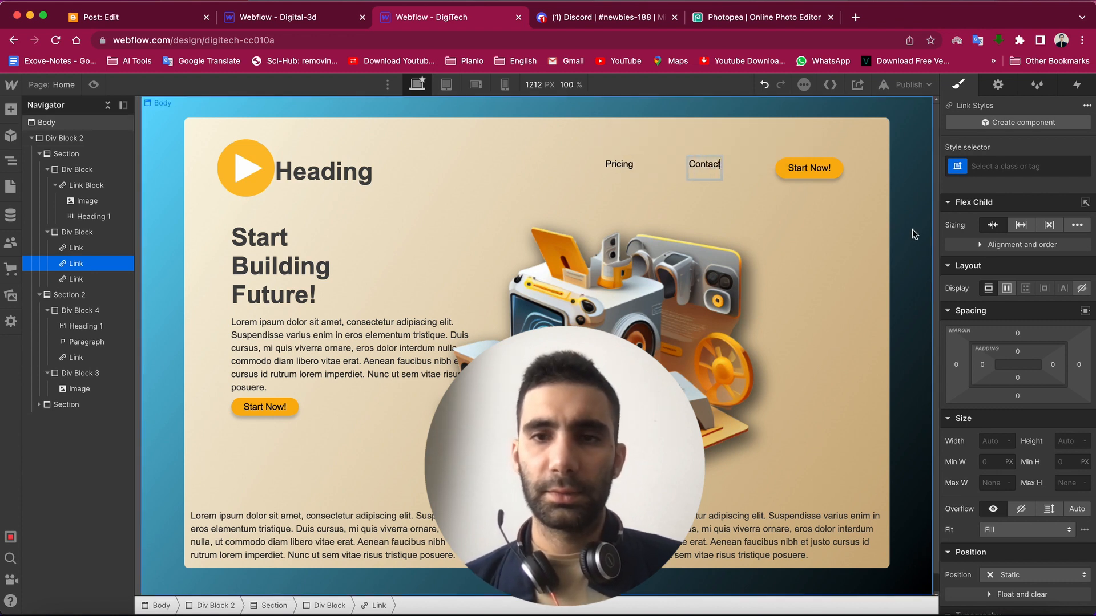
pyautogui.click(912, 228)
pyautogui.click(912, 228)
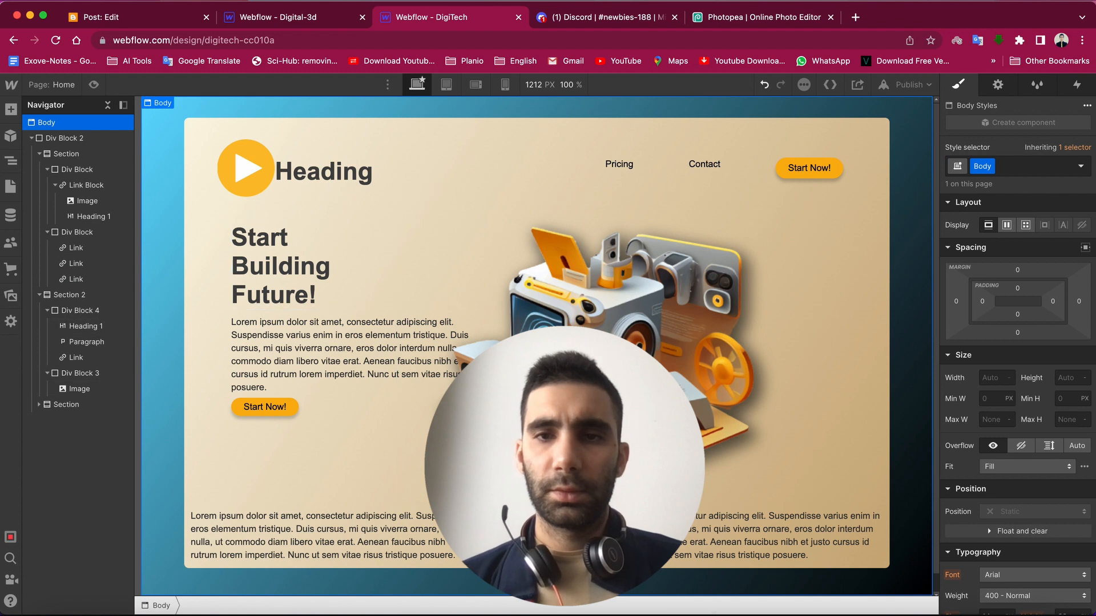
# - Set the alignment of the header links' flex div block to center so the links line up vertically with the button
pyautogui.click(637, 173)
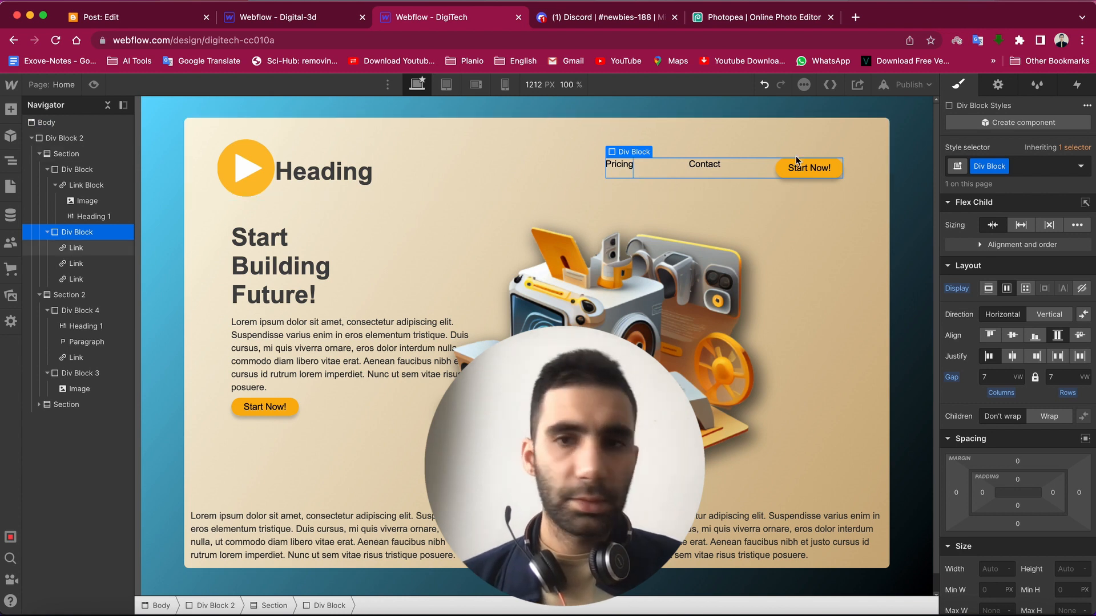
pyautogui.click(1015, 338)
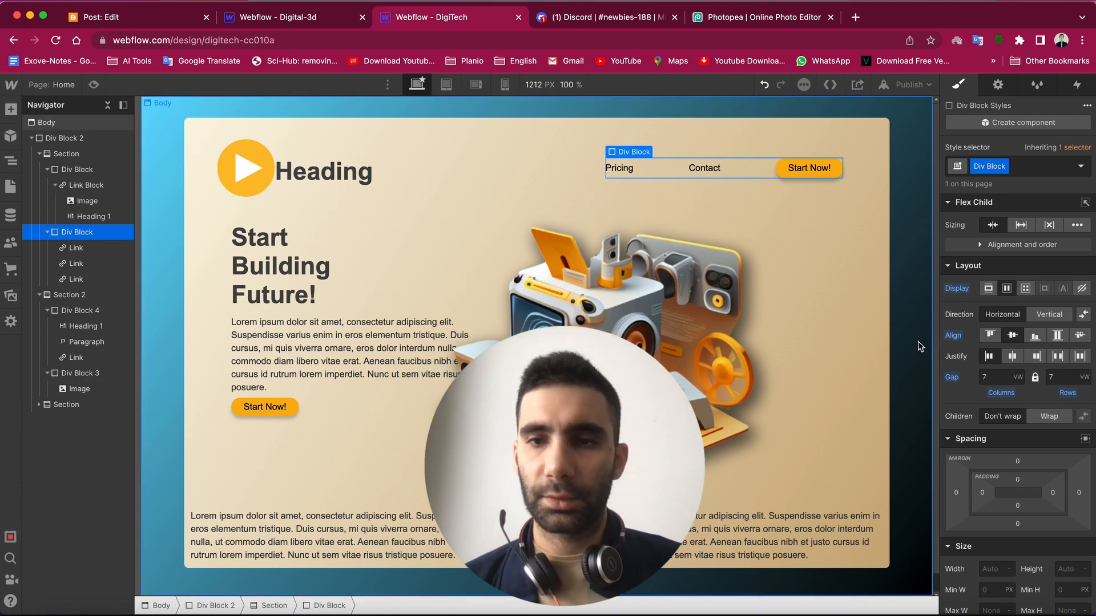
pyautogui.click(909, 260)
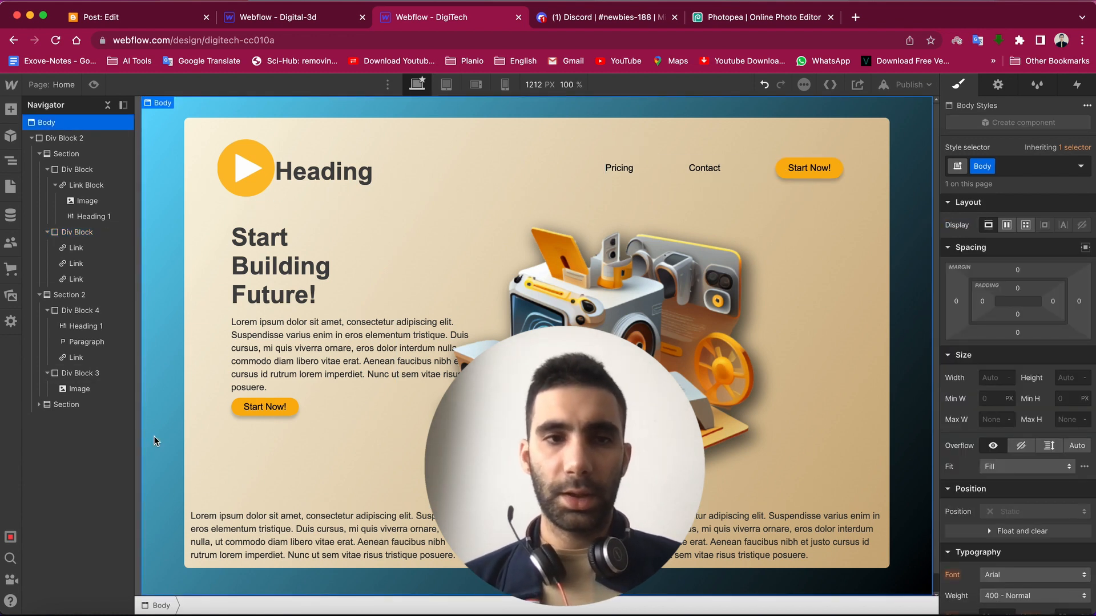
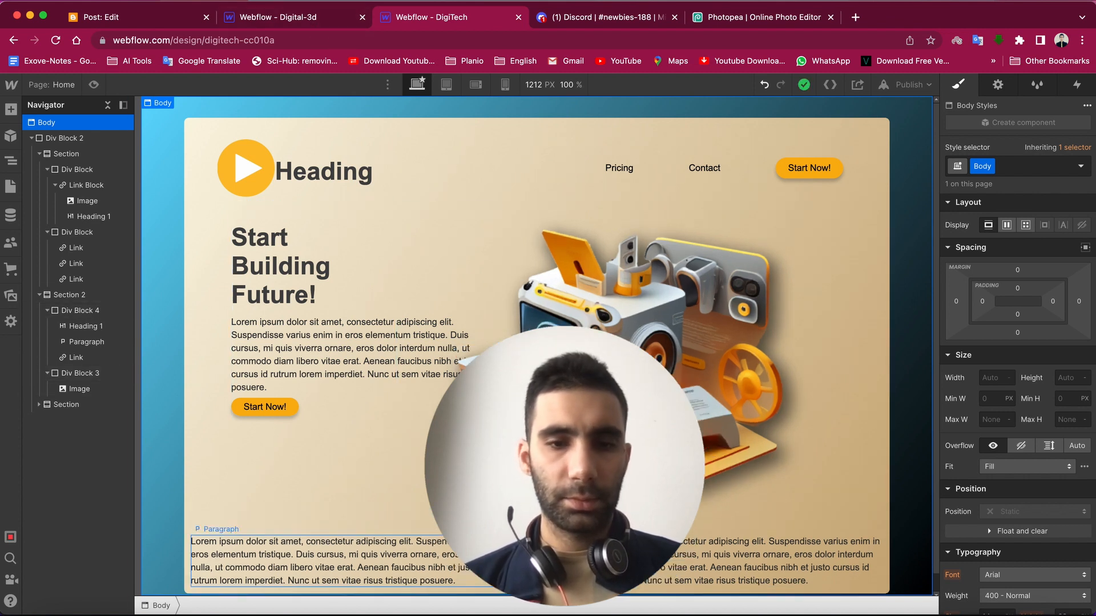
# - Give the bottom section holding the two paragraph columns a light grey #eee background at 100% opacity
pyautogui.click(83, 374)
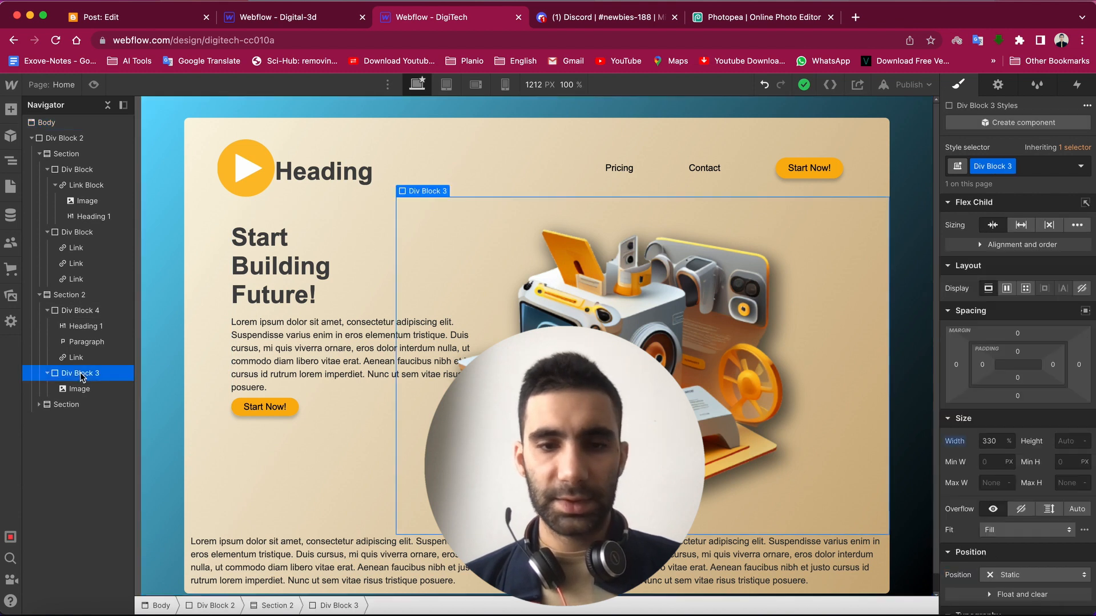
pyautogui.click(66, 404)
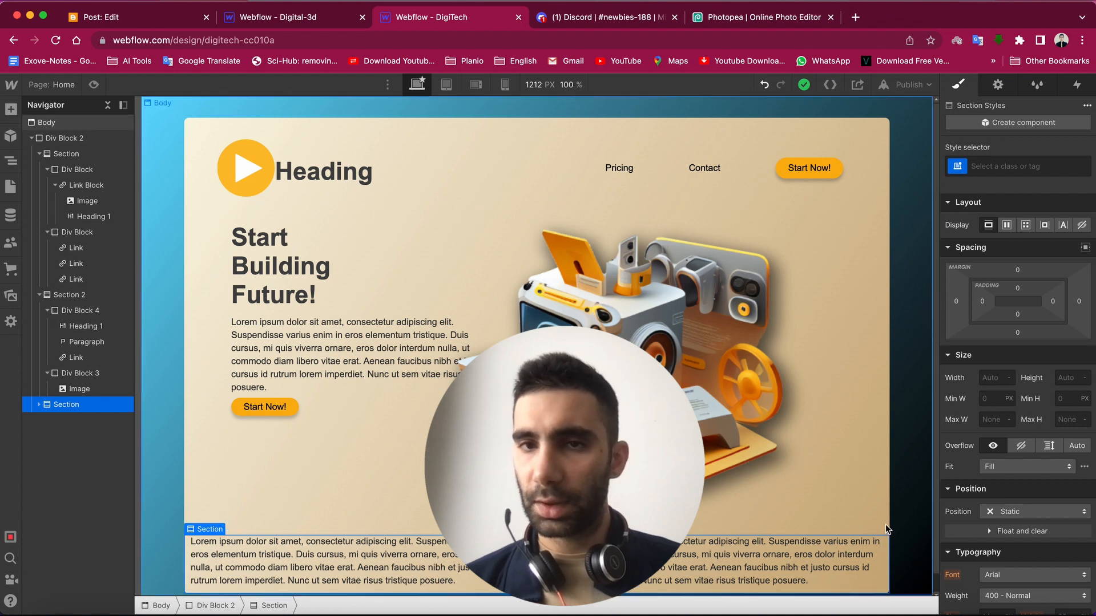
pyautogui.scroll(-1, 847, 471)
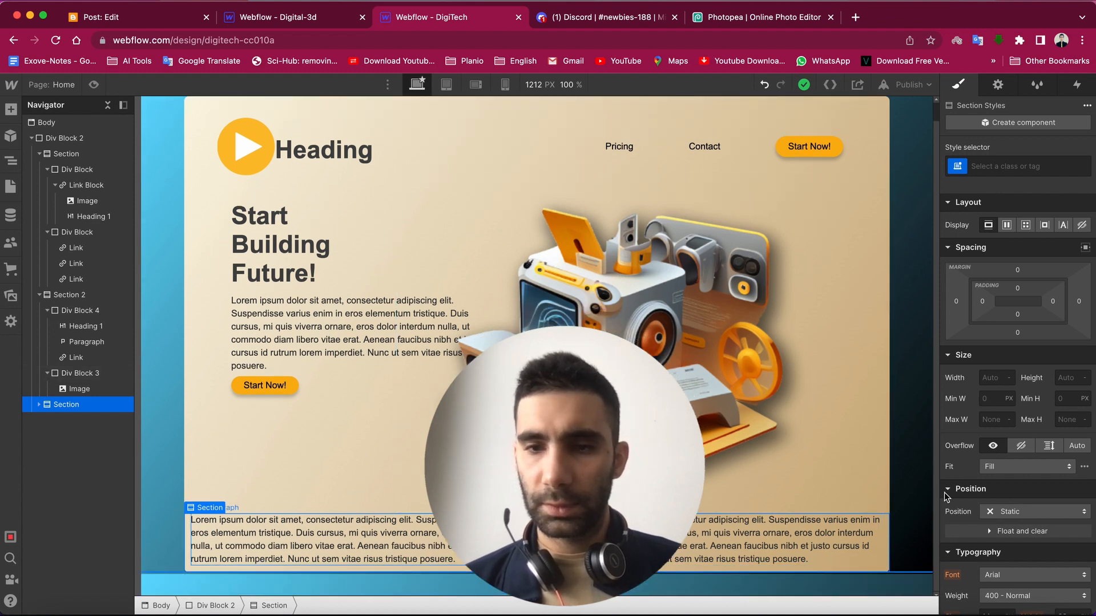
pyautogui.scroll(-5, 1022, 474)
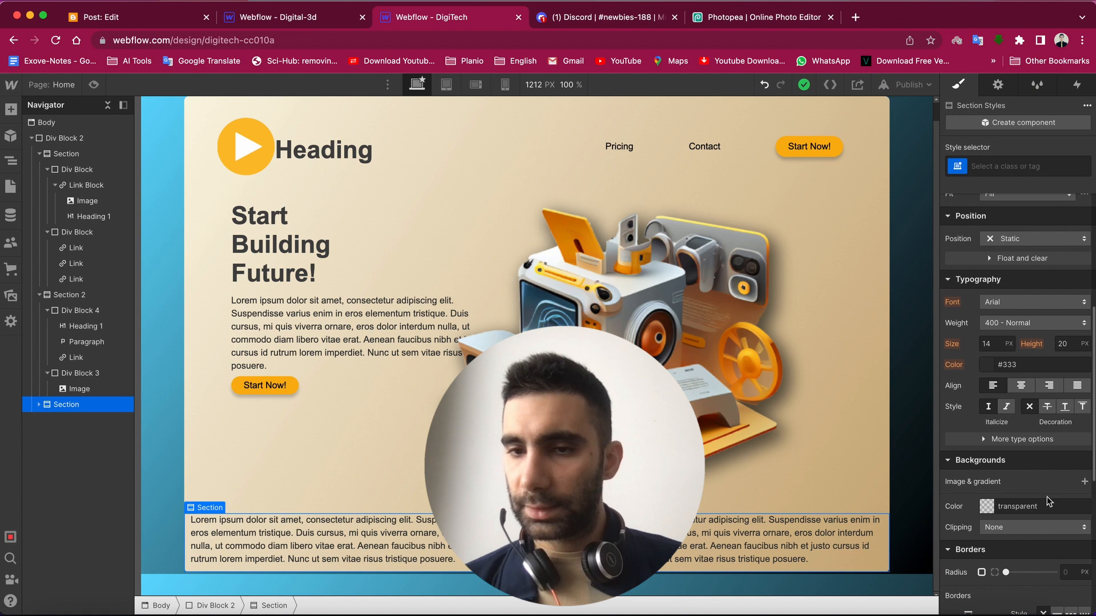
pyautogui.scroll(-3, 1049, 501)
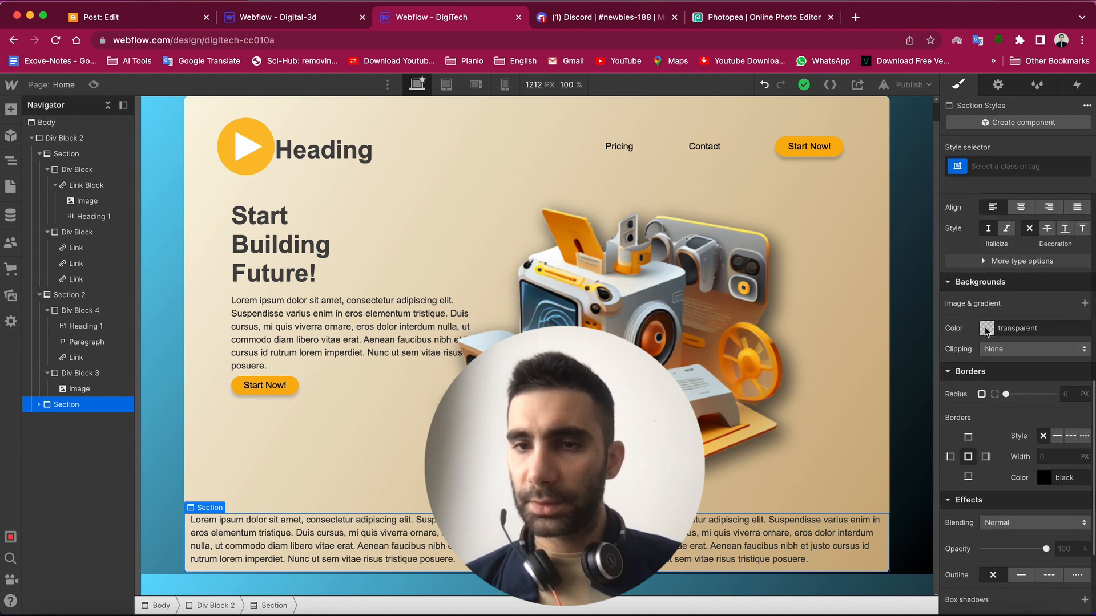
pyautogui.scroll(-1, 978, 281)
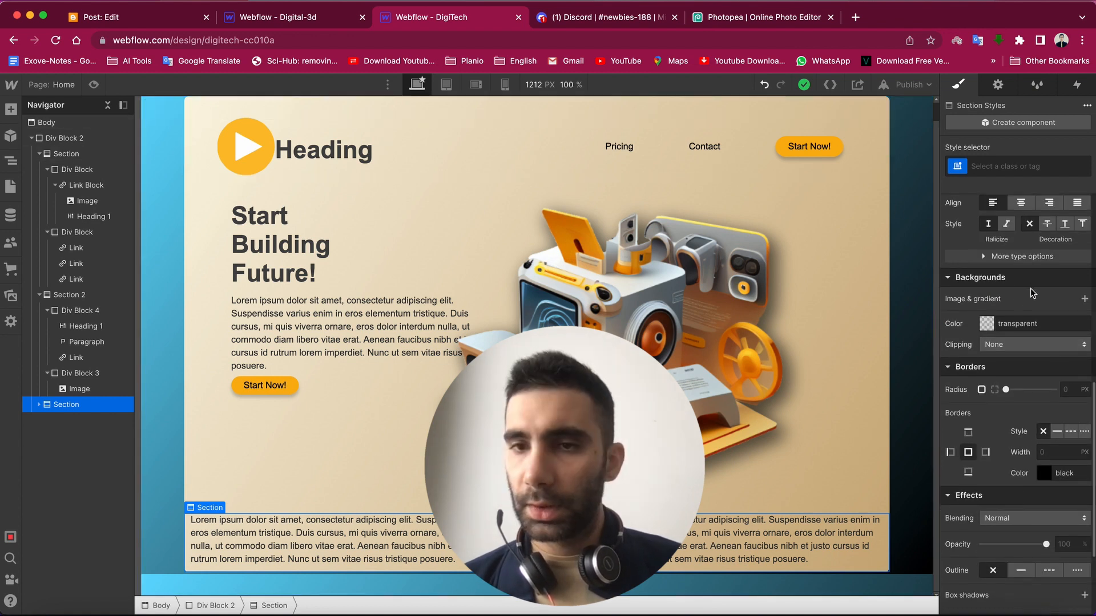
pyautogui.click(987, 325)
pyautogui.click(943, 363)
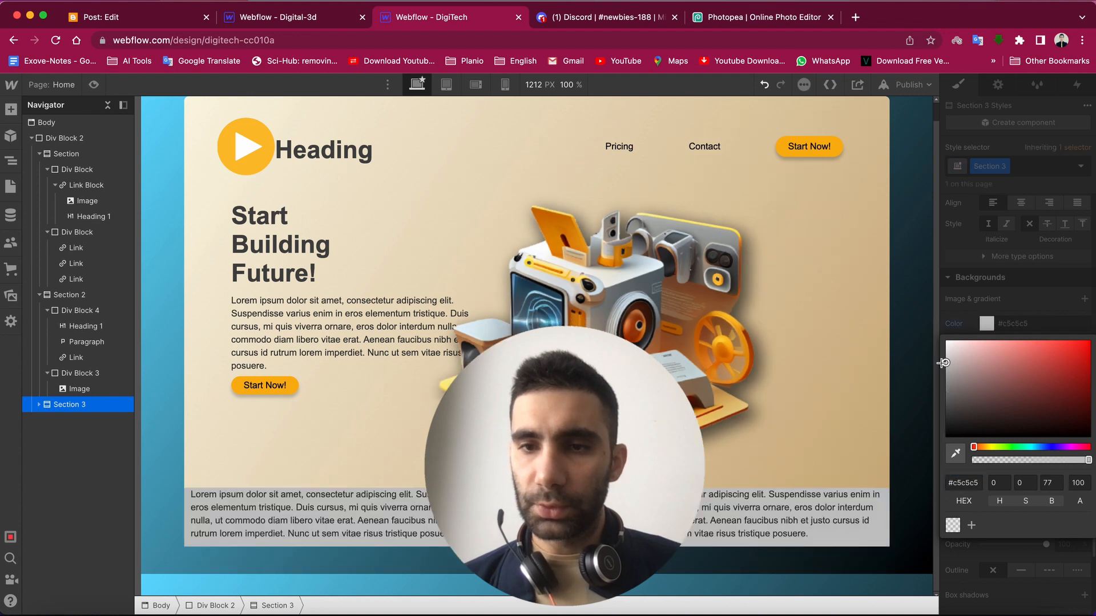
pyautogui.moveTo(943, 370); pyautogui.dragTo(929, 347)
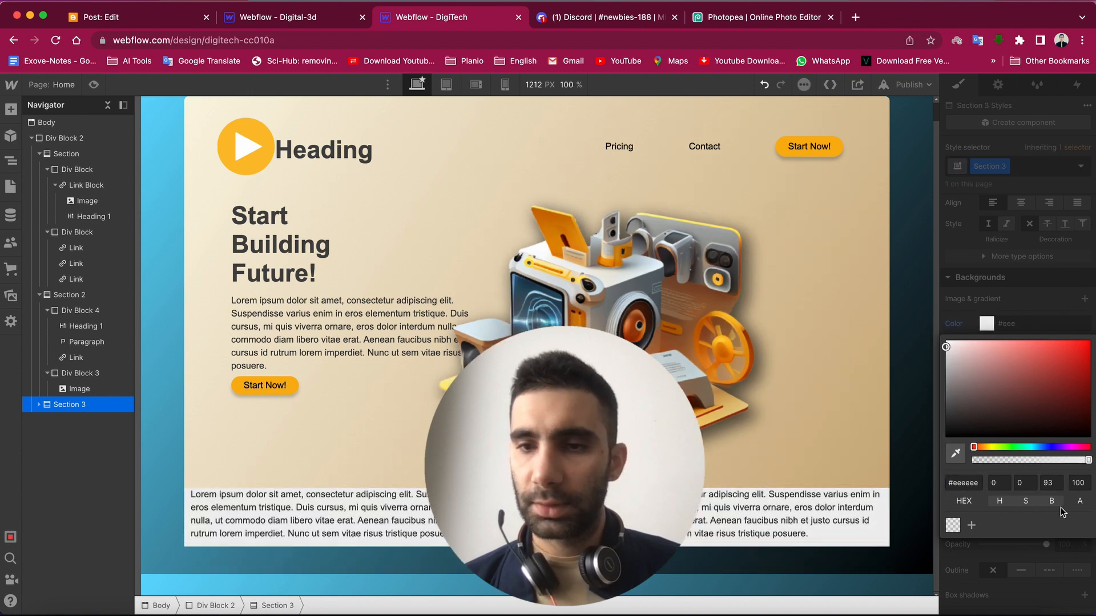
pyautogui.click(1052, 460)
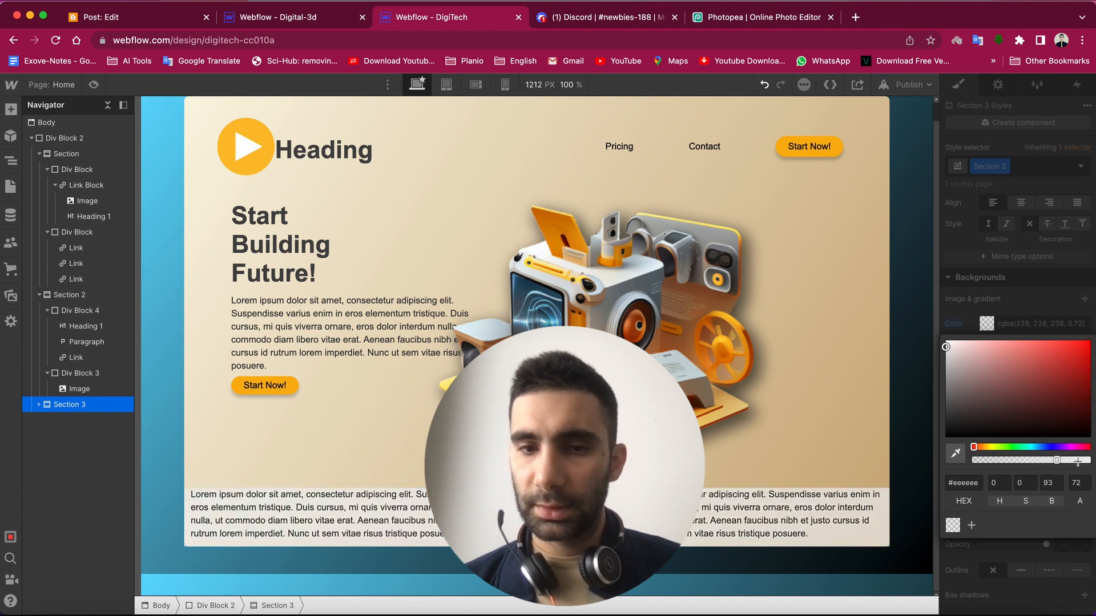
pyautogui.moveTo(1077, 461); pyautogui.dragTo(1093, 457)
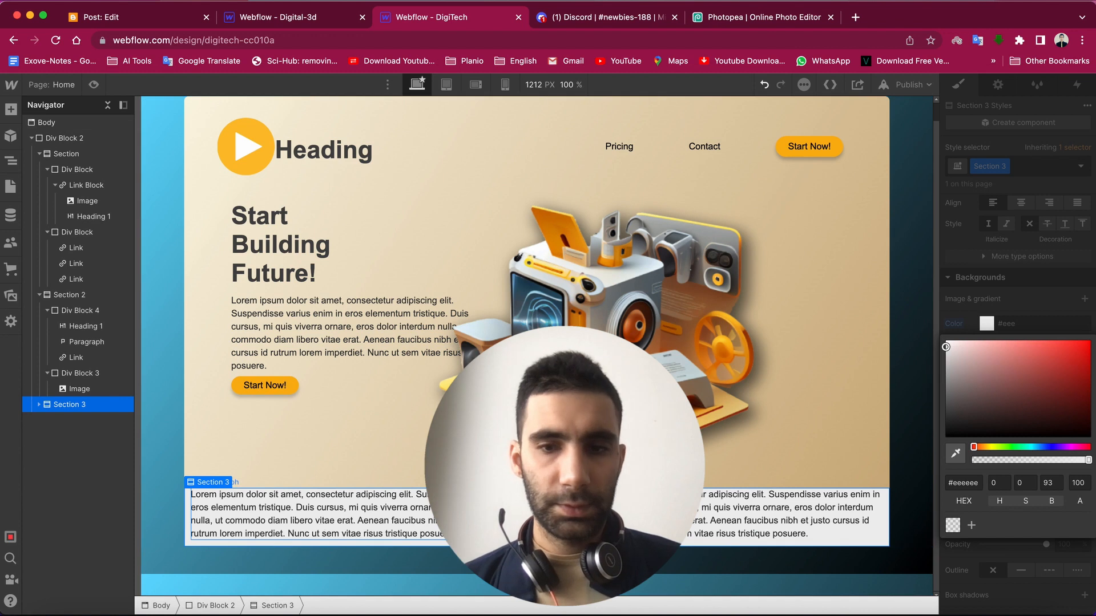
pyautogui.click(1056, 295)
# - Set the top margin of Section 3 to -7 VW so the section overlaps the base of the hero image
pyautogui.scroll(5, 1053, 303)
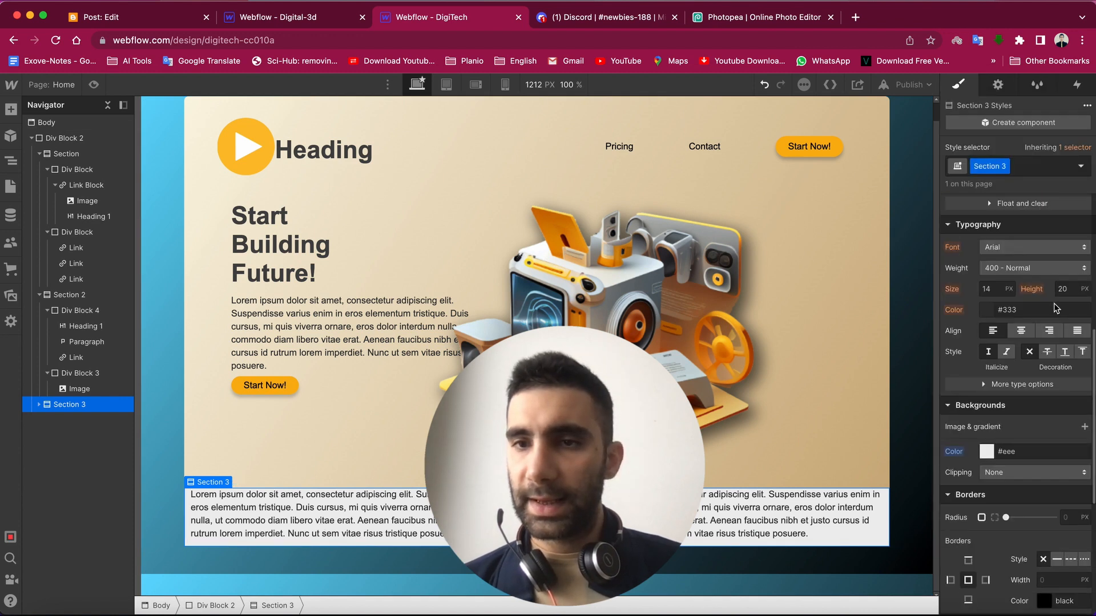
pyautogui.scroll(1, 1051, 334)
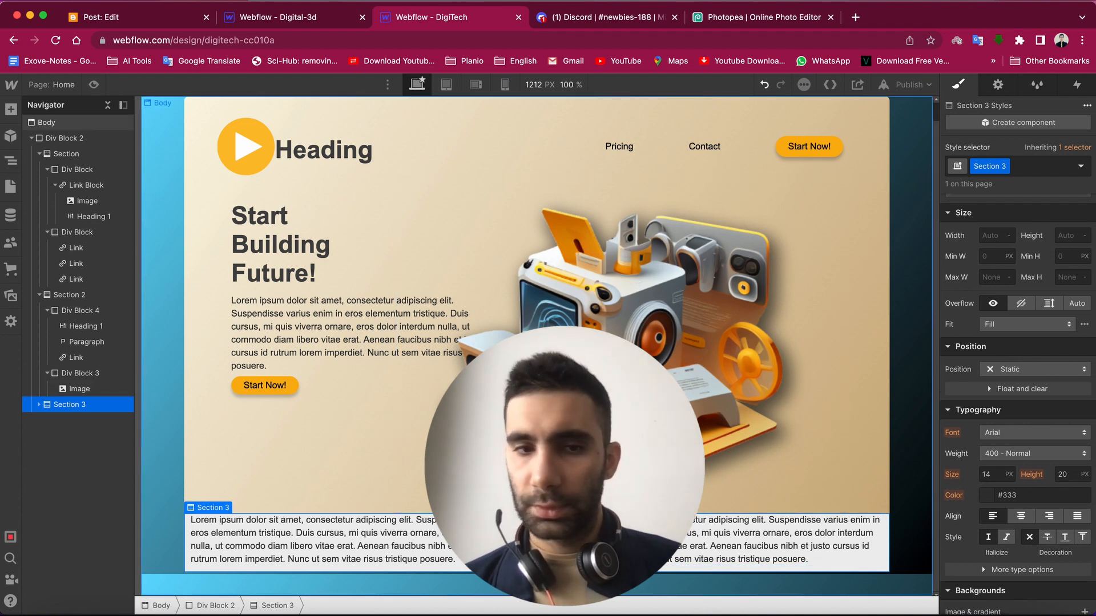
pyautogui.scroll(5, 1026, 307)
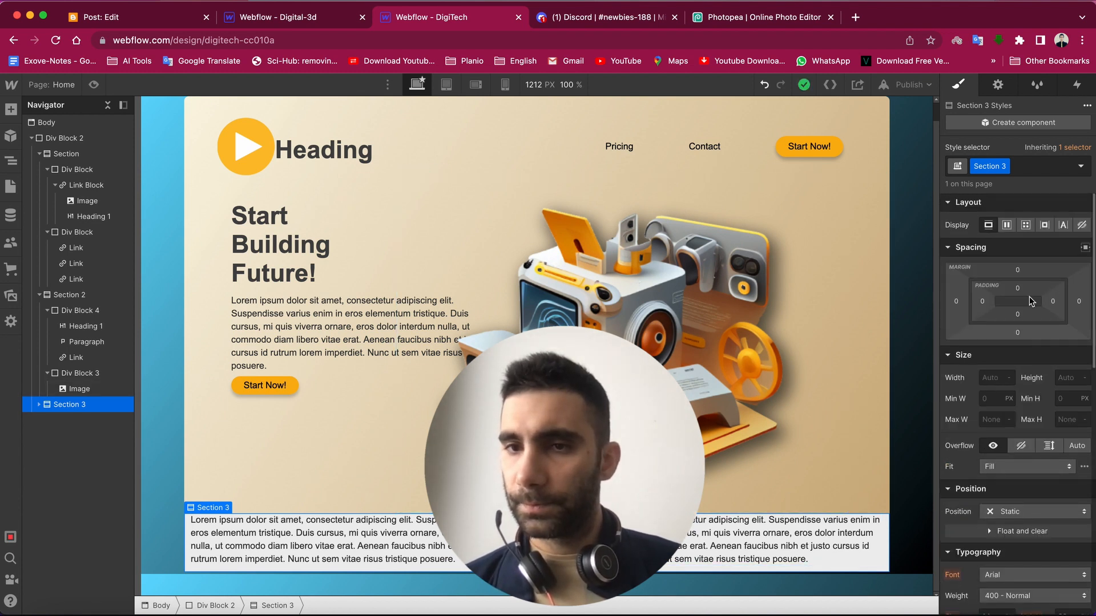
pyautogui.moveTo(1025, 275)
pyautogui.mouseDown()
pyautogui.moveTo(1028, 317)
pyautogui.moveTo(1020, 273)
pyautogui.mouseUp()
pyautogui.click(1019, 271)
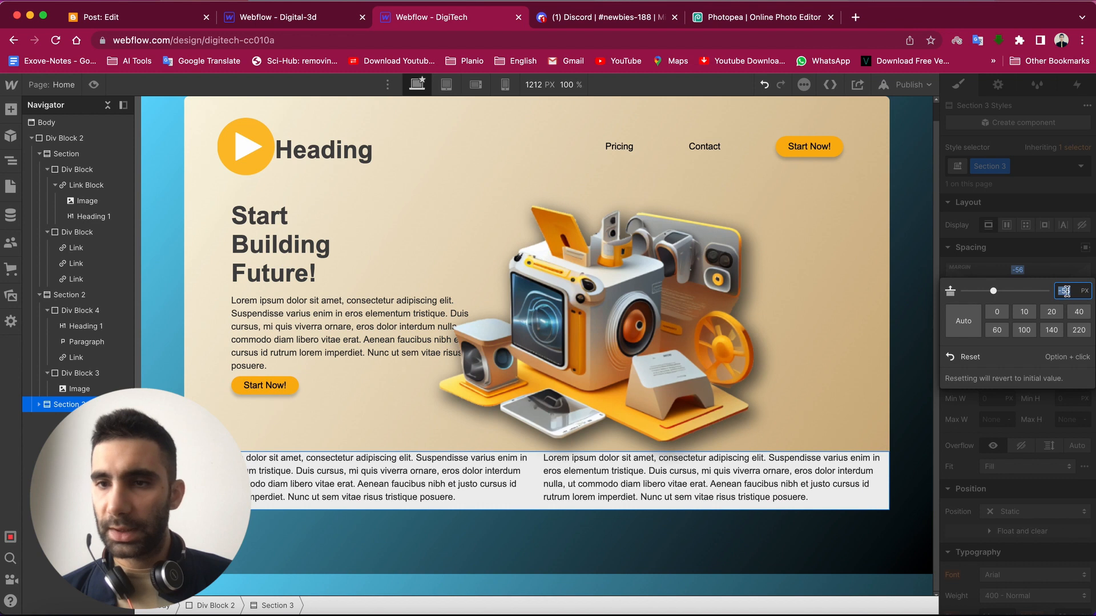
pyautogui.write('-')
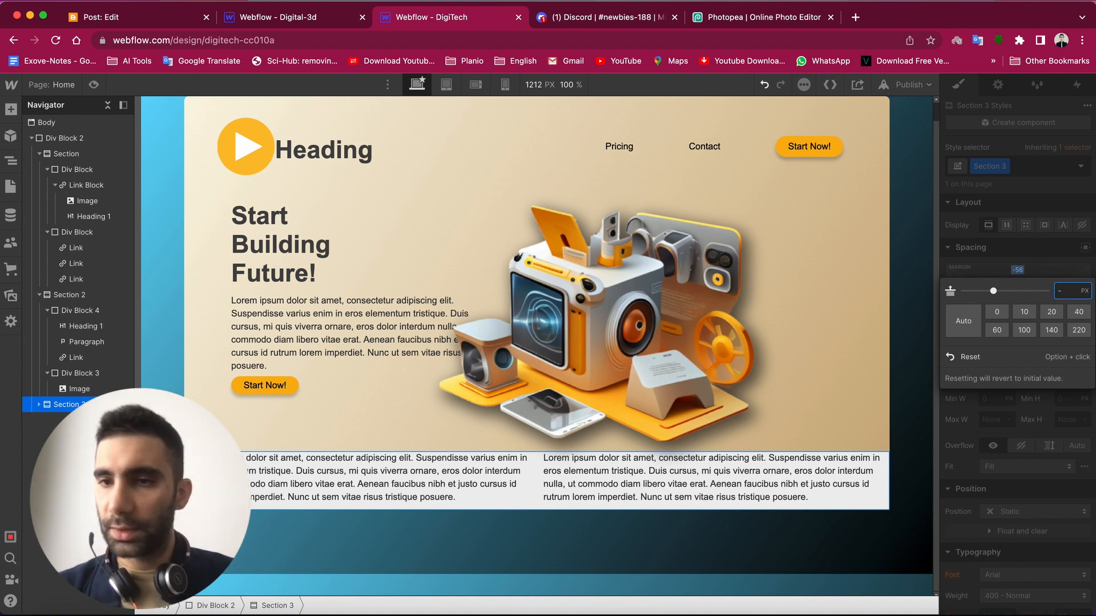
pyautogui.write('1')
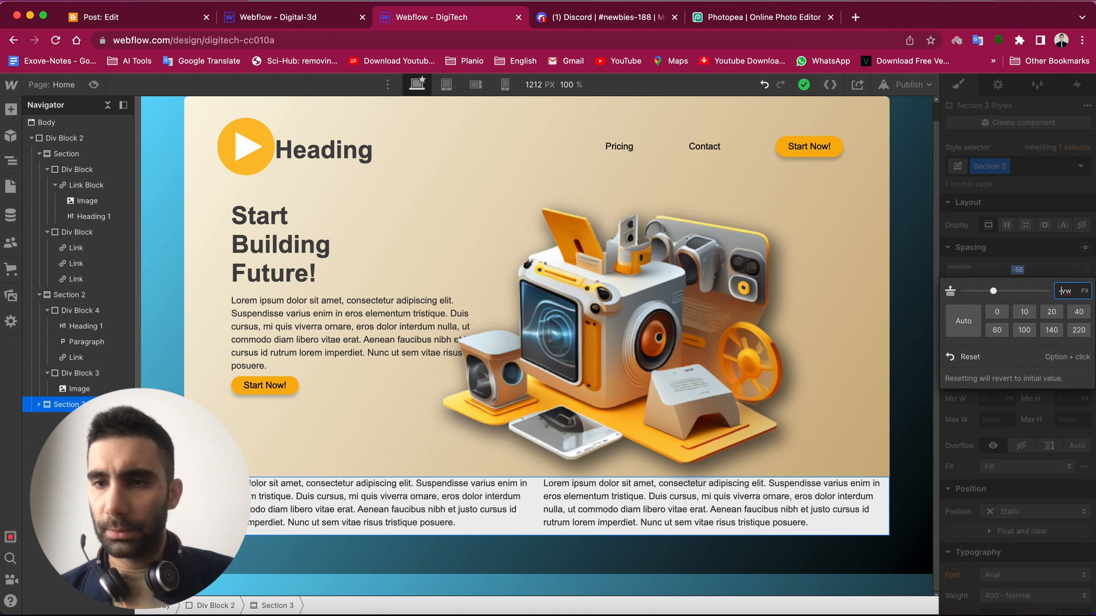
pyautogui.press('Return')
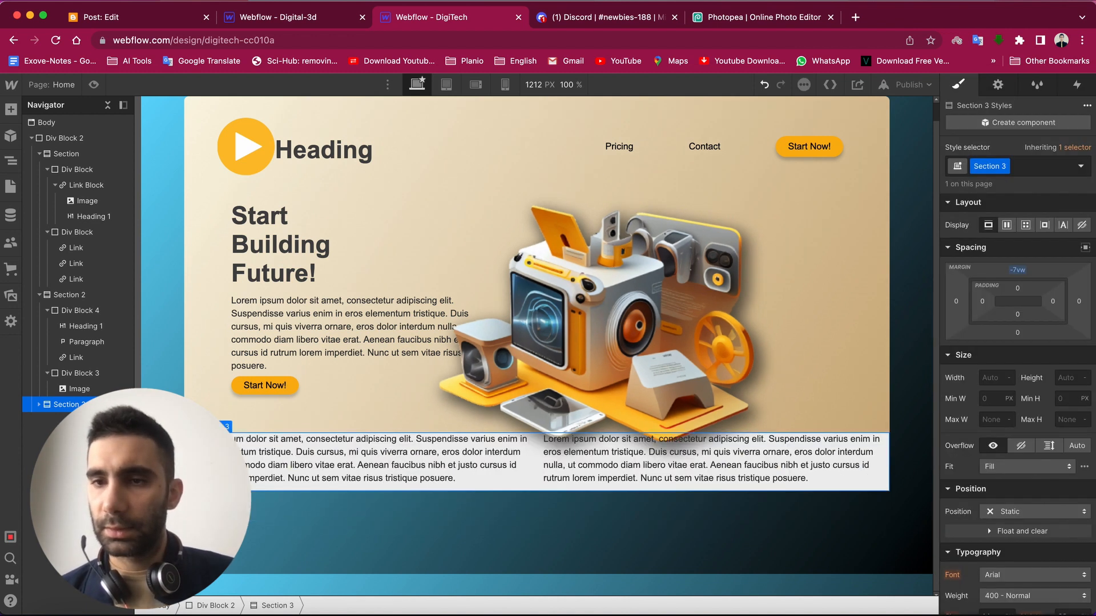
pyautogui.click(837, 545)
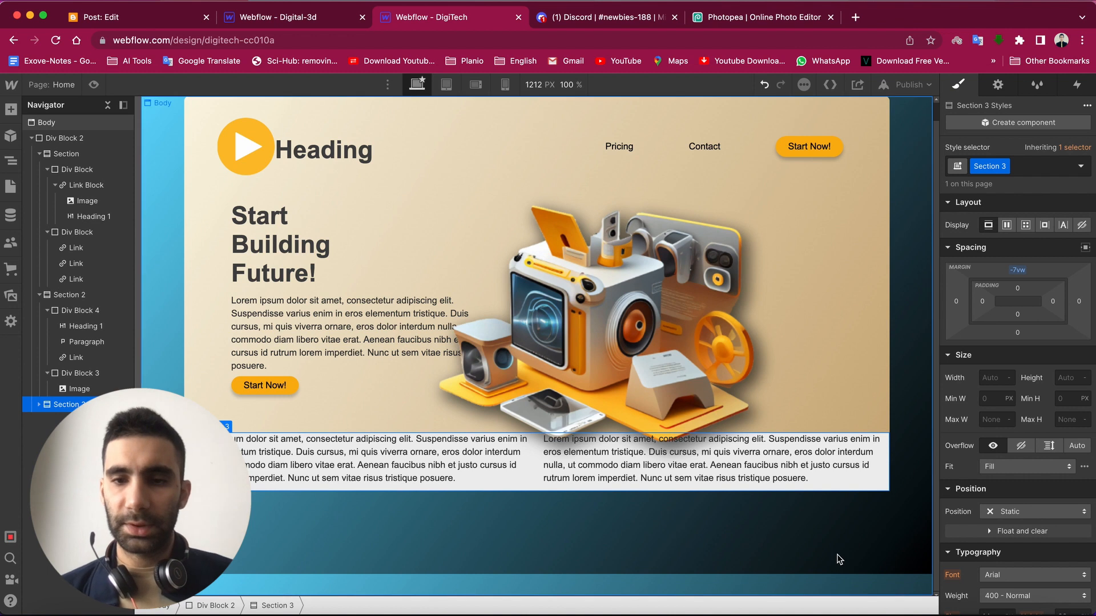
# - Set the hero image's position to Relative with a z-index of 3 so it sits in front of the bottom section
pyautogui.click(626, 486)
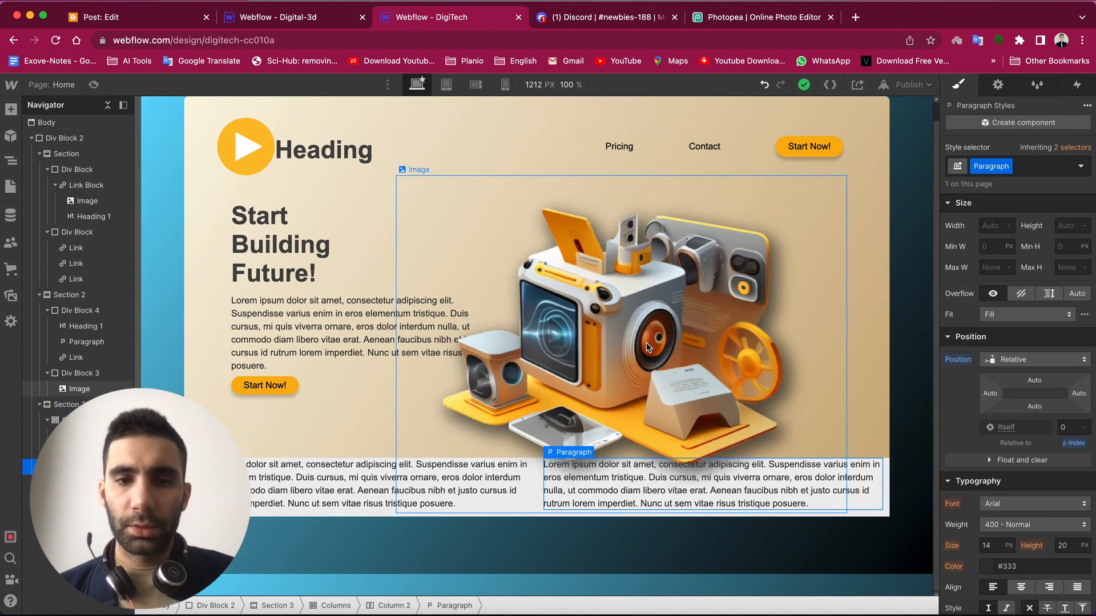
pyautogui.click(646, 342)
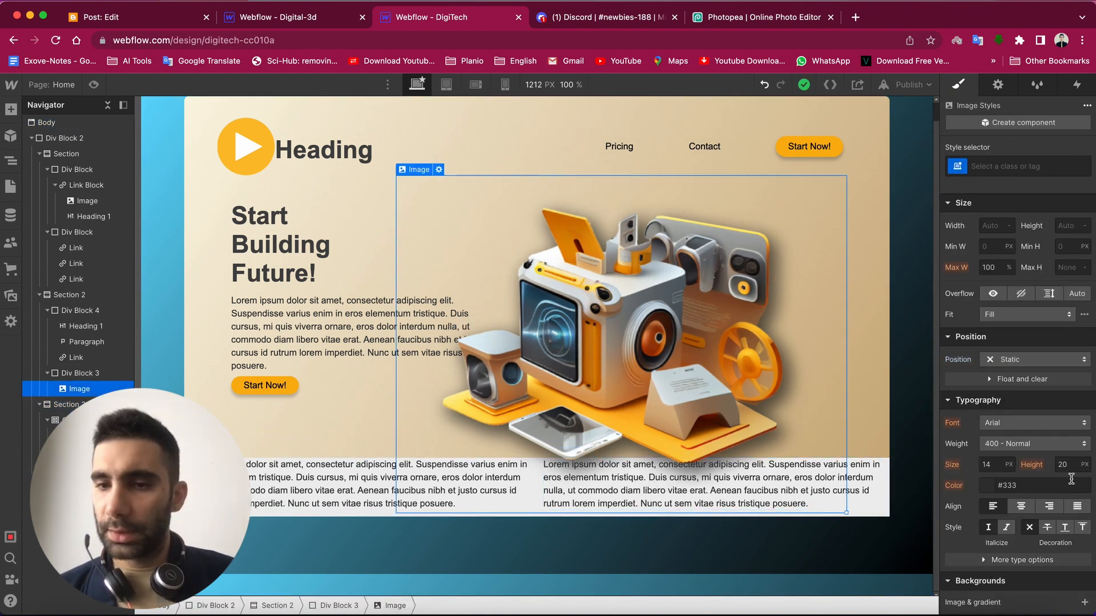
pyautogui.scroll(-1, 1071, 478)
pyautogui.scroll(-3, 1072, 478)
pyautogui.scroll(2, 1053, 389)
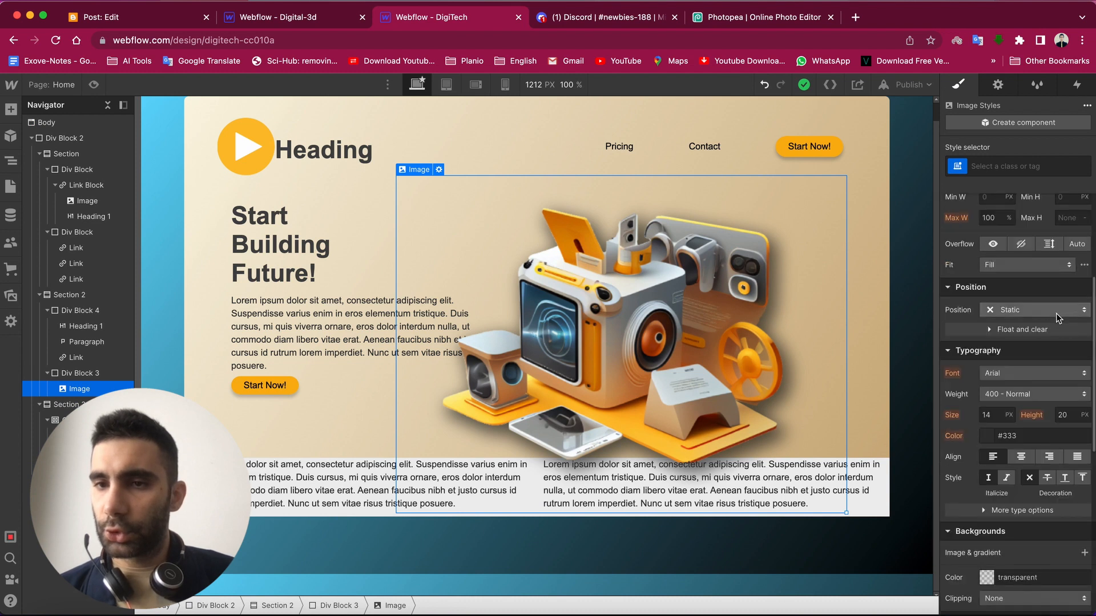
pyautogui.click(1050, 315)
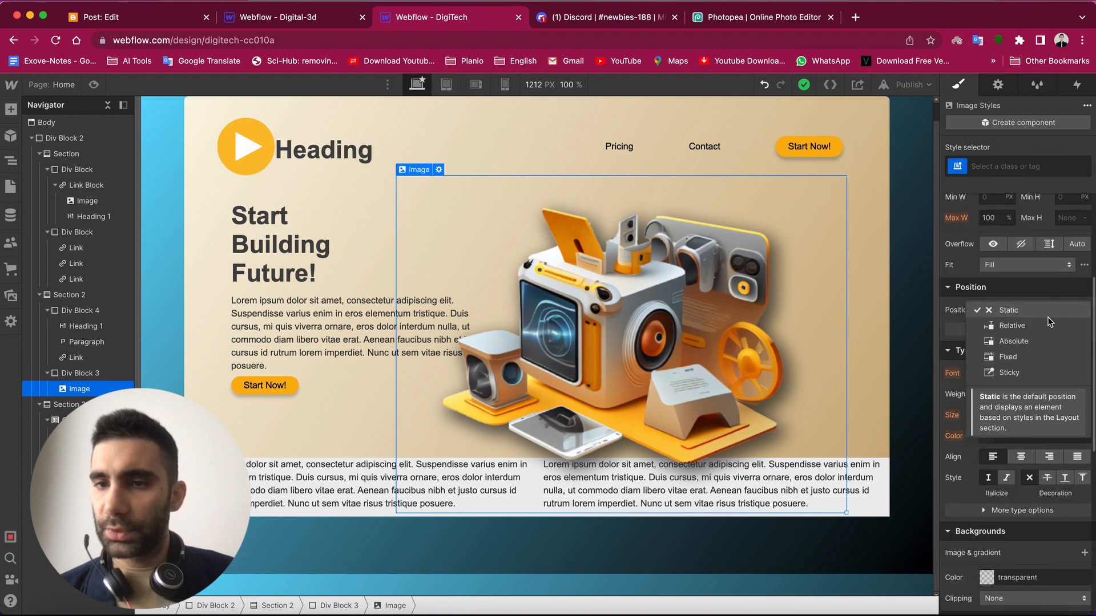
pyautogui.click(1018, 326)
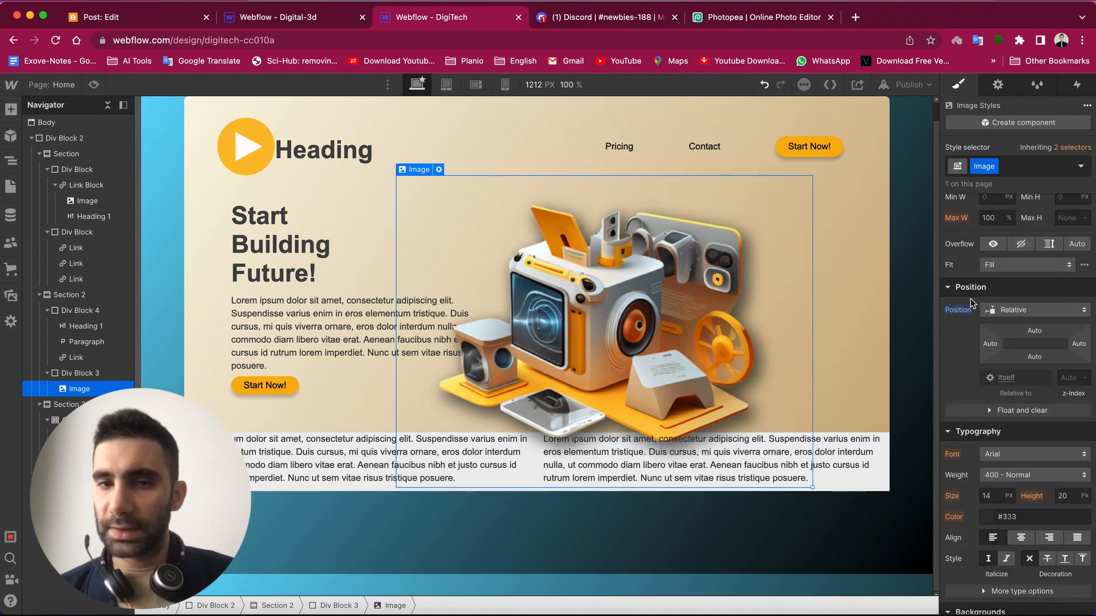
pyautogui.click(1066, 377)
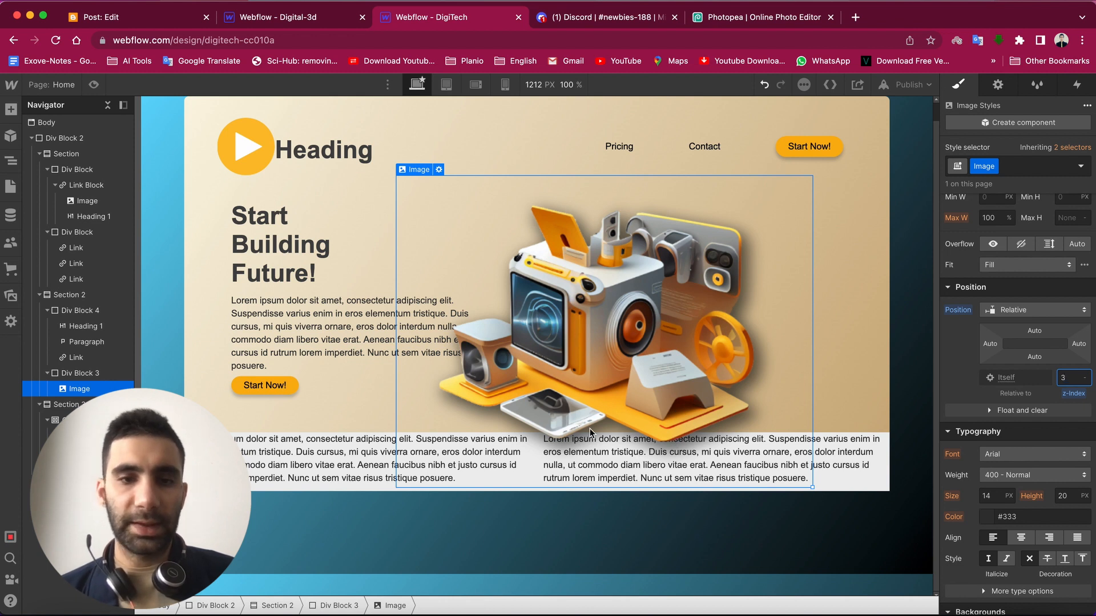
pyautogui.press('Return')
pyautogui.click(623, 543)
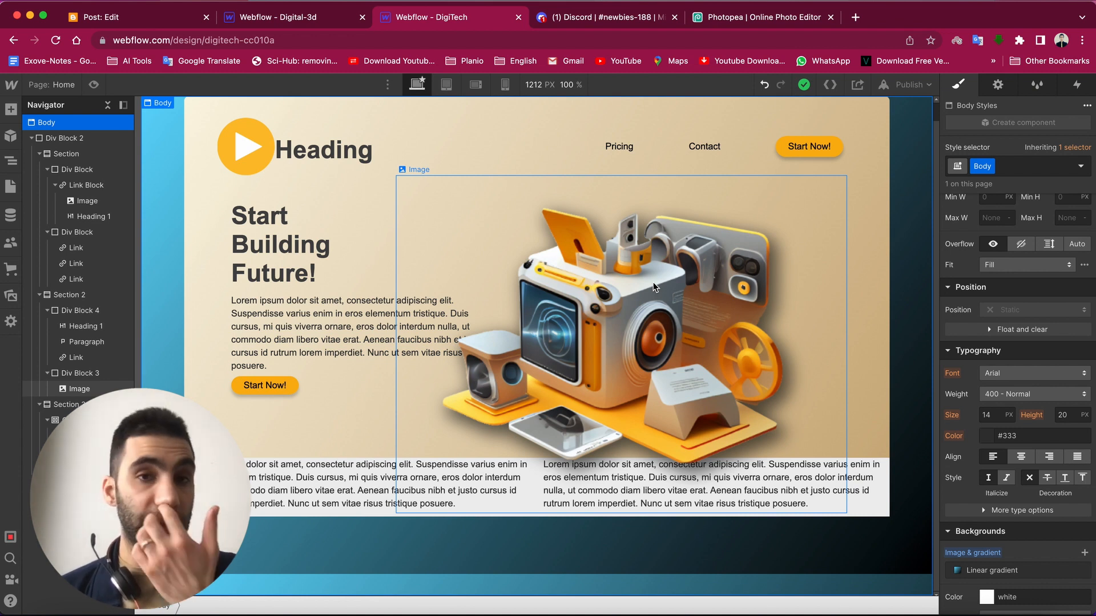
# - At the tablet breakpoint, set the top margin of Div Block 4, which holds the hero text, to -15 px
pyautogui.click(448, 85)
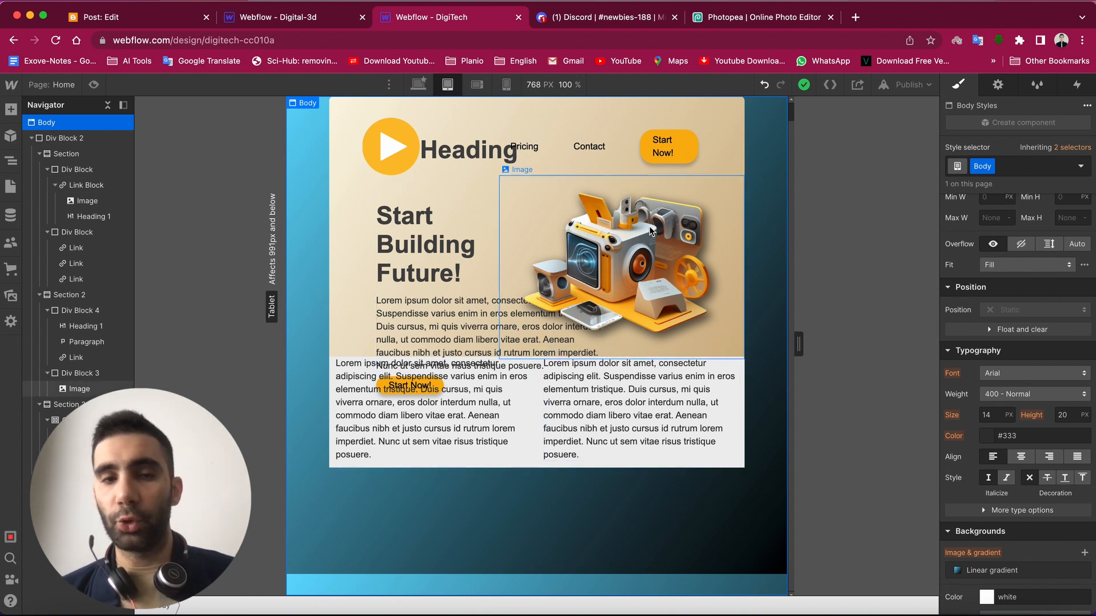
pyautogui.click(85, 326)
pyautogui.click(80, 313)
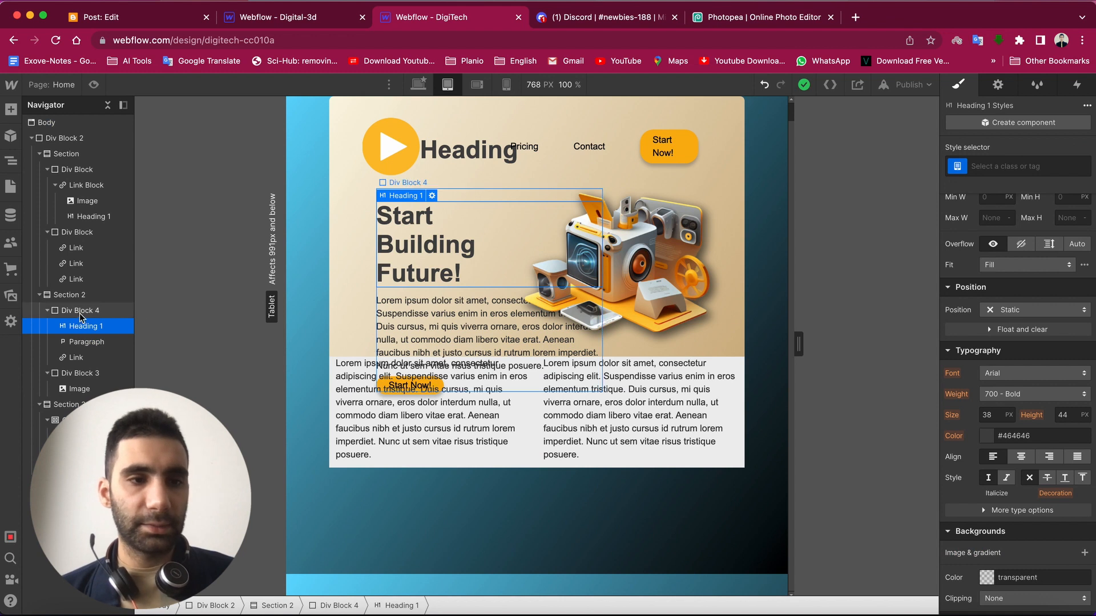
pyautogui.scroll(3, 1072, 440)
pyautogui.scroll(2, 1053, 360)
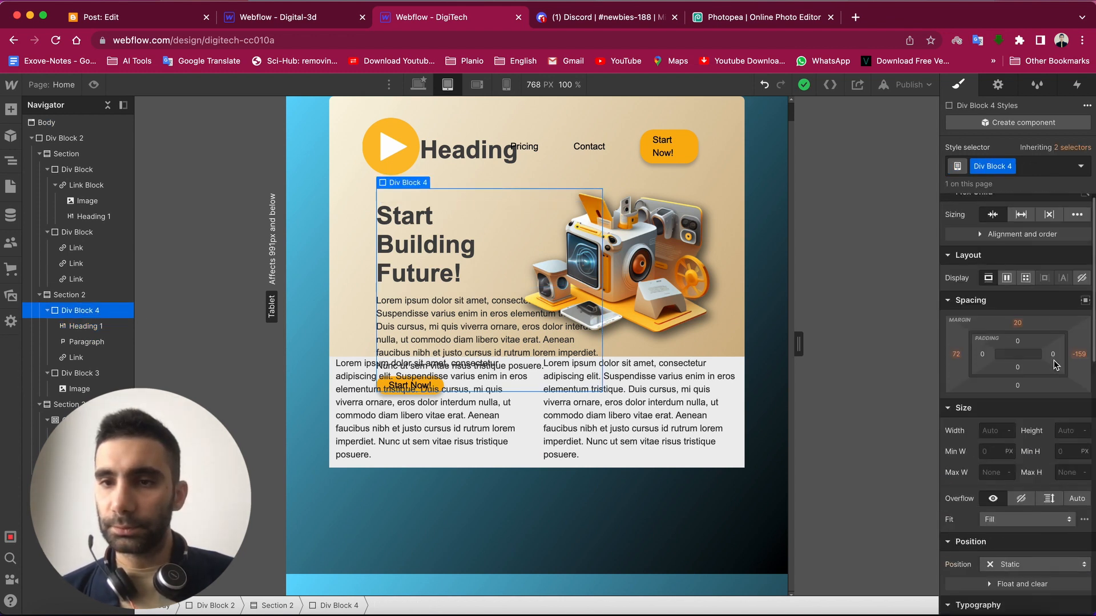
pyautogui.moveTo(1027, 321); pyautogui.dragTo(1029, 343)
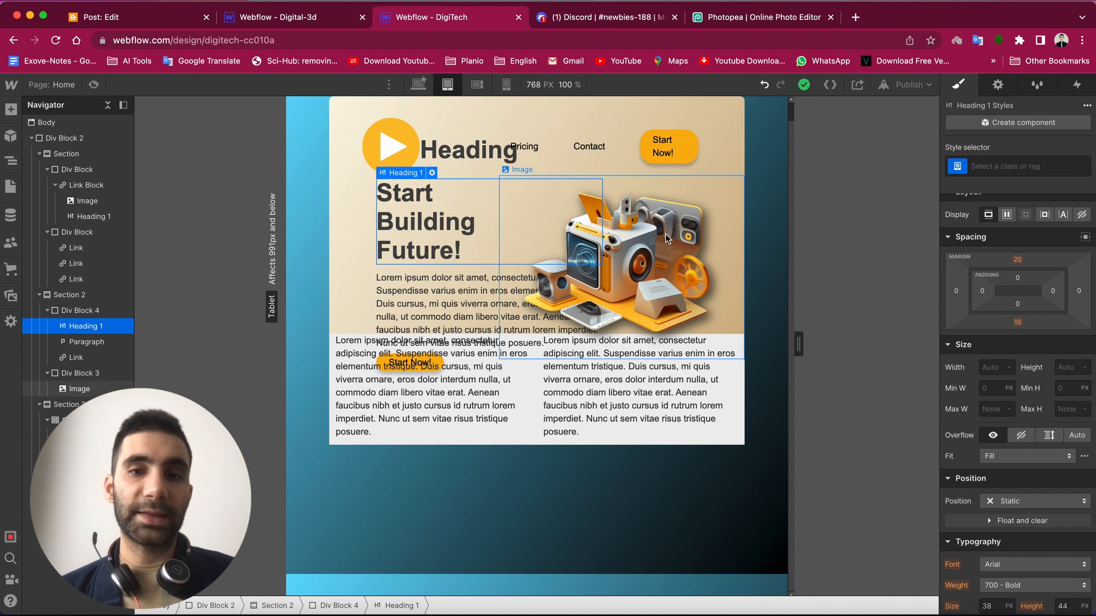
# - Change Section 2's flex direction to vertical on tablet so the hero text stacks above the image
pyautogui.click(68, 295)
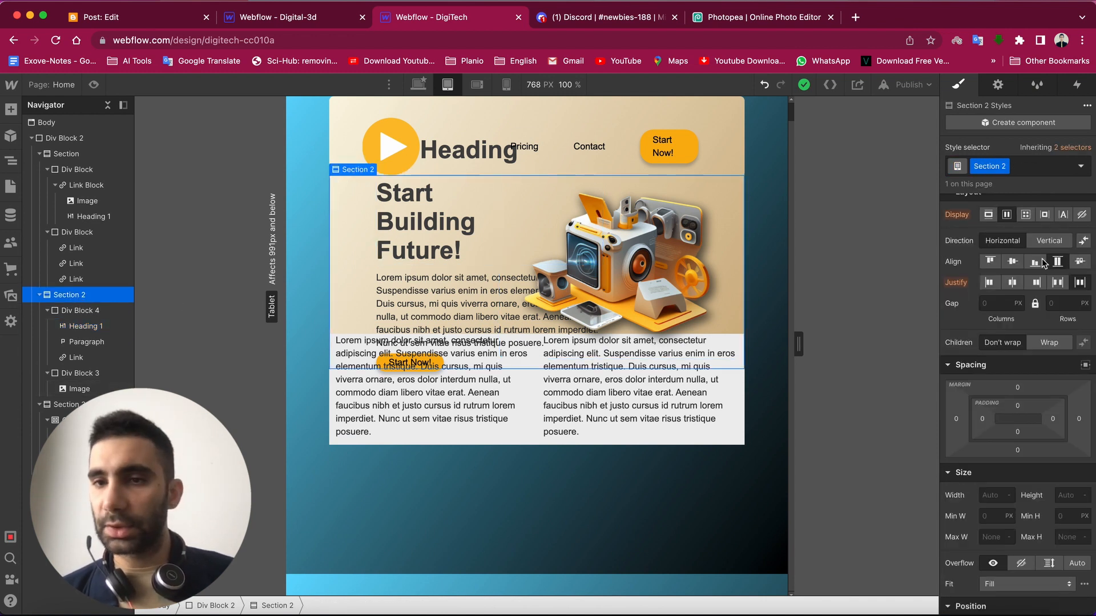
pyautogui.scroll(1, 1042, 259)
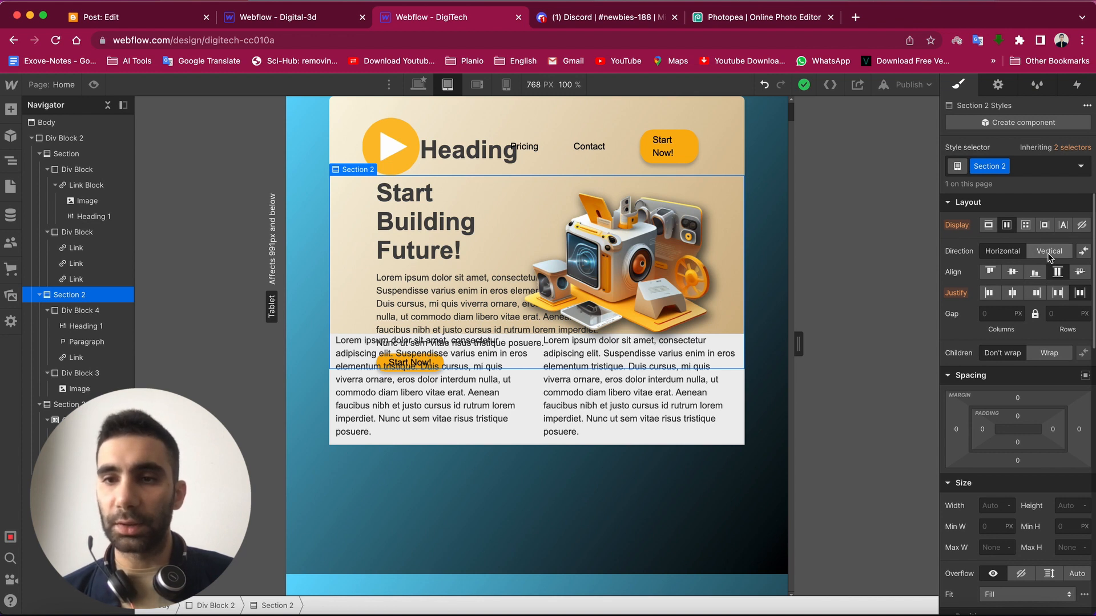
pyautogui.click(1047, 252)
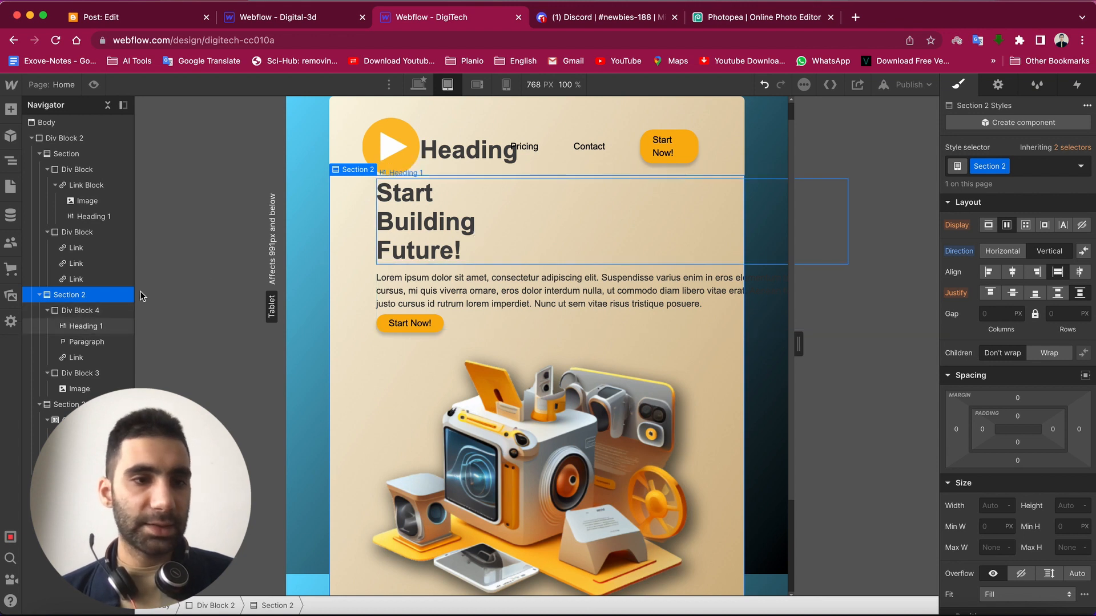
# - Set the right margin of Div Block 4 to 54 px so the hero text fits inside the tablet page
pyautogui.click(80, 310)
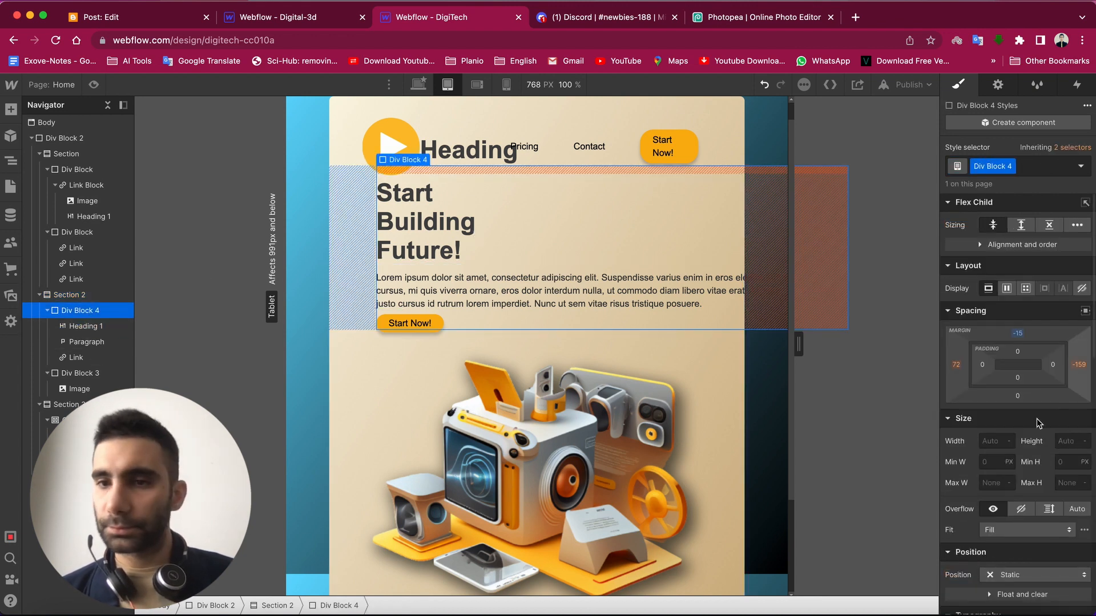
pyautogui.moveTo(1054, 365); pyautogui.dragTo(1094, 376)
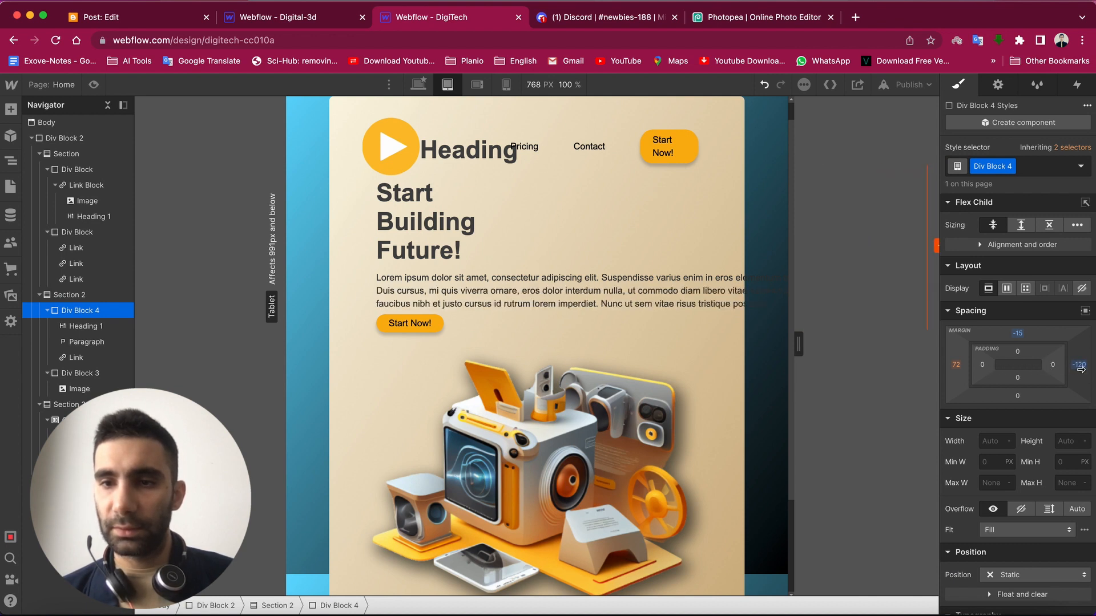
pyautogui.moveTo(1080, 369); pyautogui.dragTo(1093, 364)
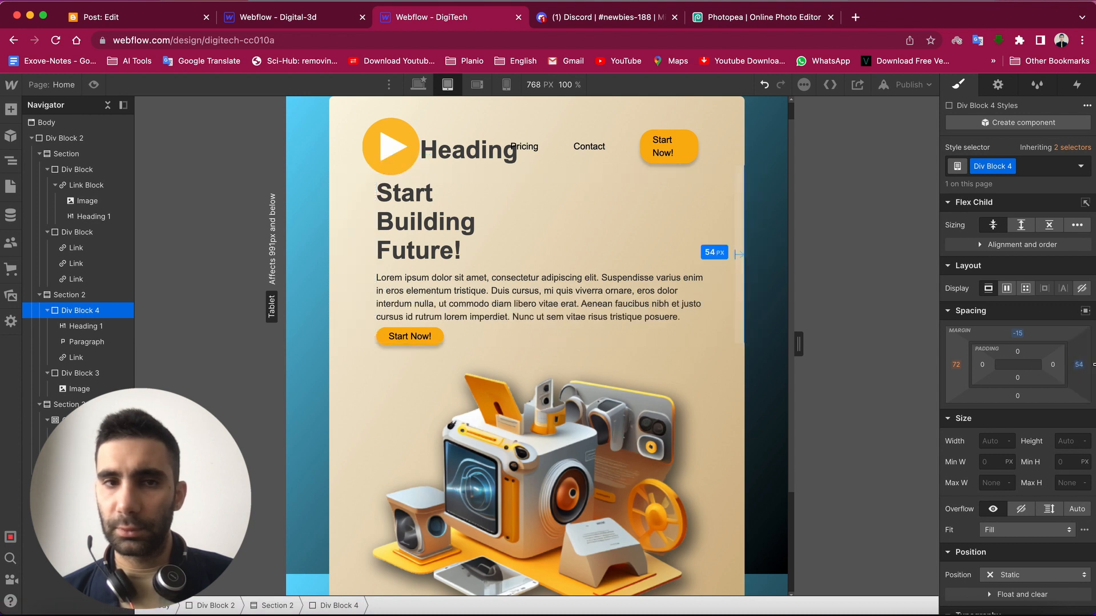
# - Set the width of Div Block 3, the hero image's container, to 100% on tablet
pyautogui.scroll(-5, 591, 386)
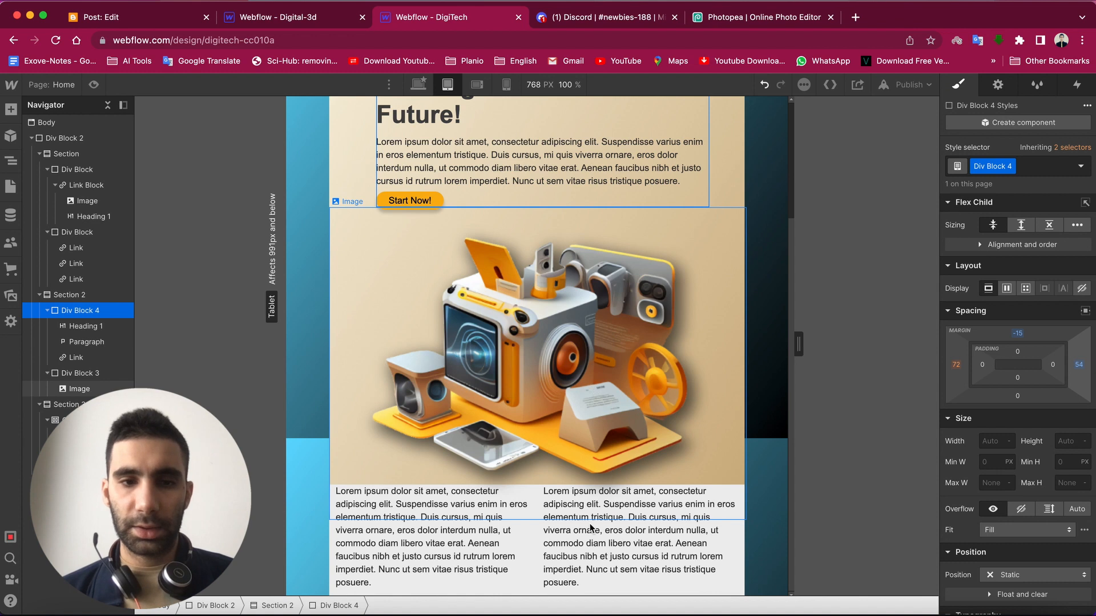
pyautogui.click(677, 511)
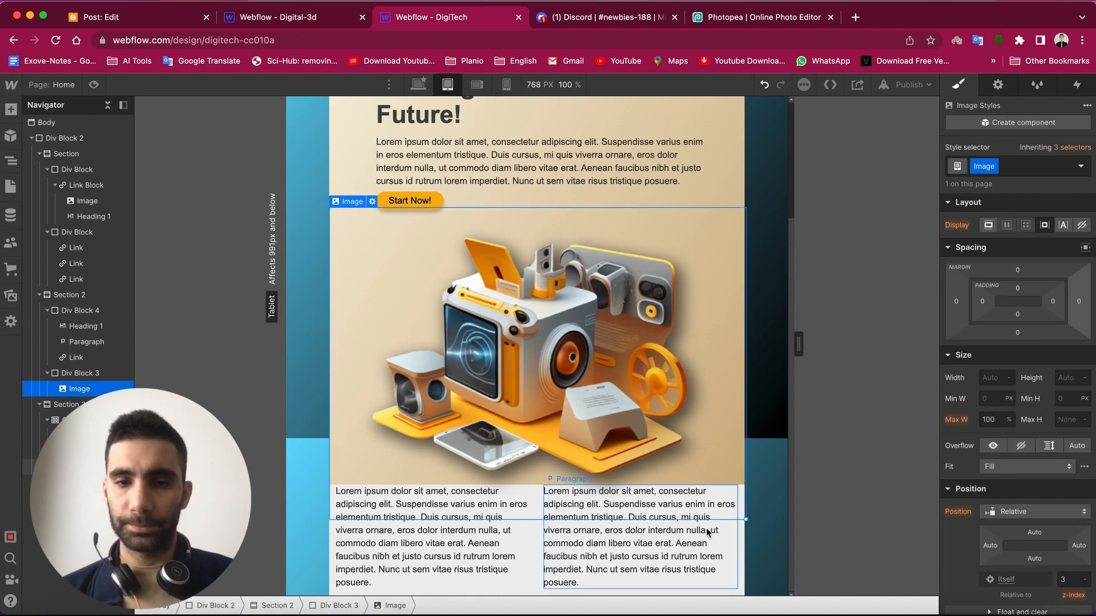
pyautogui.moveTo(798, 345); pyautogui.dragTo(766, 349)
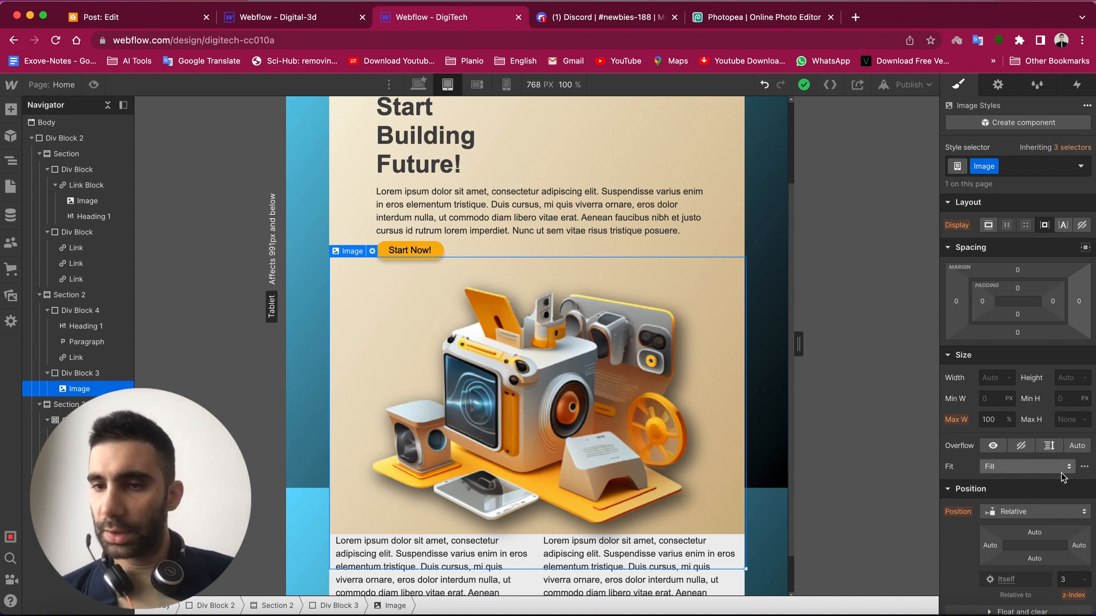
pyautogui.scroll(-1, 1070, 491)
pyautogui.scroll(1, 1069, 491)
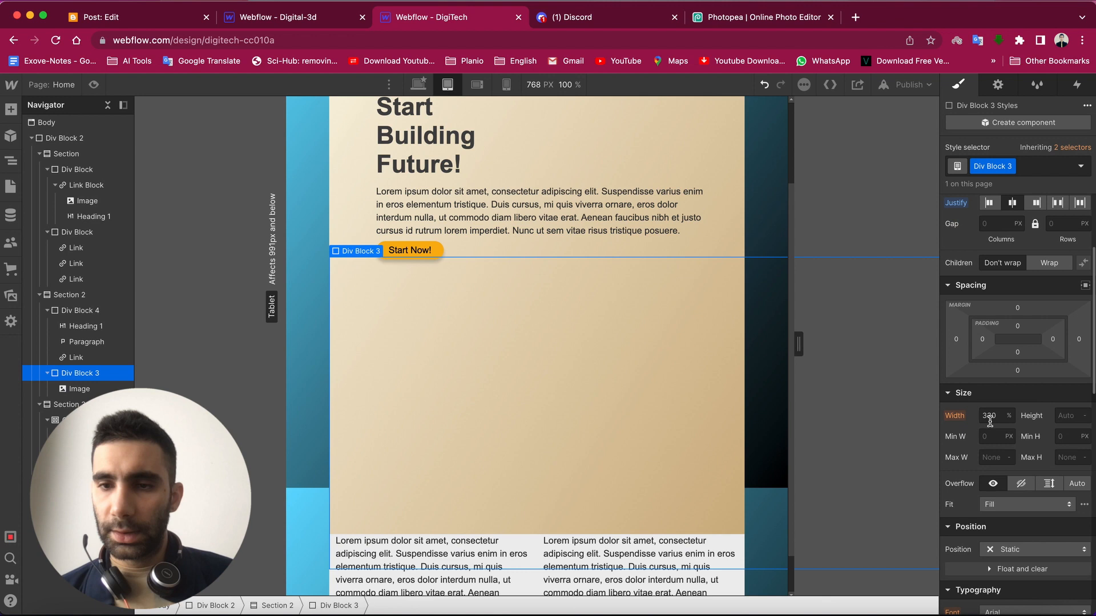
pyautogui.click(989, 416)
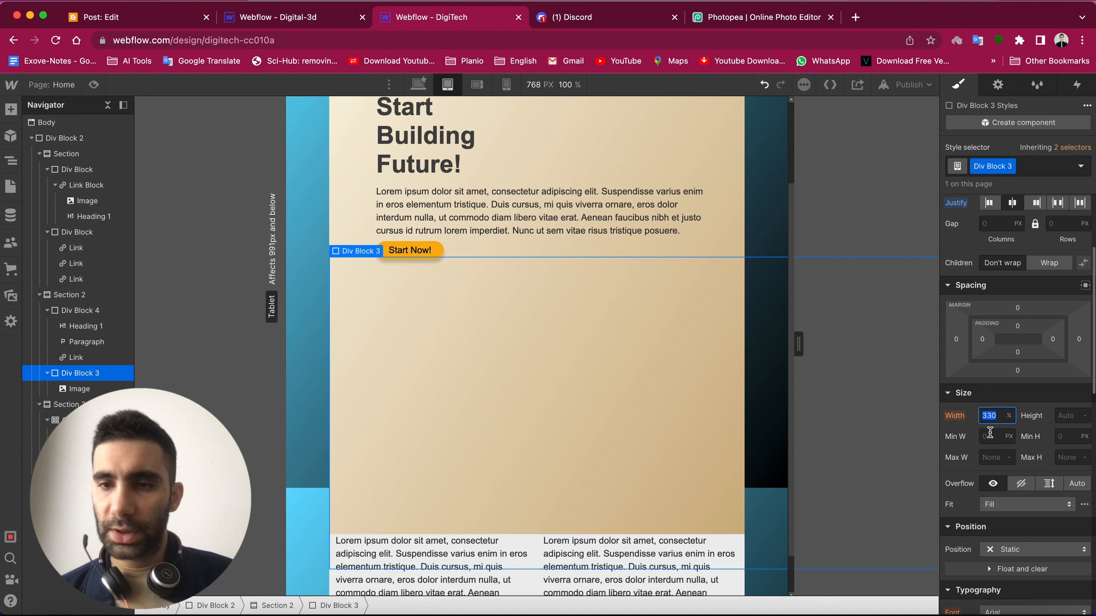
pyautogui.write('100')
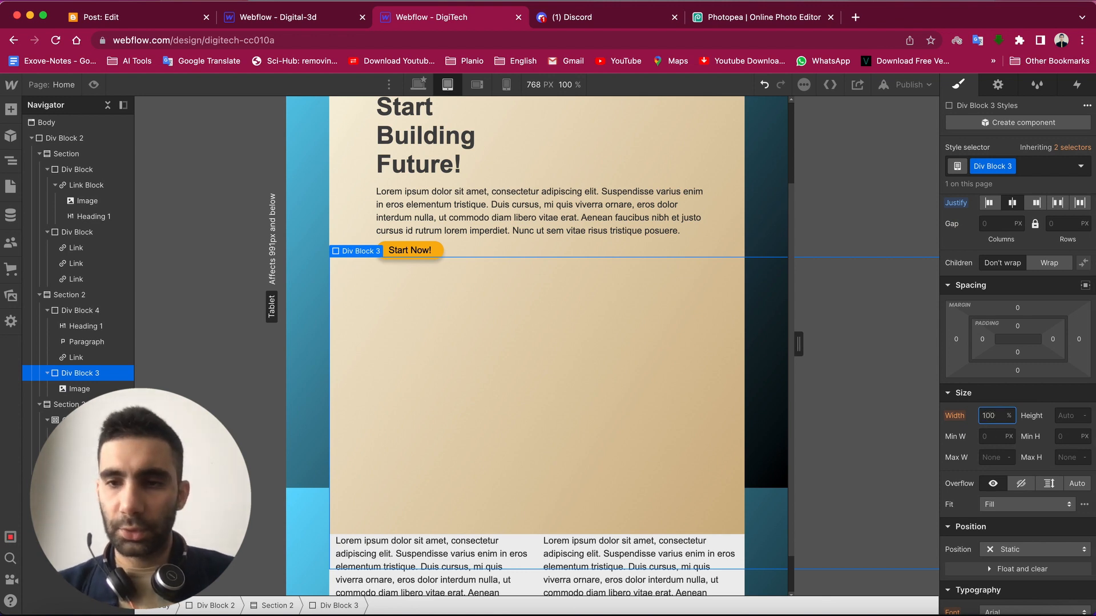
pyautogui.press('Return')
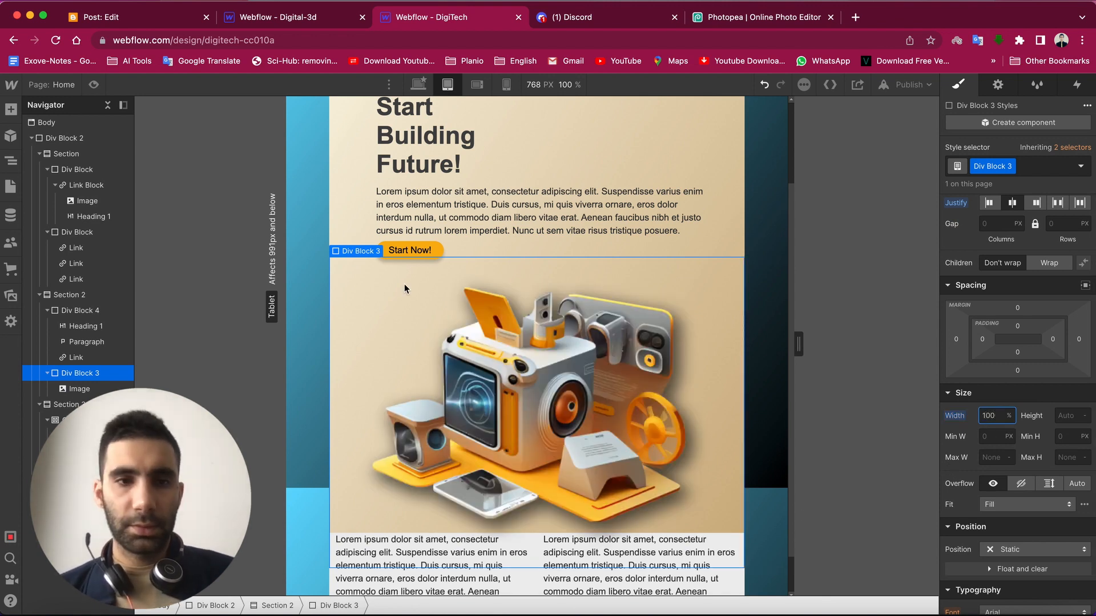
# - Check the tablet layout at a canvas width of 991 px and preview the page at the desktop breakpoint
pyautogui.scroll(-1, 765, 456)
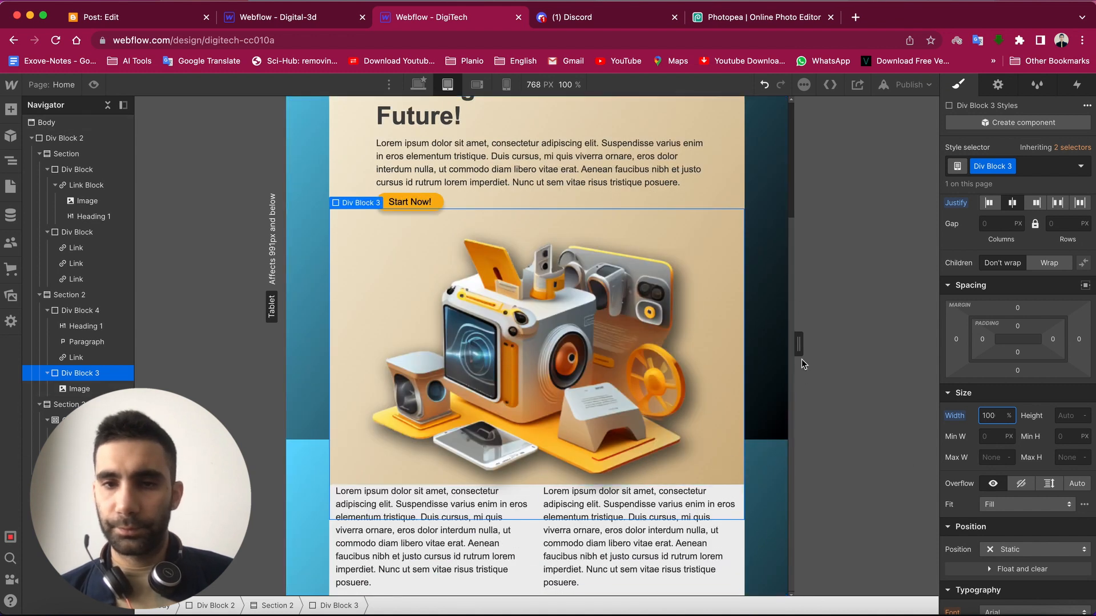
pyautogui.moveTo(798, 344); pyautogui.dragTo(966, 372)
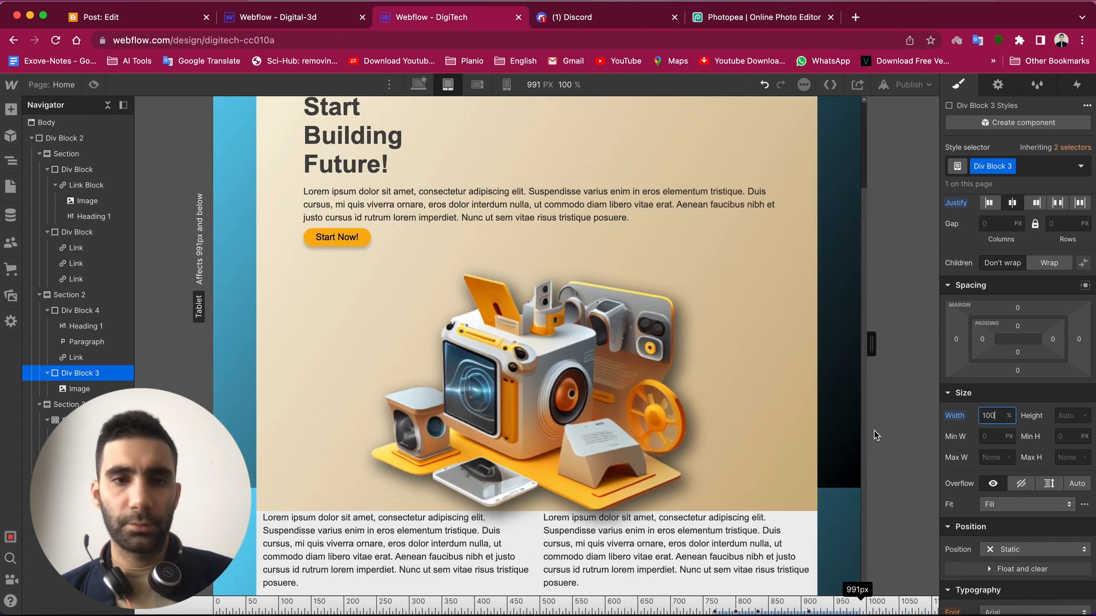
pyautogui.scroll(1, 725, 431)
pyautogui.scroll(-1, 738, 436)
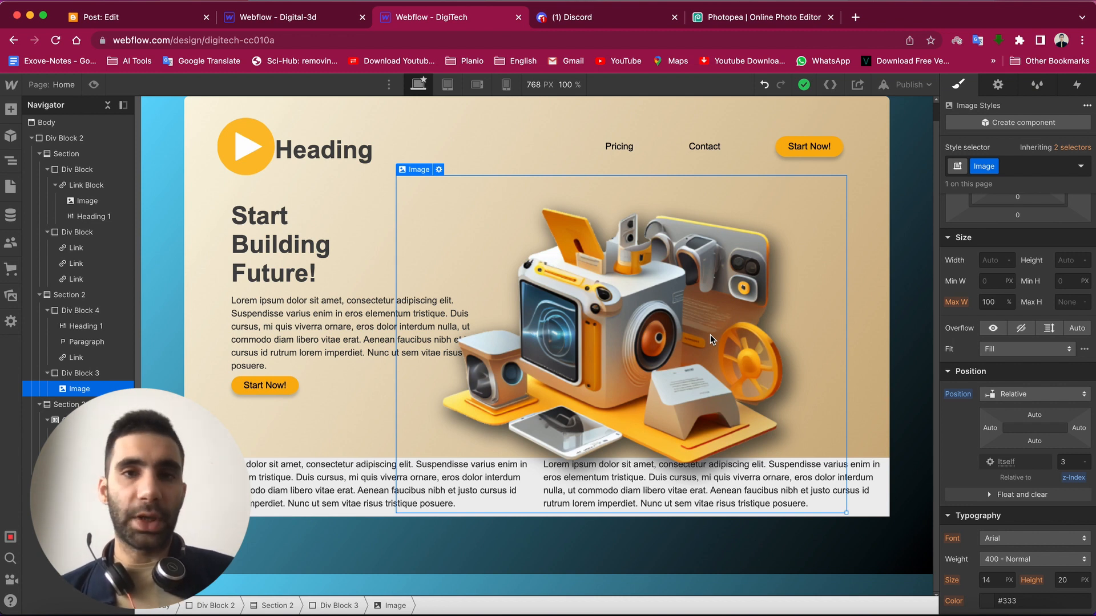
pyautogui.press('super+shift+p')
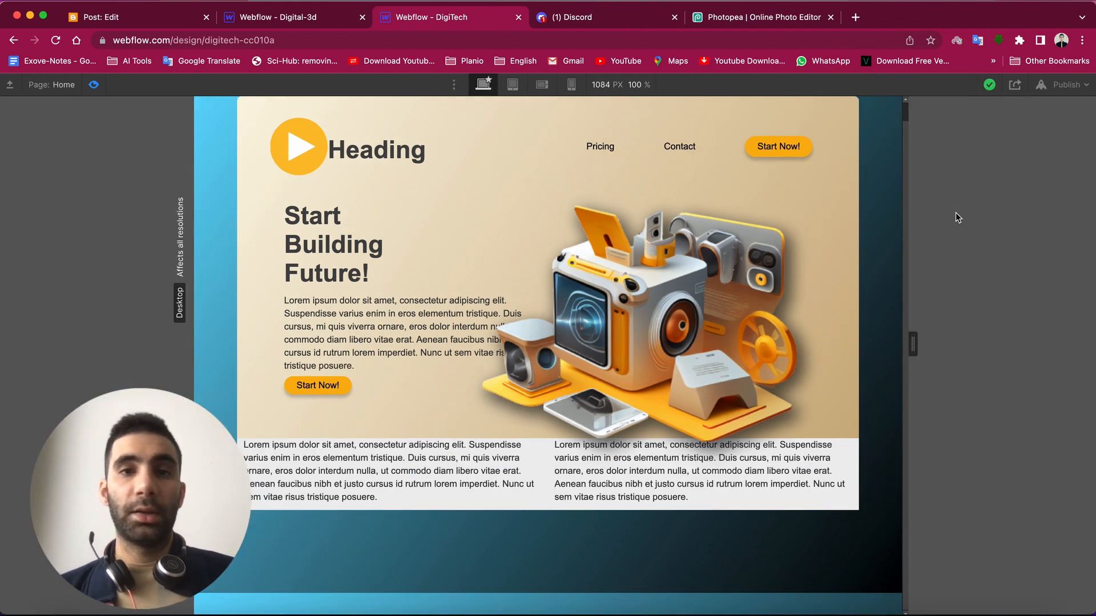